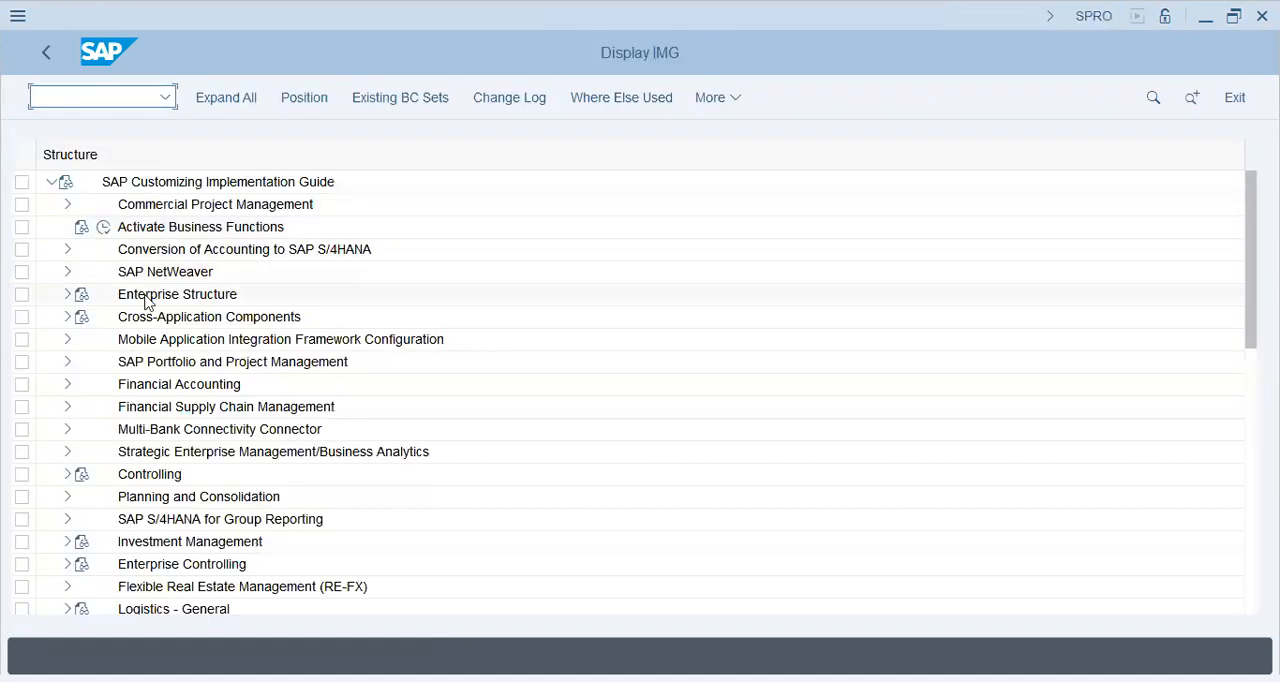
Step: Open the SAP Reference IMG and expand Enterprise Structure, Definition and Financial Accounting
{"action": "left_click", "coordinate": [146, 297]}
{"action": "left_click", "coordinate": [67, 296]}
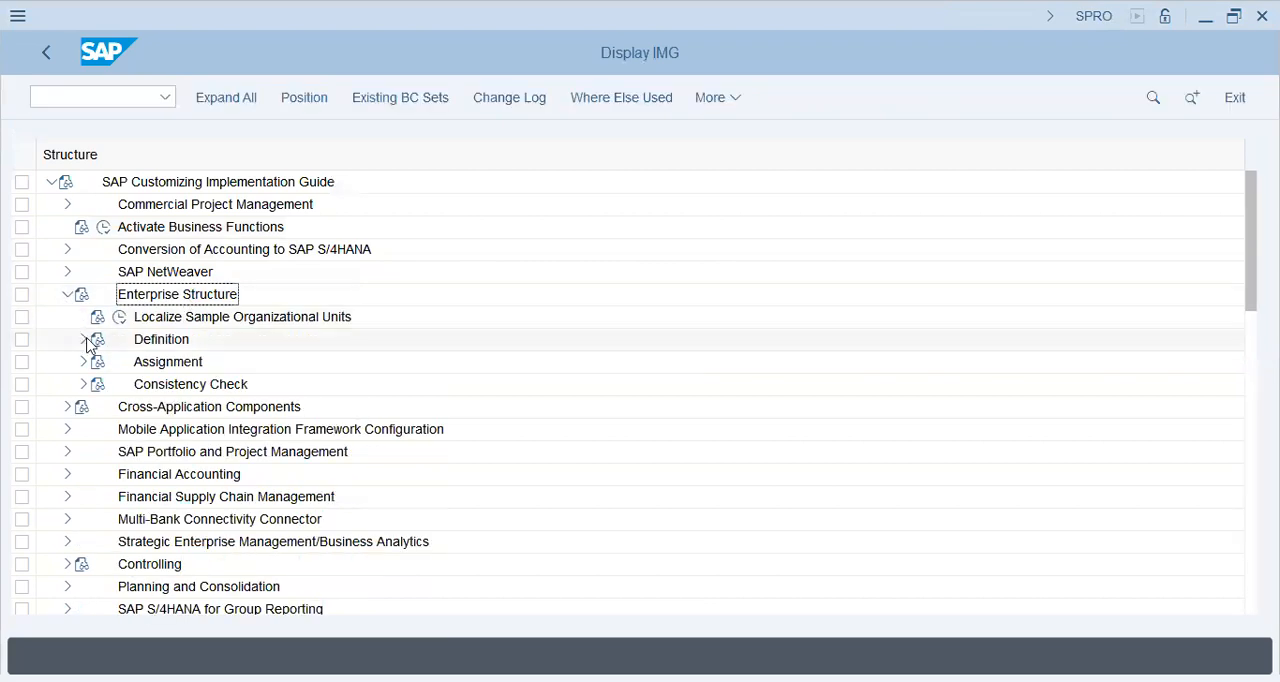
{"action": "left_click", "coordinate": [83, 339]}
{"action": "left_click", "coordinate": [192, 368]}
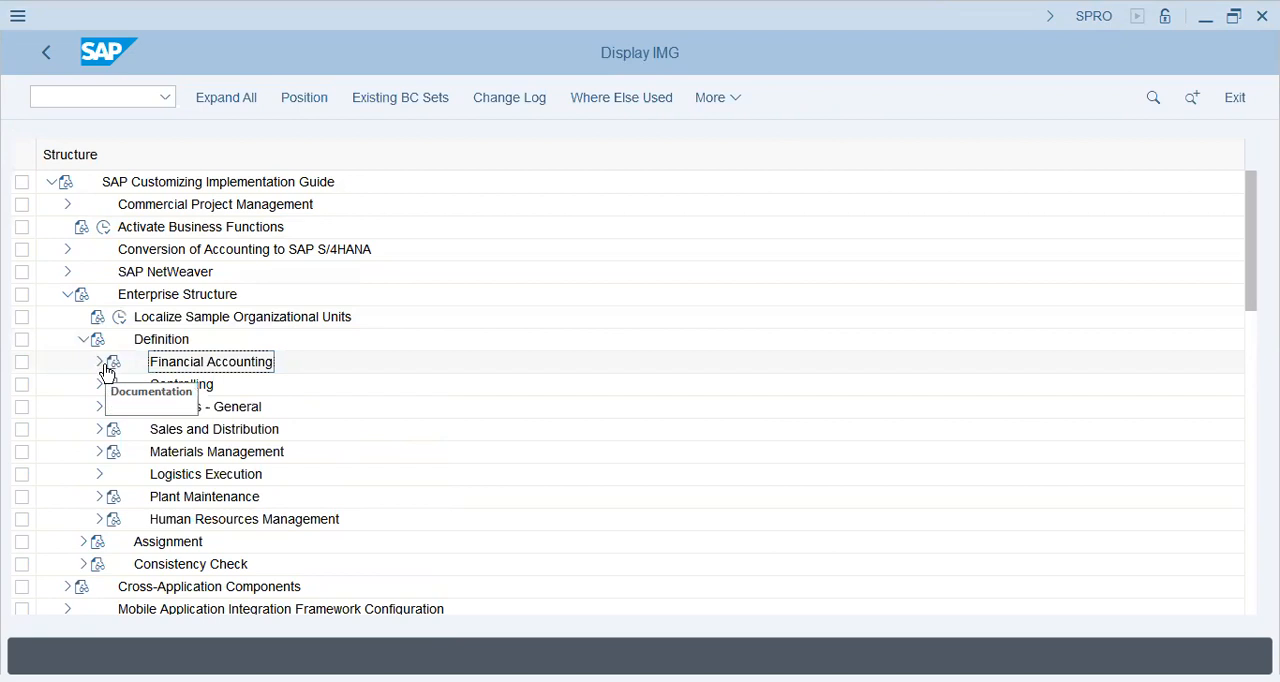
{"action": "left_click", "coordinate": [99, 362]}
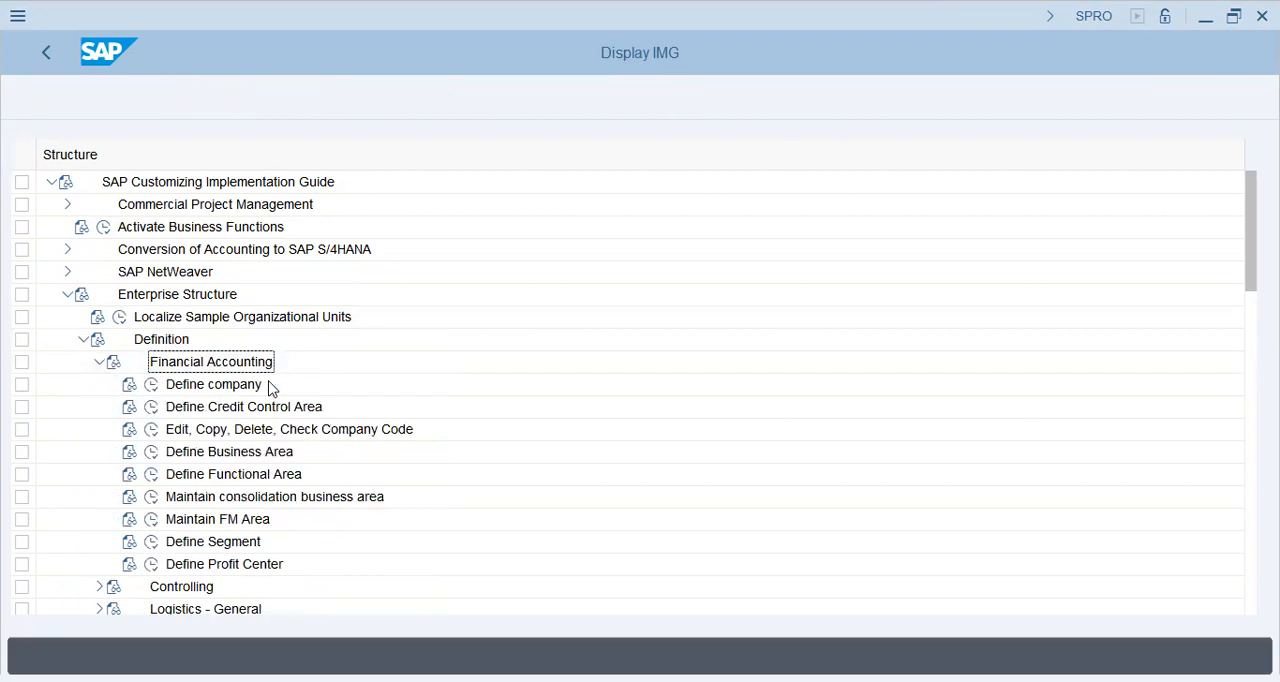
Step: Execute the company code customizing entry and choose the activity to copy, delete and check company codes
{"action": "left_click", "coordinate": [214, 386]}
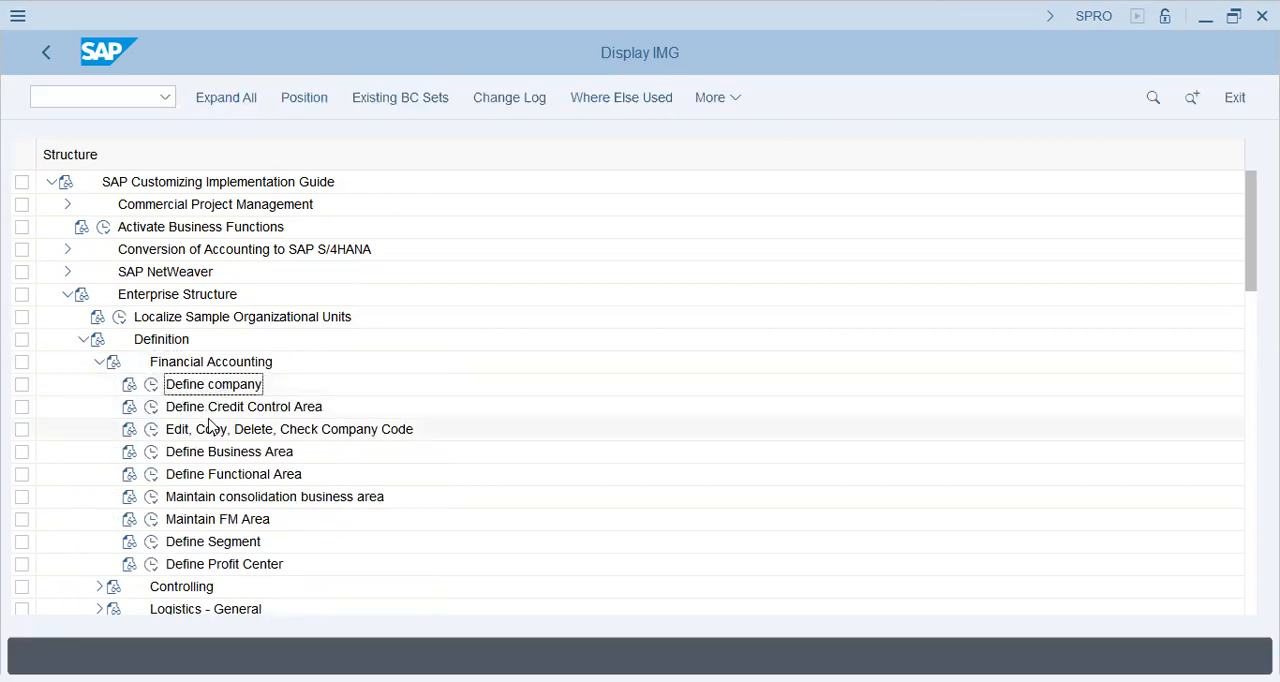
{"action": "left_click", "coordinate": [168, 433]}
{"action": "left_click", "coordinate": [151, 430]}
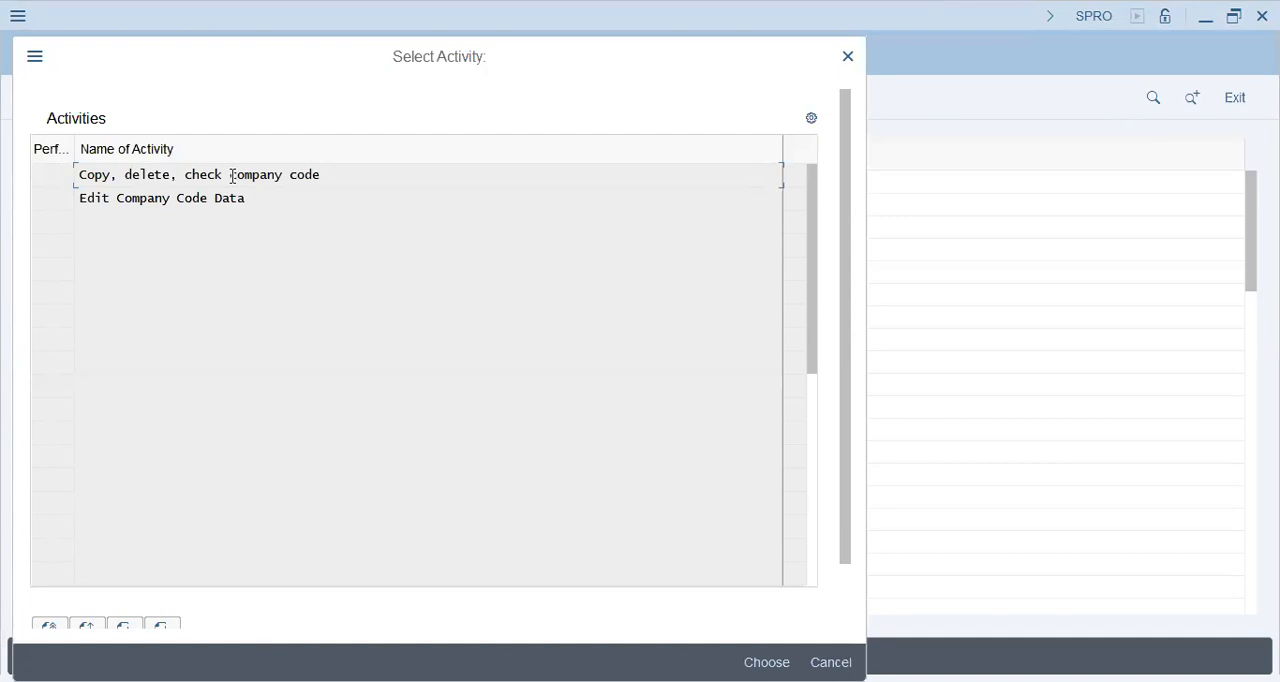
{"action": "double_click", "coordinate": [232, 176]}
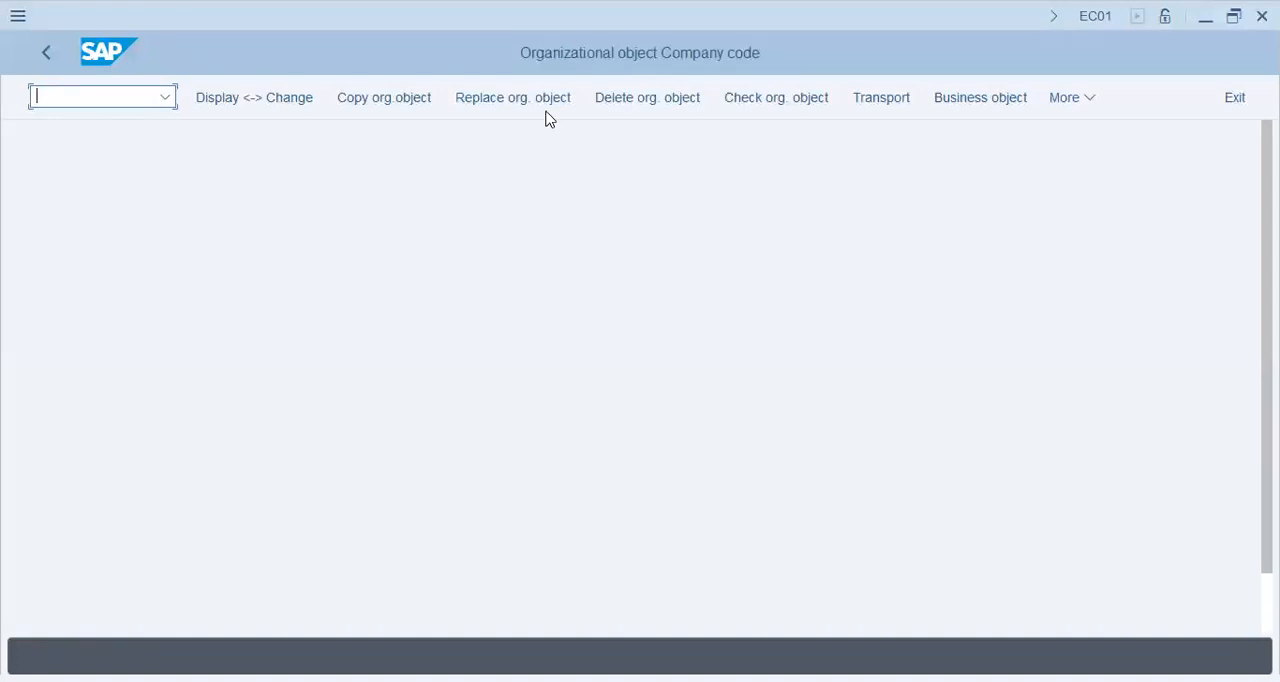
Step: Start copying the organizational object, with lap9 as source company code and dap1 as target company code
{"action": "left_click", "coordinate": [407, 111]}
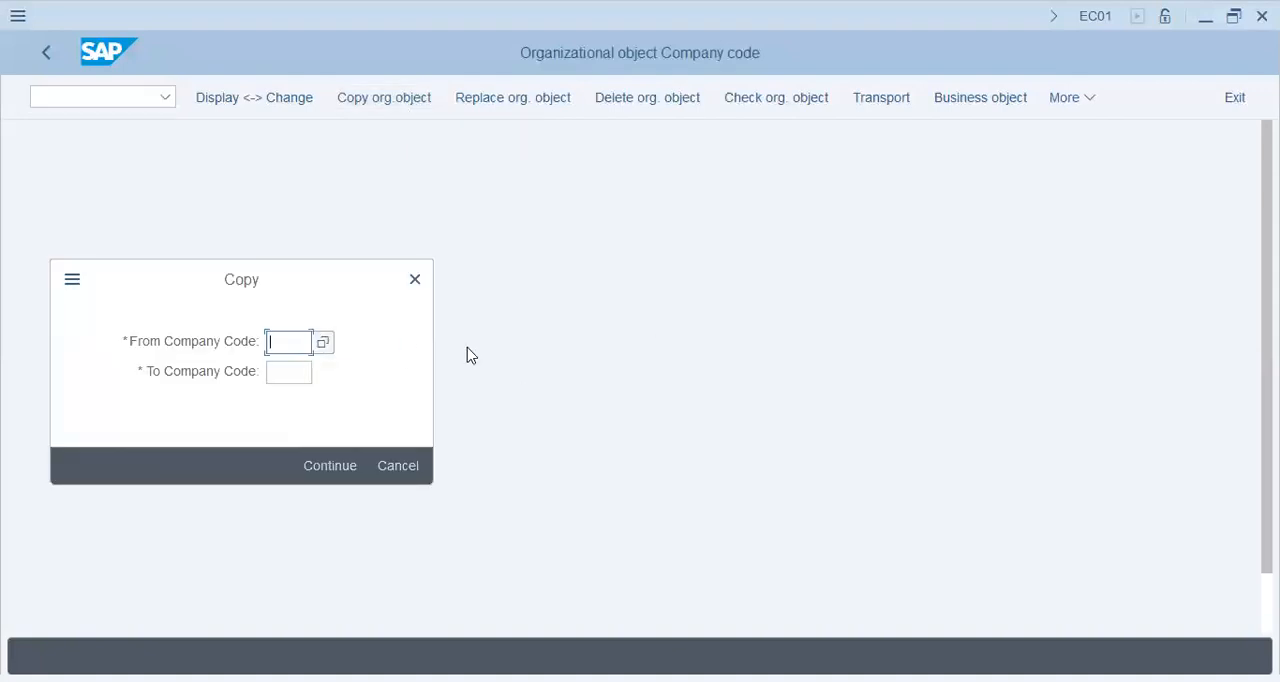
{"action": "type", "text": "1ap9"}
{"action": "key", "text": "Tab"}
{"action": "type", "text": "dap1"}
{"action": "key", "text": "Return"}
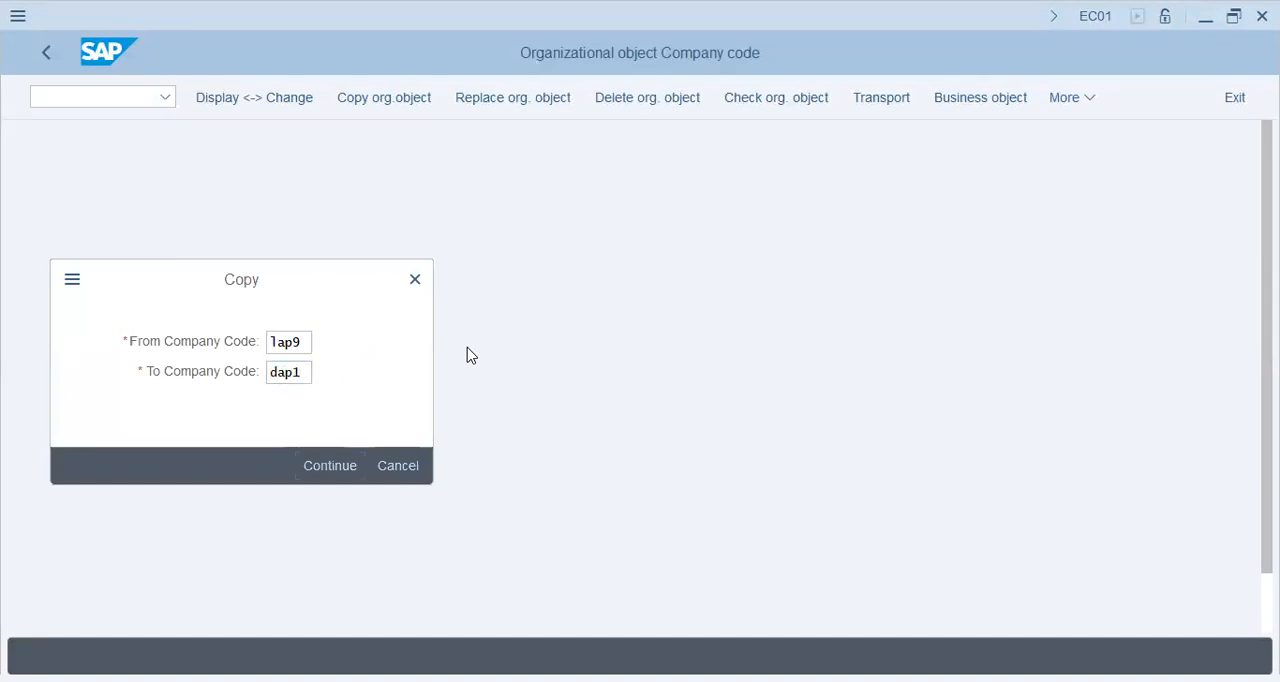
Step: Examine the list of available company codes for the source field, with their names, cities and currencies
{"action": "left_click", "coordinate": [300, 342]}
{"action": "left_click_drag", "start_coordinate": [310, 342], "coordinate": [229, 335]}
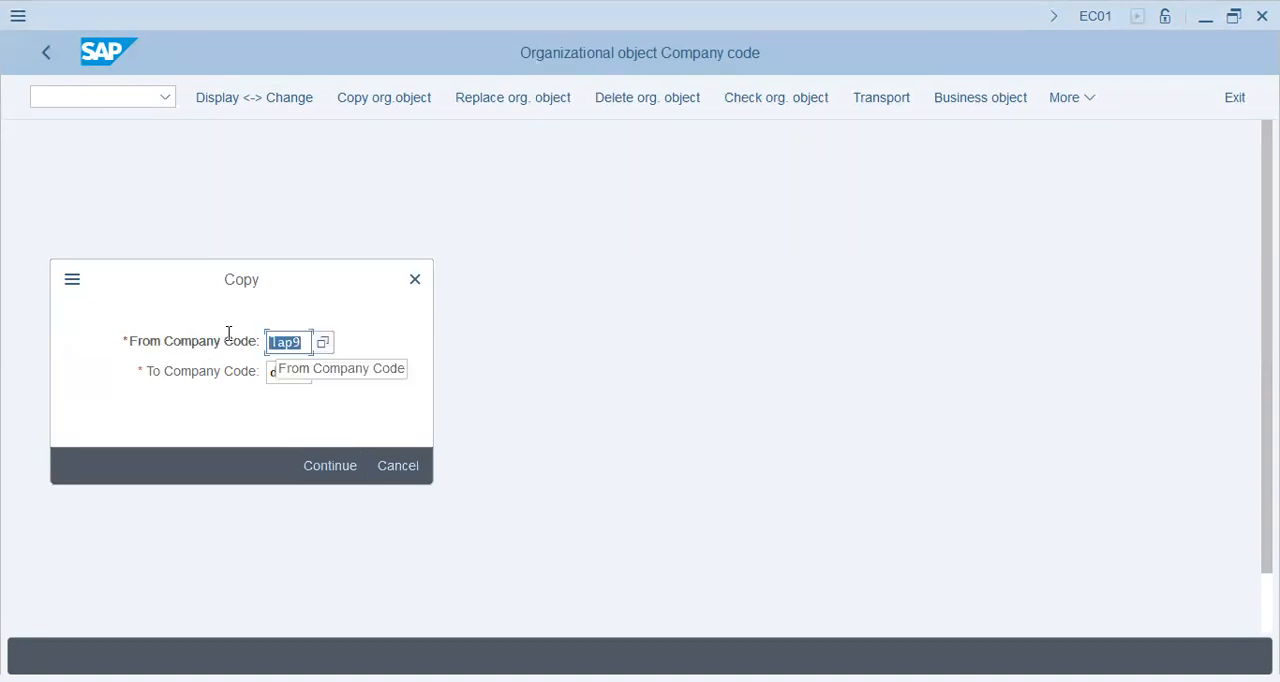
{"action": "left_click", "coordinate": [323, 343]}
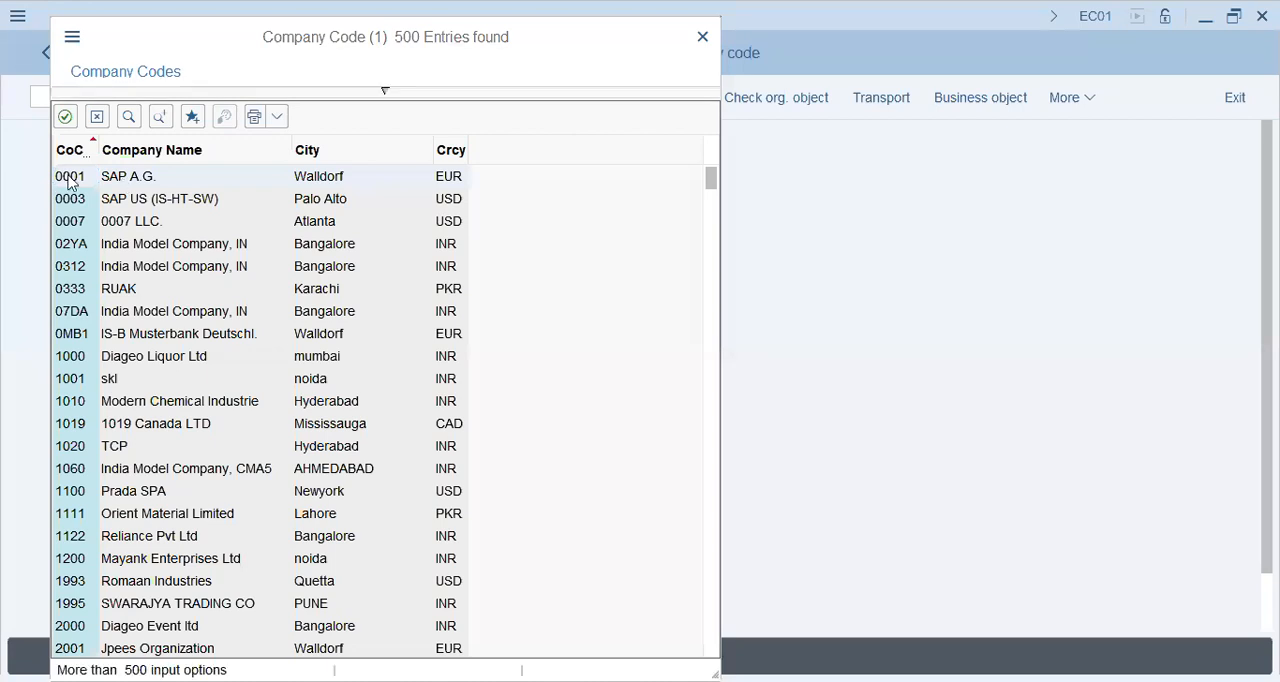
{"action": "left_click", "coordinate": [340, 178]}
{"action": "left_click_drag", "start_coordinate": [417, 43], "coordinate": [828, 33]}
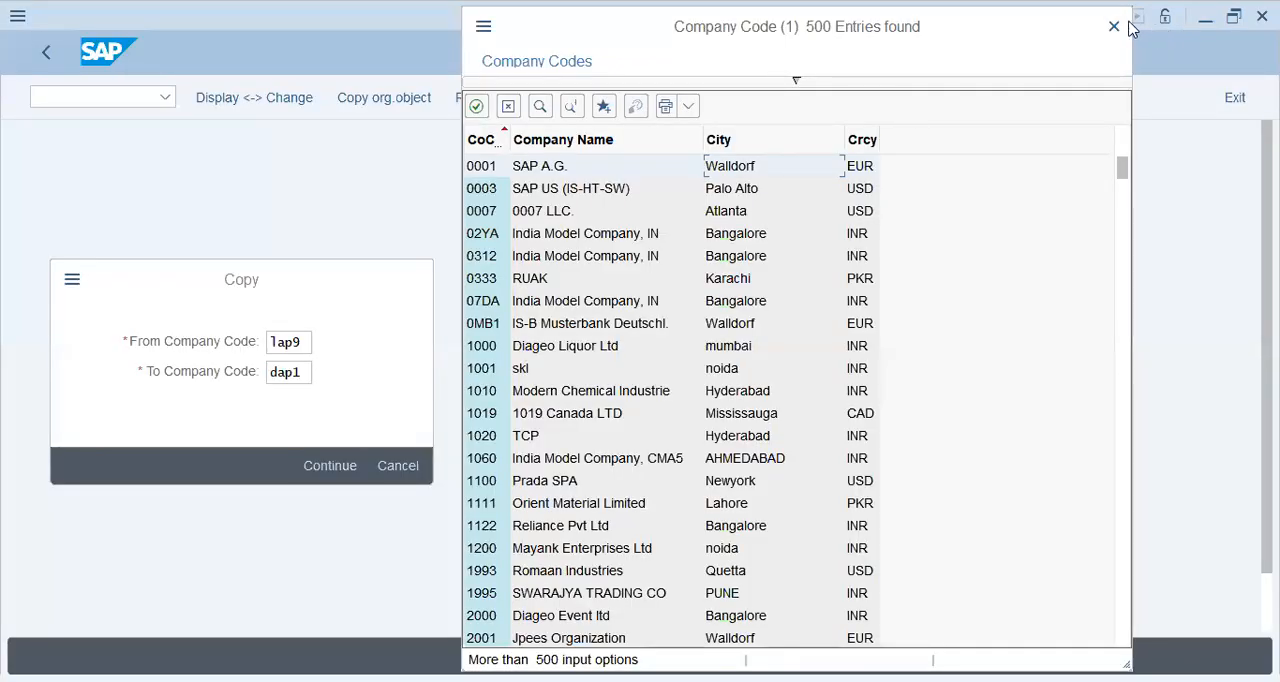
Step: Continue the company code copy and decline to copy the G/L account company code data
{"action": "left_click", "coordinate": [305, 341]}
{"action": "left_click", "coordinate": [295, 372]}
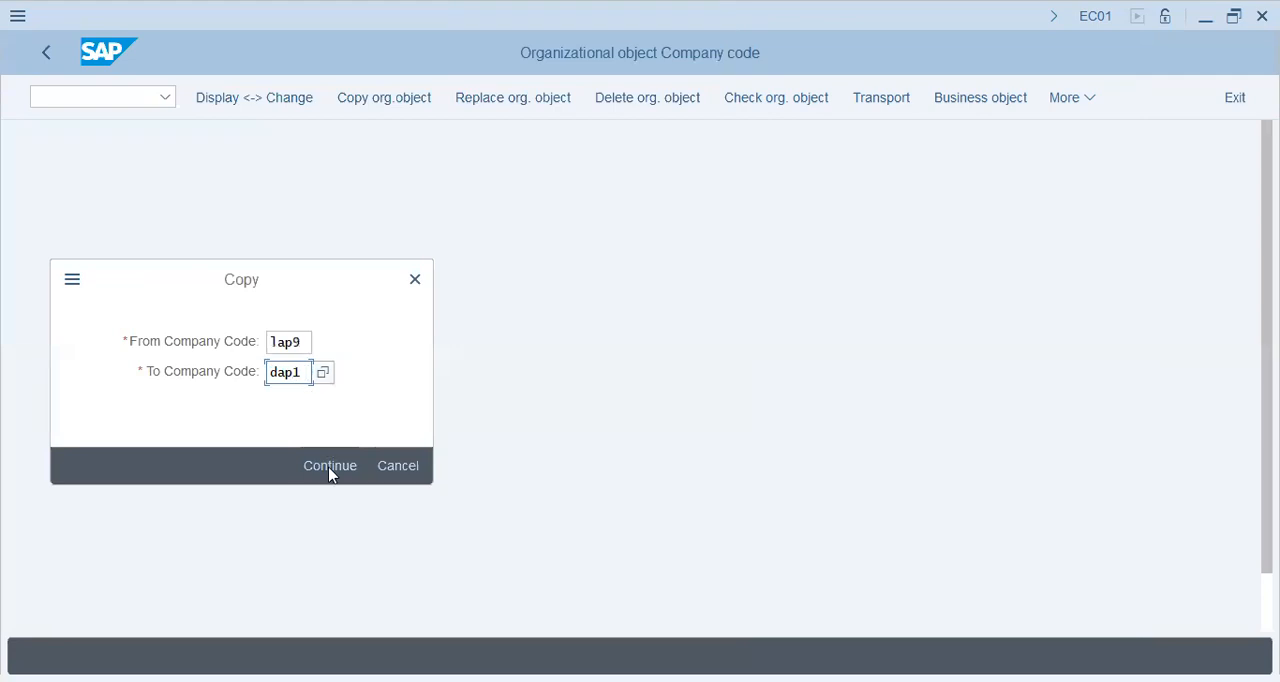
{"action": "left_click", "coordinate": [330, 466]}
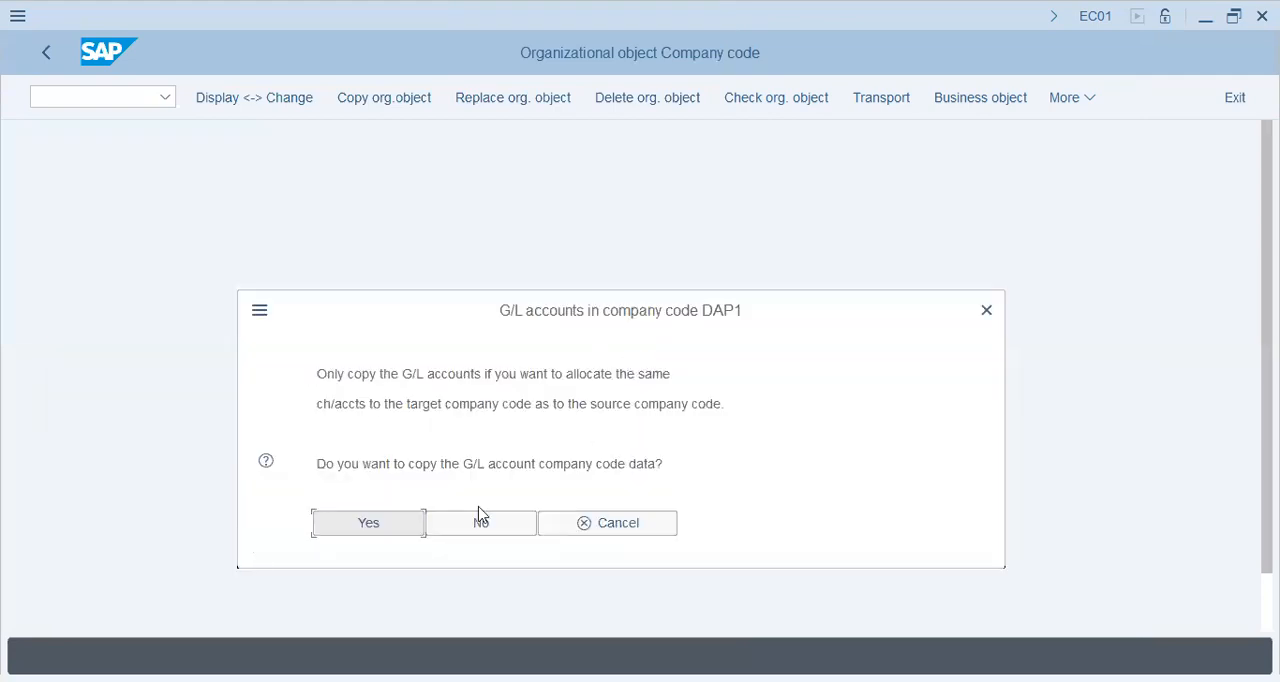
{"action": "left_click_drag", "start_coordinate": [365, 468], "coordinate": [670, 463]}
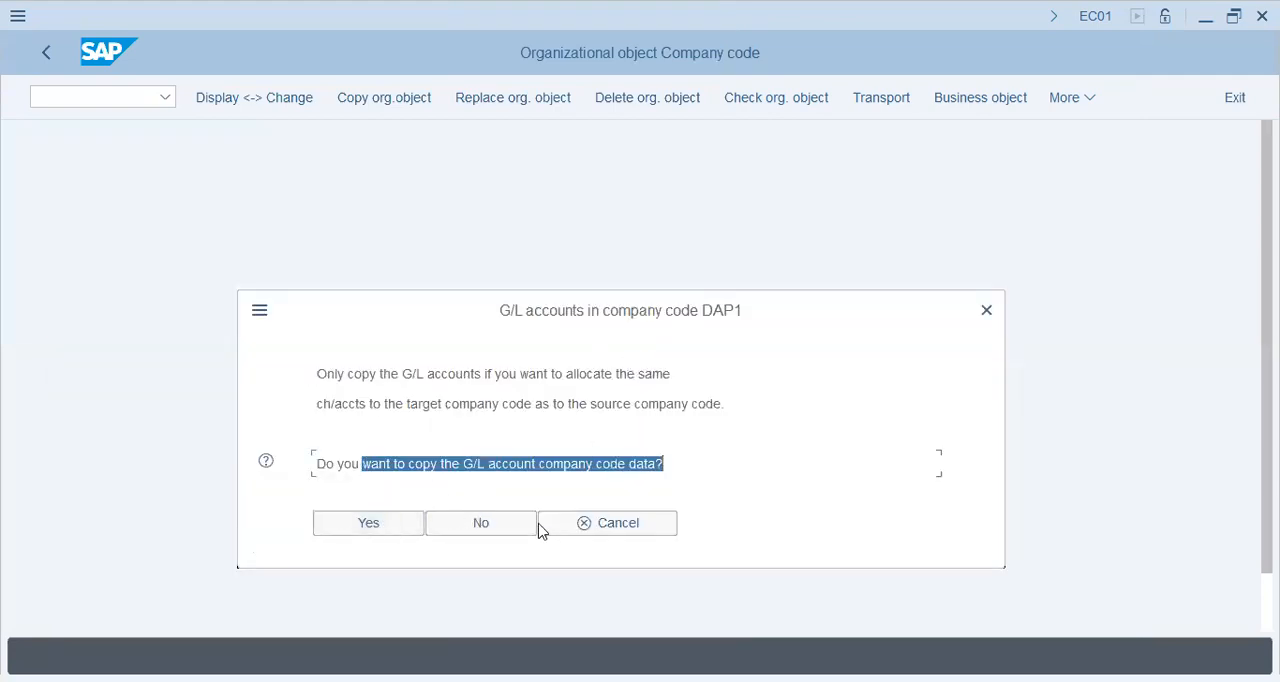
{"action": "left_click", "coordinate": [497, 526]}
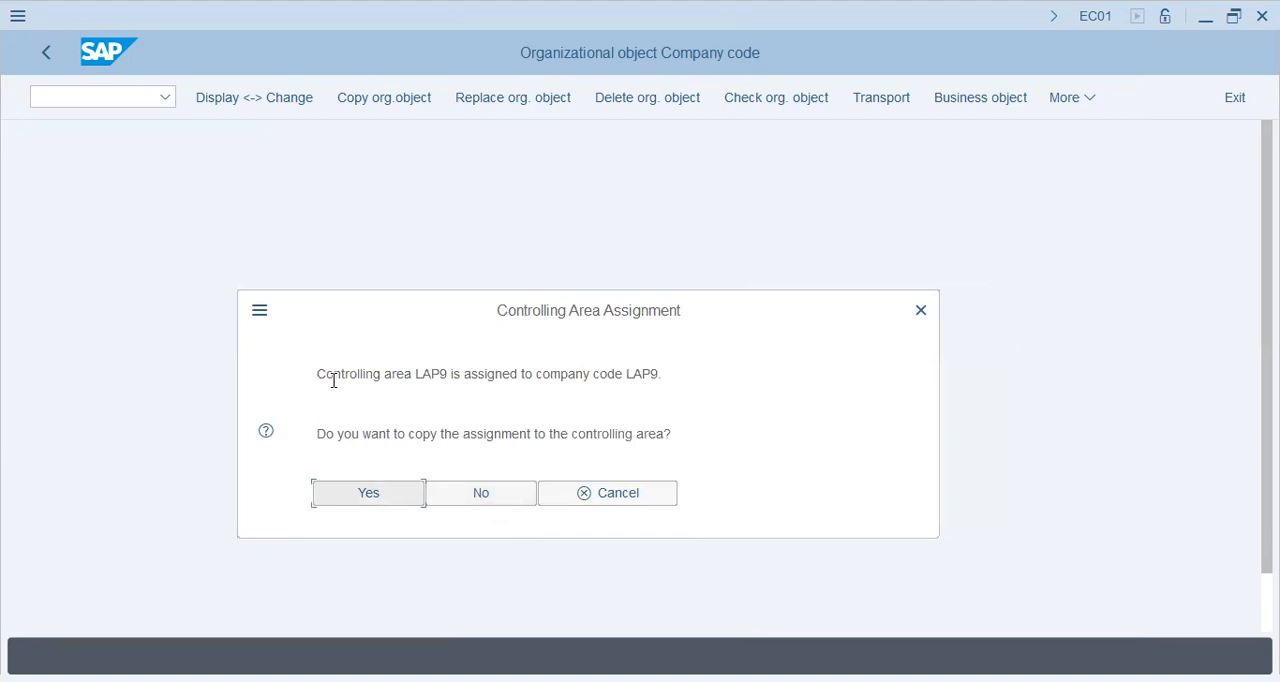
Step: Decline to copy the controlling area assignment to the new company code
{"action": "left_click_drag", "start_coordinate": [333, 380], "coordinate": [617, 403]}
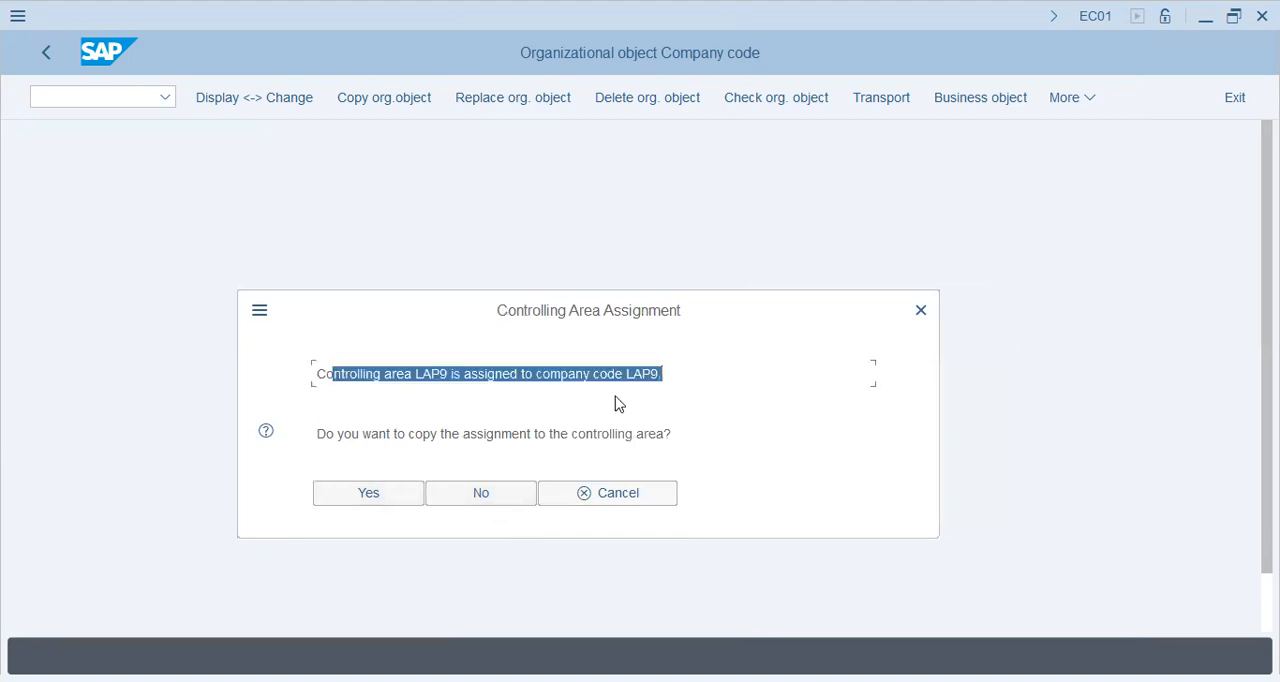
{"action": "left_click", "coordinate": [553, 385]}
{"action": "left_click_drag", "start_coordinate": [668, 373], "coordinate": [412, 375]}
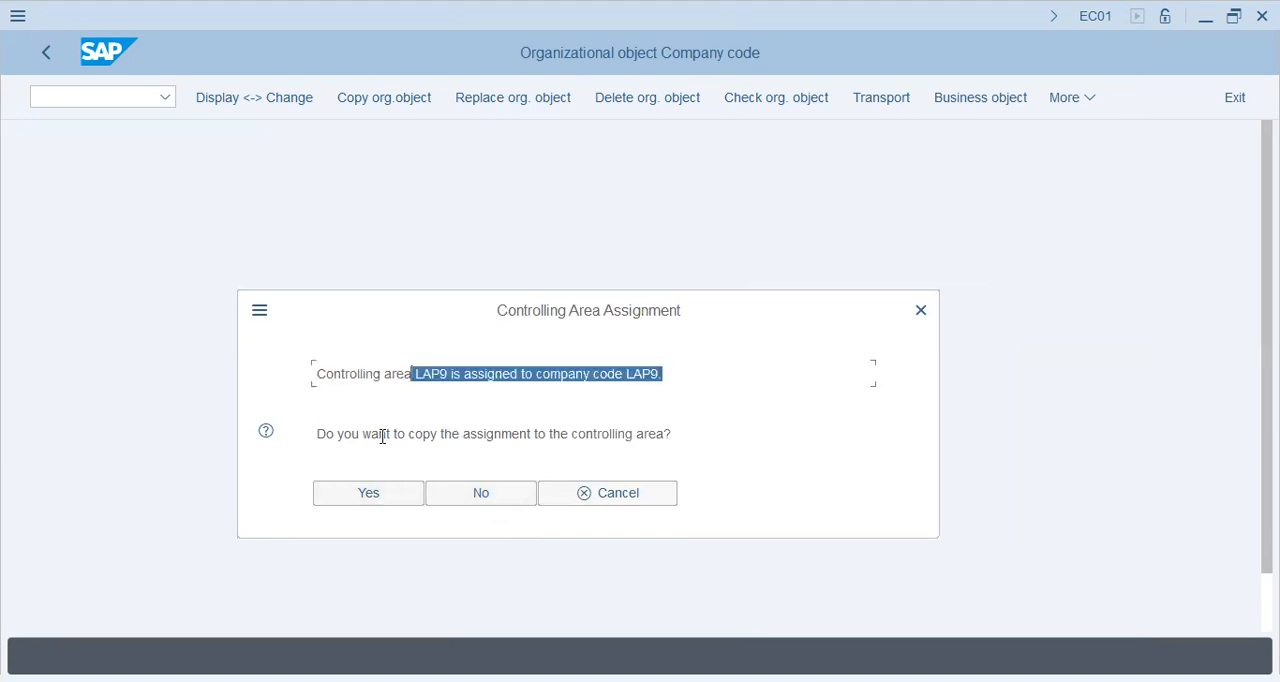
{"action": "left_click_drag", "start_coordinate": [382, 436], "coordinate": [708, 434]}
{"action": "left_click", "coordinate": [480, 488]}
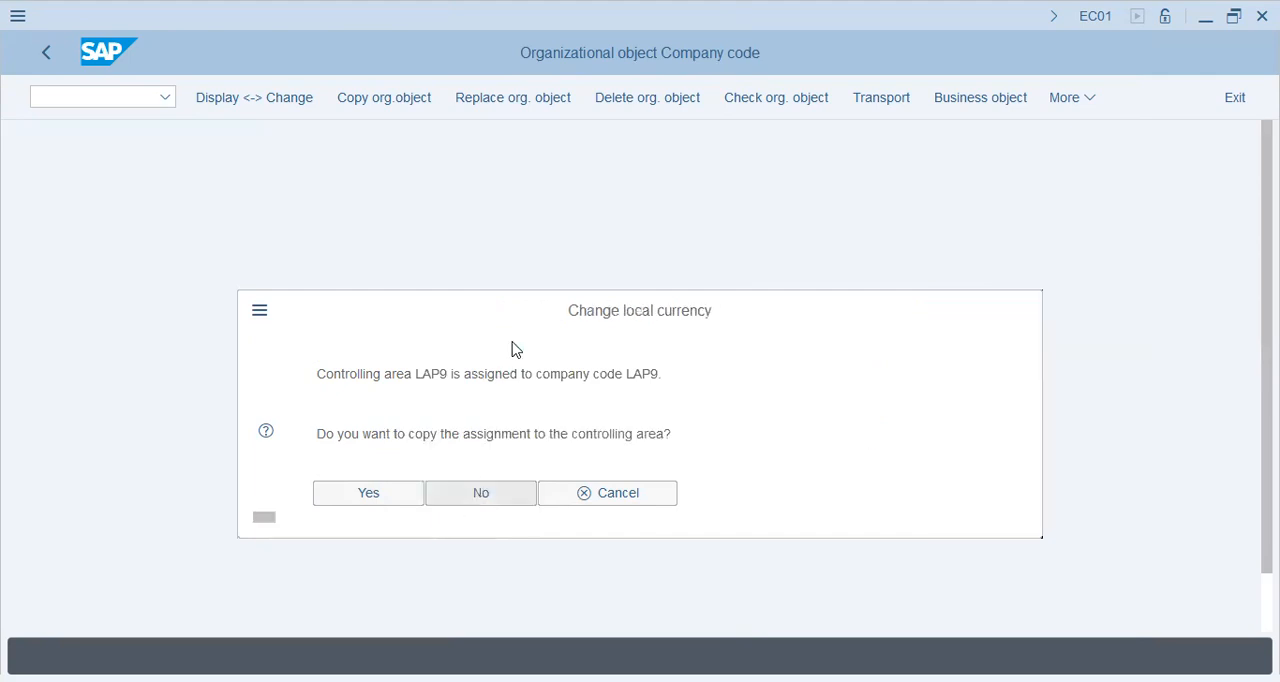
Step: Set the local currency of the new company code to SAR
{"action": "left_click_drag", "start_coordinate": [385, 434], "coordinate": [708, 433]}
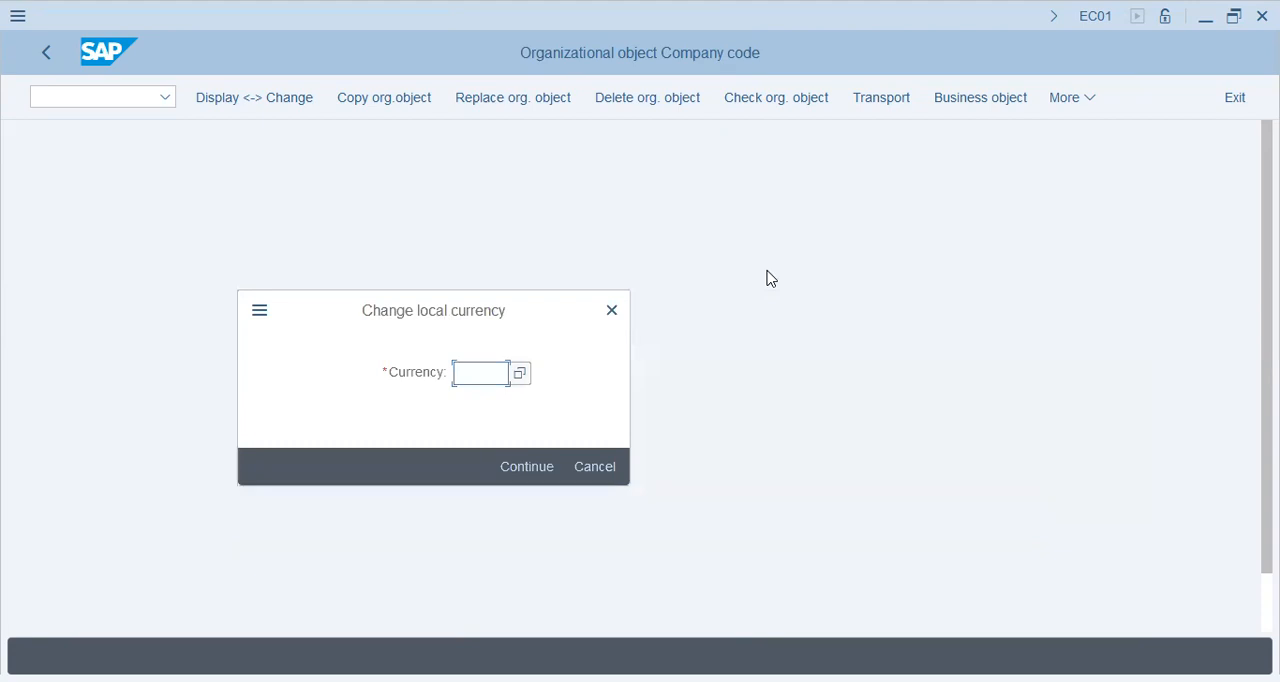
{"action": "type", "text": "aed"}
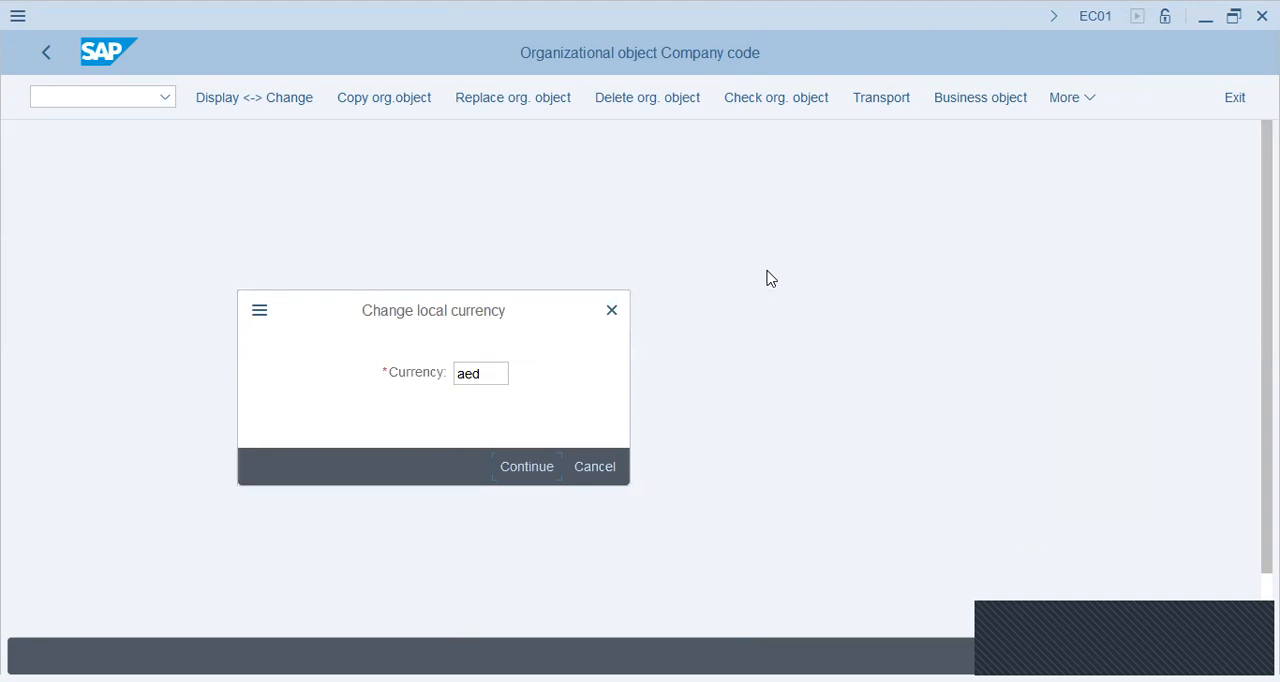
{"action": "key", "text": "BackSpace"}
{"action": "key", "text": "BackSpace"}
{"action": "key", "text": "BackSpace"}
{"action": "type", "text": "sa"}
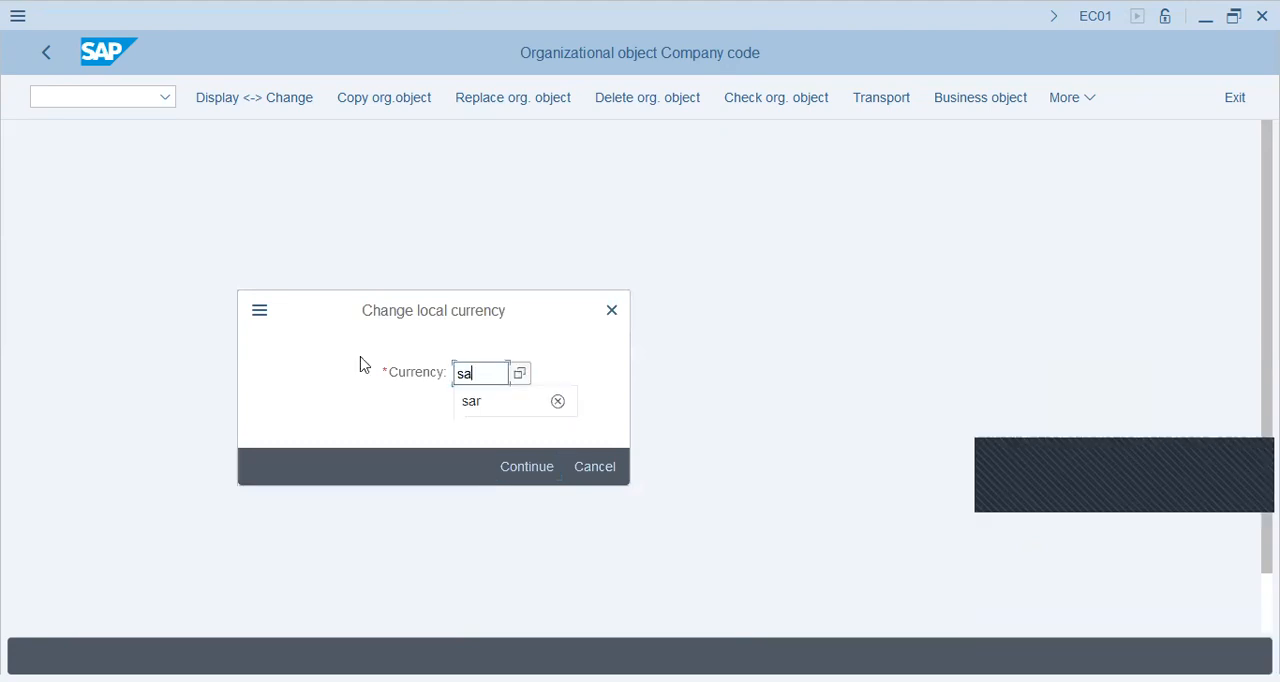
{"action": "left_click", "coordinate": [526, 468]}
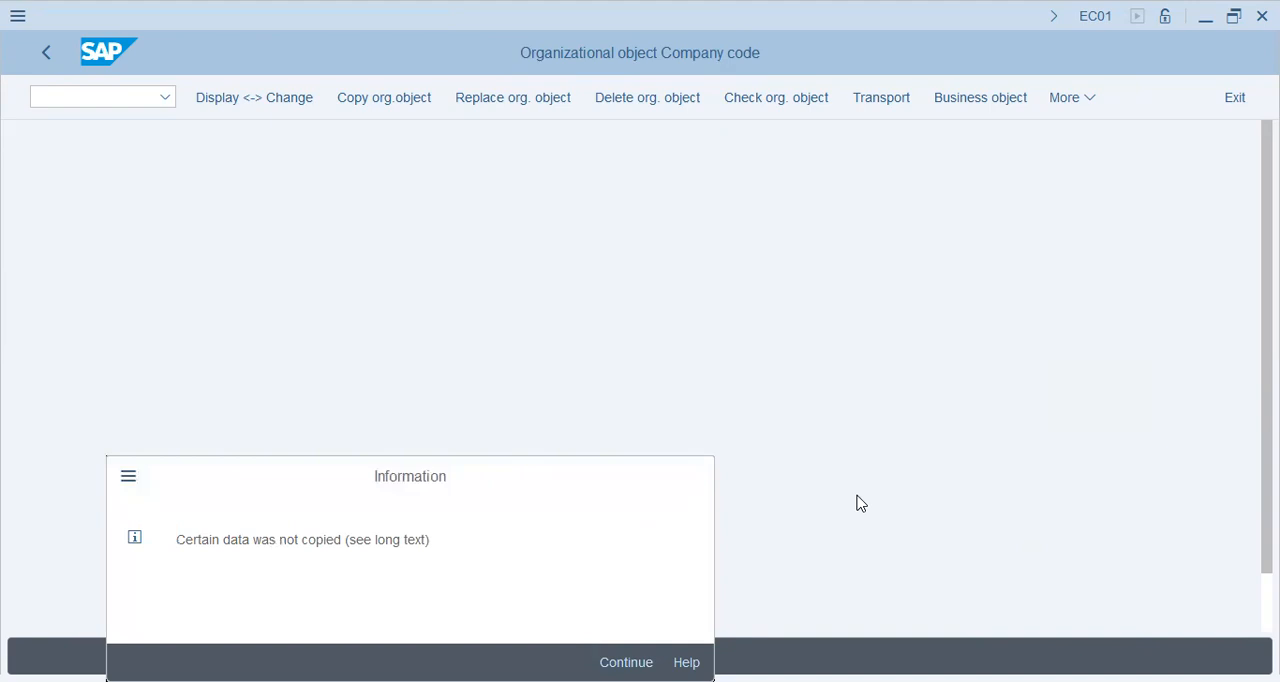
Step: Acknowledge the copy information messages and agree to transport the number ranges and addresses
{"action": "left_click", "coordinate": [626, 662]}
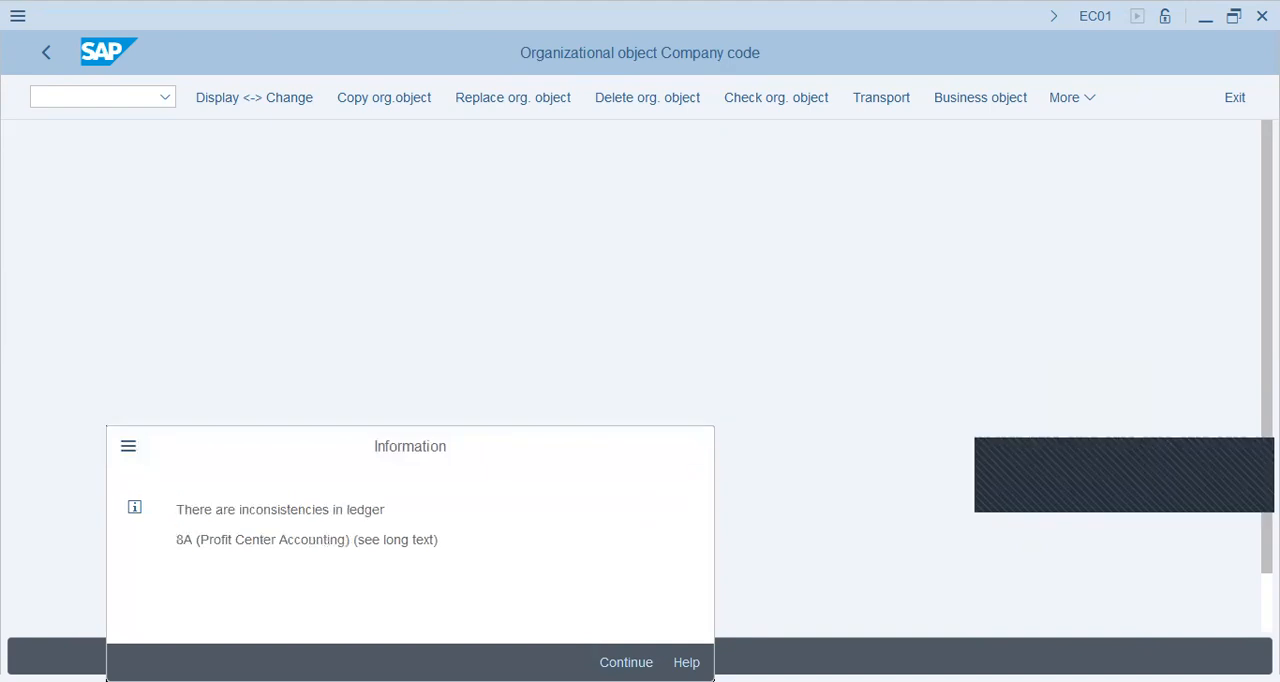
{"action": "left_click", "coordinate": [630, 620]}
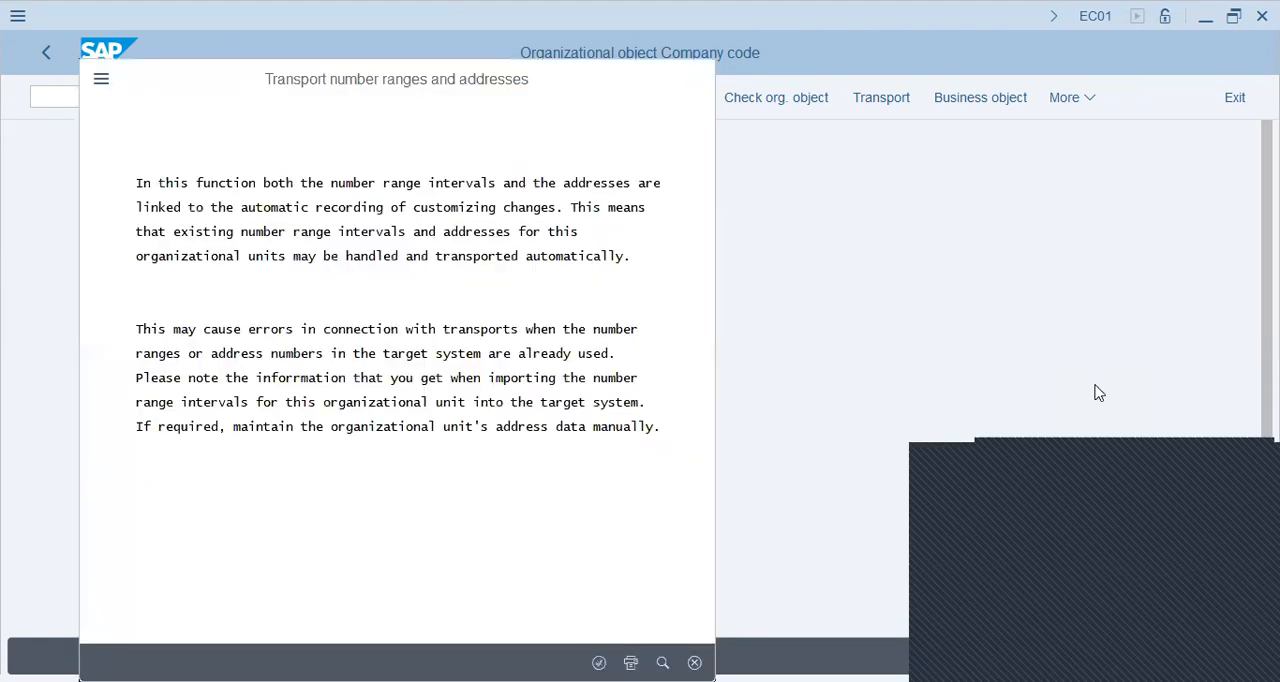
{"action": "left_click", "coordinate": [599, 663]}
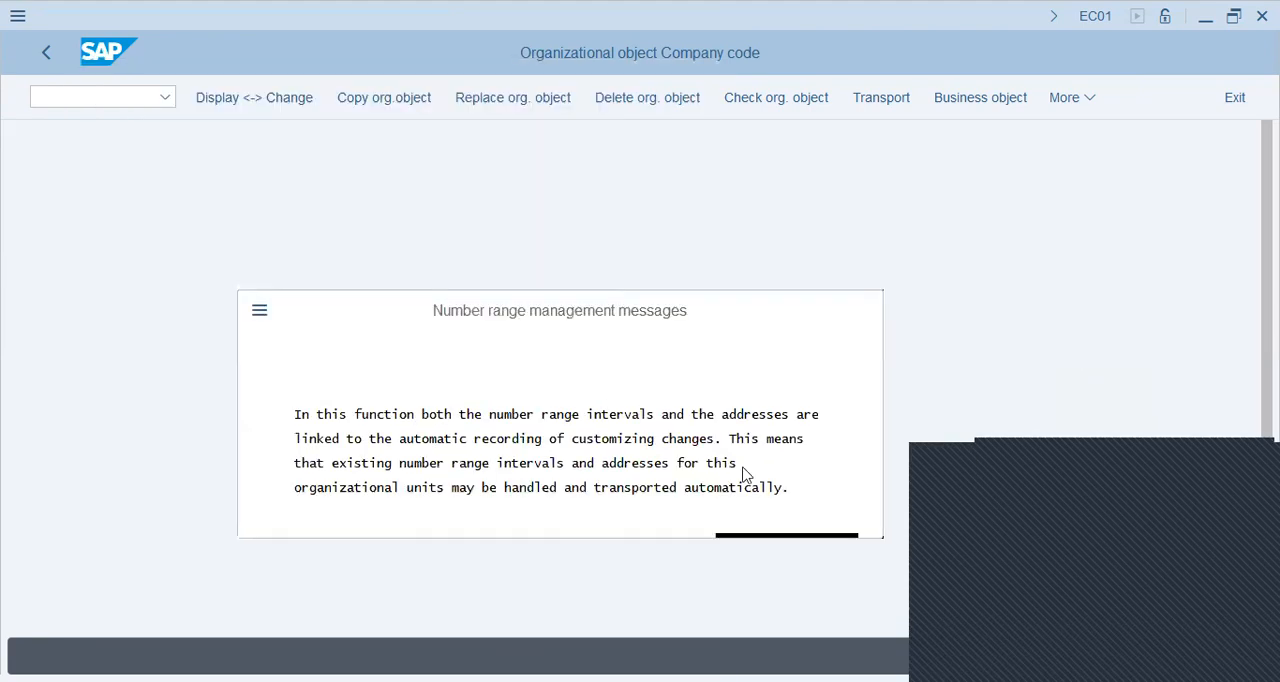
{"action": "left_click", "coordinate": [431, 490]}
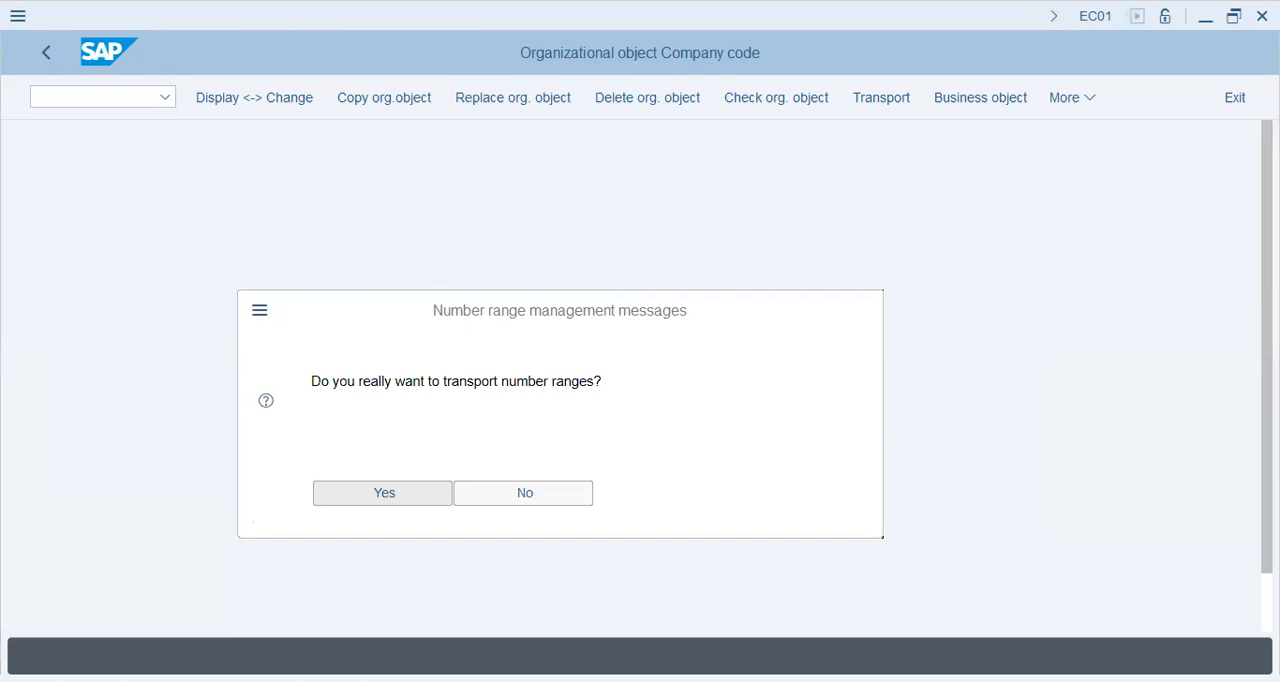
{"action": "key", "text": "Return"}
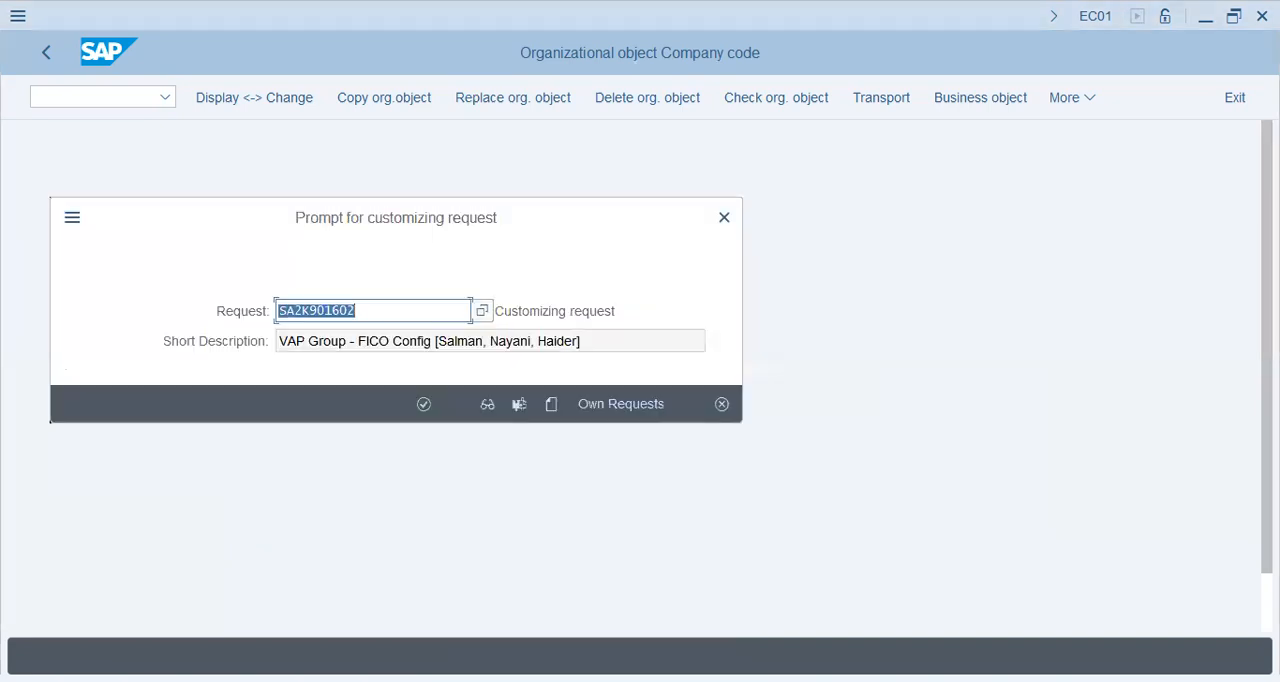
Step: Create a customizing request described as "DAP-1 - FICO Config" followed by the person's name in brackets, and save it
{"action": "left_click", "coordinate": [612, 406]}
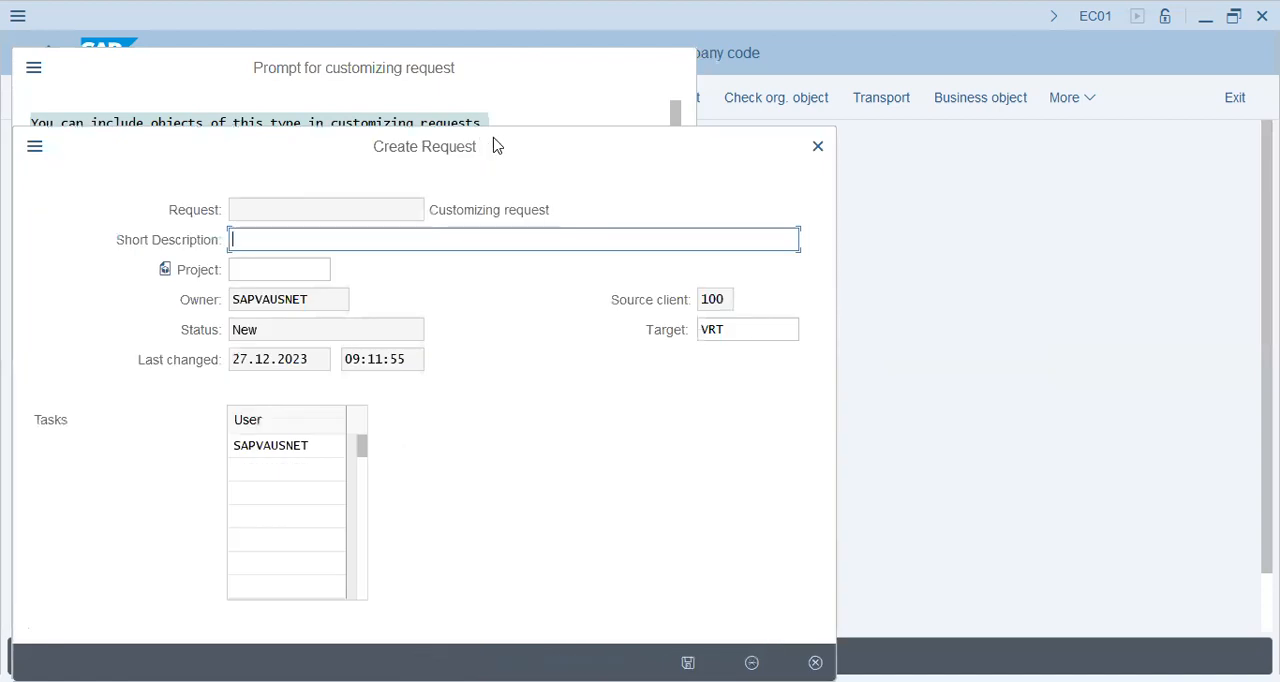
{"action": "type", "text": "DA"}
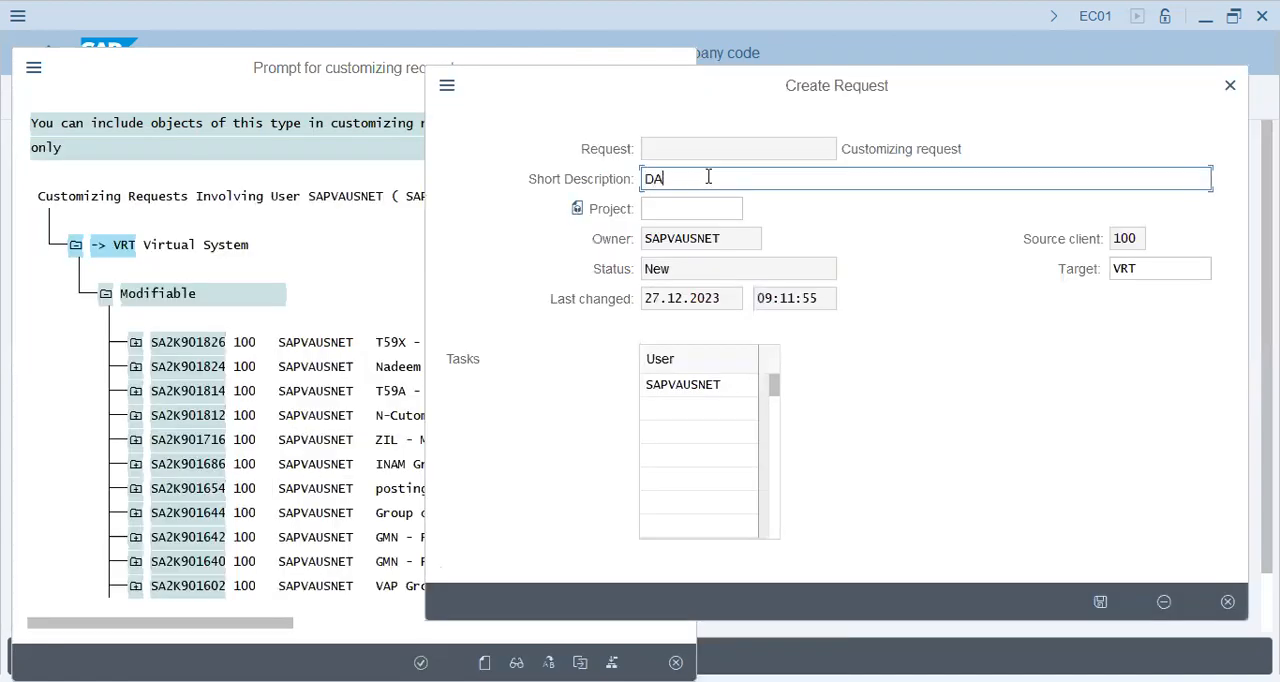
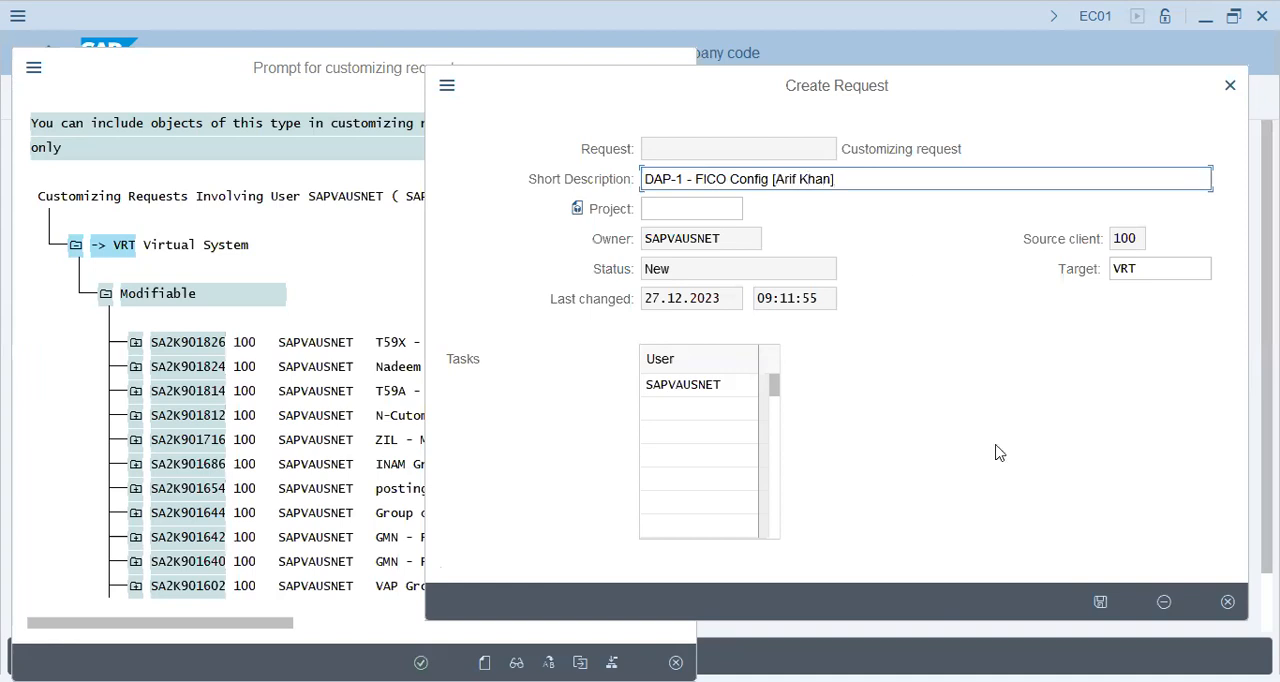
{"action": "left_click", "coordinate": [1100, 603]}
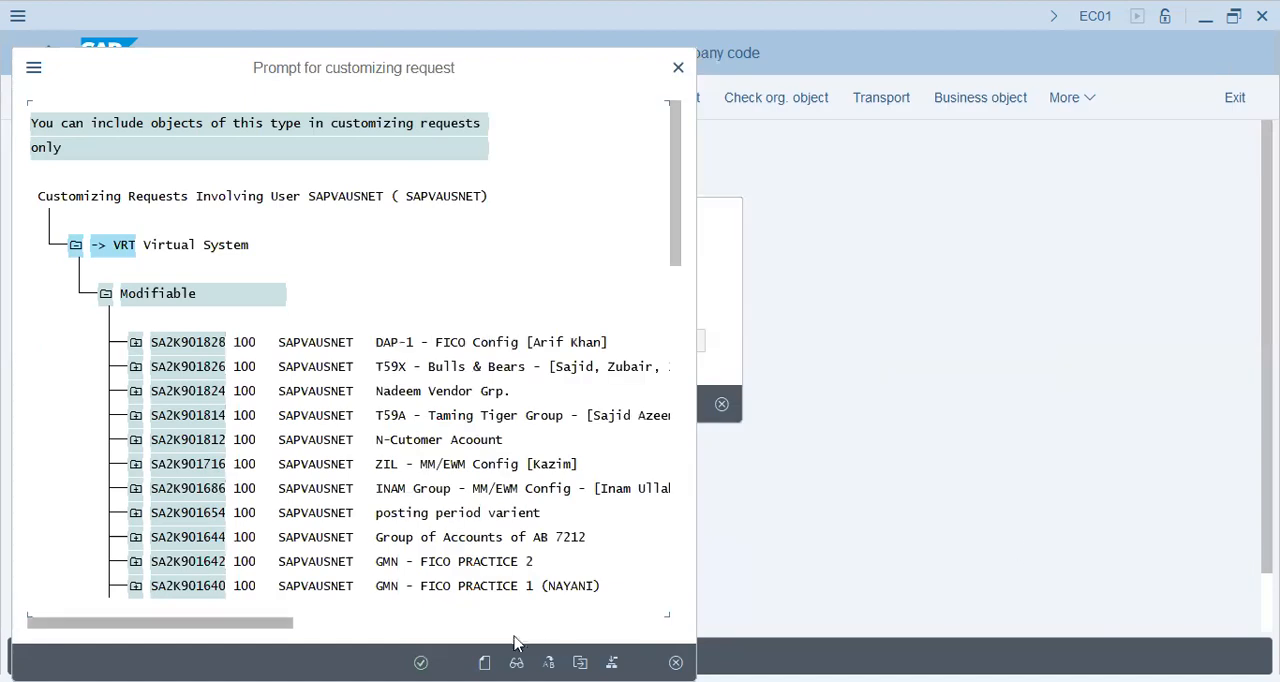
Step: Assign the new DAP-1 FICO Config request to the company code copy and confirm it
{"action": "double_click", "coordinate": [455, 345]}
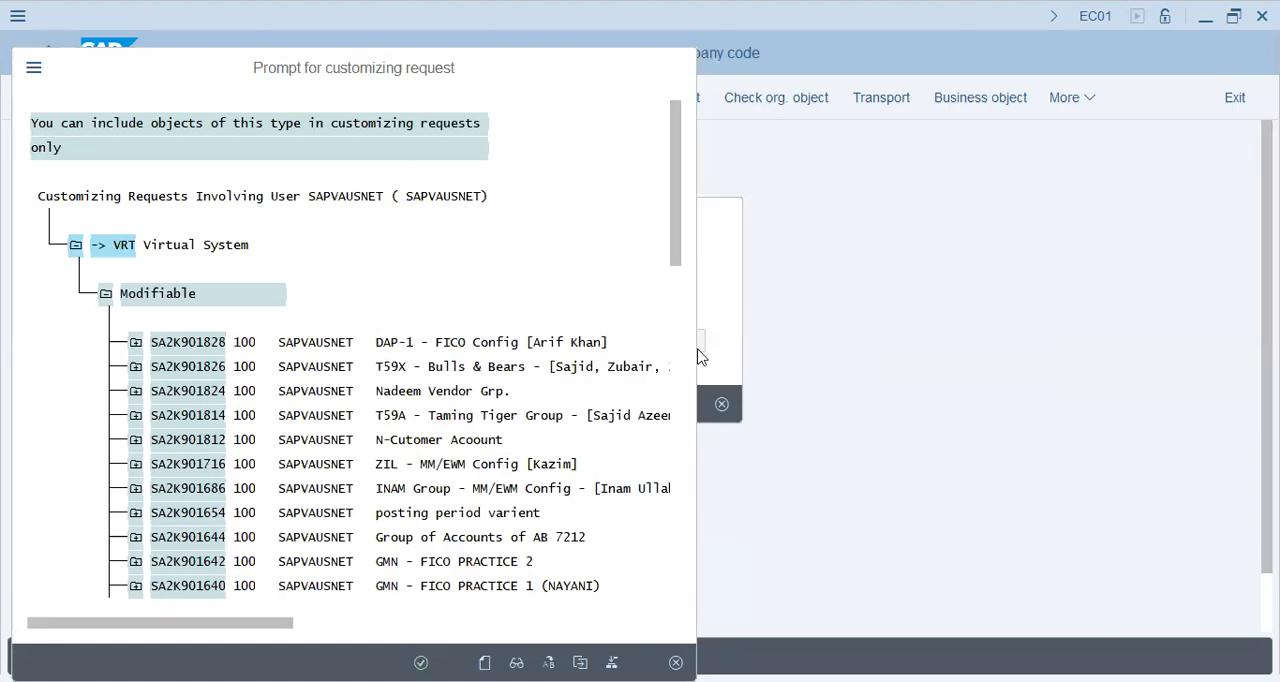
{"action": "left_click", "coordinate": [420, 405]}
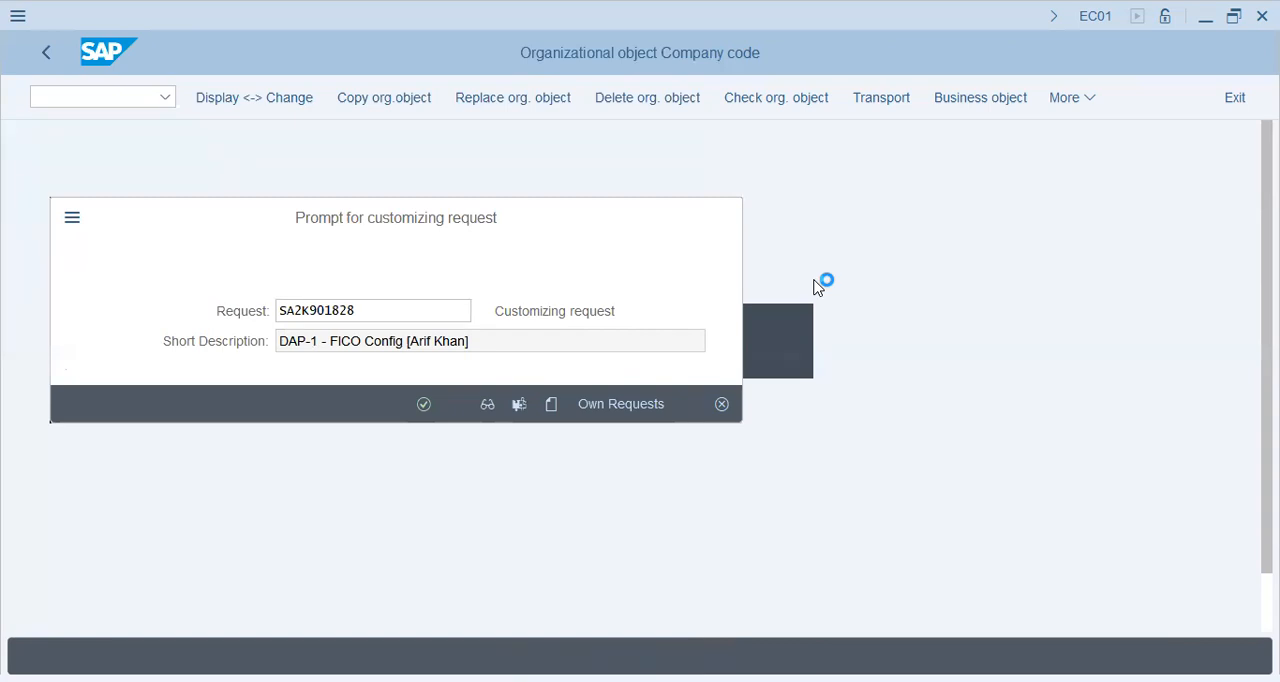
{"action": "key", "text": "Return"}
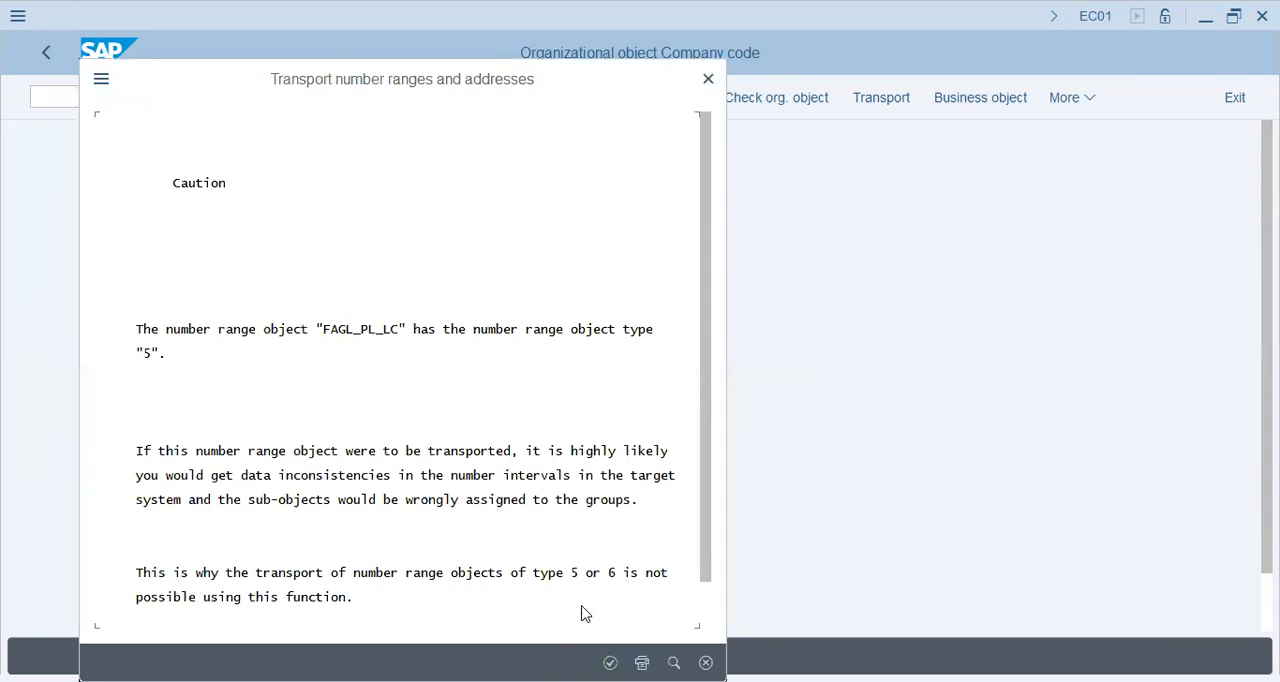
Step: Acknowledge the remaining number range cautions and confirm the customizing request to finish copying company code LAP9 to DAP1
{"action": "key", "text": "Return"}
{"action": "key", "text": "Return"}
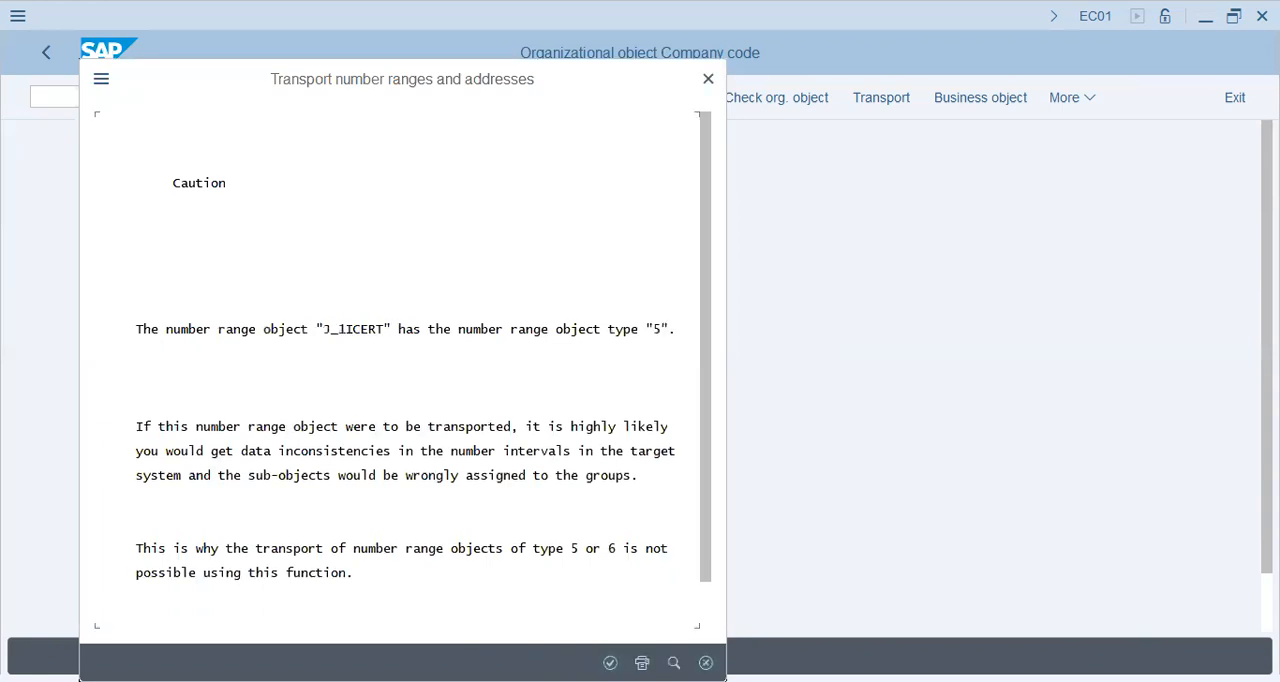
{"action": "key", "text": "Return"}
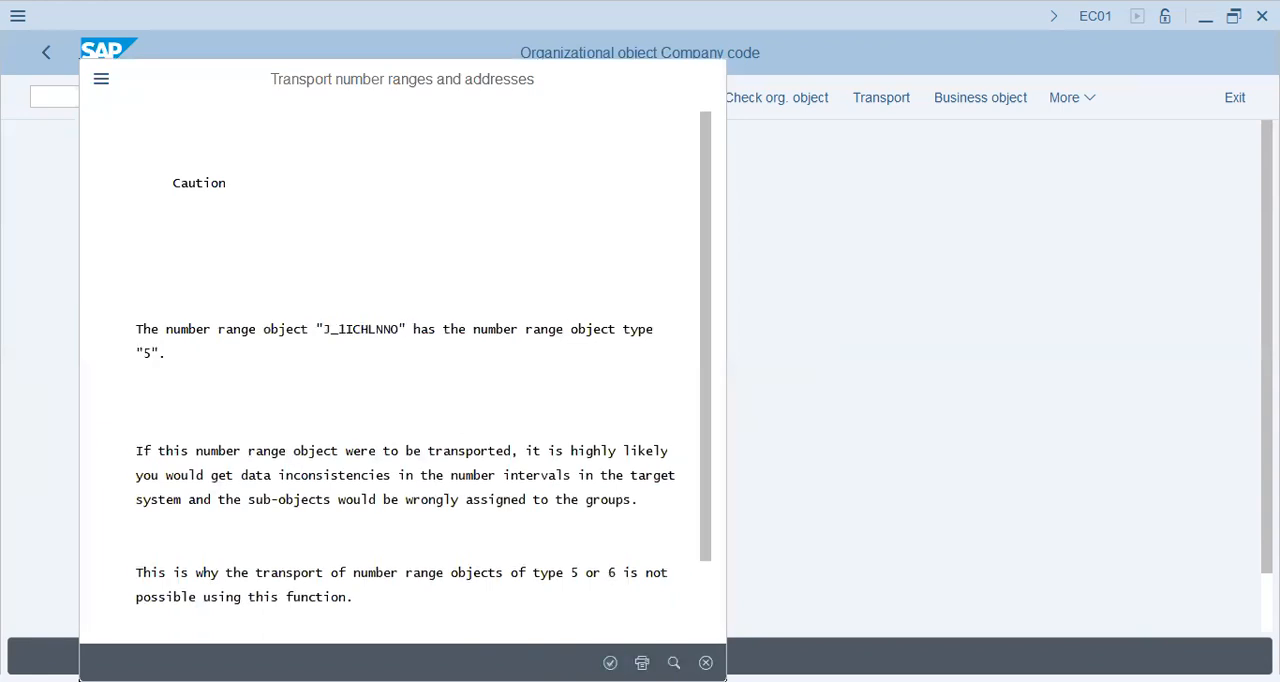
{"action": "key", "text": "Return"}
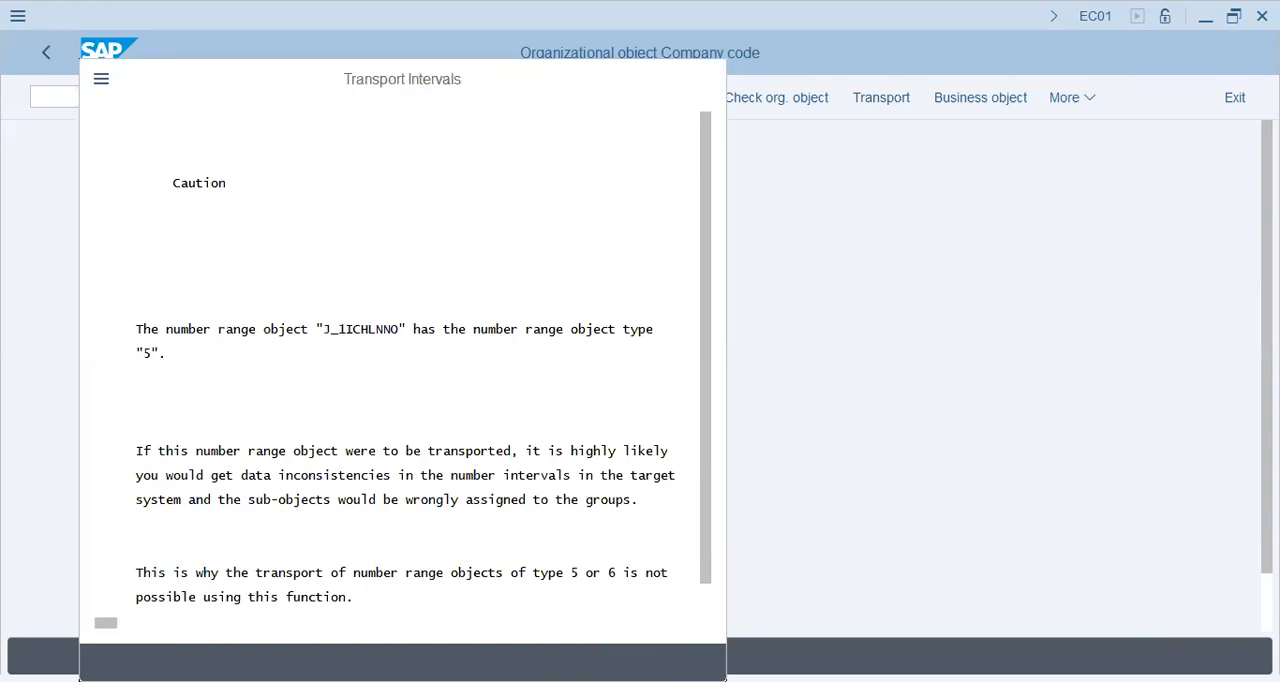
{"action": "left_click", "coordinate": [411, 644]}
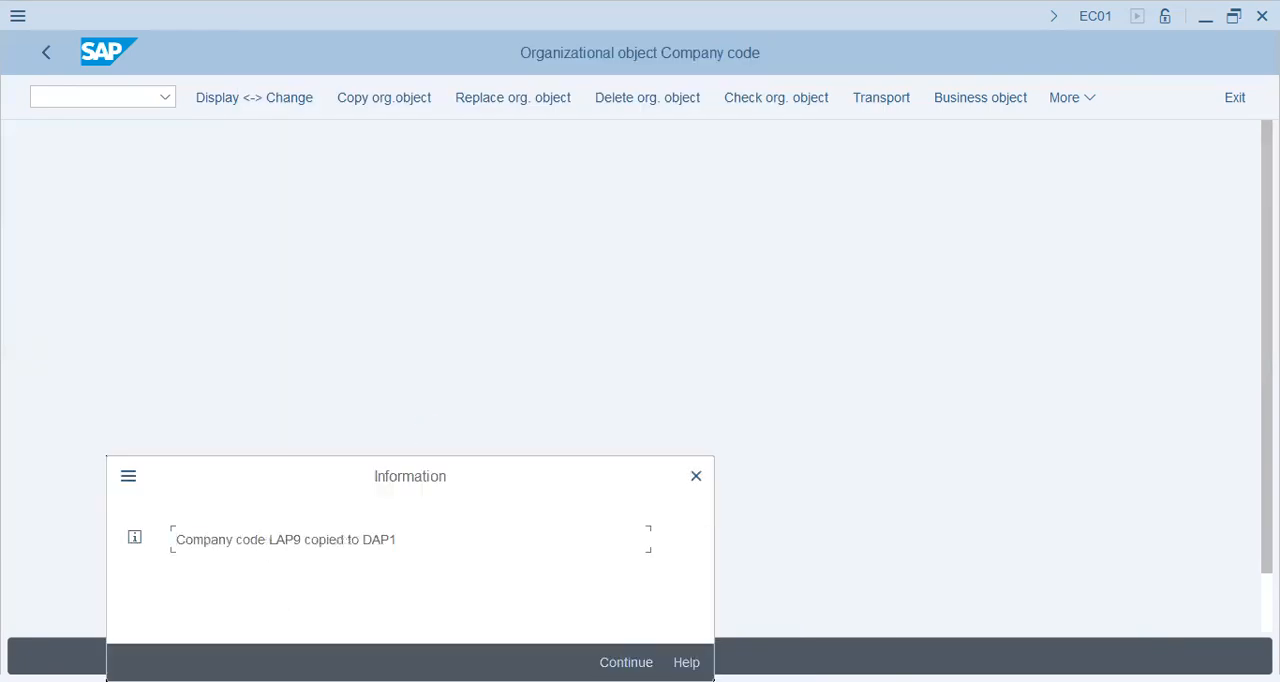
{"action": "left_click", "coordinate": [626, 662]}
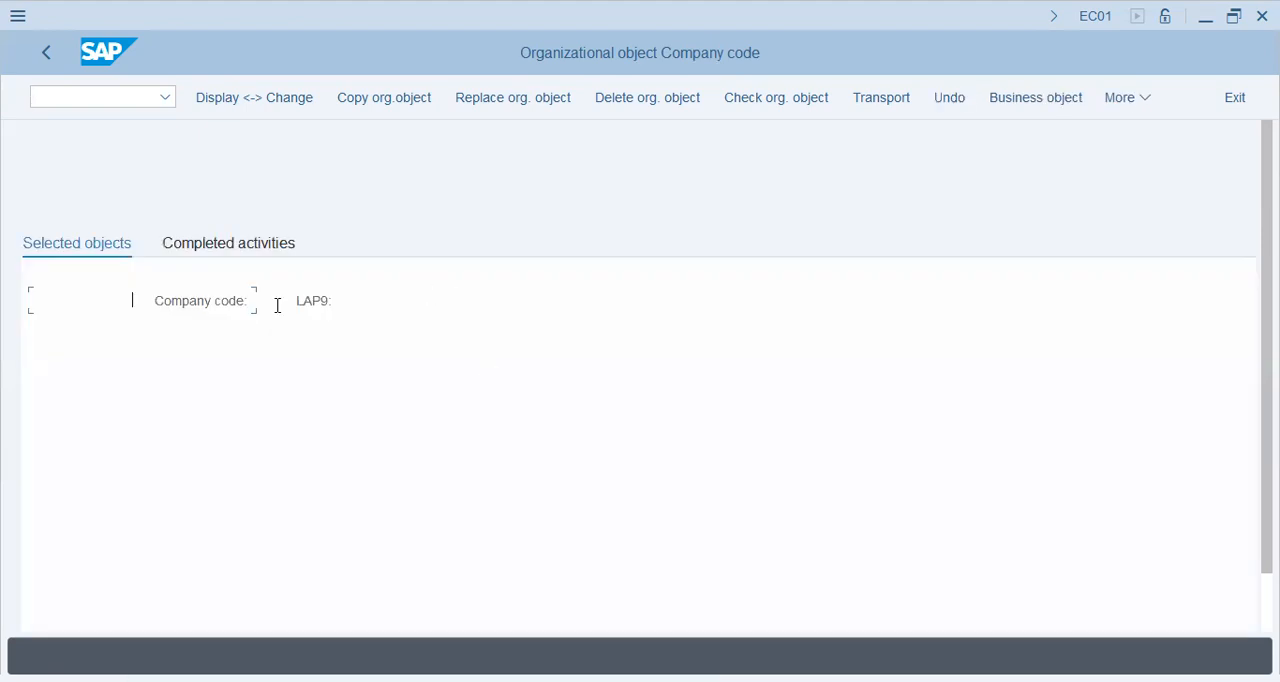
Step: Review the completed activities of the company code copy and go back to the activity selection
{"action": "left_click_drag", "start_coordinate": [288, 306], "coordinate": [671, 344]}
{"action": "left_click", "coordinate": [266, 250]}
{"action": "left_click_drag", "start_coordinate": [328, 387], "coordinate": [99, 387]}
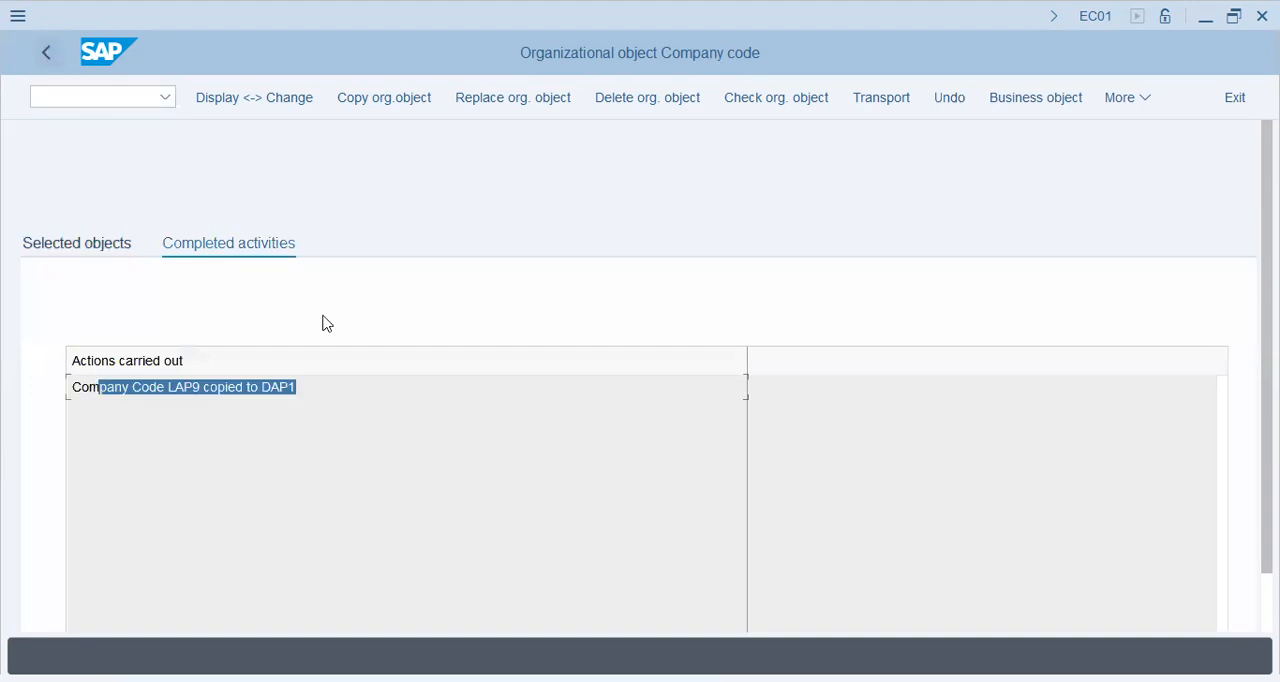
{"action": "key", "text": "F3"}
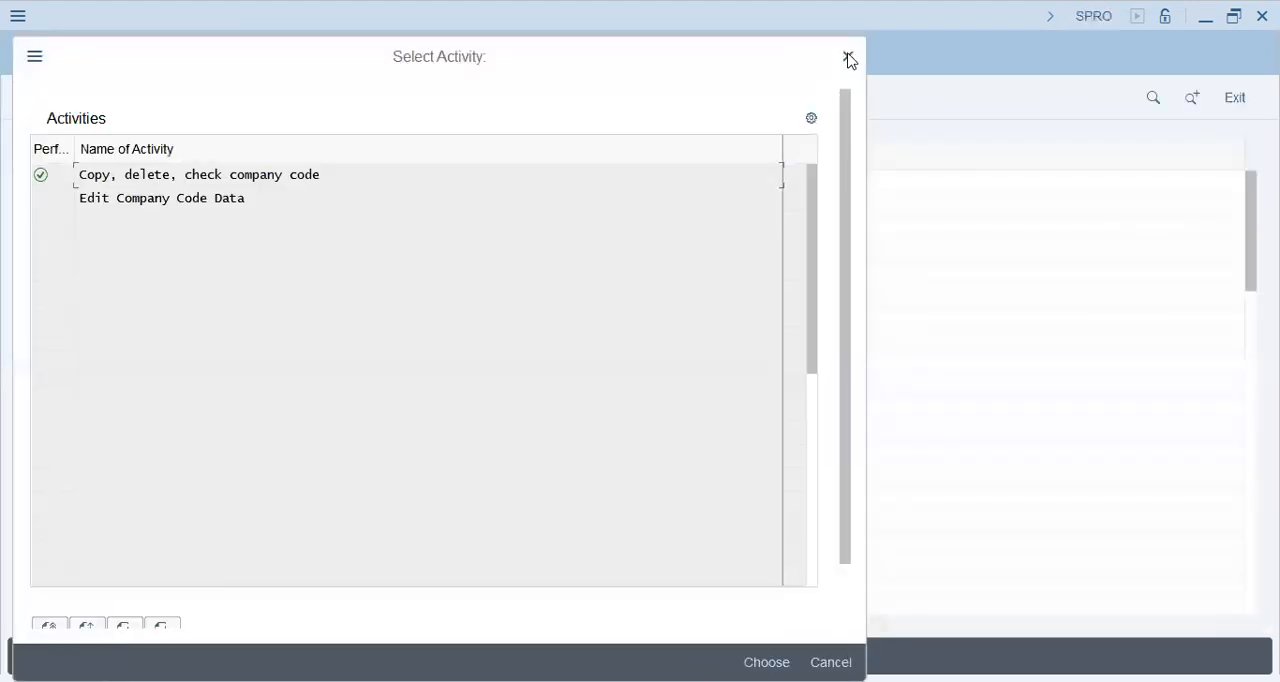
Step: Open the details of company code DAP1 through the Edit Company Code Data activity
{"action": "key", "text": "Escape"}
{"action": "left_click", "coordinate": [151, 434]}
{"action": "left_click", "coordinate": [256, 363]}
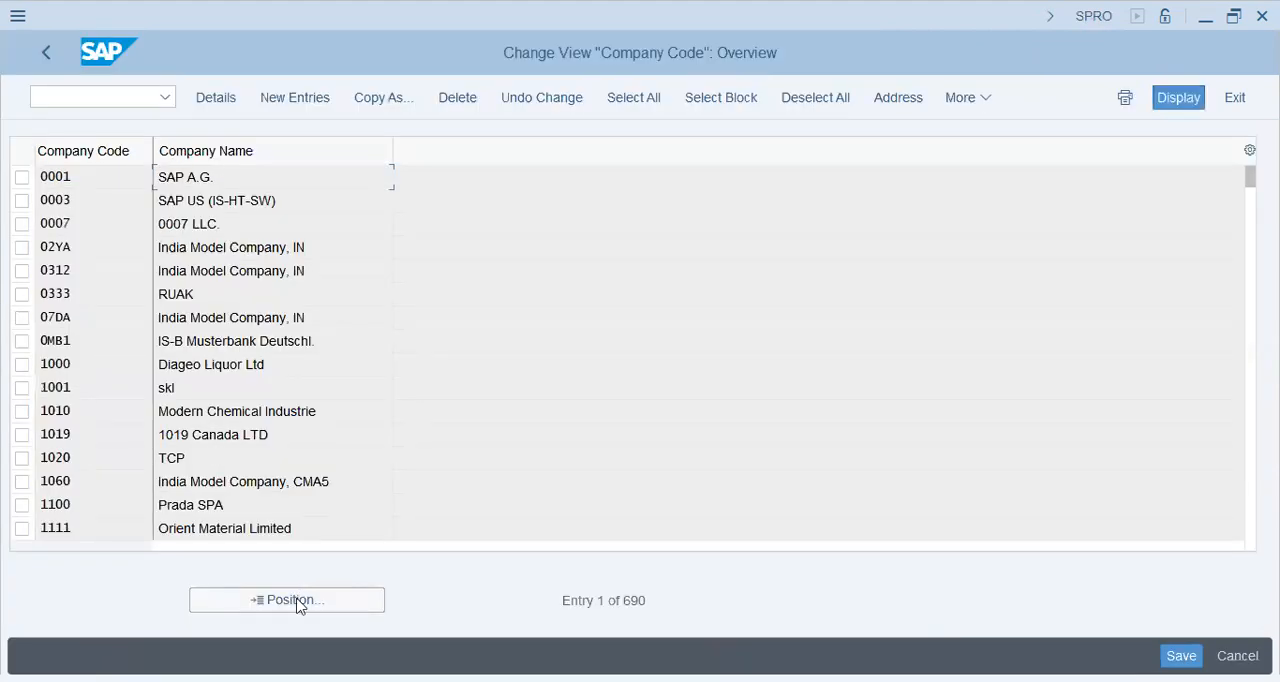
{"action": "left_click", "coordinate": [297, 604]}
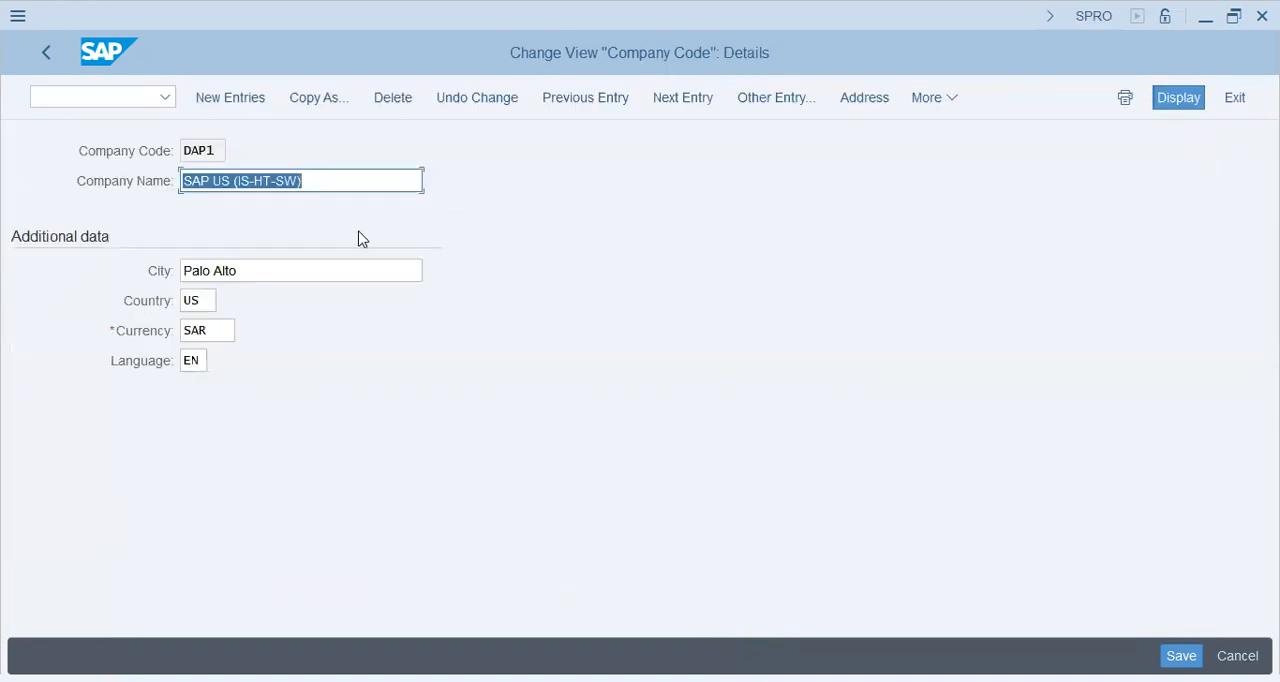
Step: Set the company name of DAP1 to "Dynamic Automobiles DAP1"
{"action": "type", "text": "Dya"}
{"action": "key", "text": "BackSpace"}
{"action": "key", "text": "BackSpace"}
{"action": "type", "text": "yna"}
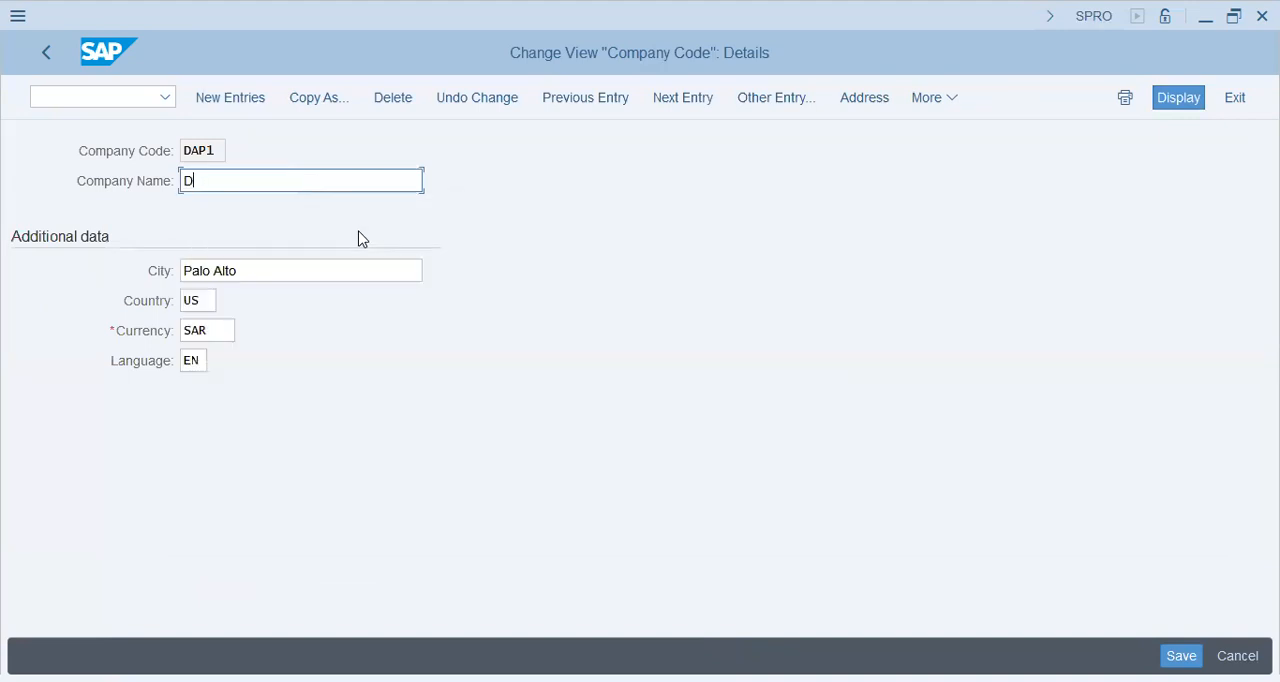
{"action": "type", "text": "mic Automobi"}
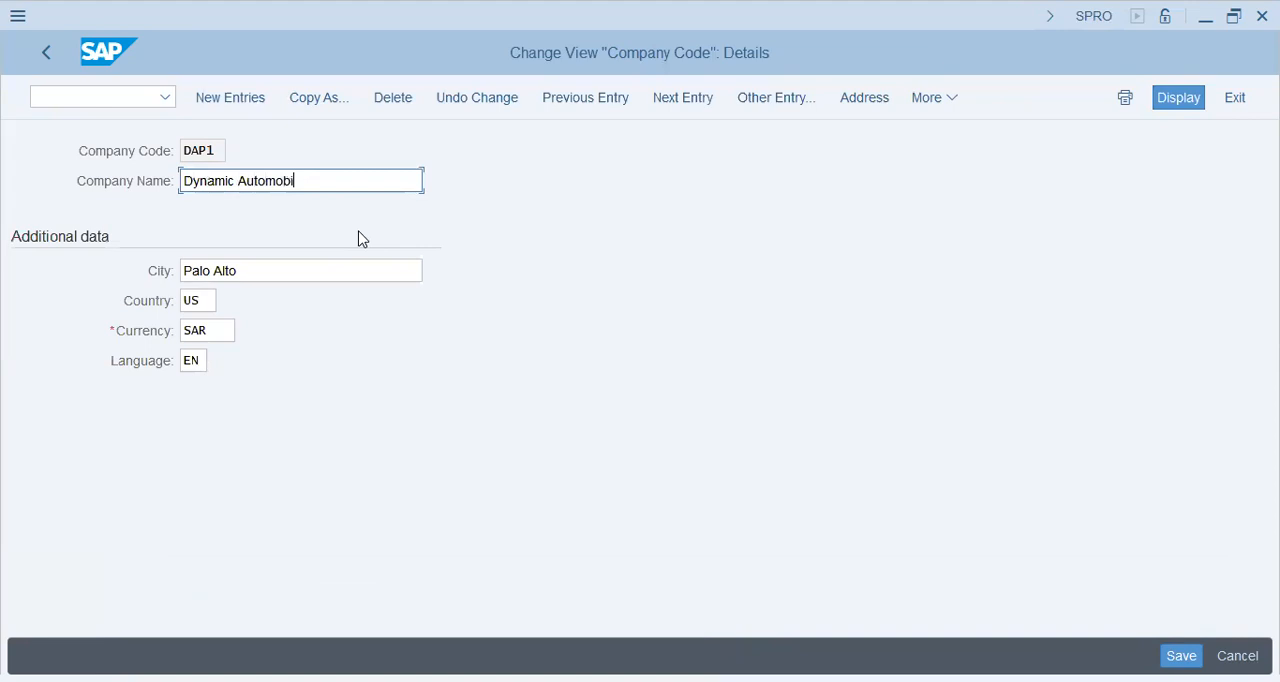
{"action": "type", "text": "les DAP1"}
{"action": "key", "text": "Tab"}
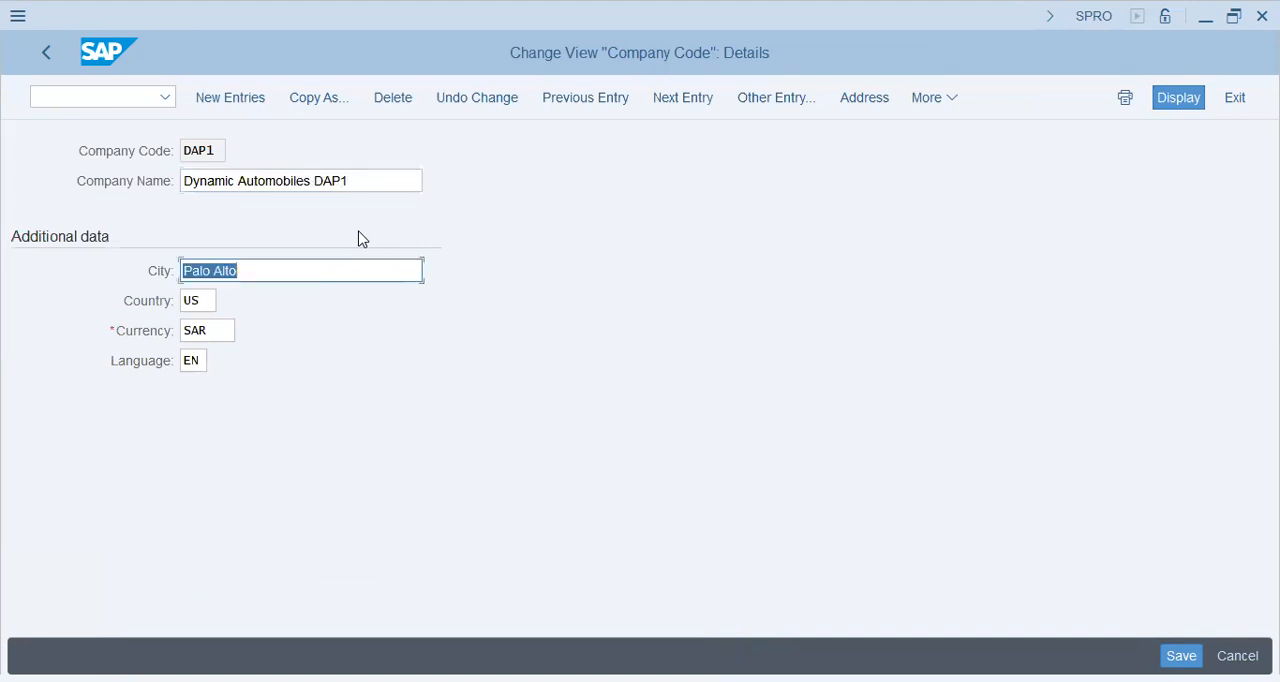
Step: Set the city to Riyadh and the country to SA, and save the company code data under the DAP-1 customizing request
{"action": "type", "text": "Riyadh"}
{"action": "key", "text": "Tab"}
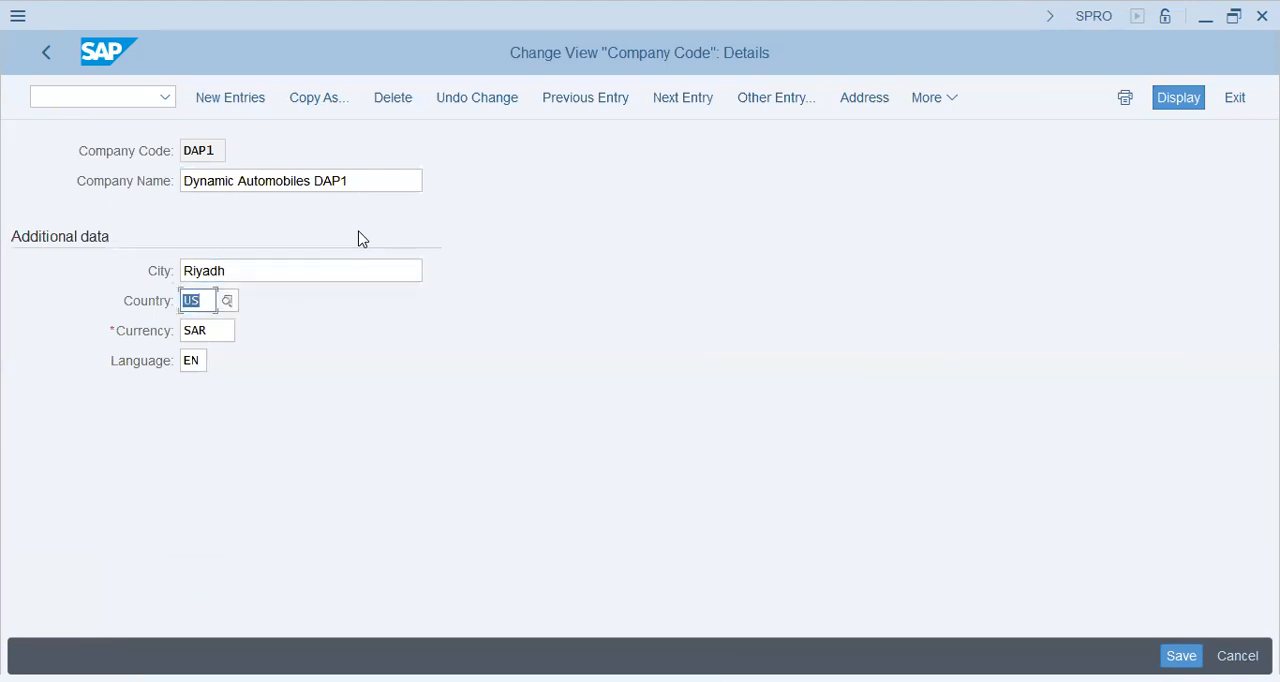
{"action": "type", "text": "sa"}
{"action": "key", "text": "Tab"}
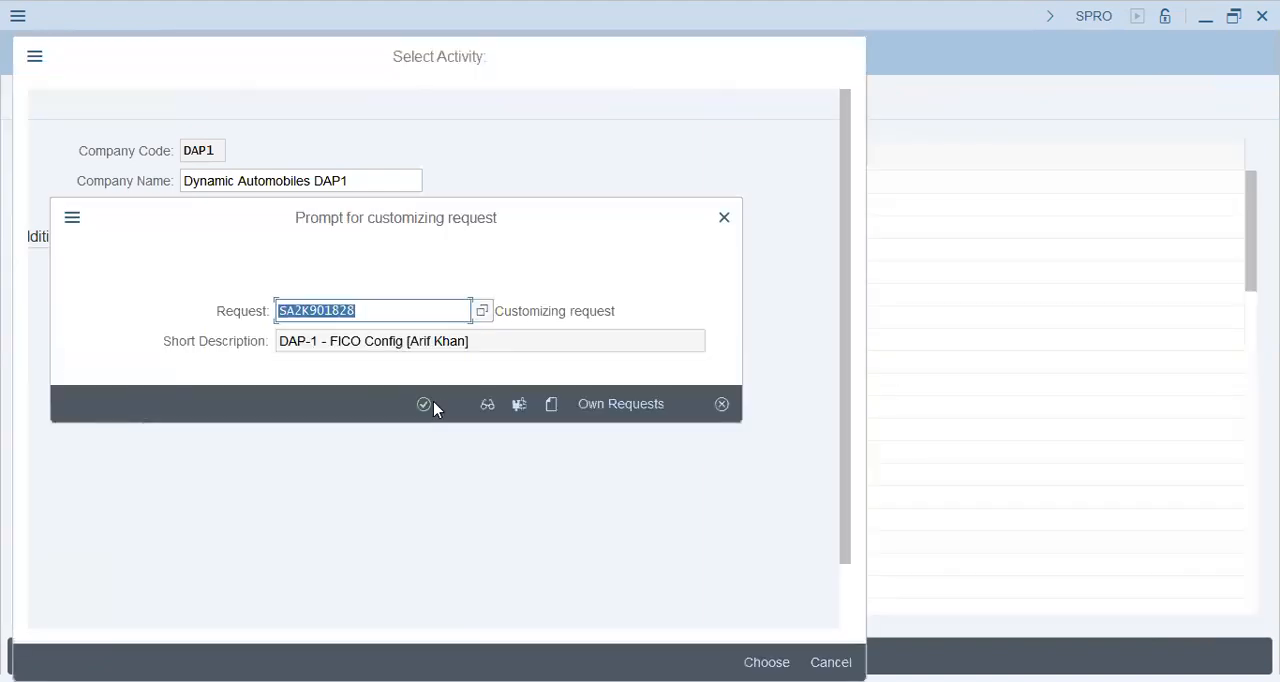
{"action": "left_click", "coordinate": [424, 404]}
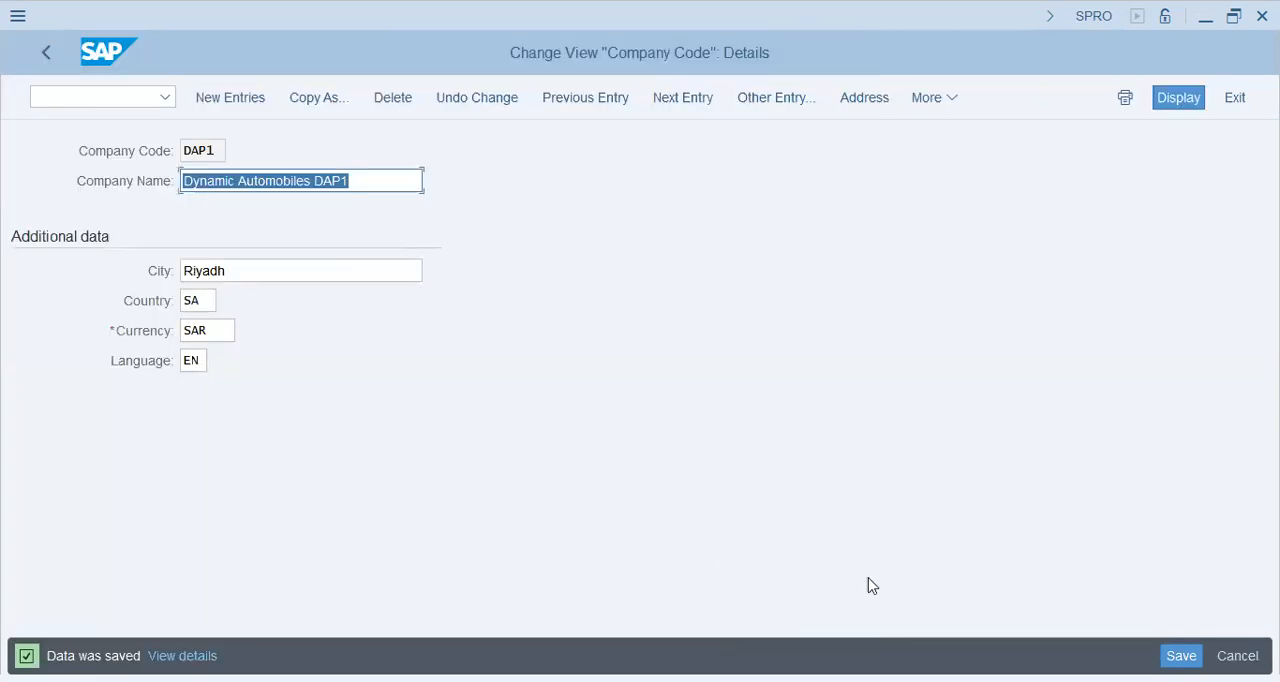
{"action": "left_click", "coordinate": [47, 51]}
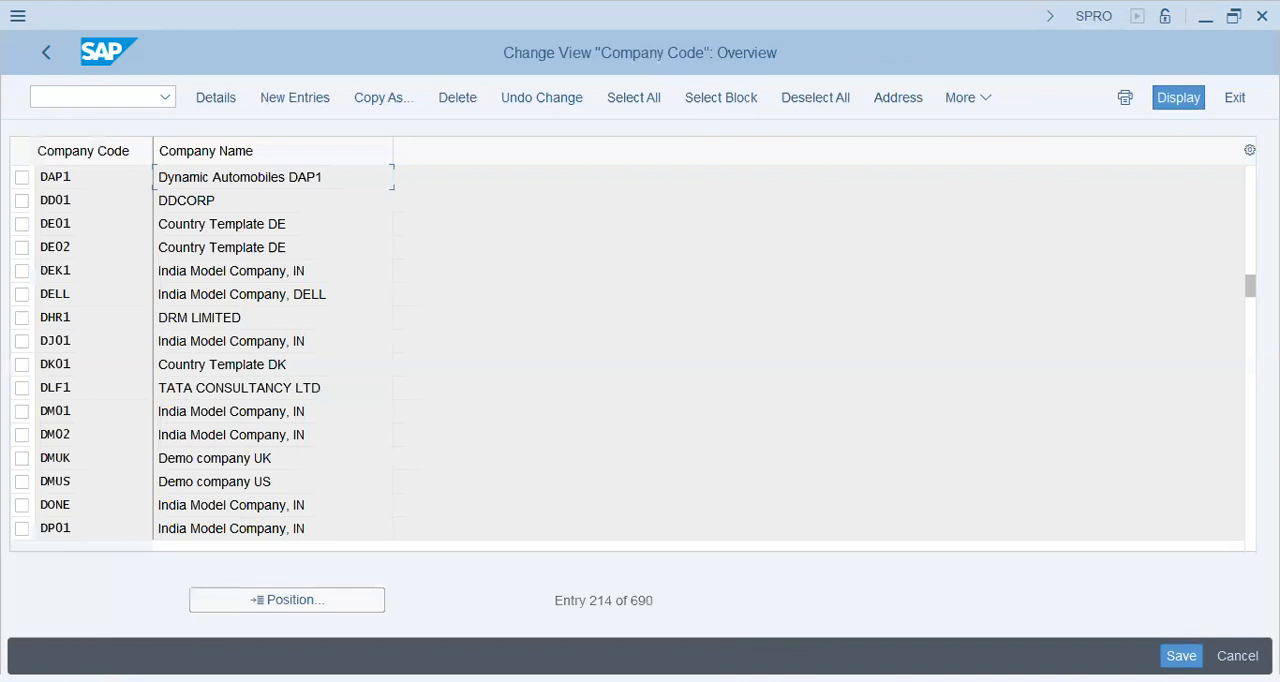
{"action": "left_click", "coordinate": [46, 56]}
{"action": "left_click", "coordinate": [849, 59]}
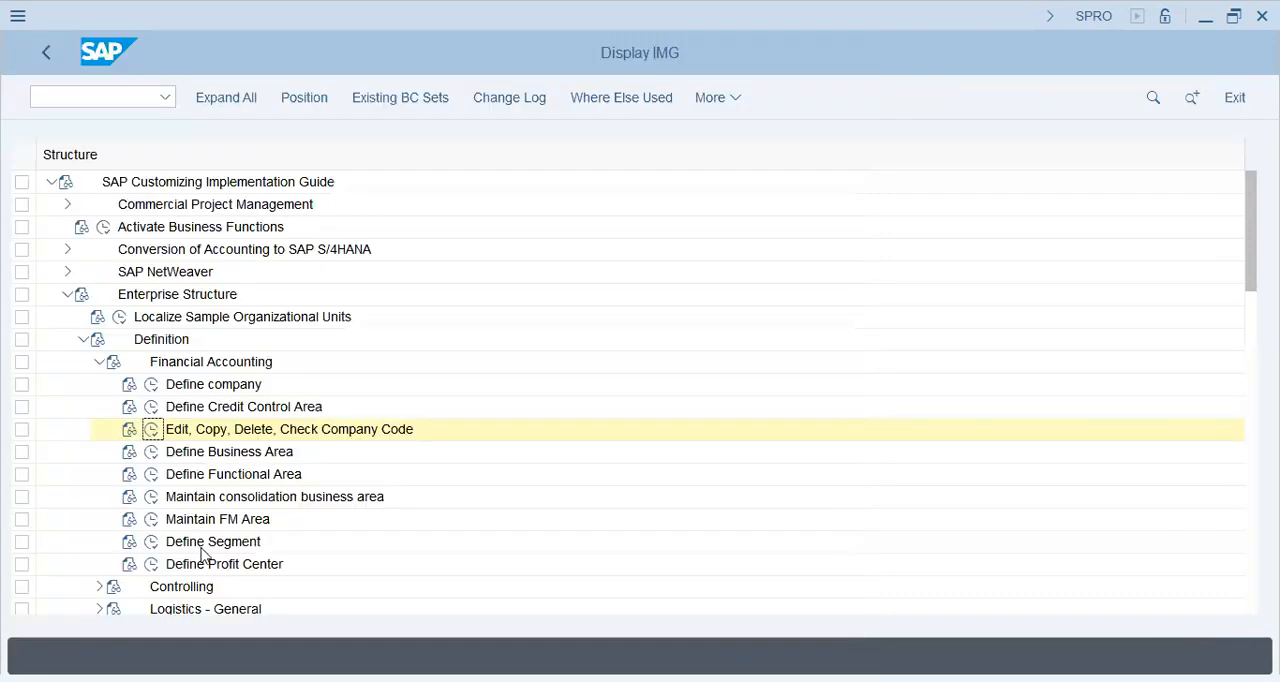
Step: Add a new segment DAPP described as "Dynamic Passenger Vehicle" in the Define Segment activity
{"action": "left_click", "coordinate": [151, 541]}
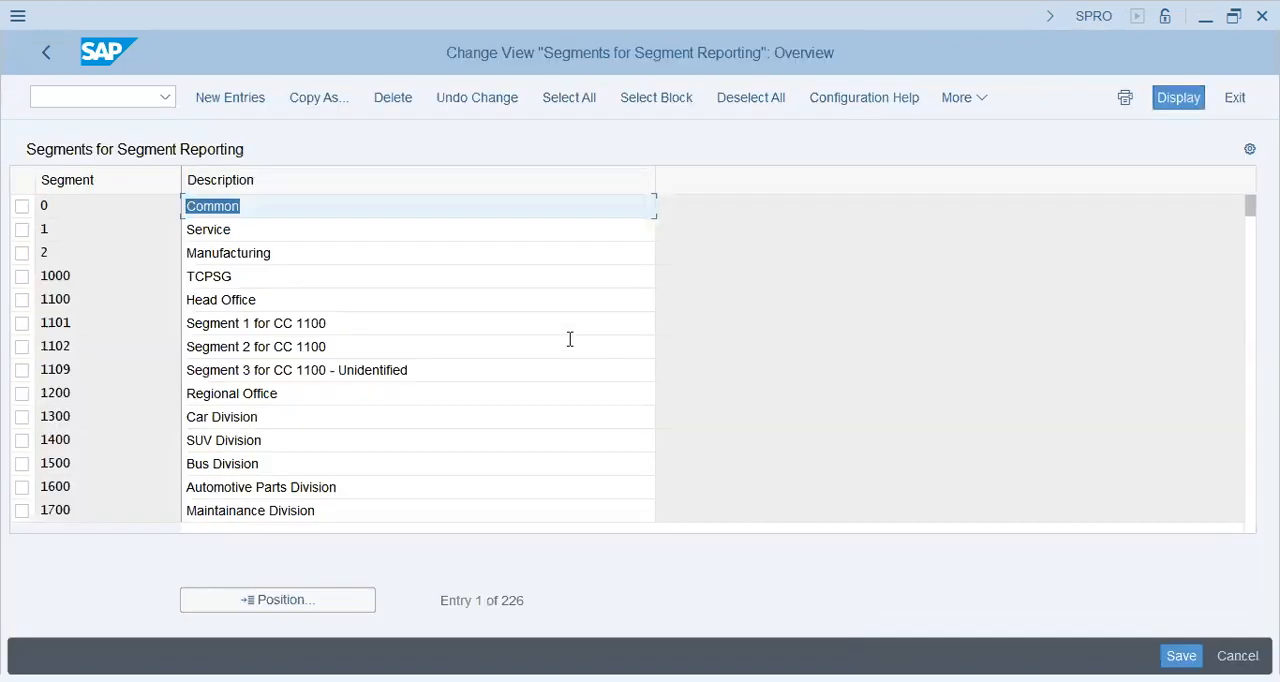
{"action": "left_click", "coordinate": [255, 97]}
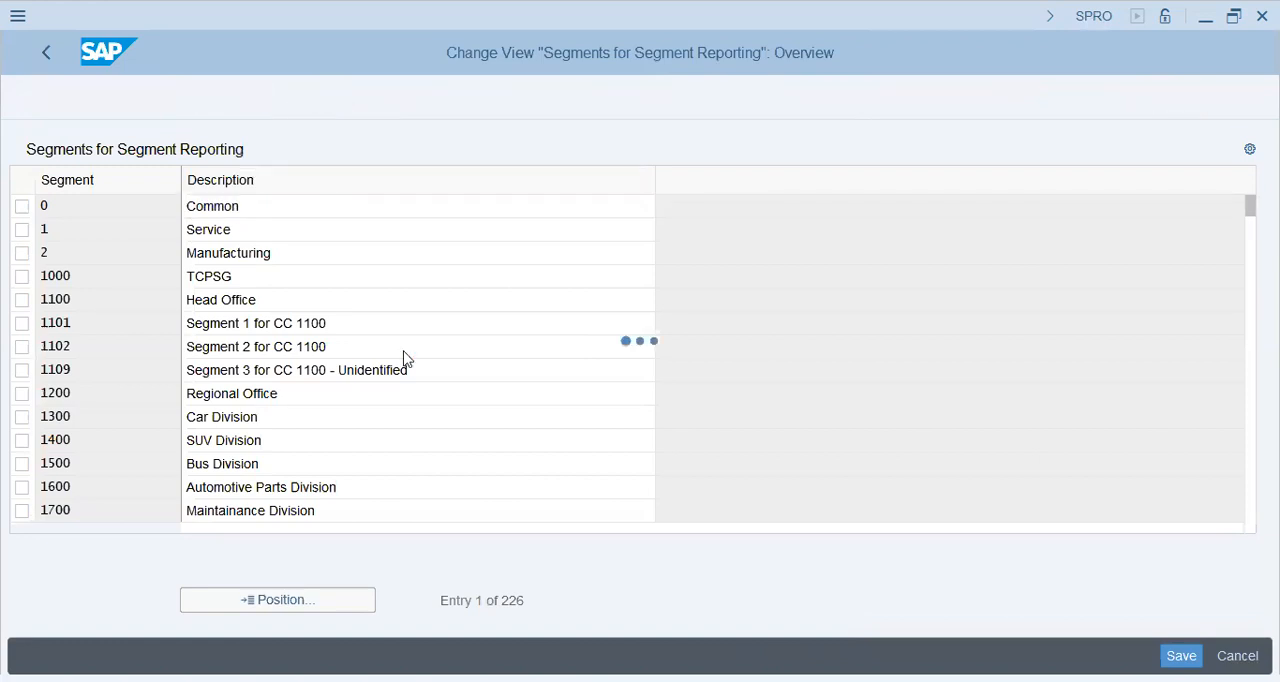
{"action": "type", "text": "DApp"}
{"action": "key", "text": "Tab"}
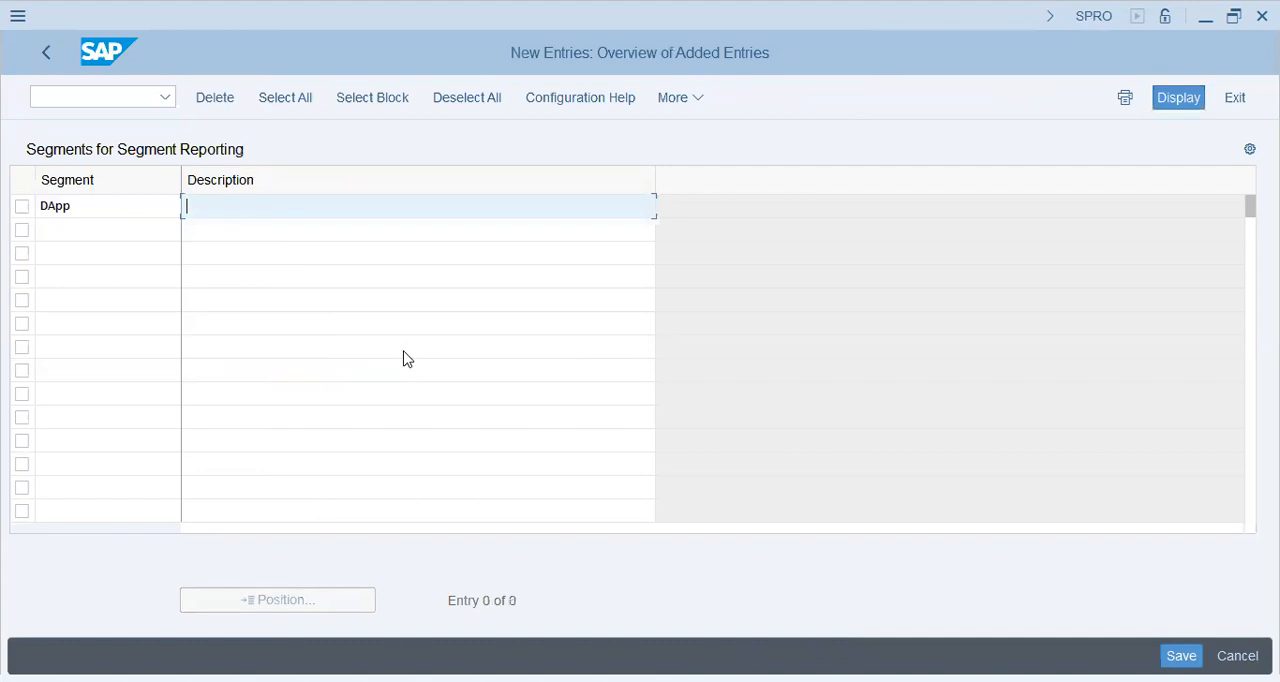
{"action": "type", "text": "Dynamic Passenger Vehicle"}
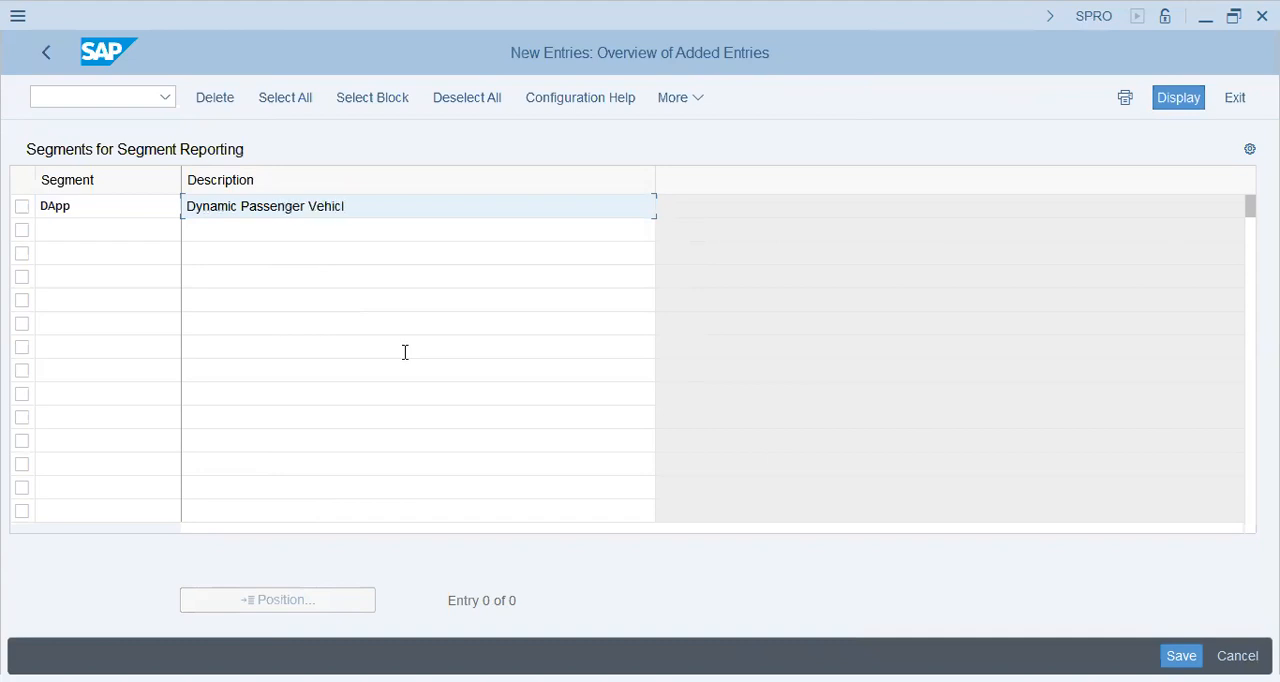
Step: Add a second segment DASU with the description "Dynamic SUVs"
{"action": "key", "text": "Tab"}
{"action": "type", "text": "DASU"}
{"action": "key", "text": "Tab"}
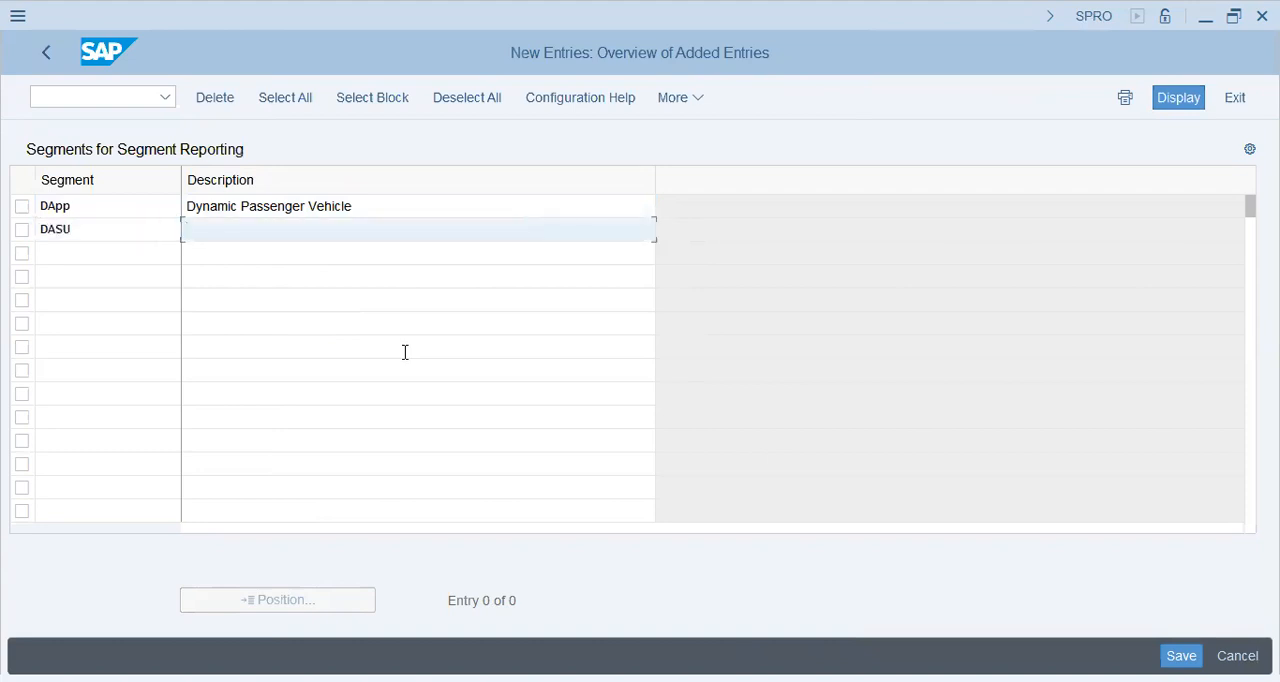
{"action": "type", "text": "S"}
{"action": "key", "text": "BackSpace"}
{"action": "type", "text": "Dyanic"}
{"action": "key", "text": "BackSpace"}
{"action": "key", "text": "BackSpace"}
{"action": "key", "text": "BackSpace"}
{"action": "key", "text": "BackSpace"}
{"action": "type", "text": "namic SUVs"}
{"action": "key", "text": "Return"}
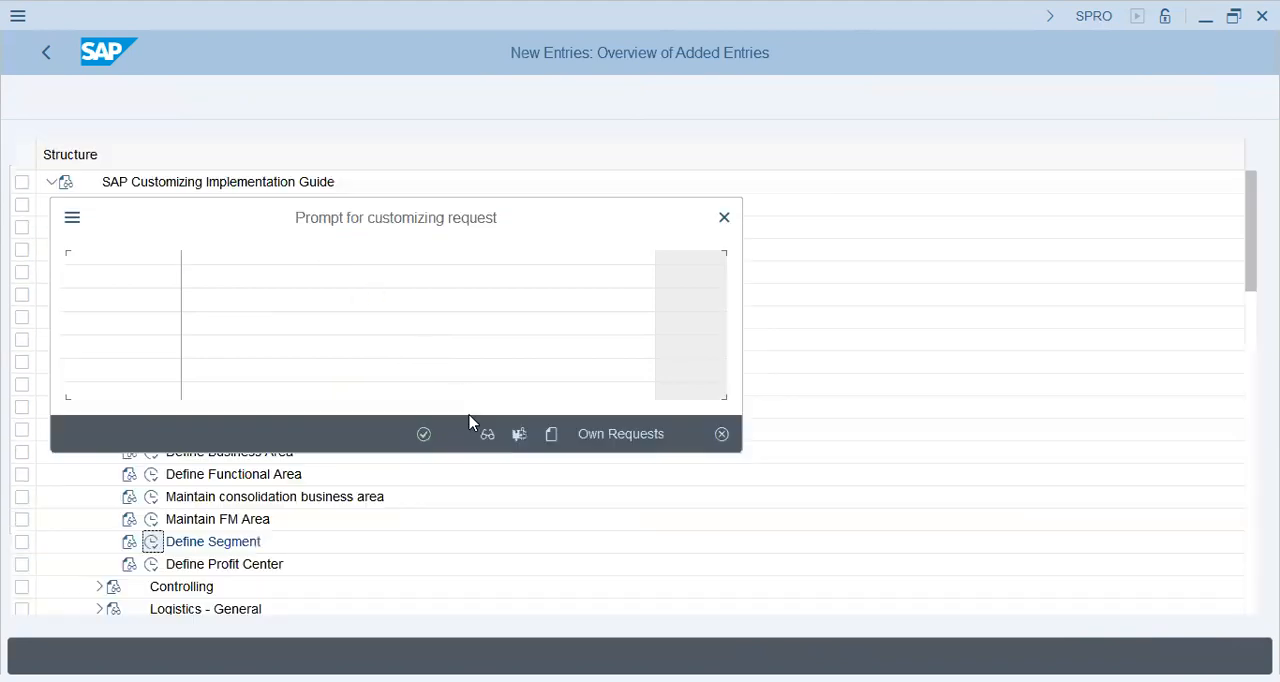
Step: Save the two new segments under the customizing request and return to the implementation guide
{"action": "left_click", "coordinate": [424, 434]}
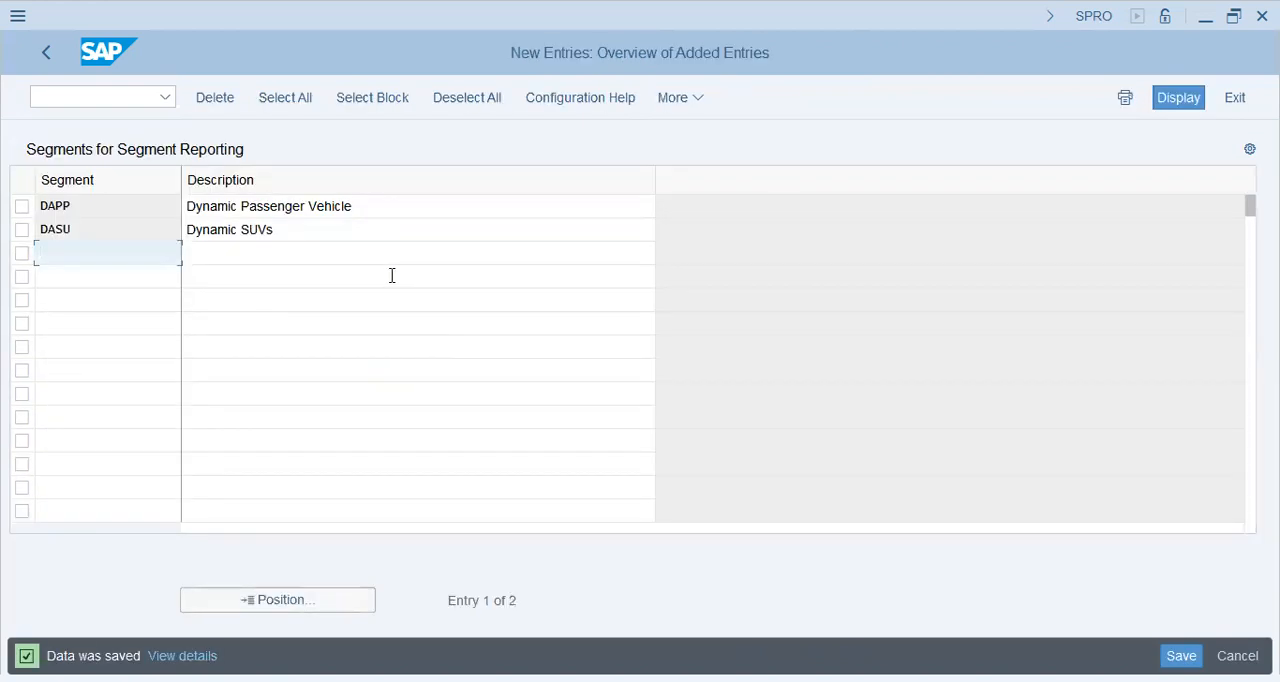
{"action": "left_click", "coordinate": [47, 51]}
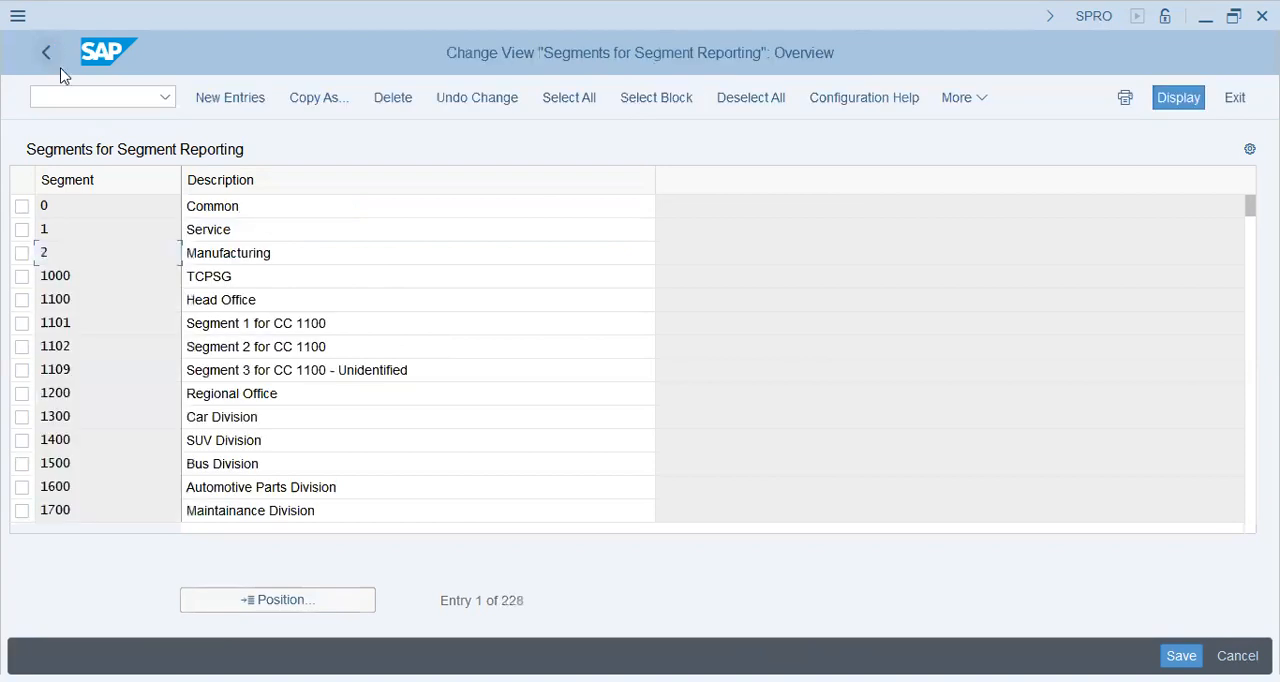
{"action": "left_click", "coordinate": [34, 53]}
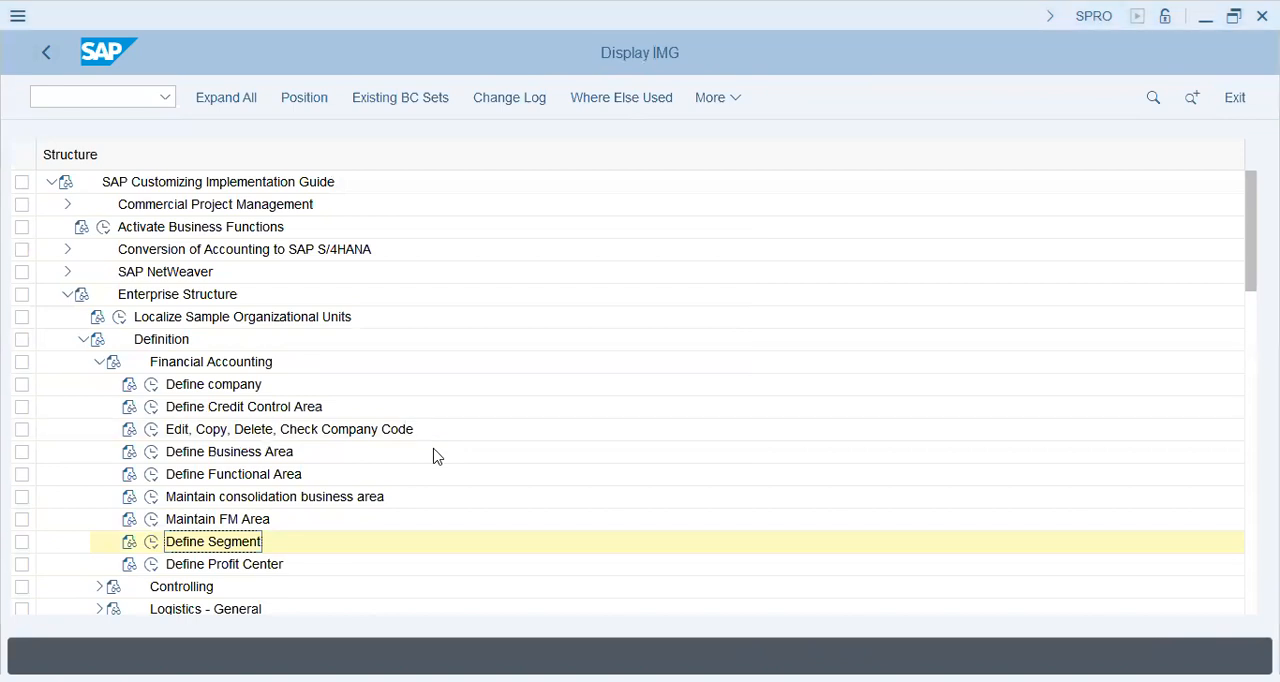
Step: Open transaction OBC4 to maintain the field status variants
{"action": "left_click", "coordinate": [107, 96]}
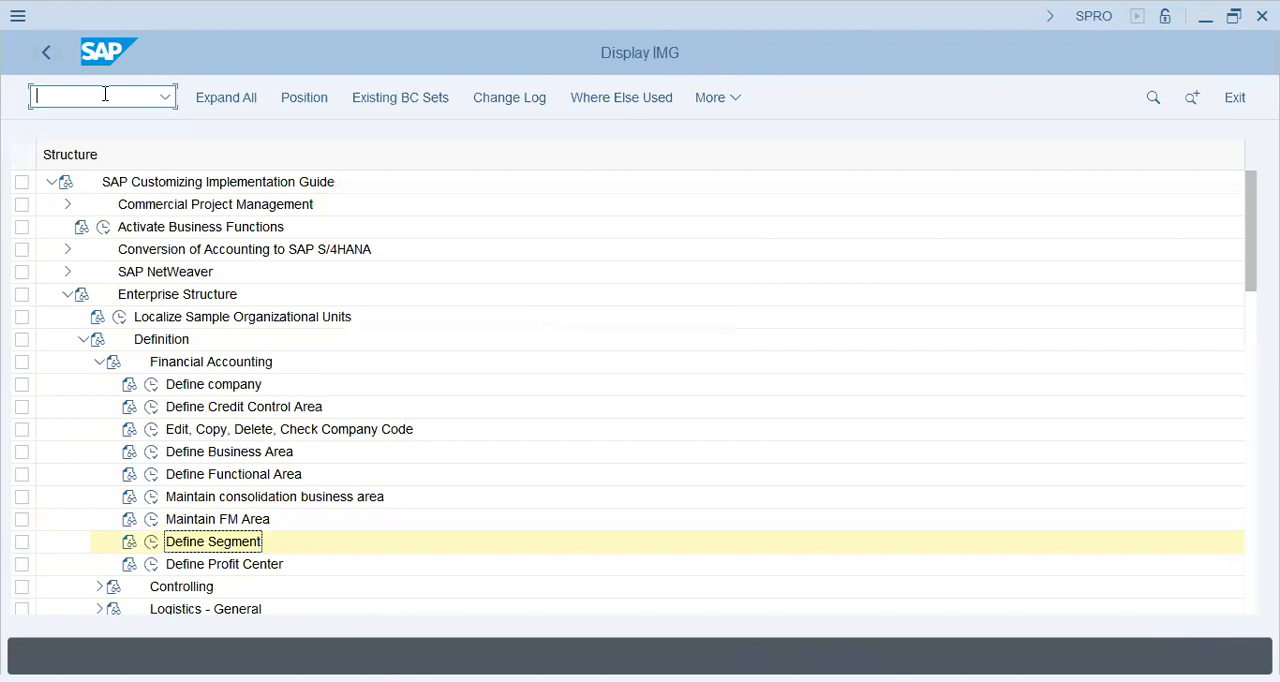
{"action": "type", "text": "/nobc4"}
{"action": "key", "text": "Return"}
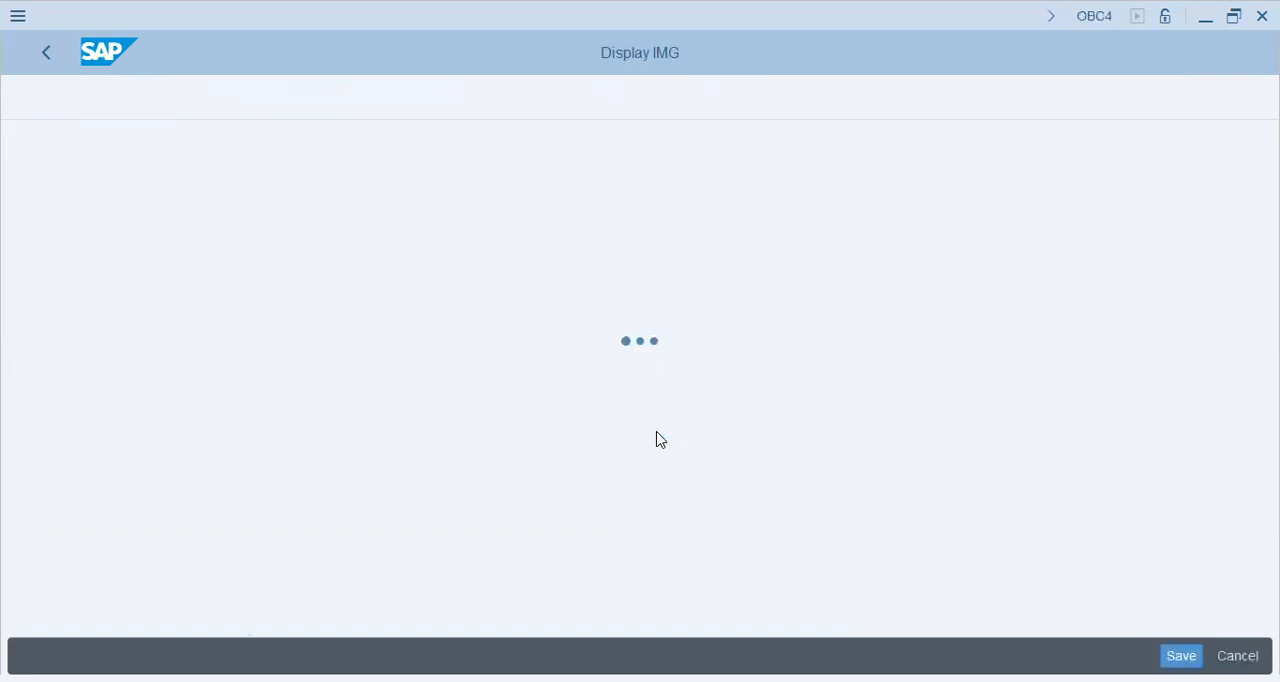
Step: Copy field status variant 0001 with its dependent entries to DAP1, naming it "Field status for DAP1"
{"action": "left_click", "coordinate": [269, 200]}
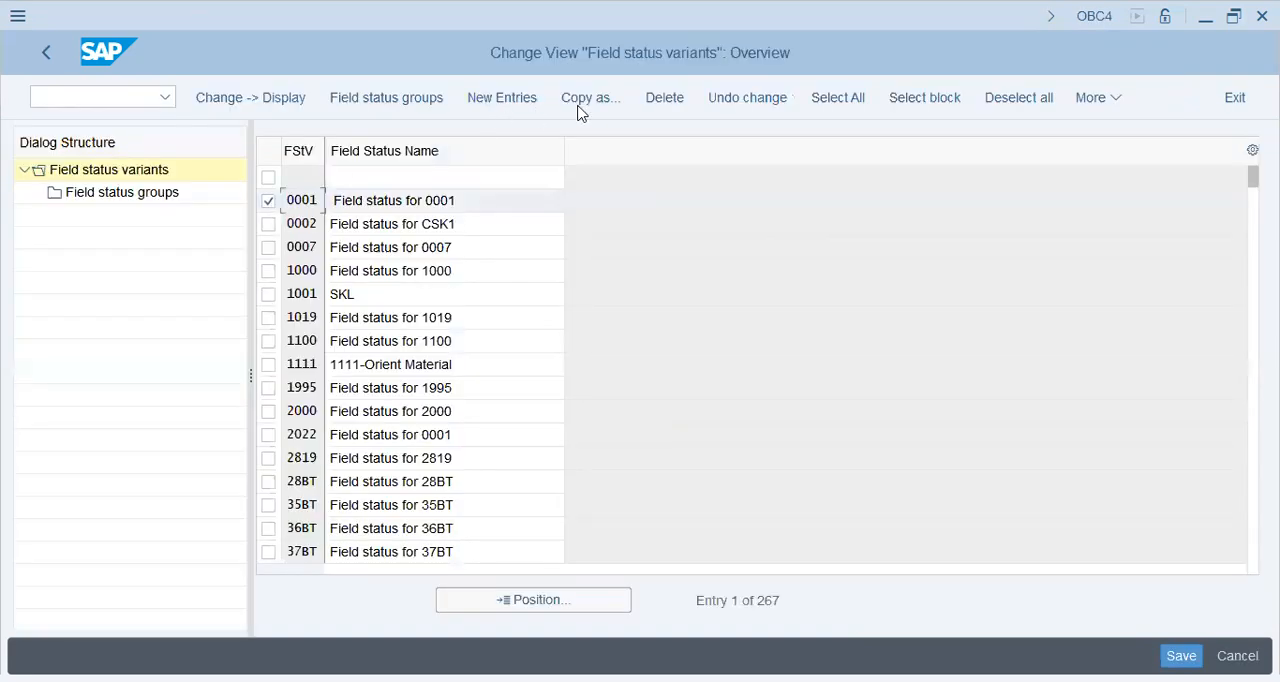
{"action": "left_click", "coordinate": [586, 100]}
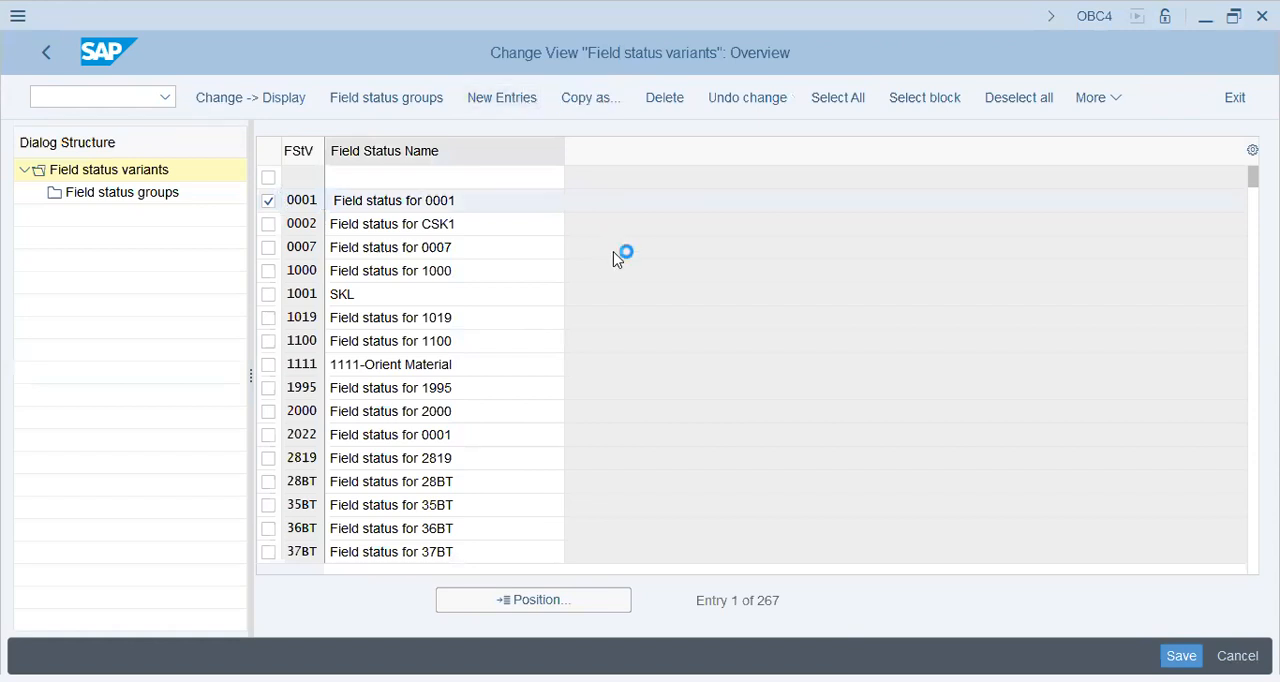
{"action": "type", "text": "DAP1"}
{"action": "key", "text": "Tab"}
{"action": "key", "text": "End"}
{"action": "key", "text": "shift+Left"}
{"action": "key", "text": "shift+Left"}
{"action": "key", "text": "shift+Left"}
{"action": "key", "text": "shift+Left"}
{"action": "type", "text": "dap1"}
{"action": "key", "text": "BackSpace"}
{"action": "key", "text": "BackSpace"}
{"action": "key", "text": "BackSpace"}
{"action": "key", "text": "BackSpace"}
{"action": "type", "text": "DAP1"}
{"action": "key", "text": "Return"}
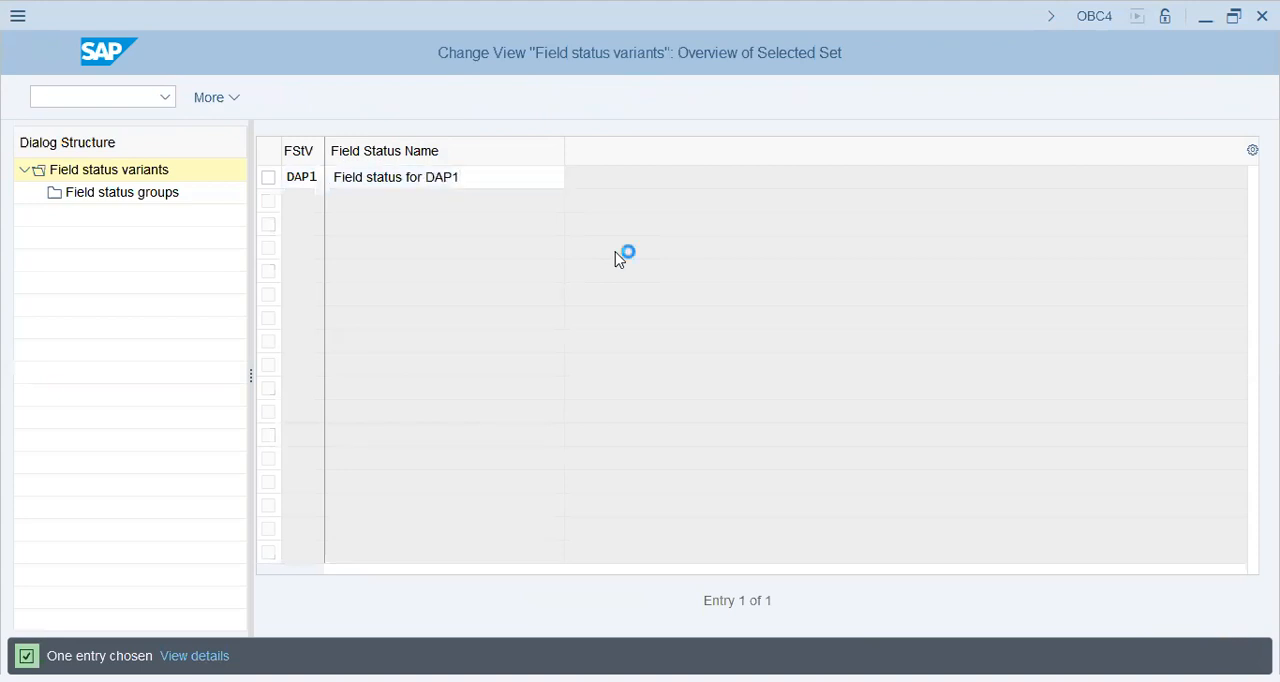
{"action": "left_click", "coordinate": [733, 406]}
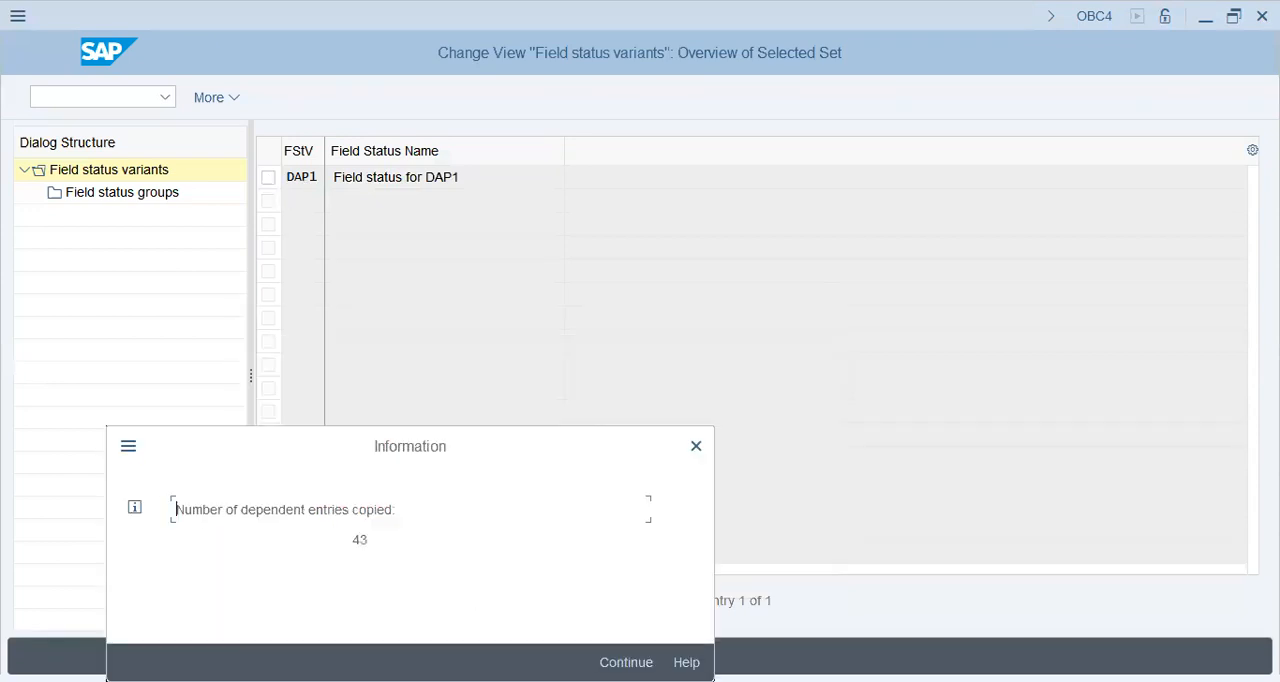
{"action": "key", "text": "Return"}
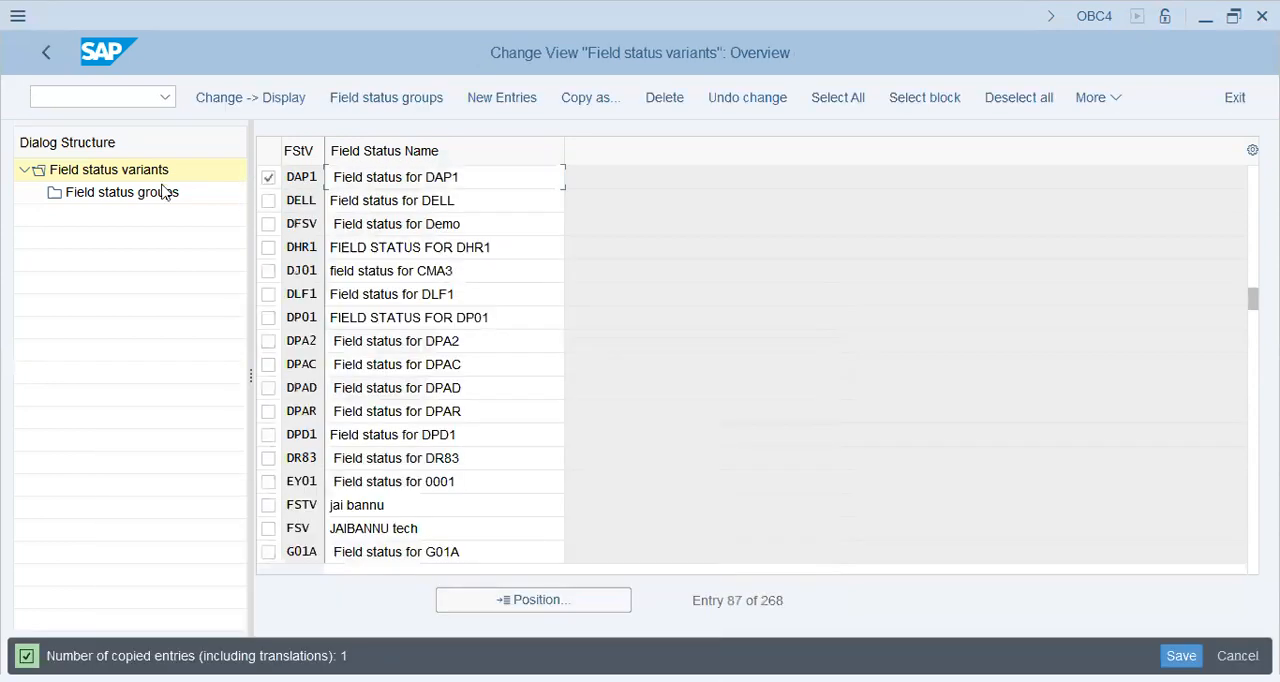
Step: Open the field status groups of variant DAP1 to examine them
{"action": "left_click", "coordinate": [170, 192]}
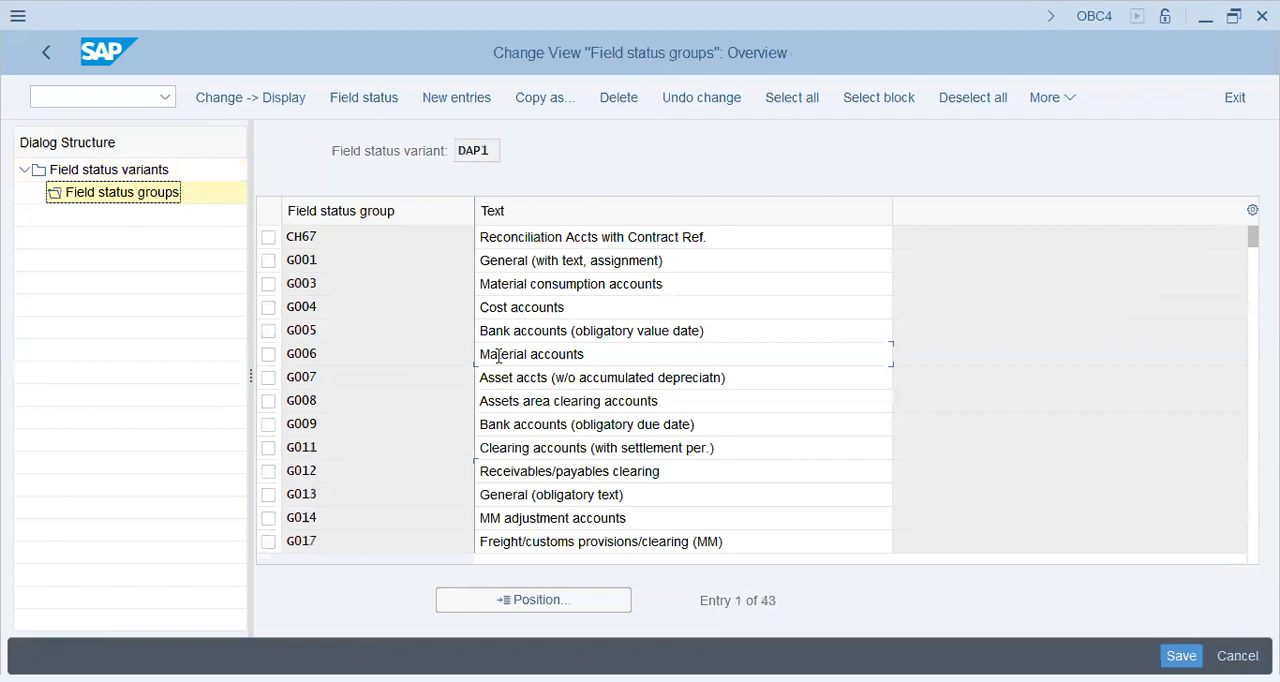
{"action": "left_click", "coordinate": [715, 305]}
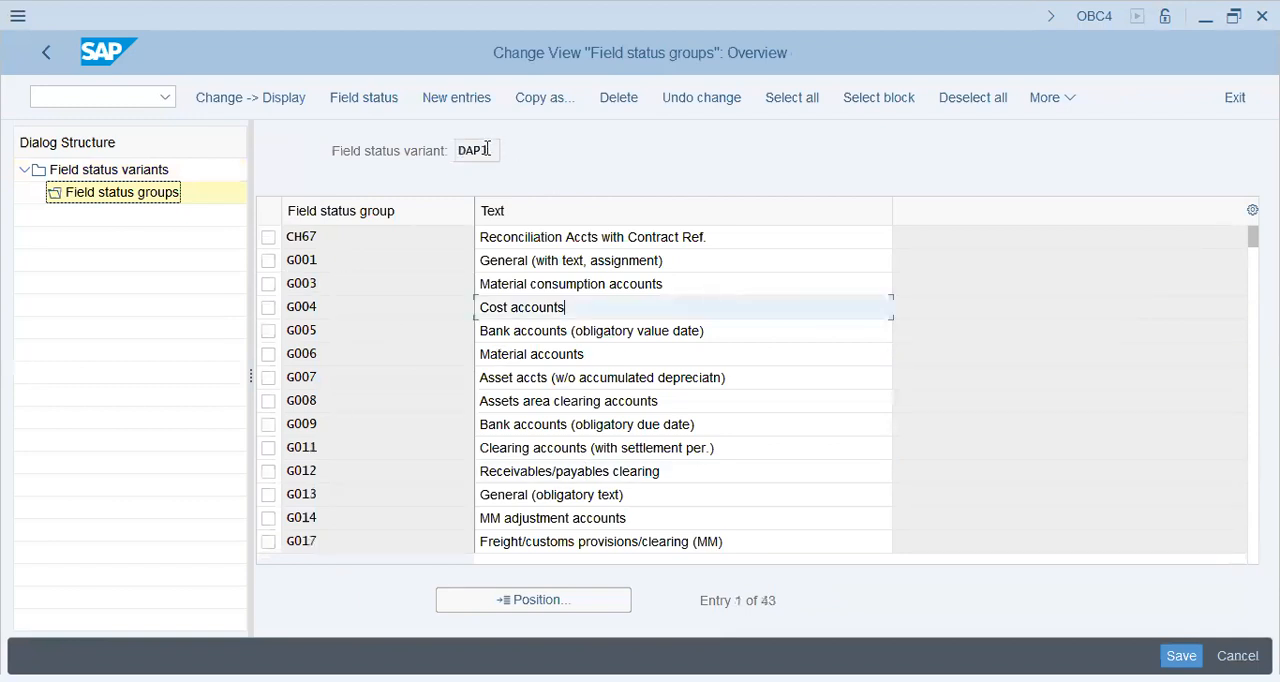
Step: Examine the field status groups listed for variant DAP1, such as cost accounts, clearing accounts and MM adjustment accounts
{"action": "double_click", "coordinate": [487, 149]}
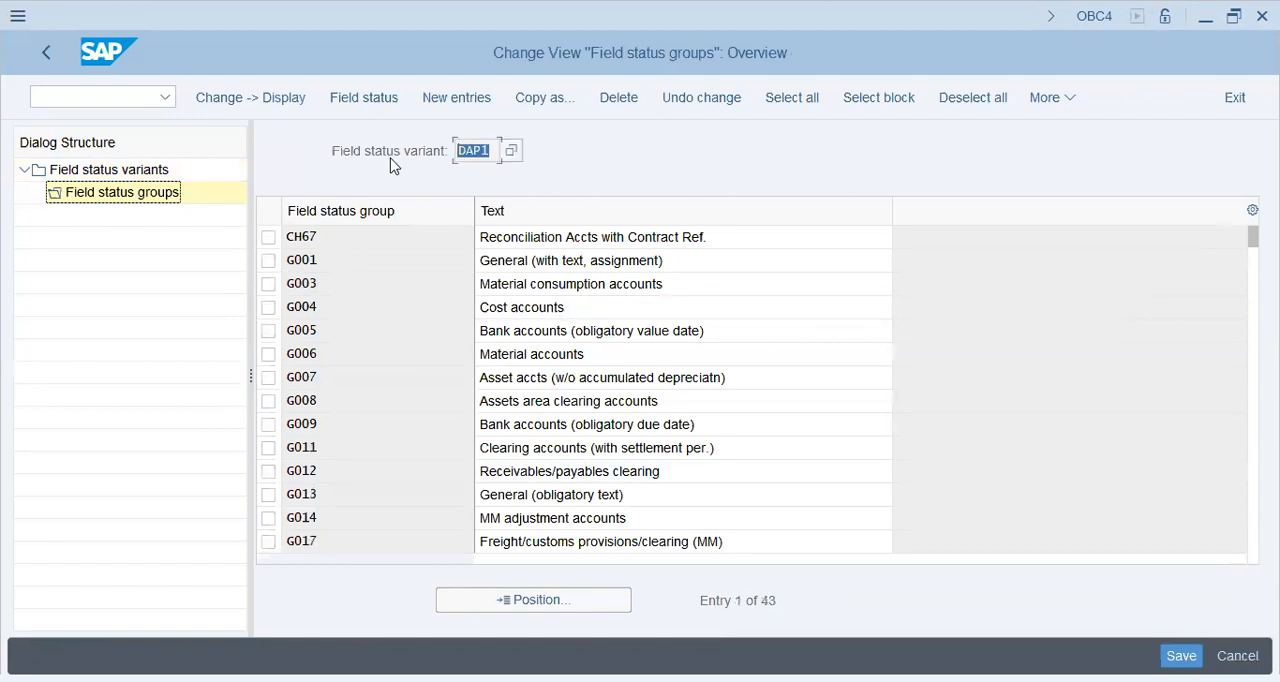
{"action": "left_click", "coordinate": [538, 292]}
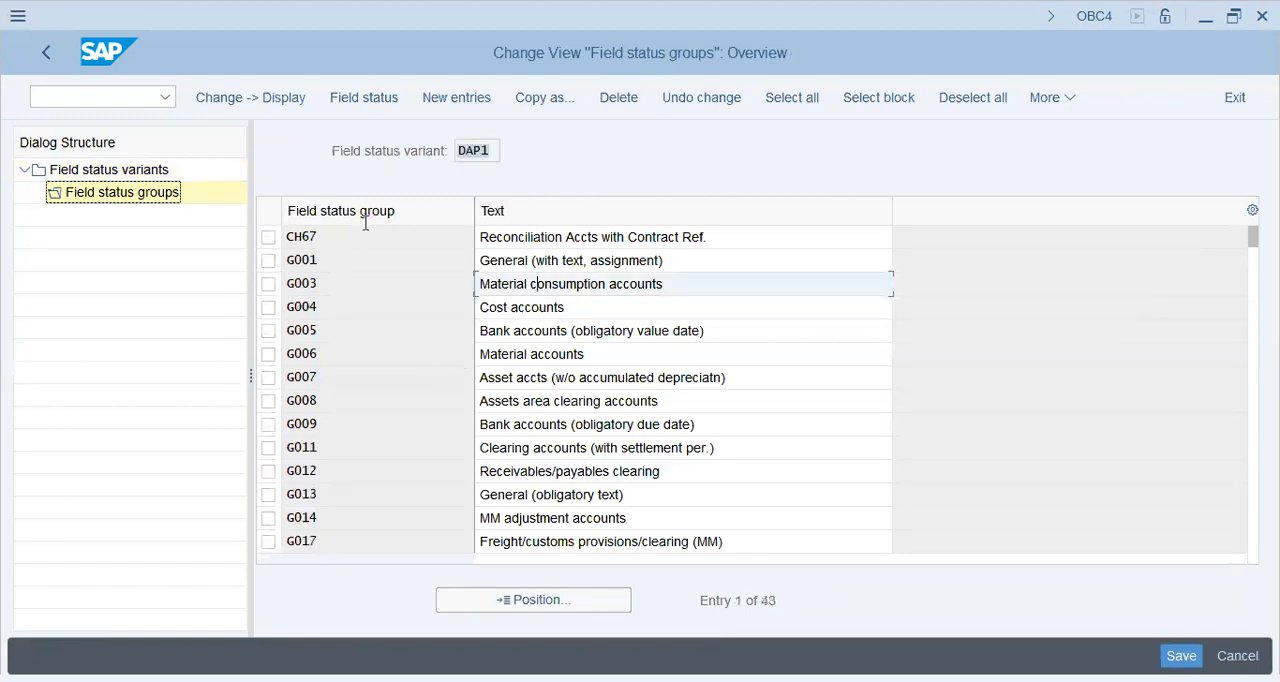
{"action": "left_click", "coordinate": [588, 312]}
{"action": "left_click", "coordinate": [583, 381]}
{"action": "left_click", "coordinate": [590, 447]}
{"action": "left_click", "coordinate": [600, 494]}
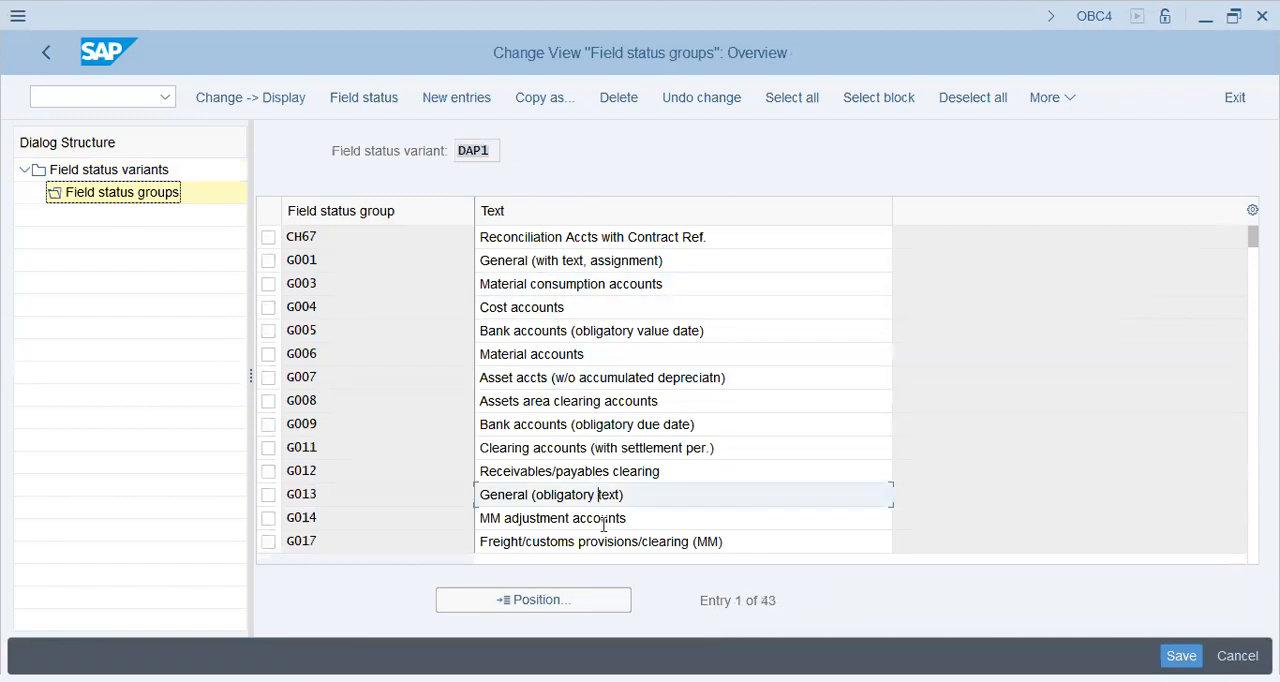
{"action": "left_click", "coordinate": [602, 519]}
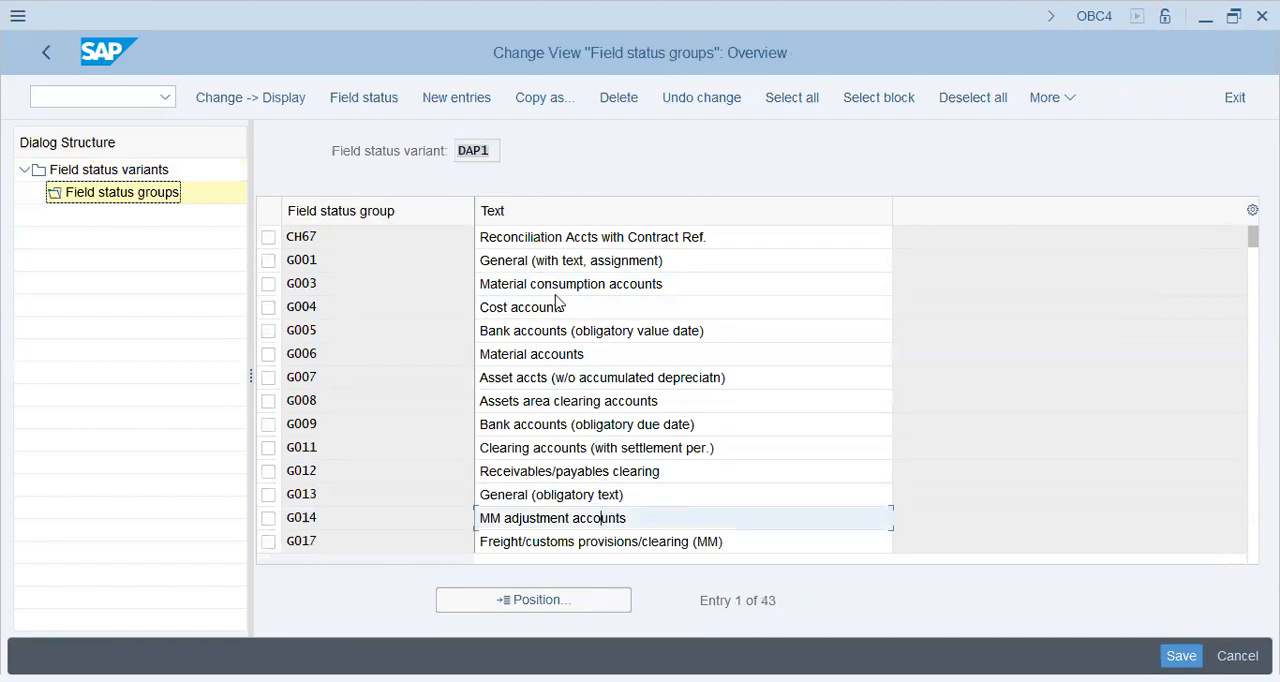
Step: Open field status group G001, review its subgroups and open its General data
{"action": "double_click", "coordinate": [504, 260]}
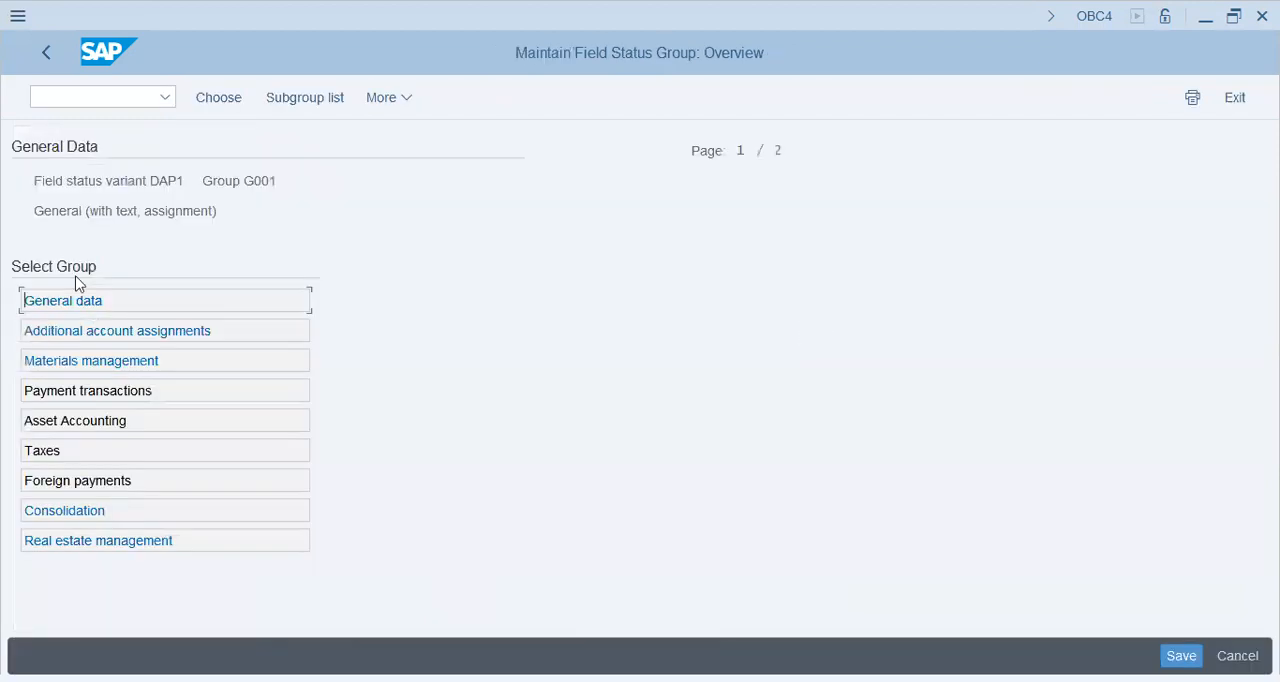
{"action": "left_click", "coordinate": [37, 211]}
{"action": "left_click_drag", "start_coordinate": [37, 211], "coordinate": [258, 208]}
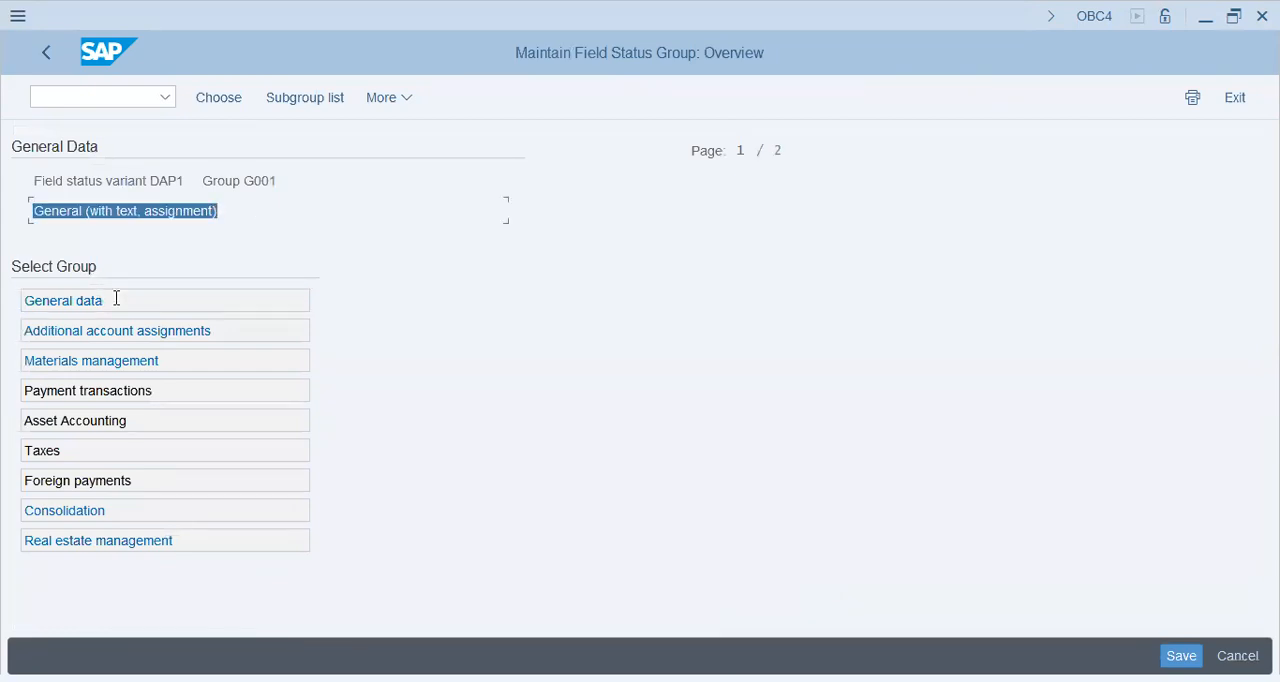
{"action": "left_click", "coordinate": [98, 358]}
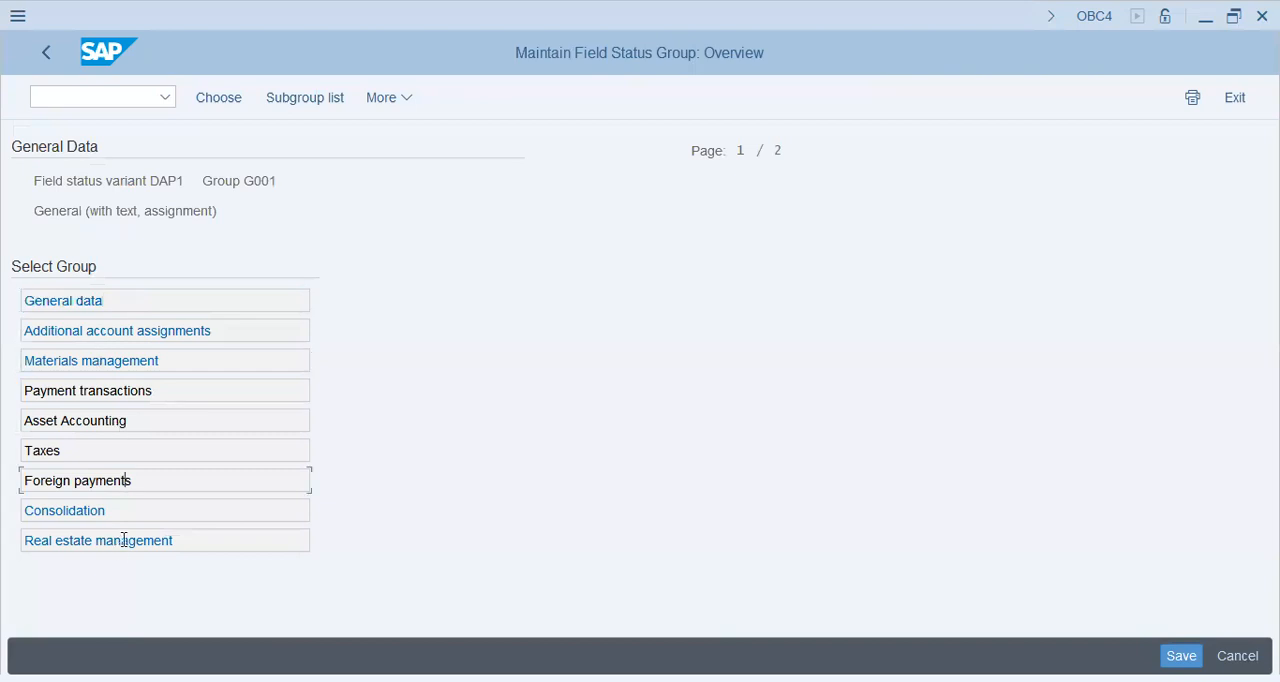
{"action": "left_click", "coordinate": [100, 302]}
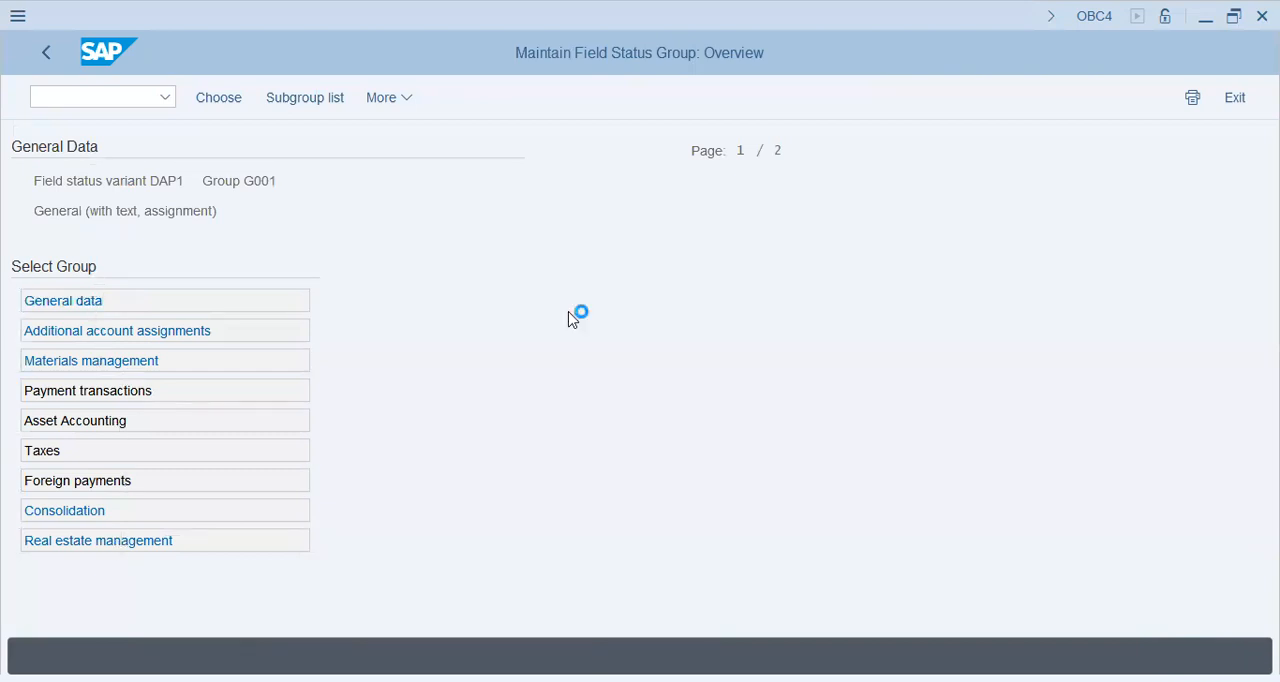
Step: Examine the entry status of the General data fields of group G001 on both pages
{"action": "left_click", "coordinate": [131, 336]}
{"action": "left_click", "coordinate": [118, 352]}
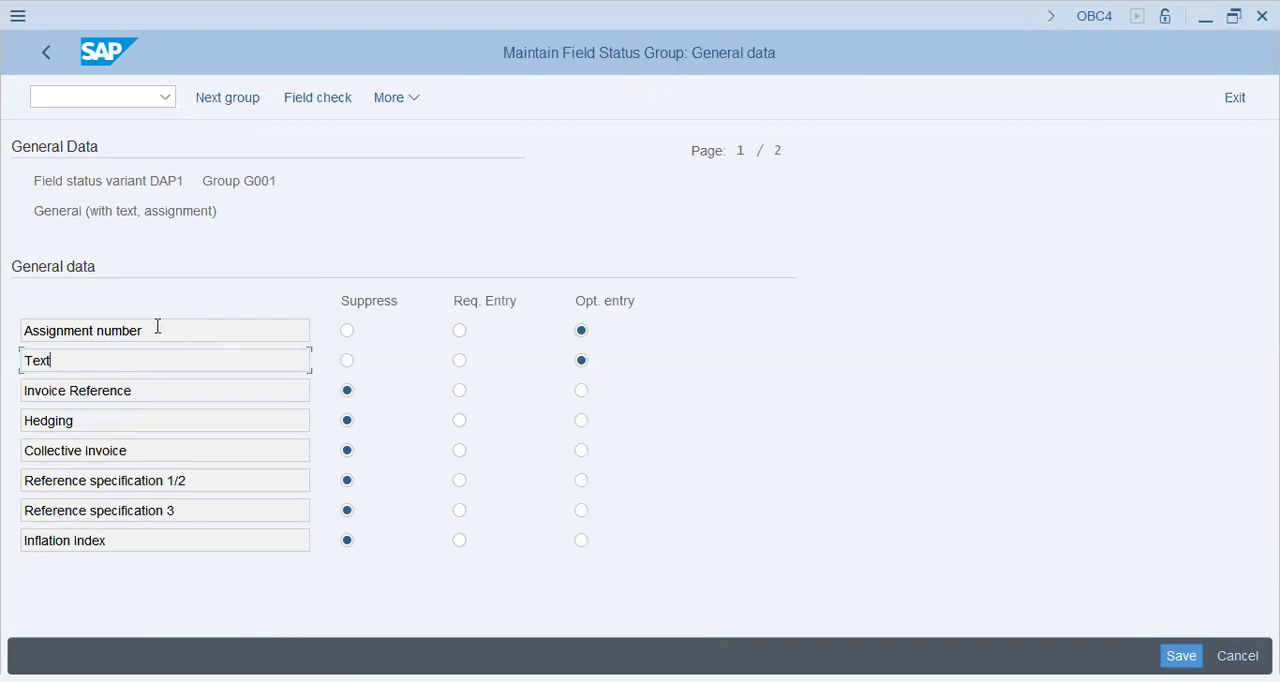
{"action": "left_click_drag", "start_coordinate": [157, 326], "coordinate": [12, 325]}
{"action": "left_click_drag", "start_coordinate": [116, 364], "coordinate": [10, 362]}
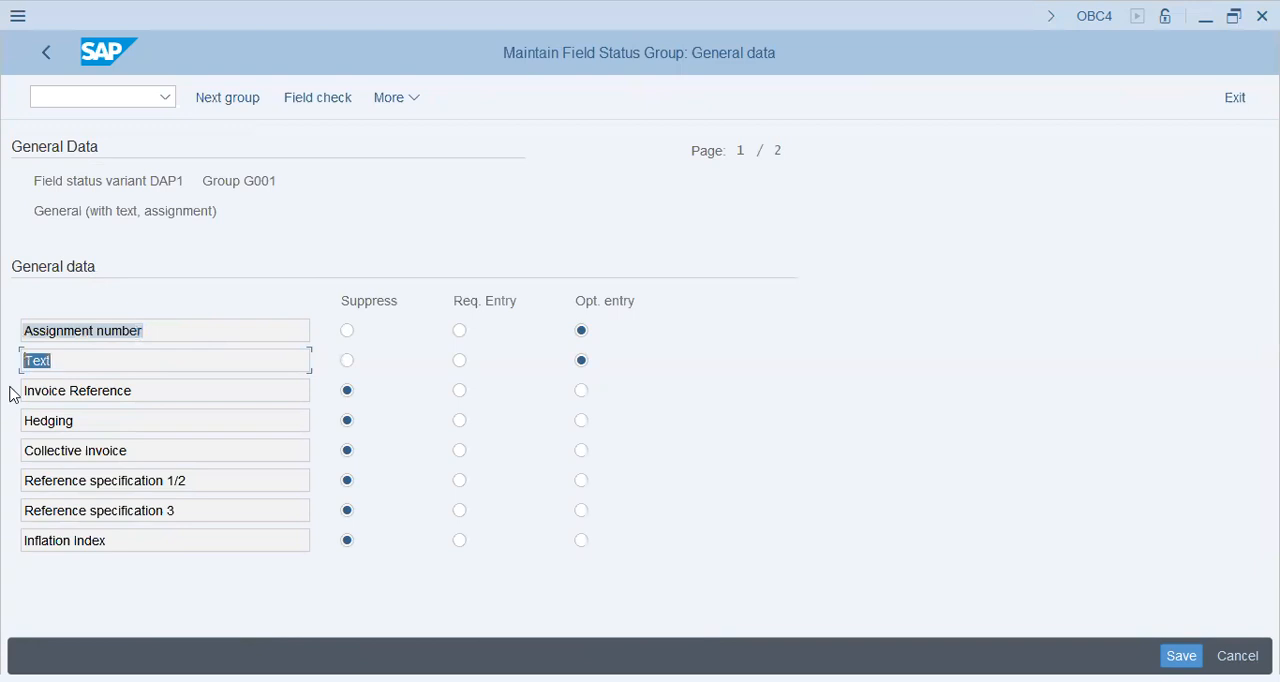
{"action": "left_click_drag", "start_coordinate": [174, 391], "coordinate": [8, 389]}
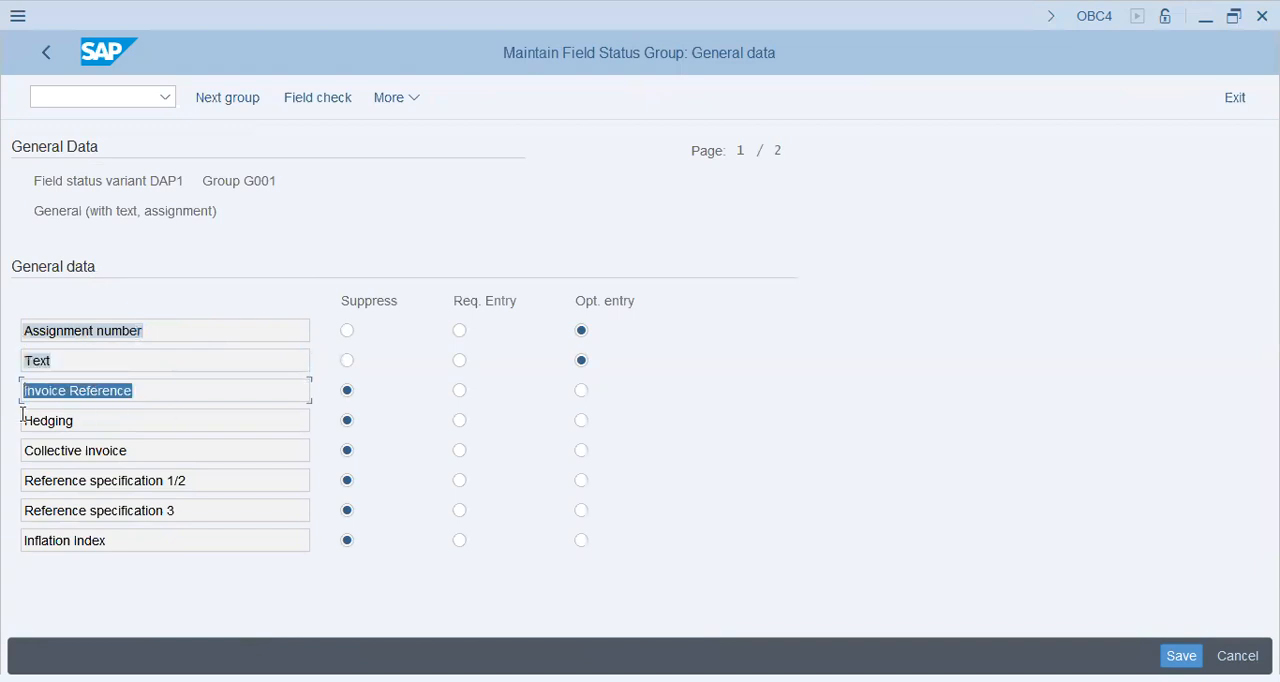
{"action": "left_click", "coordinate": [165, 455]}
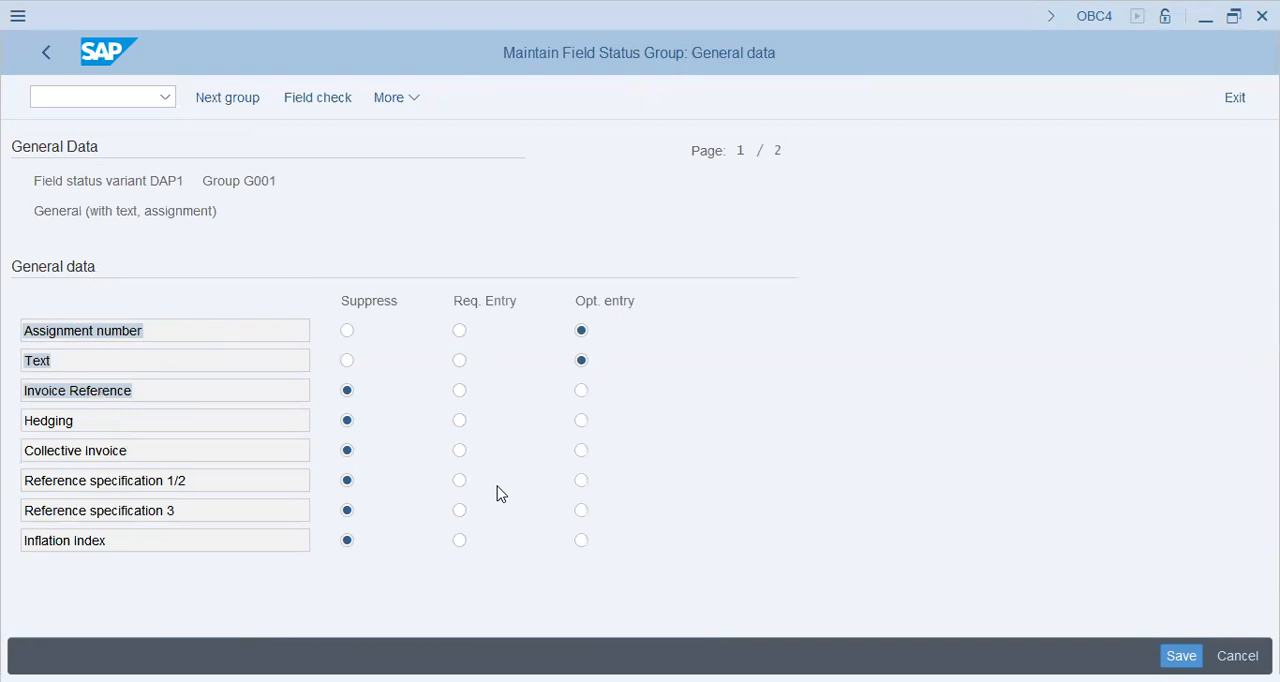
{"action": "key", "text": "Page_Down"}
{"action": "left_click", "coordinate": [212, 322]}
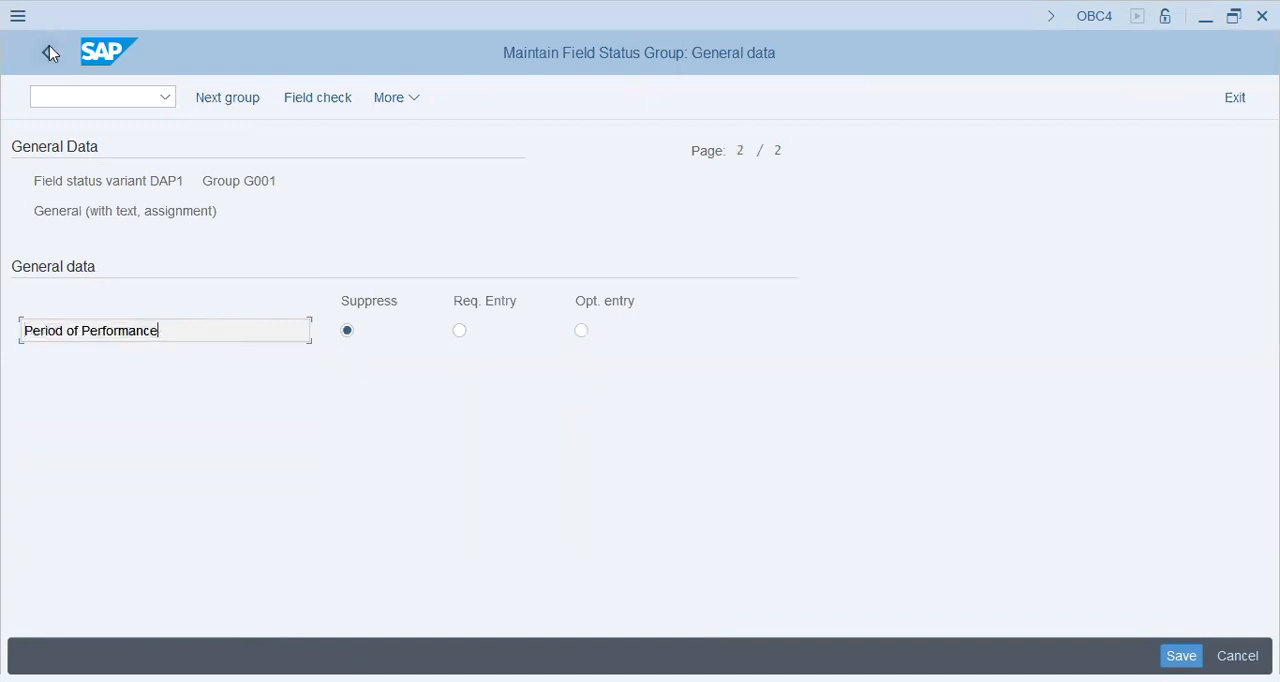
Step: Open the additional account assignments of group G001 and examine the entry status of the fields on all six pages
{"action": "left_click", "coordinate": [348, 338]}
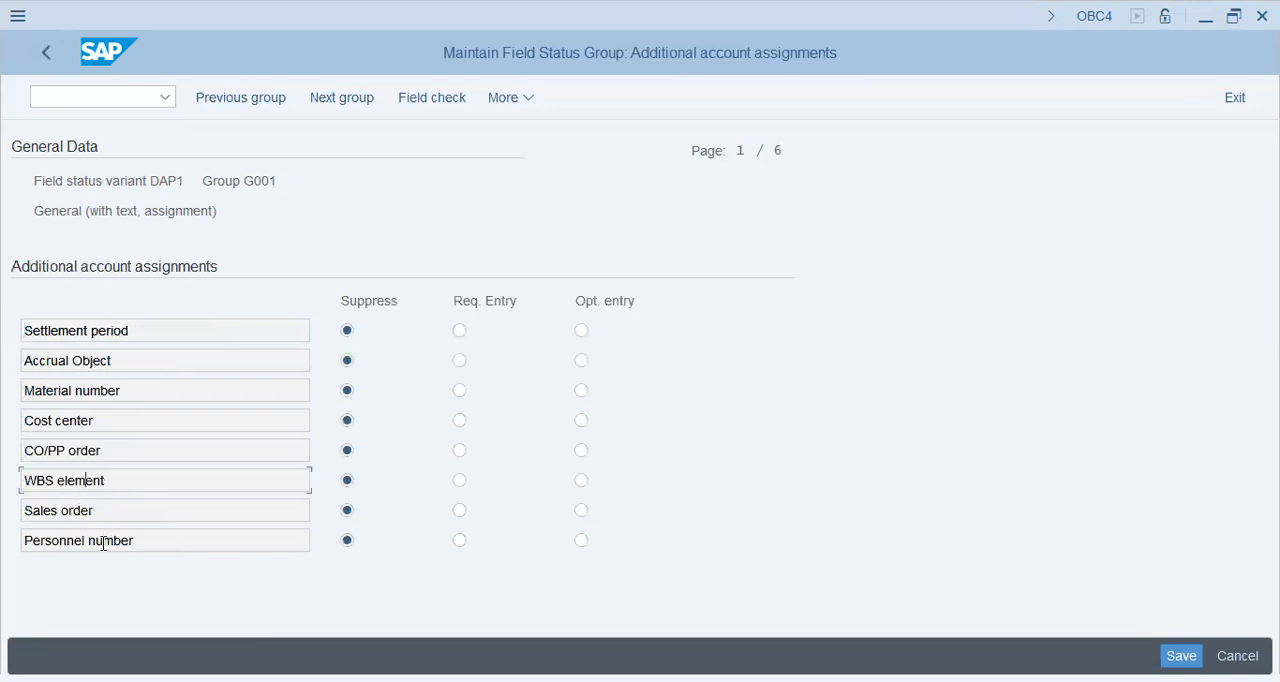
{"action": "key", "text": "Page_Down"}
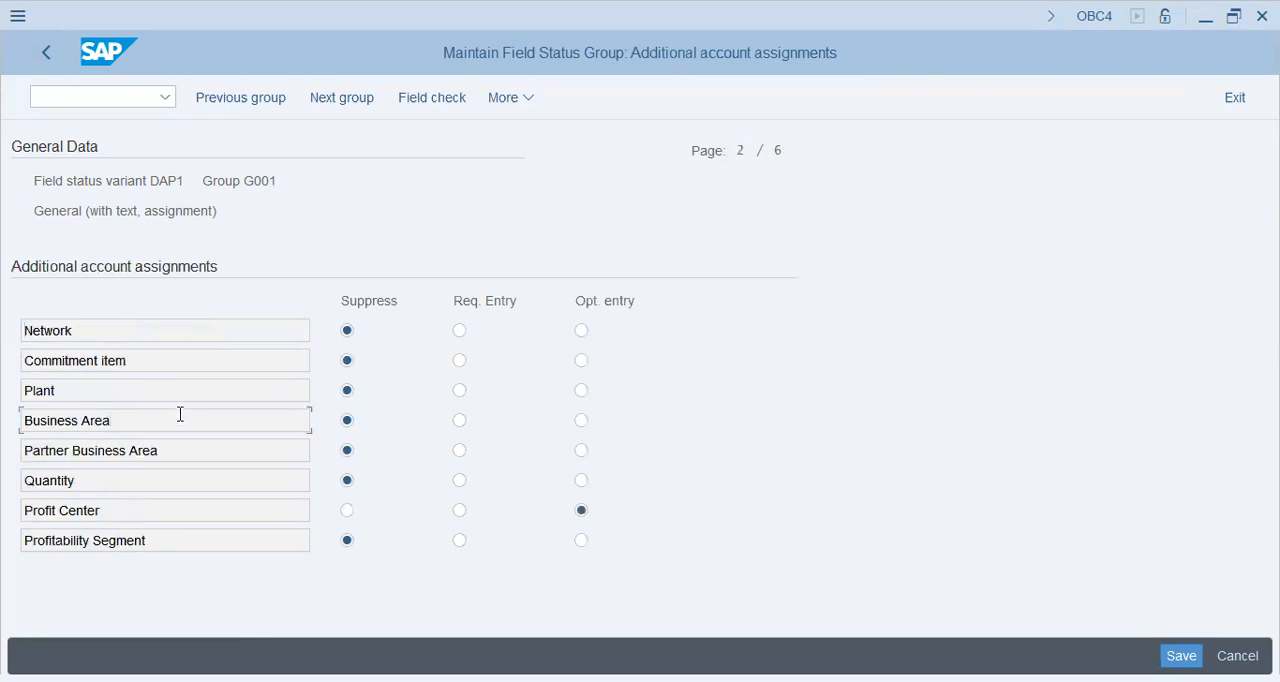
{"action": "key", "text": "Page_Up"}
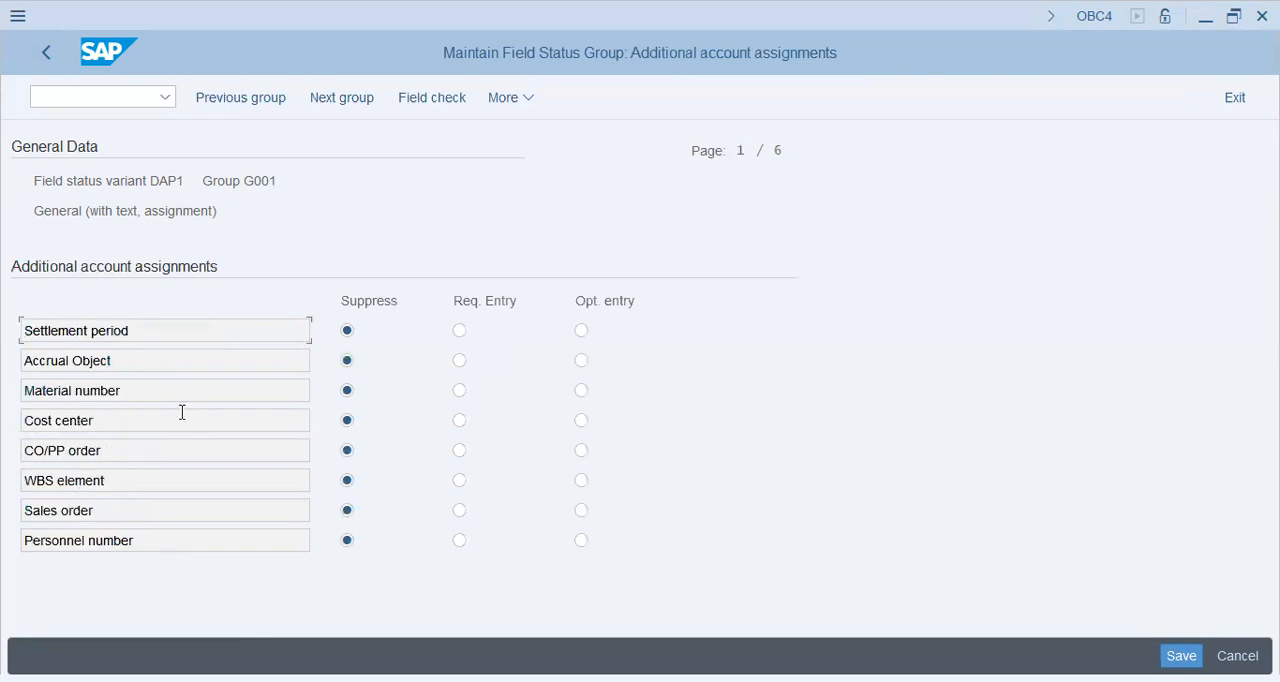
{"action": "left_click", "coordinate": [459, 421]}
{"action": "key", "text": "Page_Down"}
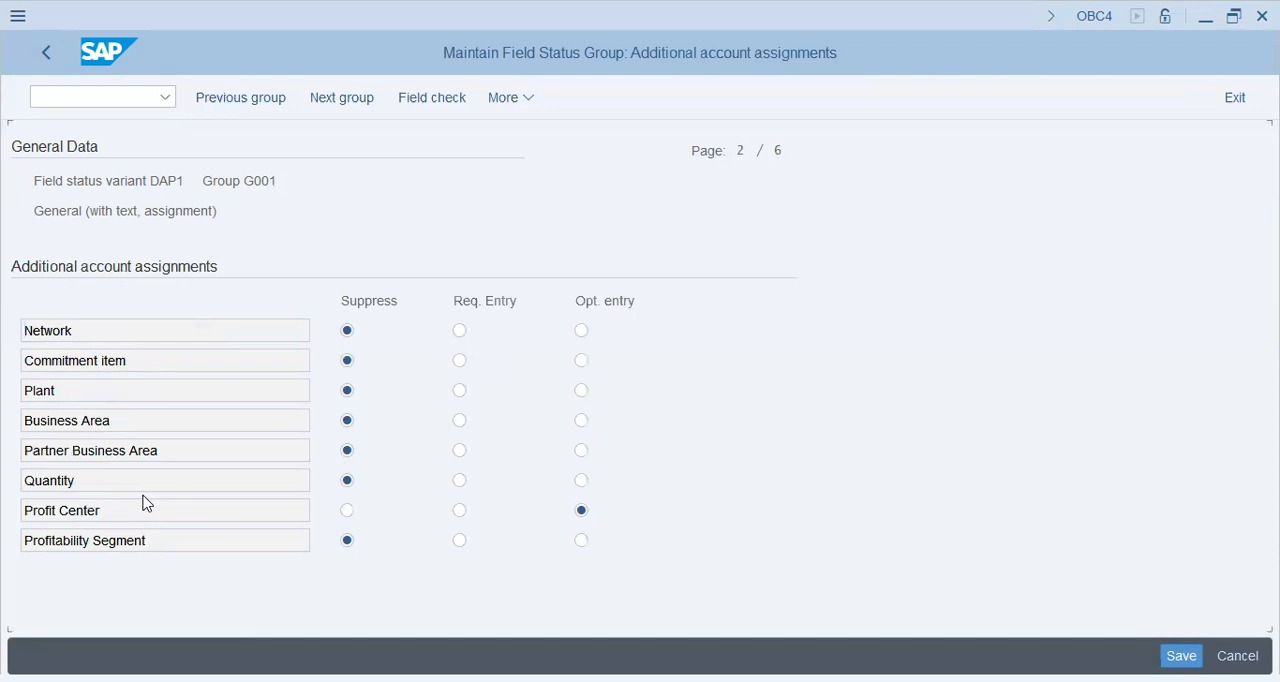
{"action": "key", "text": "Page_Down"}
{"action": "left_click", "coordinate": [127, 530]}
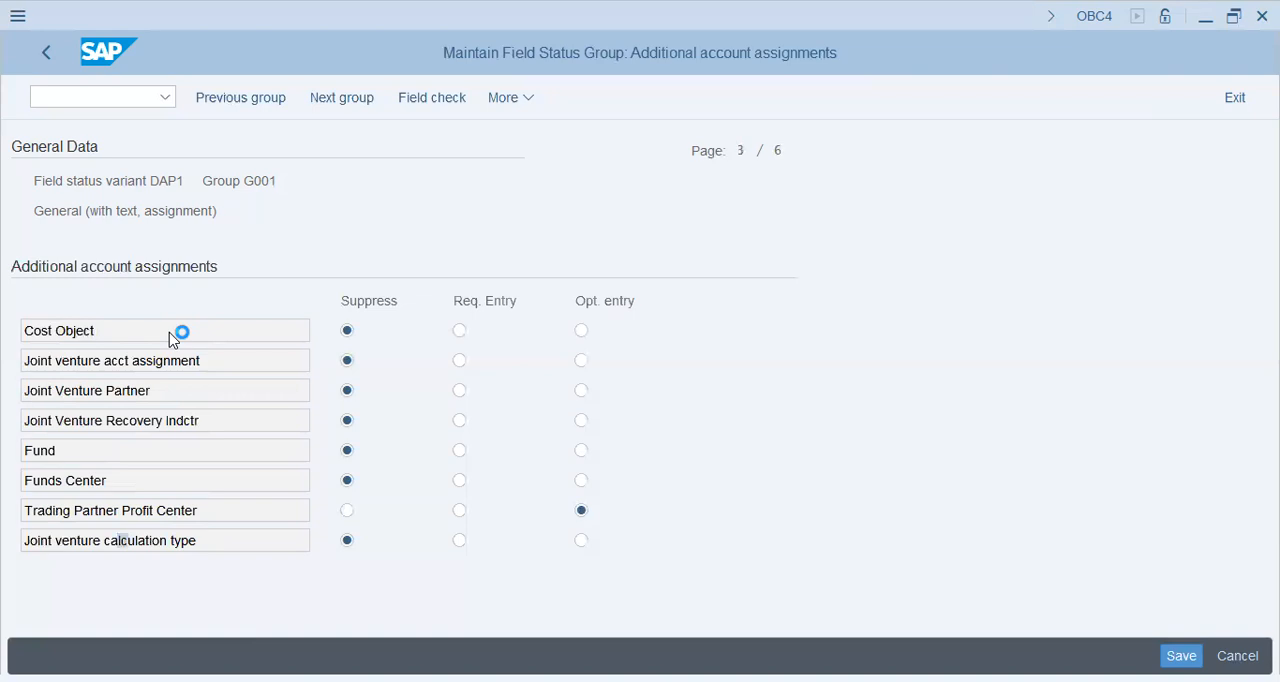
{"action": "left_click", "coordinate": [86, 531]}
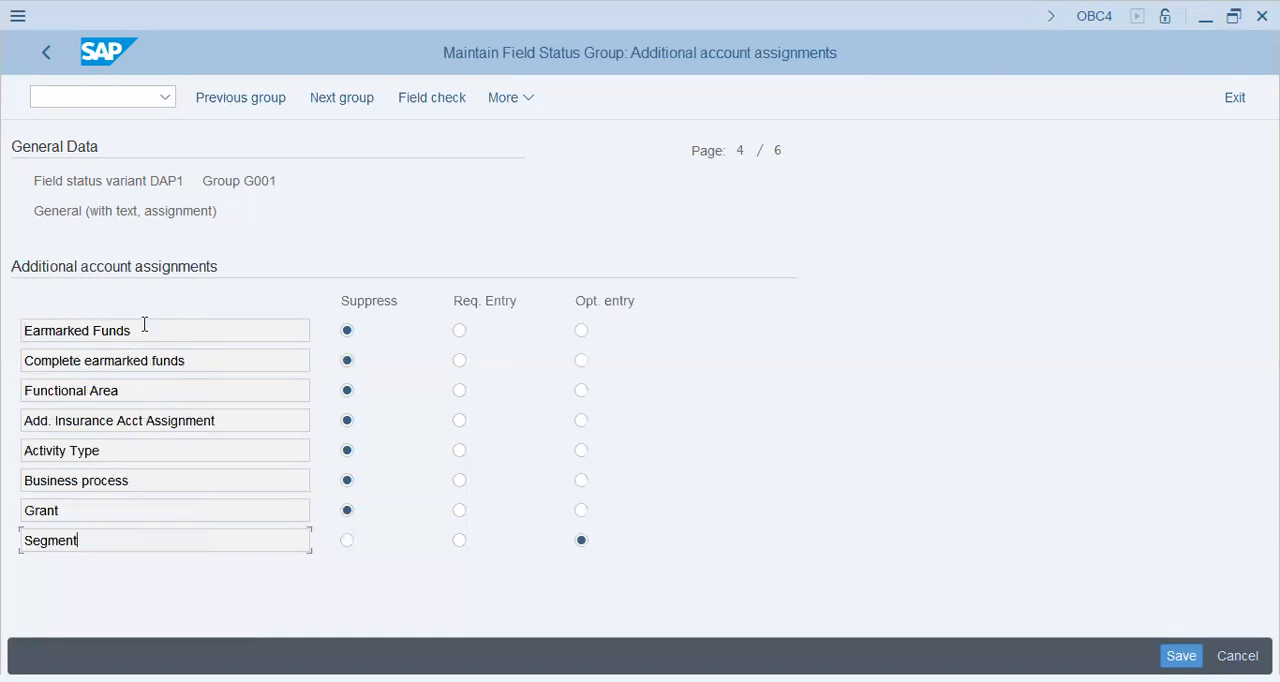
{"action": "key", "text": "Page_Down"}
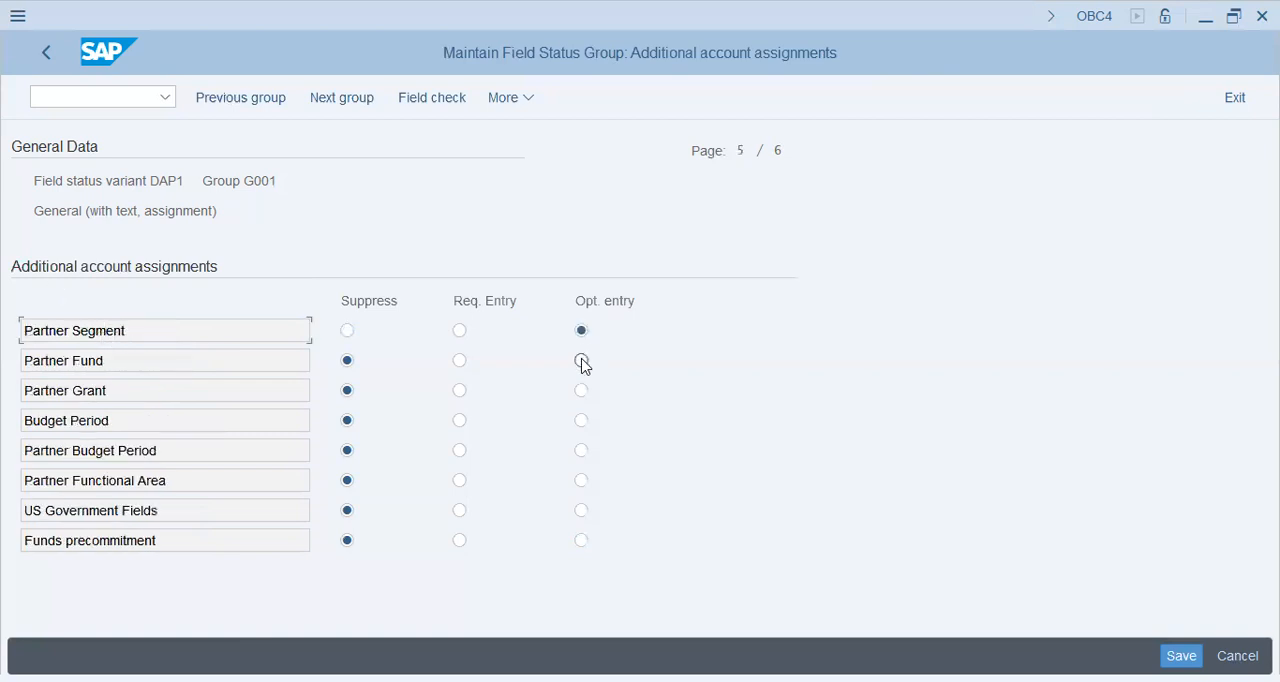
{"action": "left_click", "coordinate": [347, 331]}
{"action": "key", "text": "Page_Down"}
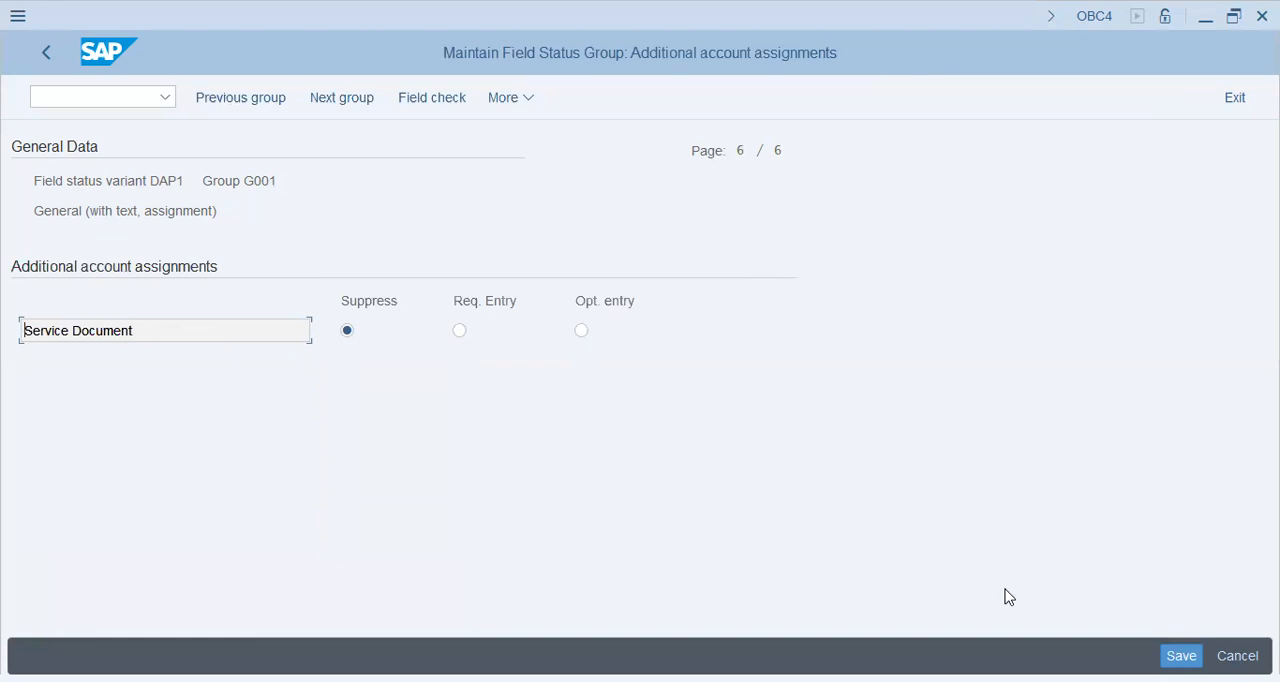
Step: Save the field status variant DAP1 with its field status groups
{"action": "key", "text": "ctrl+s"}
{"action": "left_click", "coordinate": [424, 435]}
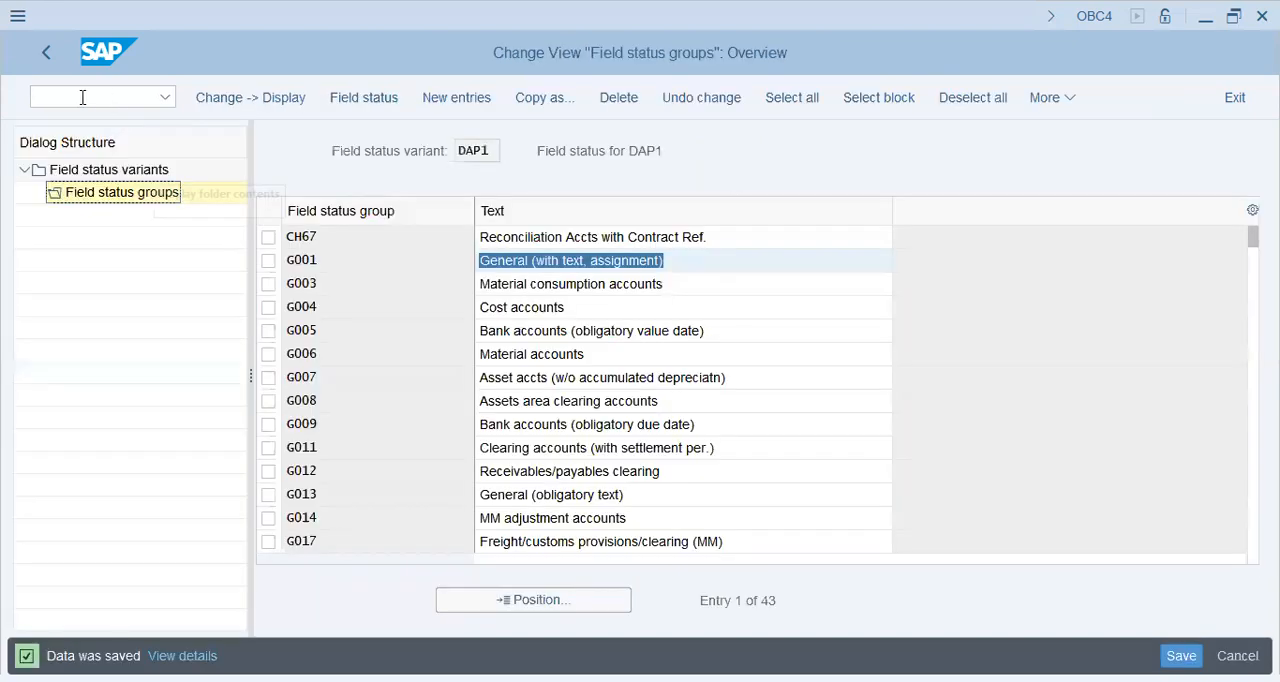
Step: Open transaction FS00 in a new session and switch the account list to company code AA42
{"action": "left_click", "coordinate": [83, 97]}
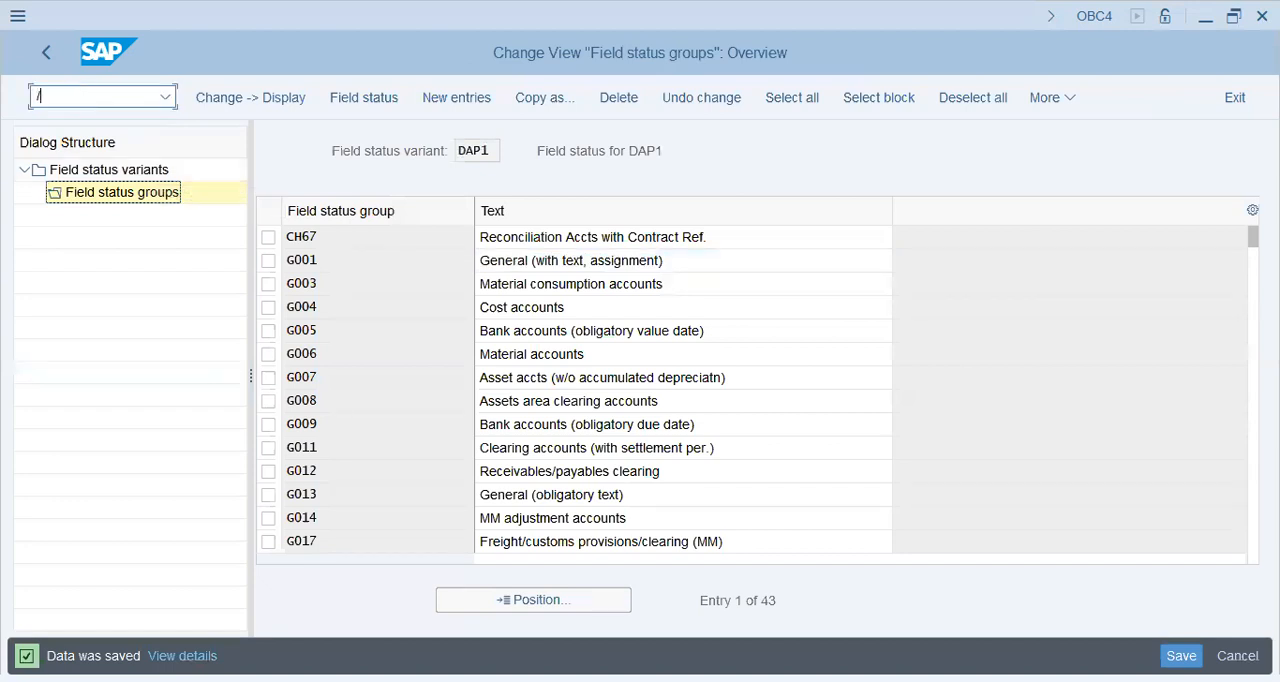
{"action": "type", "text": "/OFS00"}
{"action": "key", "text": "Return"}
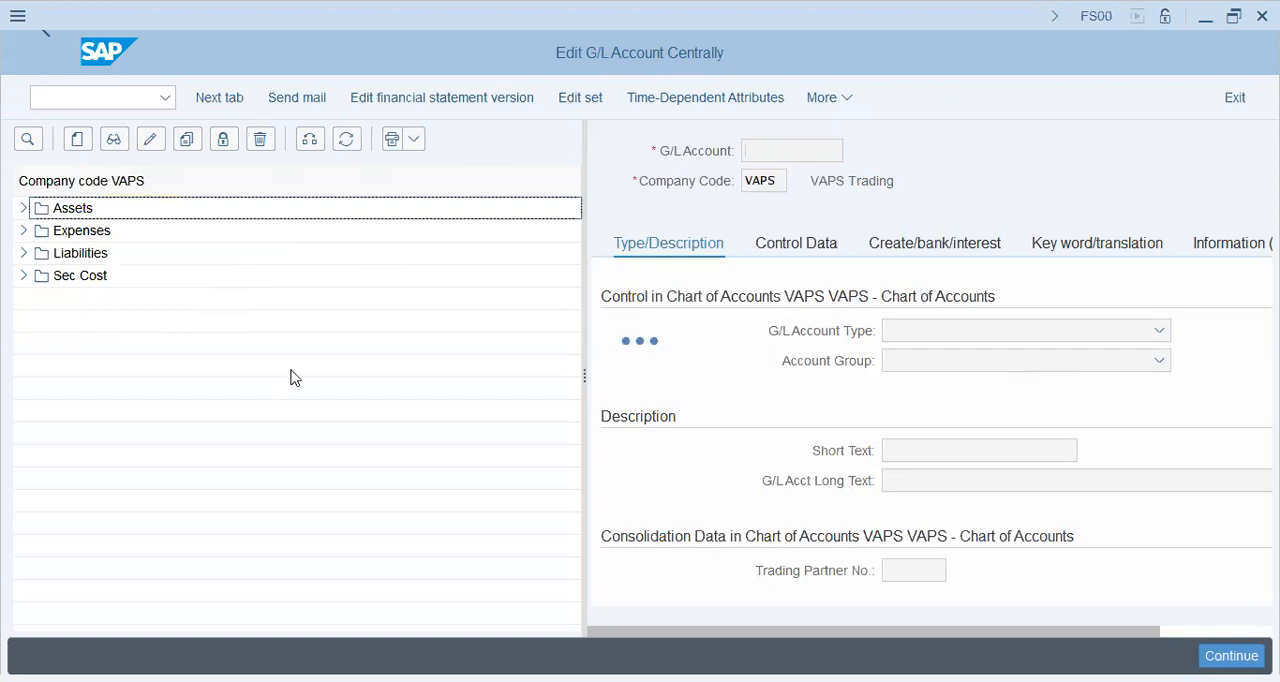
{"action": "type", "text": "aa42"}
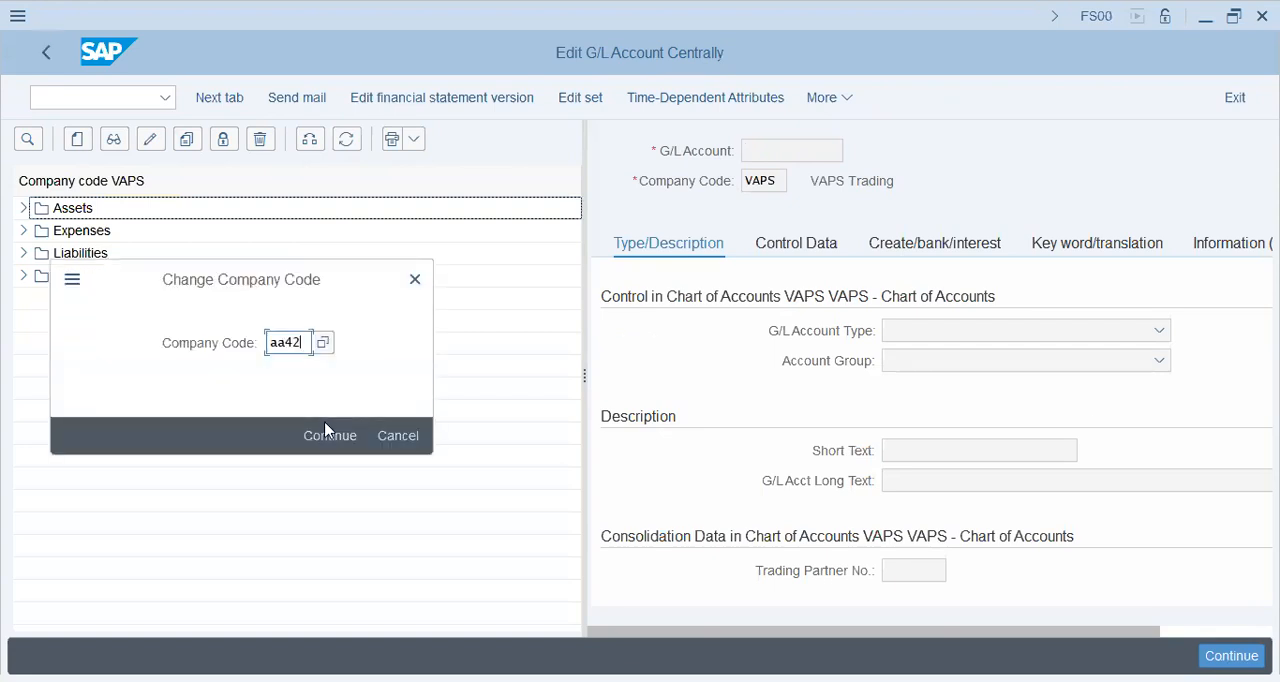
{"action": "left_click", "coordinate": [329, 435]}
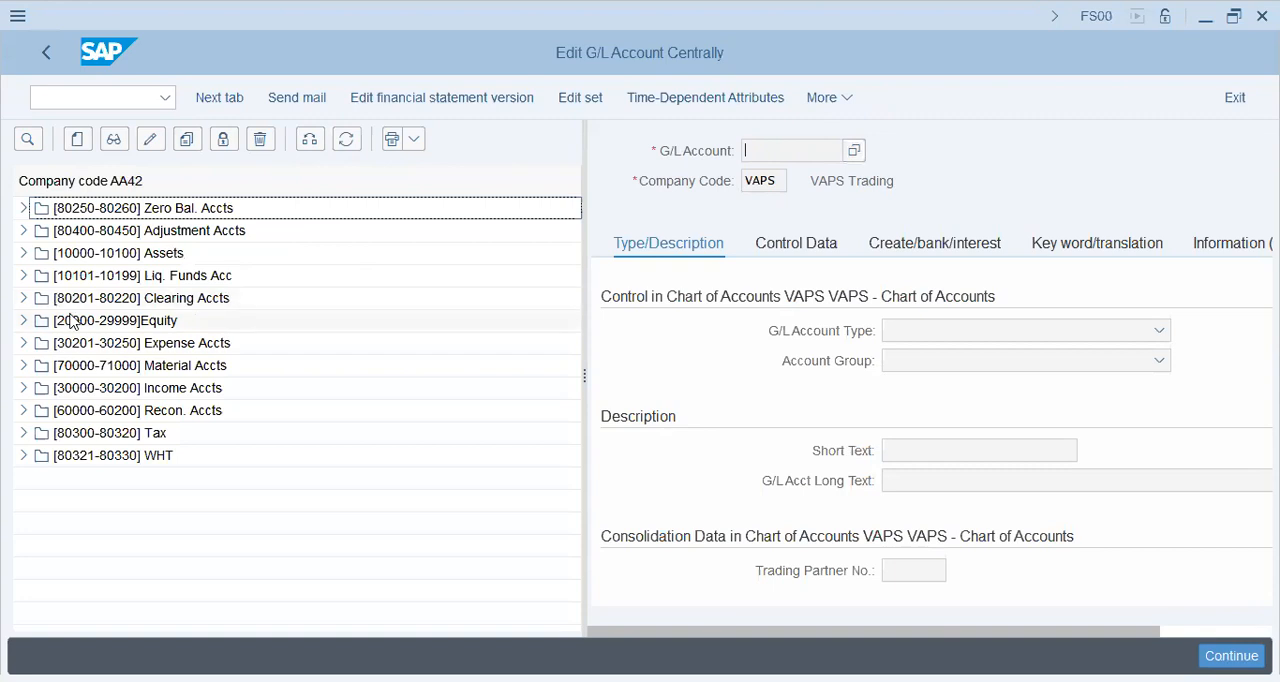
Step: Display the G/L account Asset Sale Loss from the Expense Accts group of company code AA42
{"action": "left_click", "coordinate": [22, 341]}
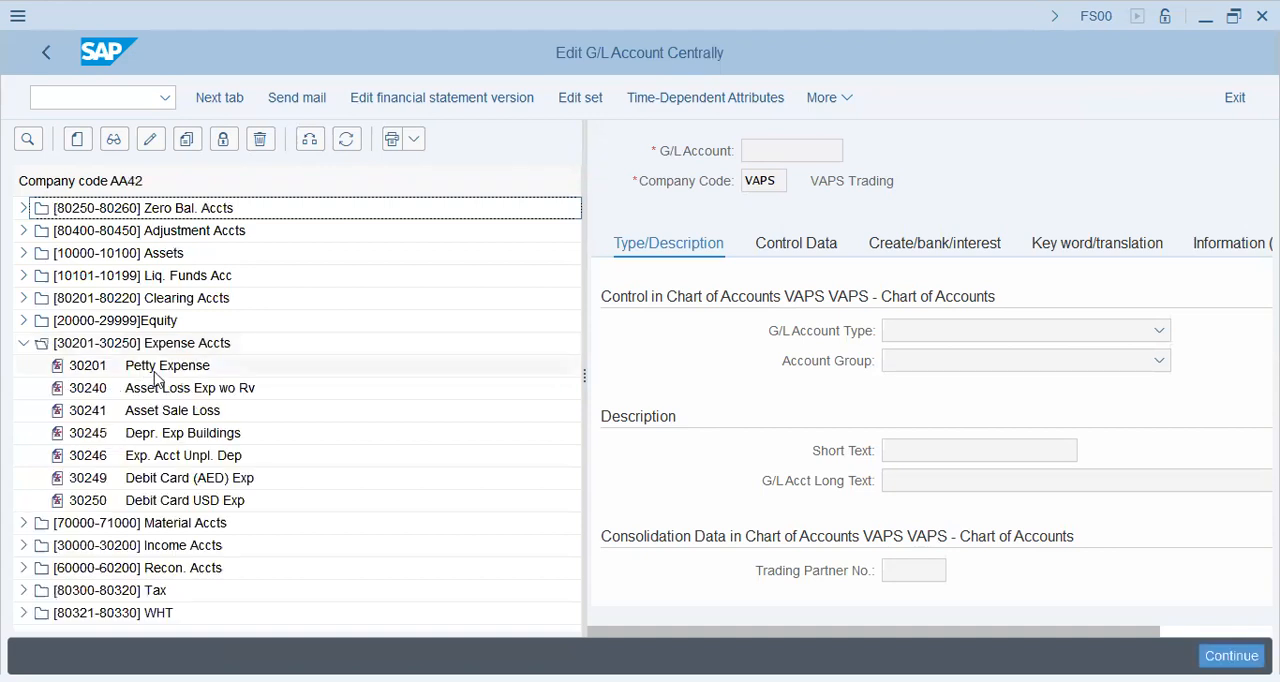
{"action": "left_click", "coordinate": [167, 416]}
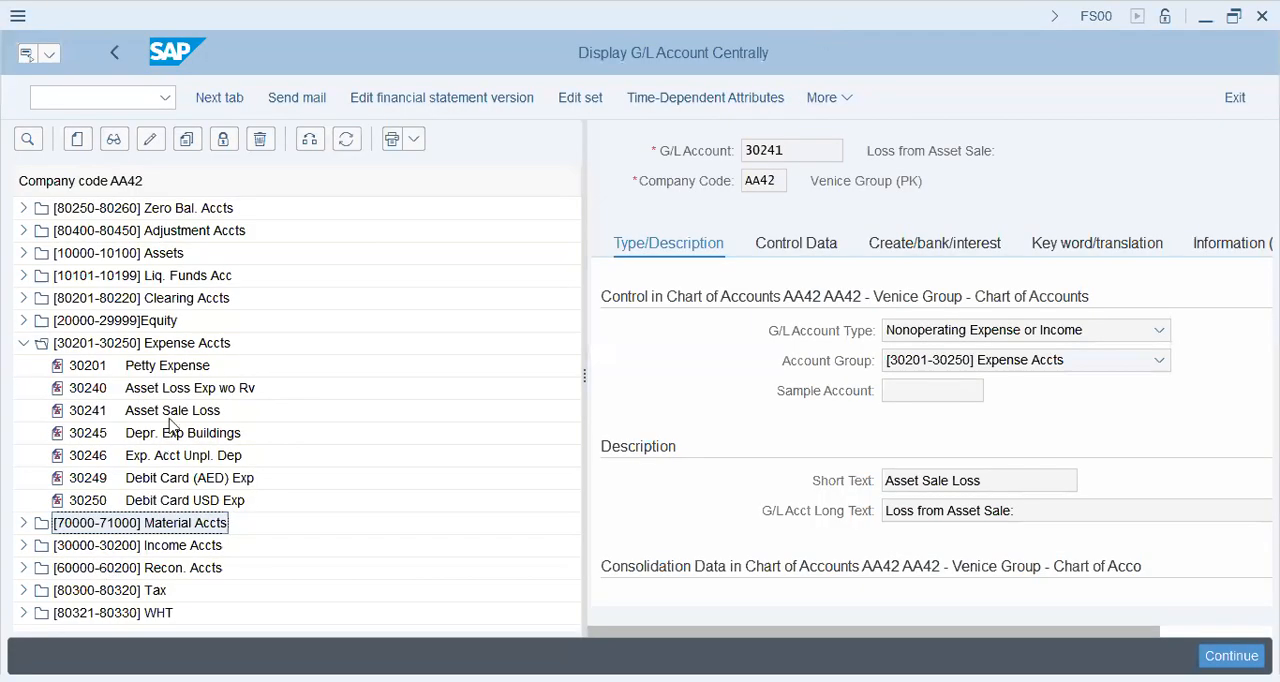
{"action": "left_click", "coordinate": [982, 153]}
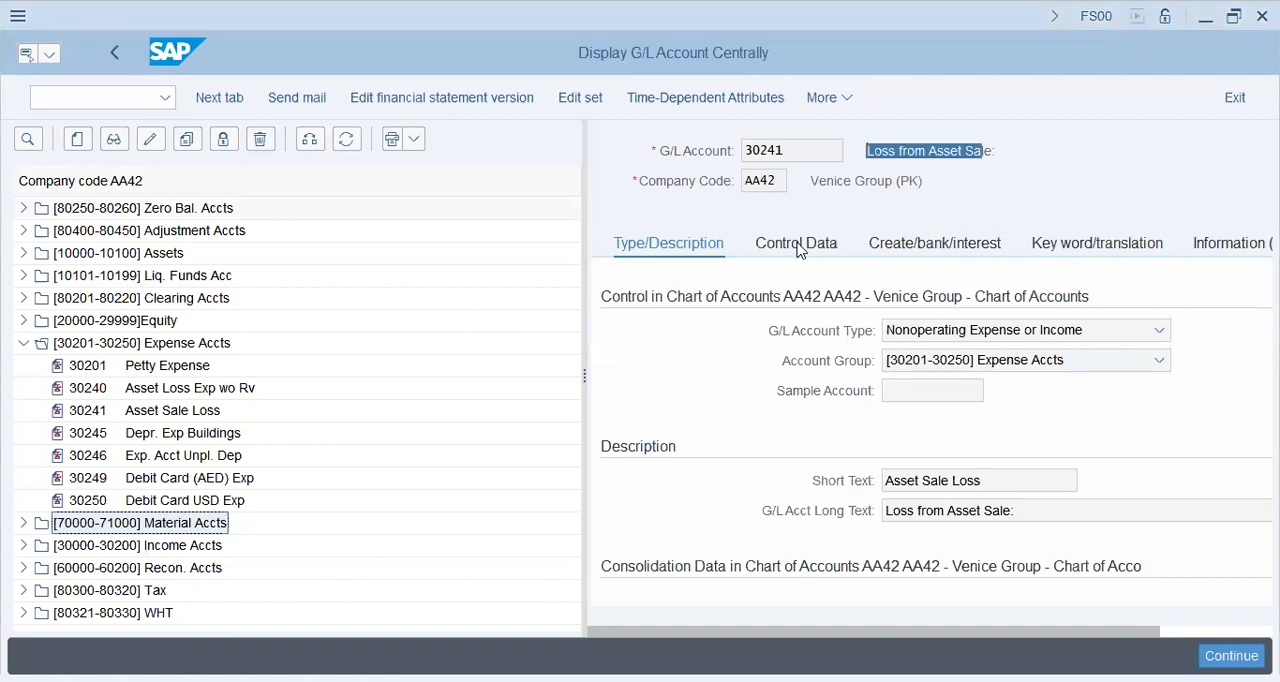
Step: Examine the Asset Sale Loss account's type, account group and short and long texts, and open its control data
{"action": "left_click", "coordinate": [1052, 364]}
{"action": "key", "text": "Escape"}
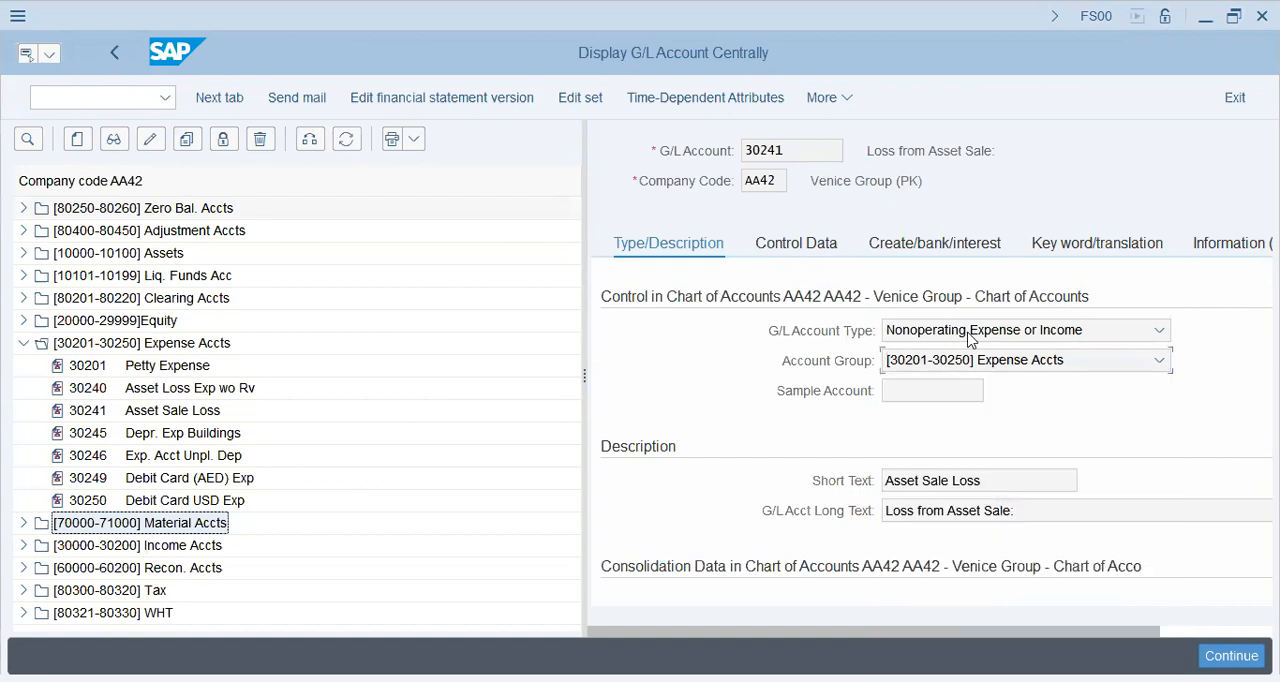
{"action": "left_click", "coordinate": [968, 336]}
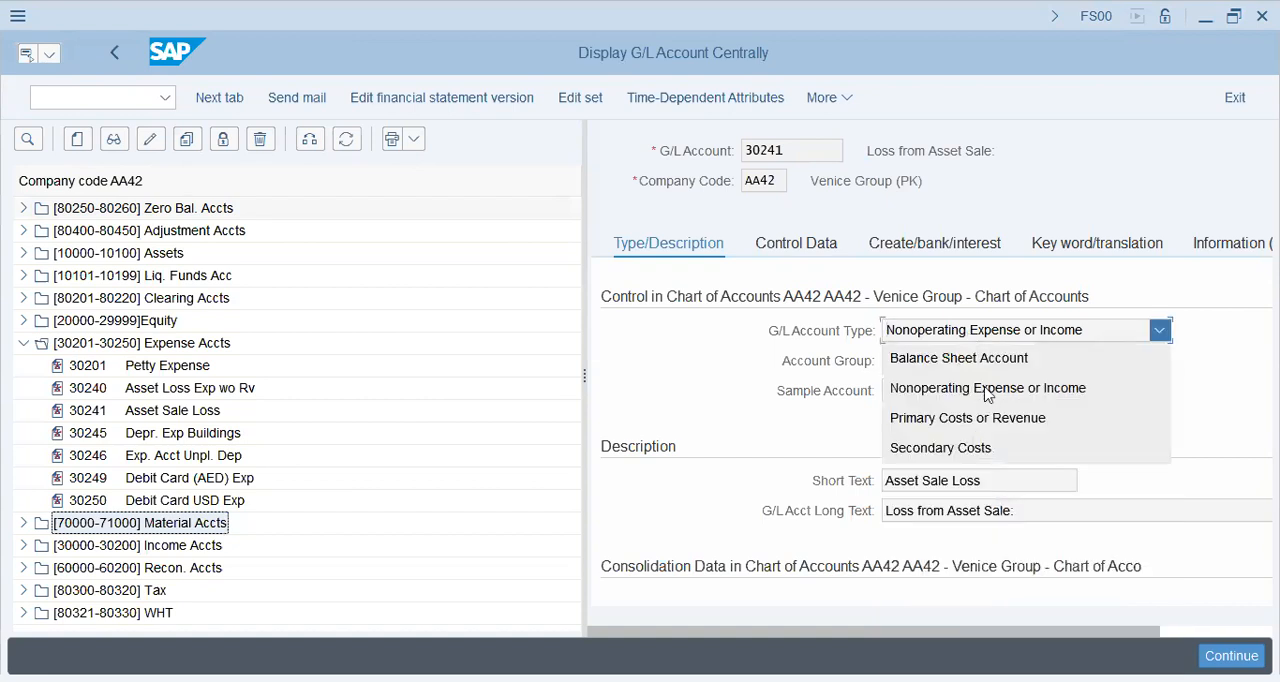
{"action": "left_click", "coordinate": [807, 380]}
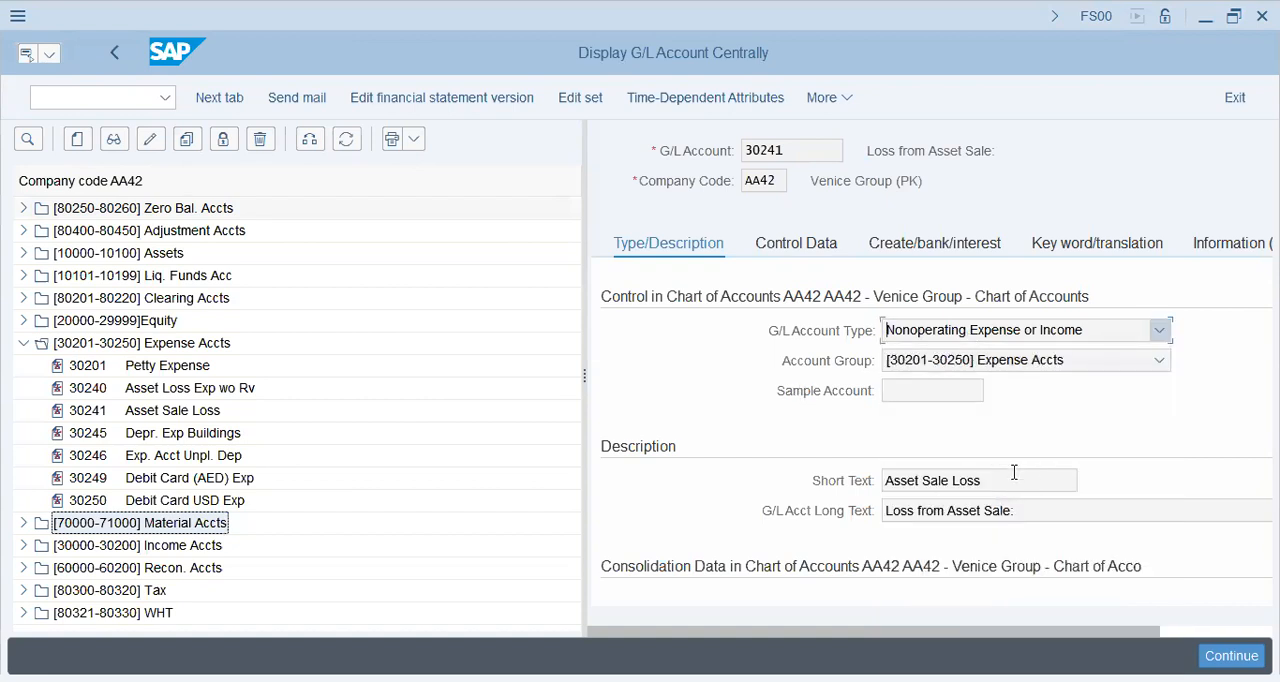
{"action": "left_click", "coordinate": [856, 478]}
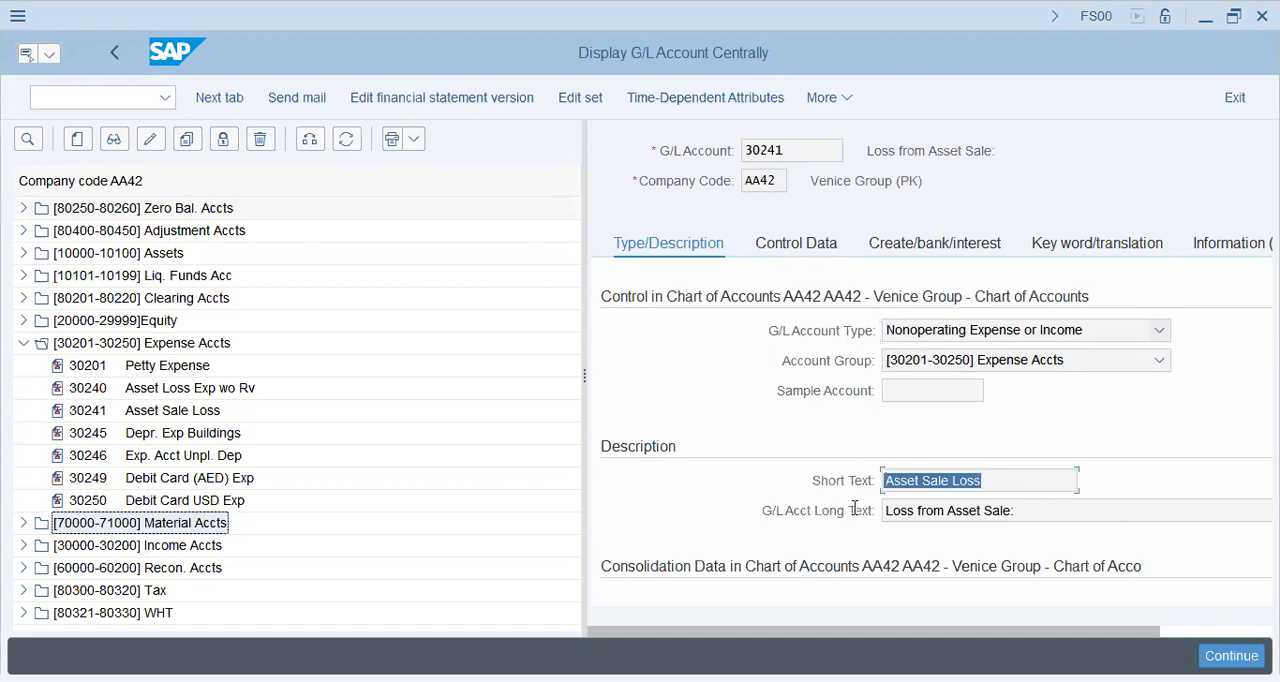
{"action": "left_click", "coordinate": [853, 512]}
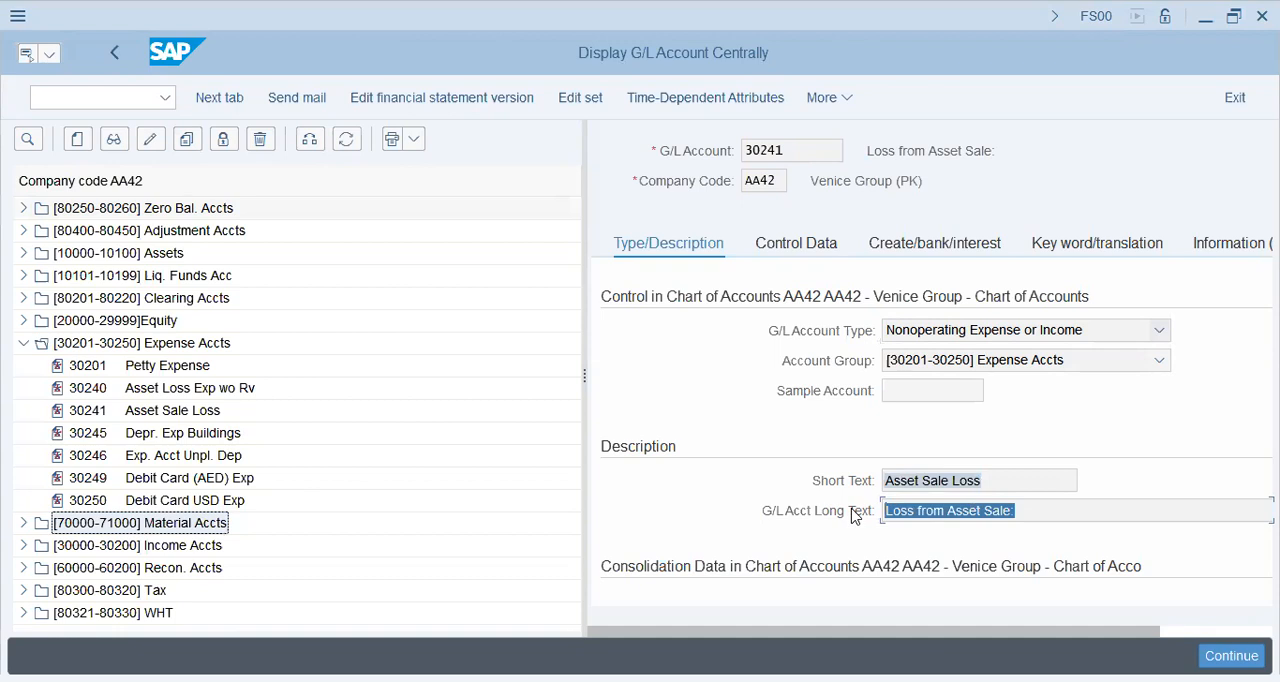
{"action": "left_click", "coordinate": [1043, 512]}
{"action": "left_click_drag", "start_coordinate": [1043, 512], "coordinate": [847, 524]}
{"action": "scroll", "coordinate": [700, 517], "scroll_direction": "down", "scroll_amount": 1}
{"action": "left_click", "coordinate": [722, 248]}
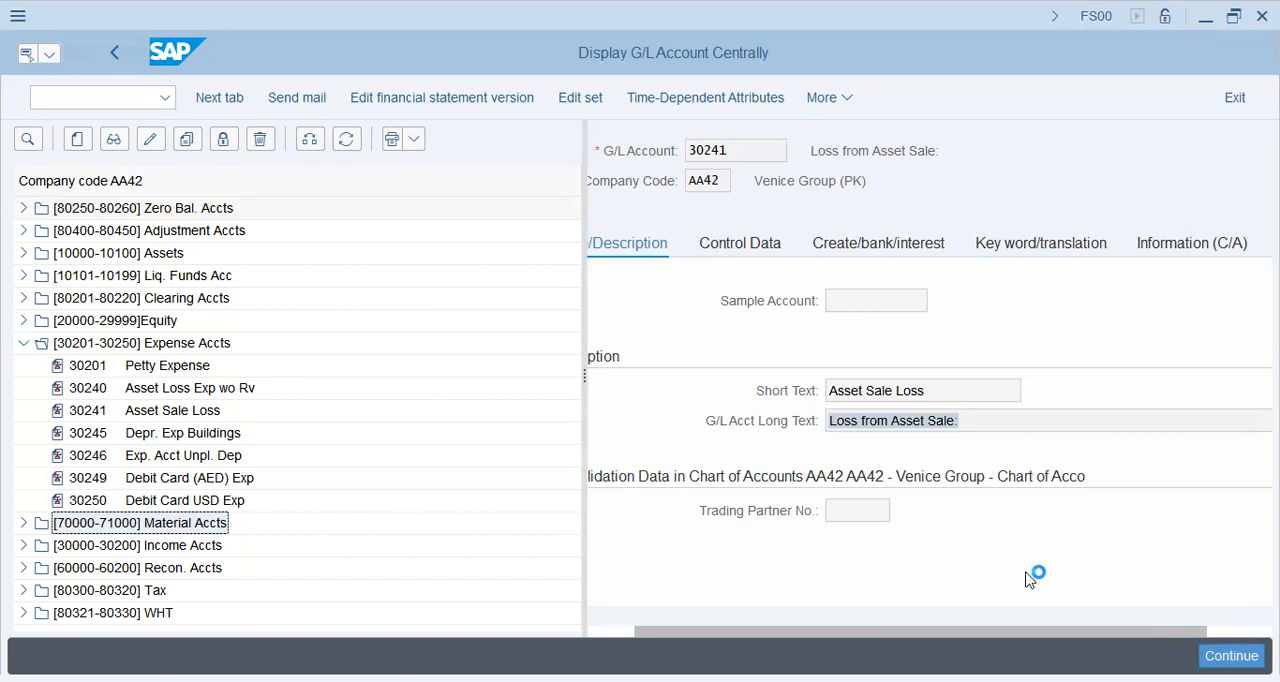
Step: Examine the Asset Sale Loss account's control data and its field status group in the document creation settings
{"action": "left_click", "coordinate": [925, 329]}
{"action": "left_click", "coordinate": [891, 392]}
{"action": "left_click", "coordinate": [908, 416]}
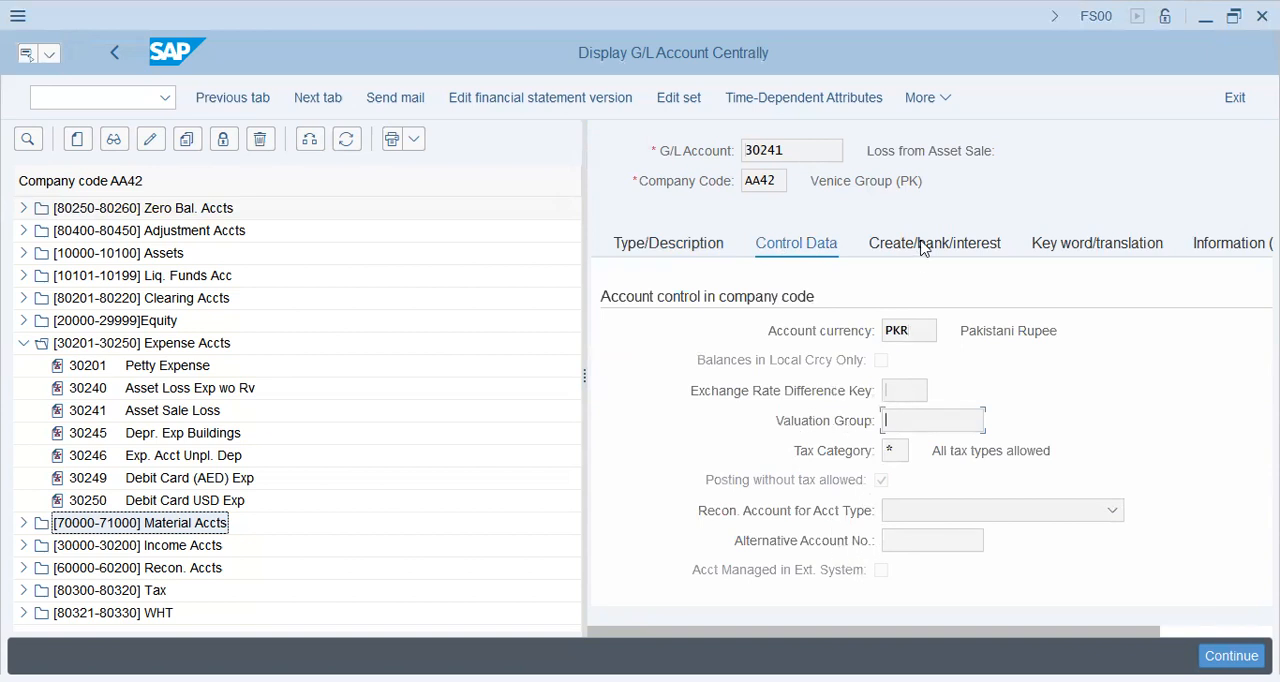
{"action": "scroll", "coordinate": [827, 503], "scroll_direction": "down", "scroll_amount": 4}
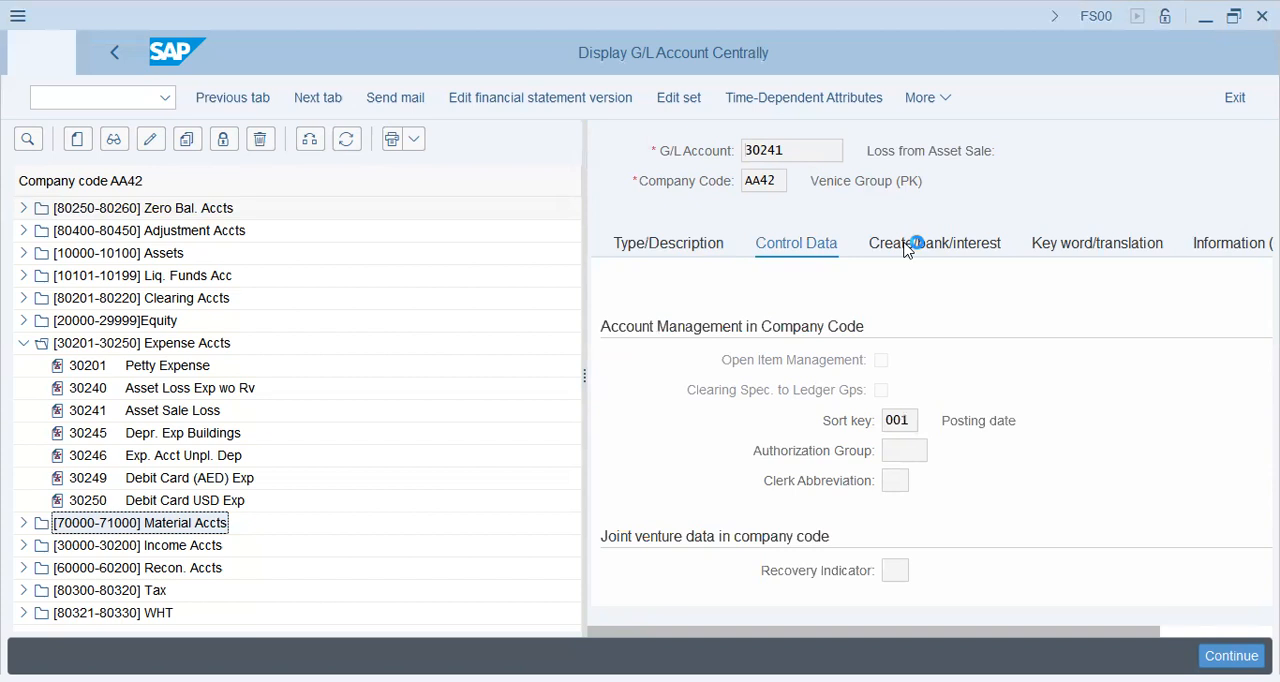
{"action": "left_click", "coordinate": [905, 248]}
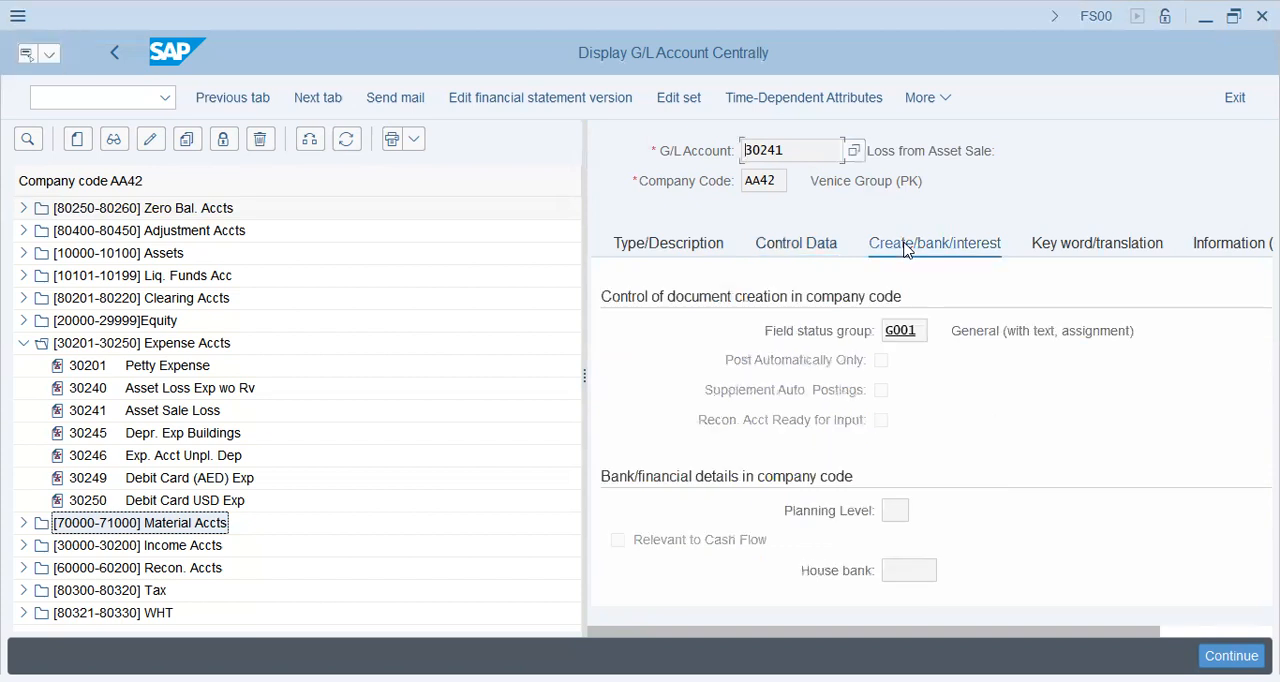
{"action": "left_click", "coordinate": [916, 333]}
Step: Leave the G/L account display and try to open transaction FB01N
{"action": "left_click", "coordinate": [92, 105]}
{"action": "type", "text": "/n"}
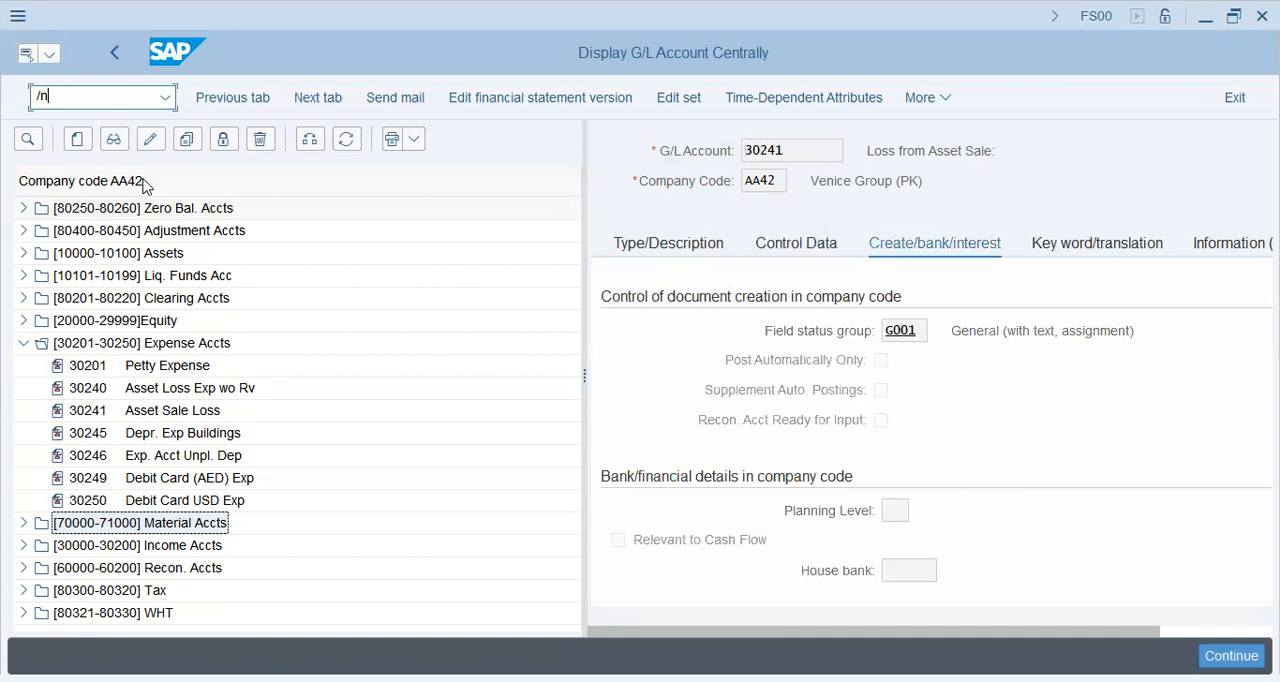
{"action": "key", "text": "alt+Tab"}
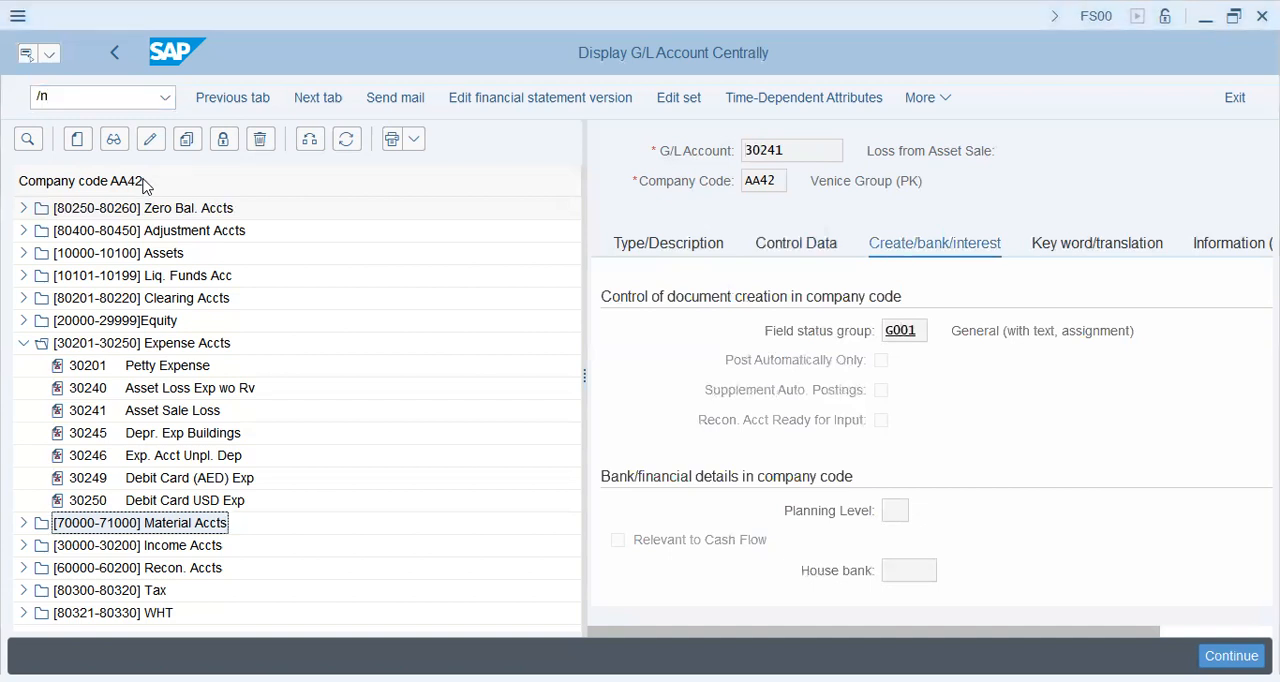
{"action": "key", "text": "alt+Tab"}
{"action": "type", "text": "fb0"}
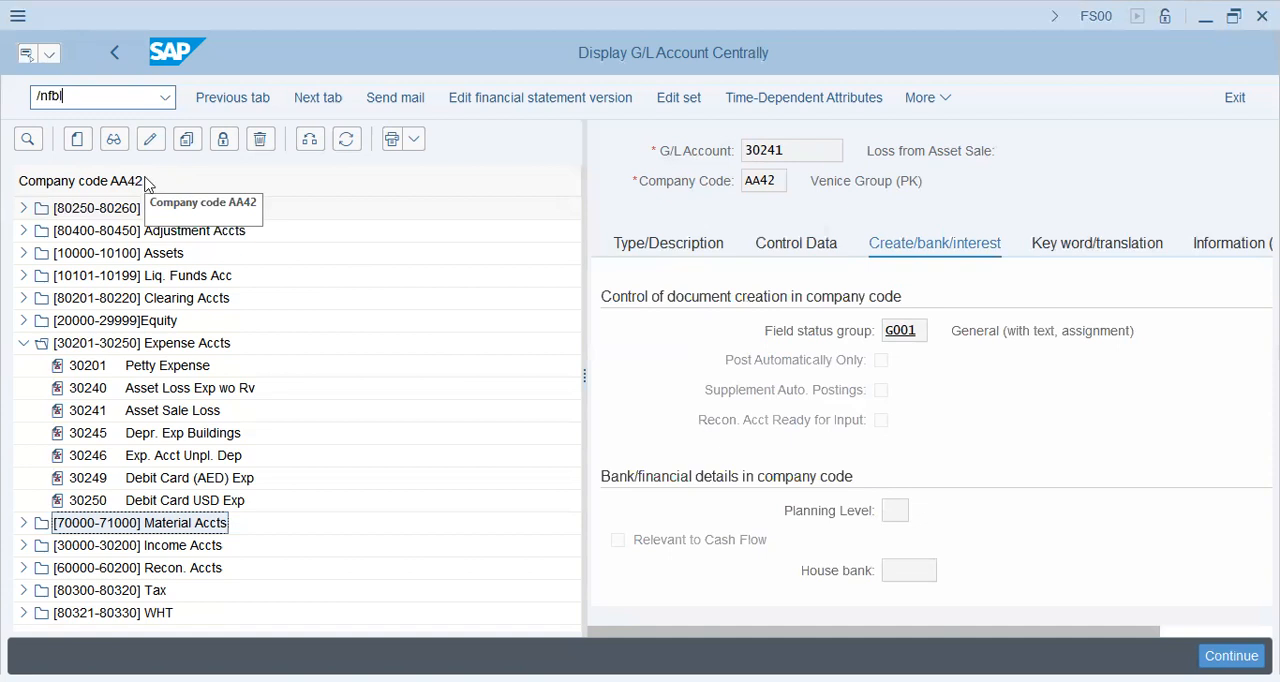
{"action": "type", "text": "1n"}
{"action": "key", "text": "Return"}
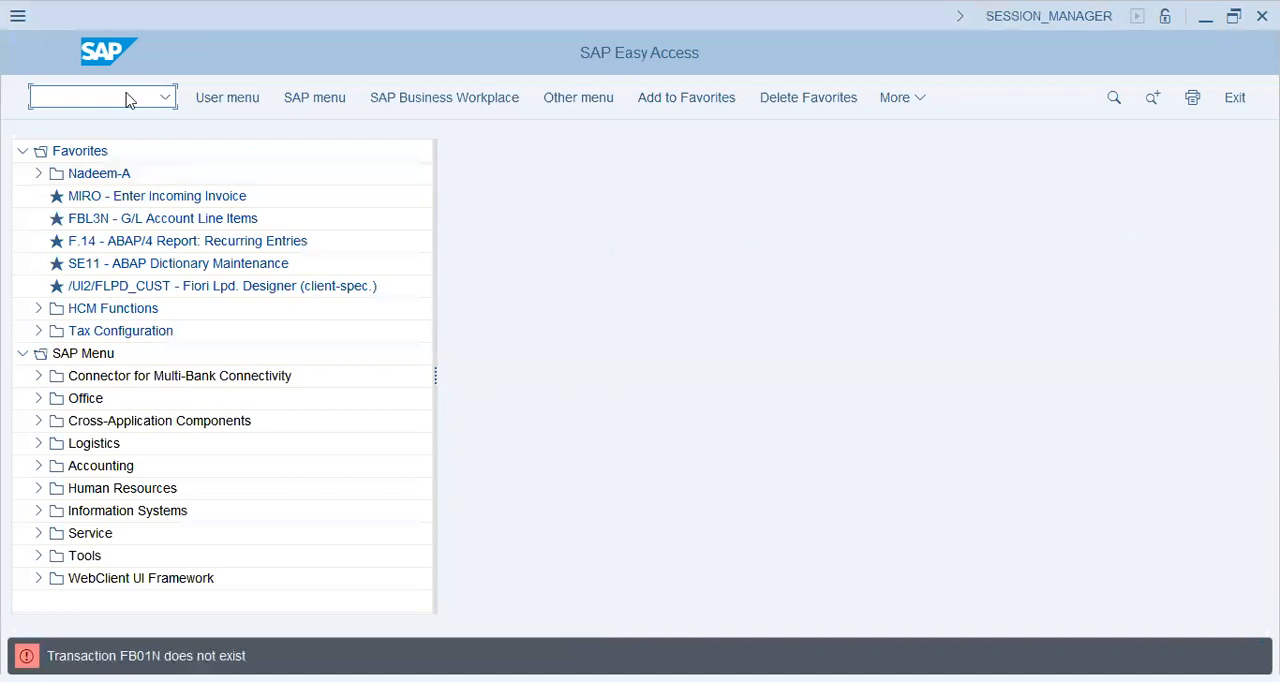
{"action": "type", "text": "fbl1n"}
{"action": "key", "text": "Return"}
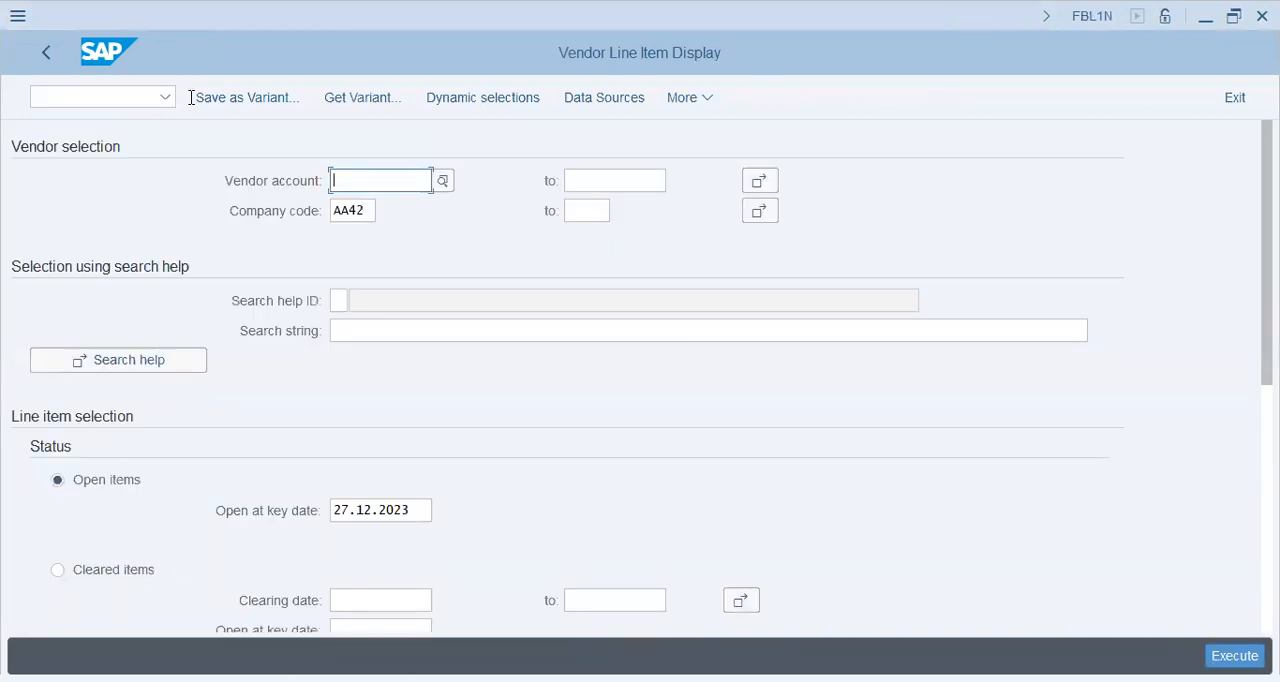
{"action": "left_click", "coordinate": [50, 45]}
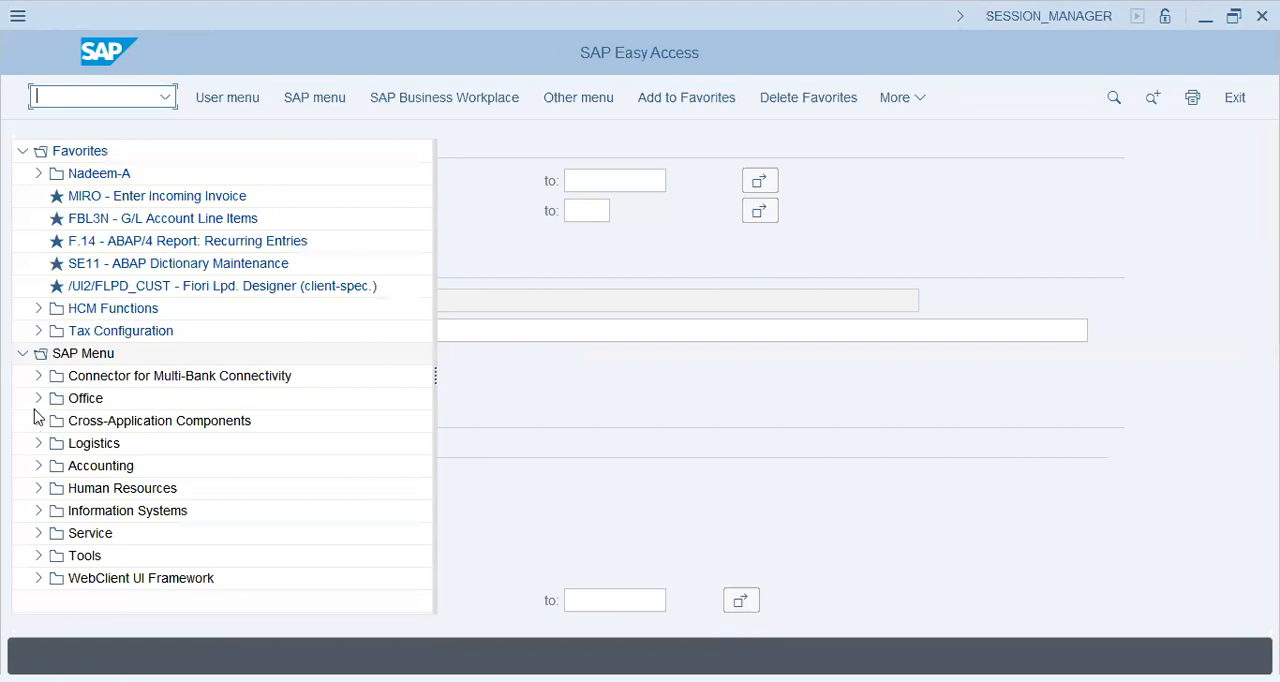
Step: Start transaction FB01L, Enter General Posting for Ledger Group, from Document Entry under Accounting, Financial Accounting, General Ledger
{"action": "left_click", "coordinate": [38, 465]}
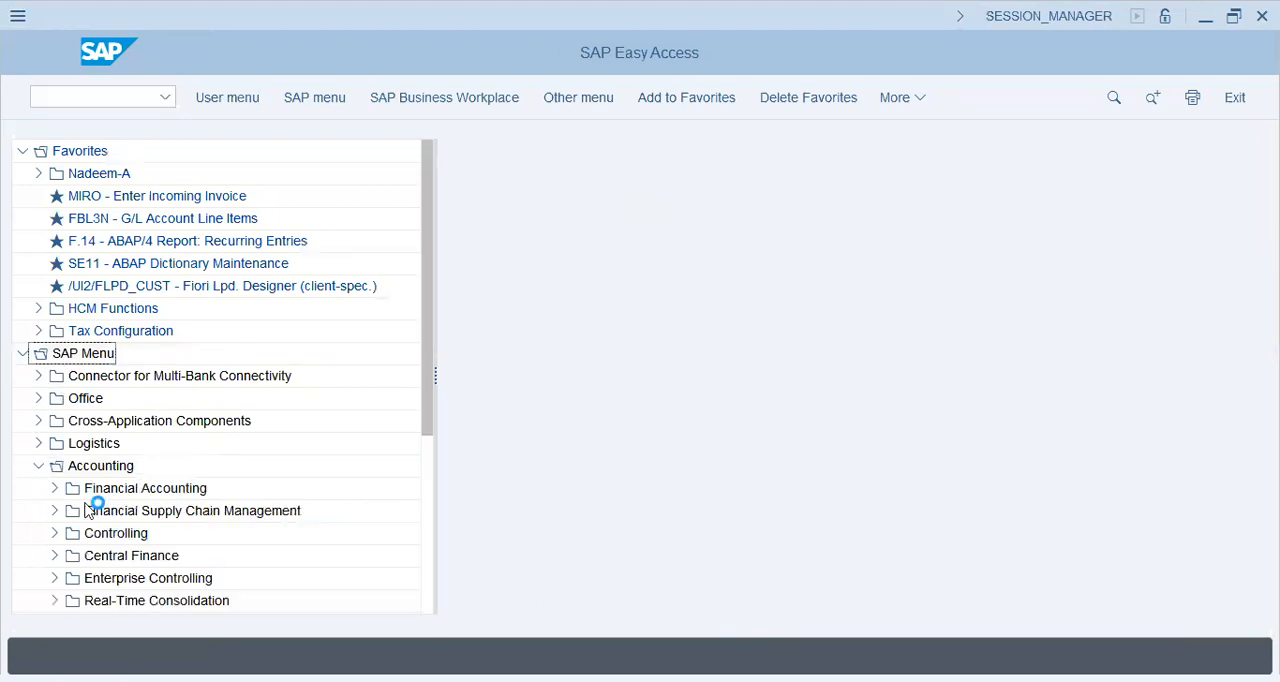
{"action": "left_click", "coordinate": [55, 488]}
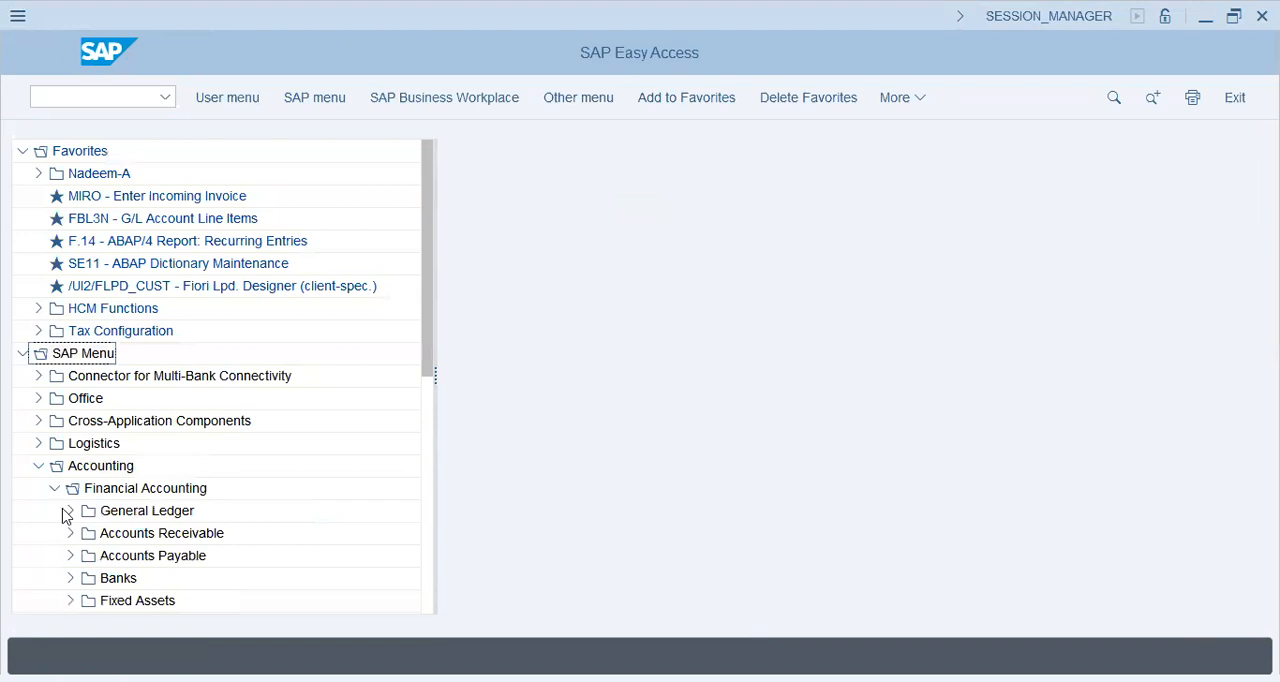
{"action": "left_click", "coordinate": [70, 510]}
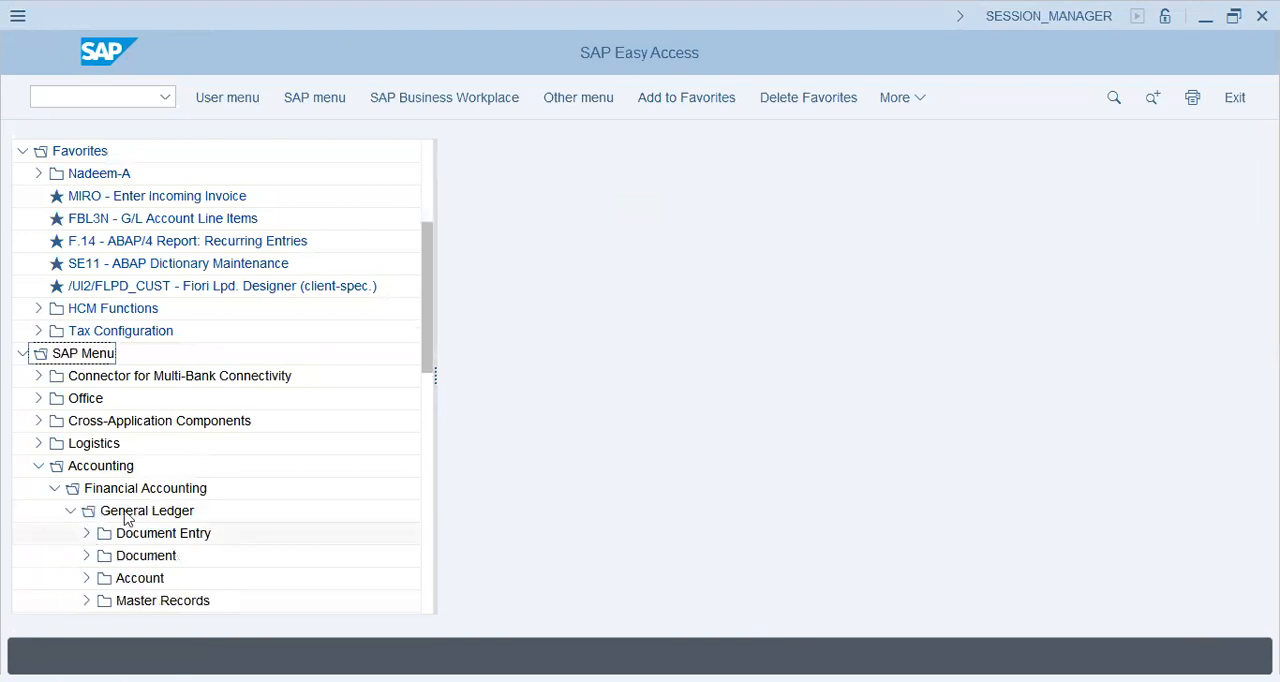
{"action": "double_click", "coordinate": [160, 533]}
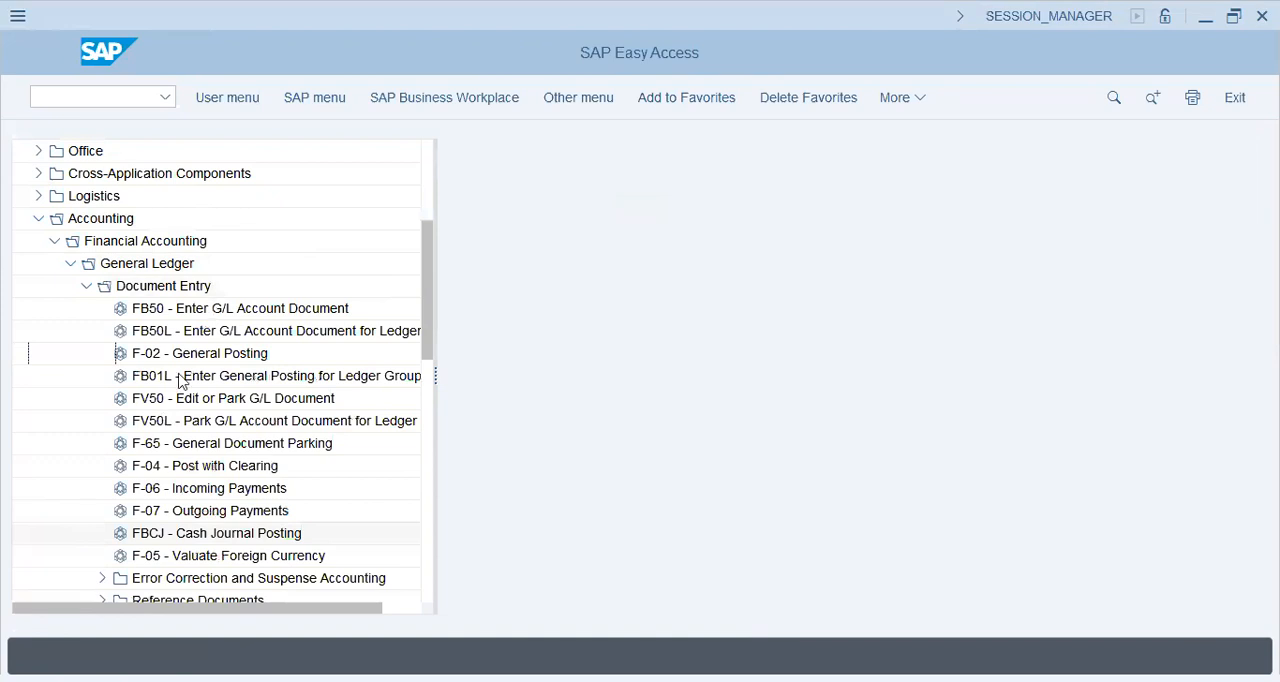
{"action": "left_click", "coordinate": [248, 376]}
{"action": "double_click", "coordinate": [248, 376]}
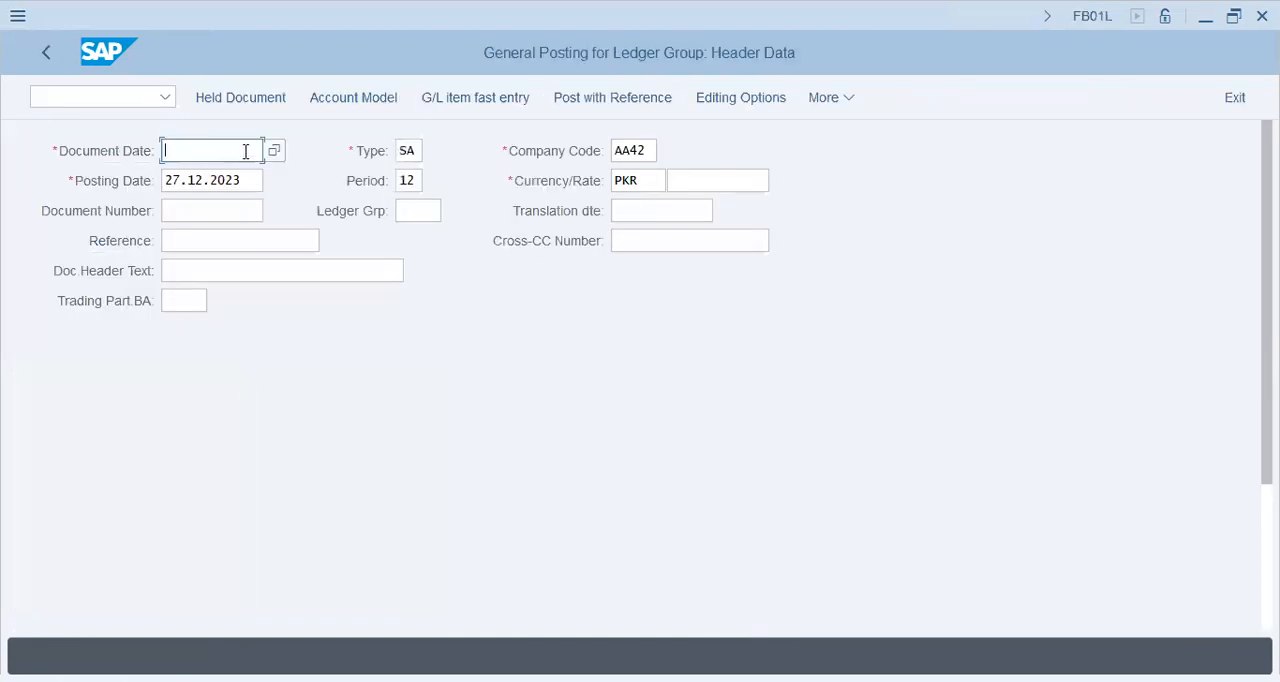
Step: Set the document date and posting date to 01.11.2023 and enter Asset Loss as the reference
{"action": "left_click", "coordinate": [245, 152]}
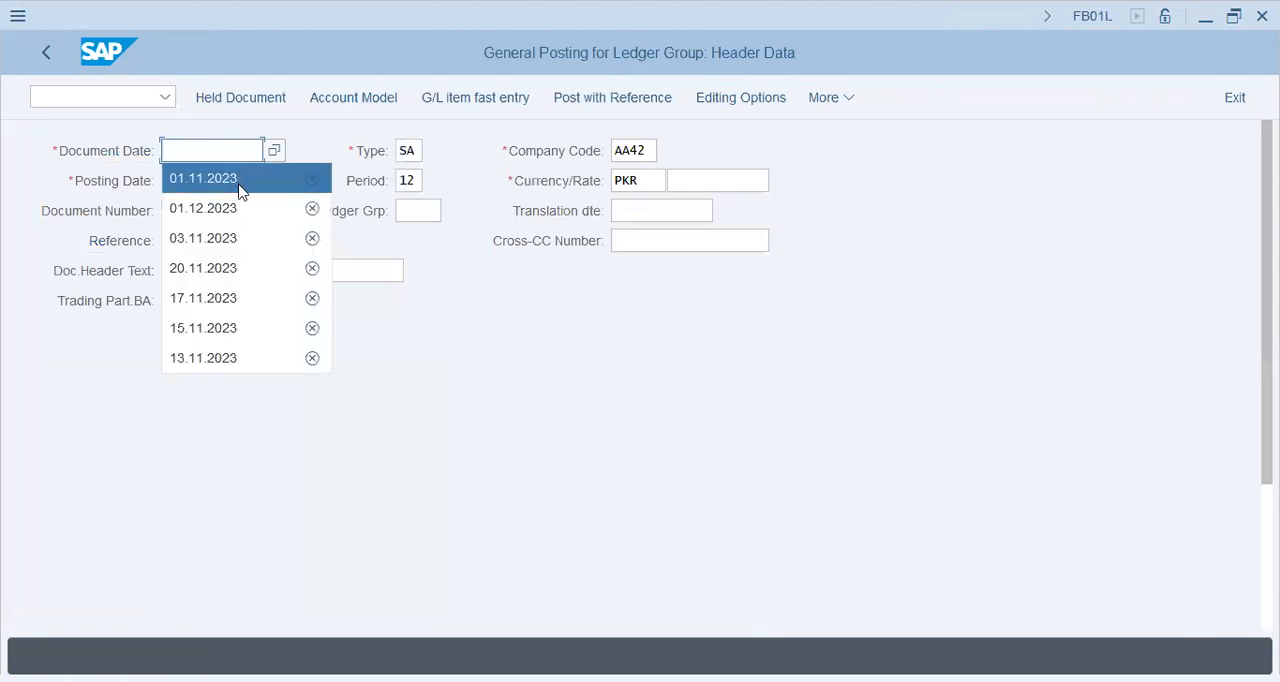
{"action": "left_click", "coordinate": [239, 184]}
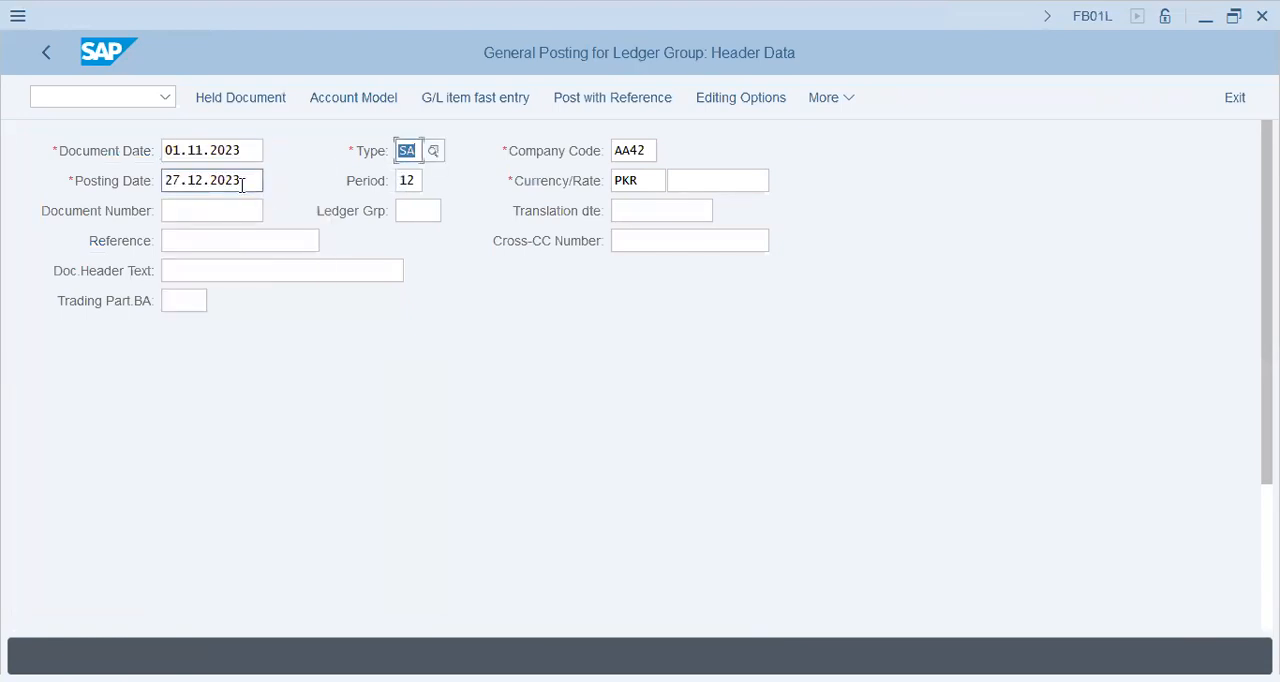
{"action": "left_click", "coordinate": [111, 185]}
{"action": "key", "text": "BackSpace"}
{"action": "left_click", "coordinate": [191, 208]}
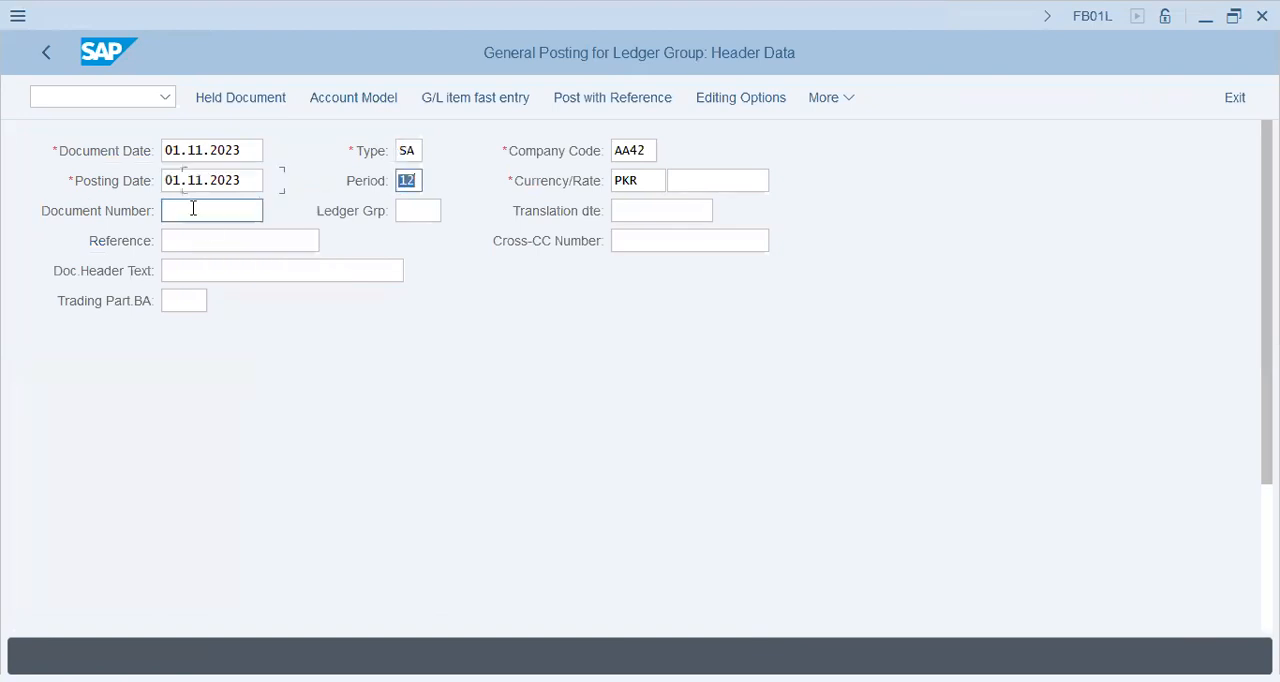
{"action": "left_click", "coordinate": [204, 243]}
{"action": "type", "text": "Asset Loss"}
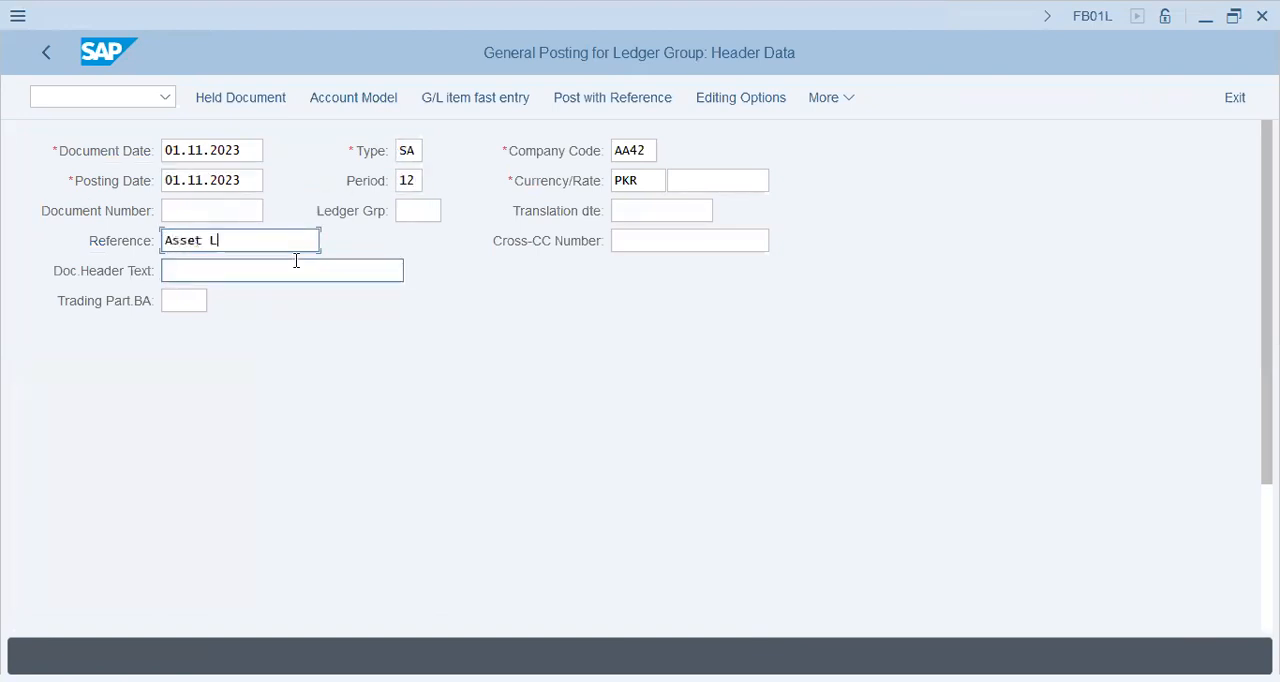
Step: Look up G/L accounts in chart of accounts AA42 for the first line item's account
{"action": "key", "text": "Tab"}
{"action": "key", "text": "Tab"}
{"action": "key", "text": "Tab"}
{"action": "key", "text": "Tab"}
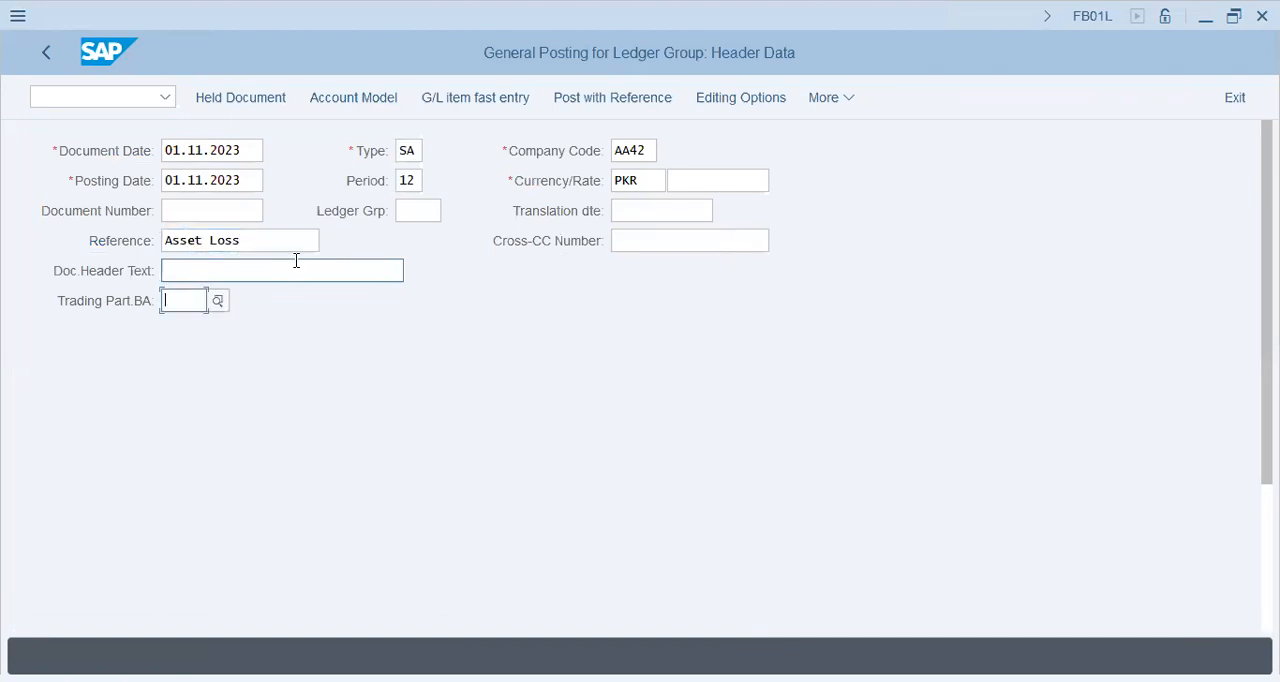
{"action": "key", "text": "Tab"}
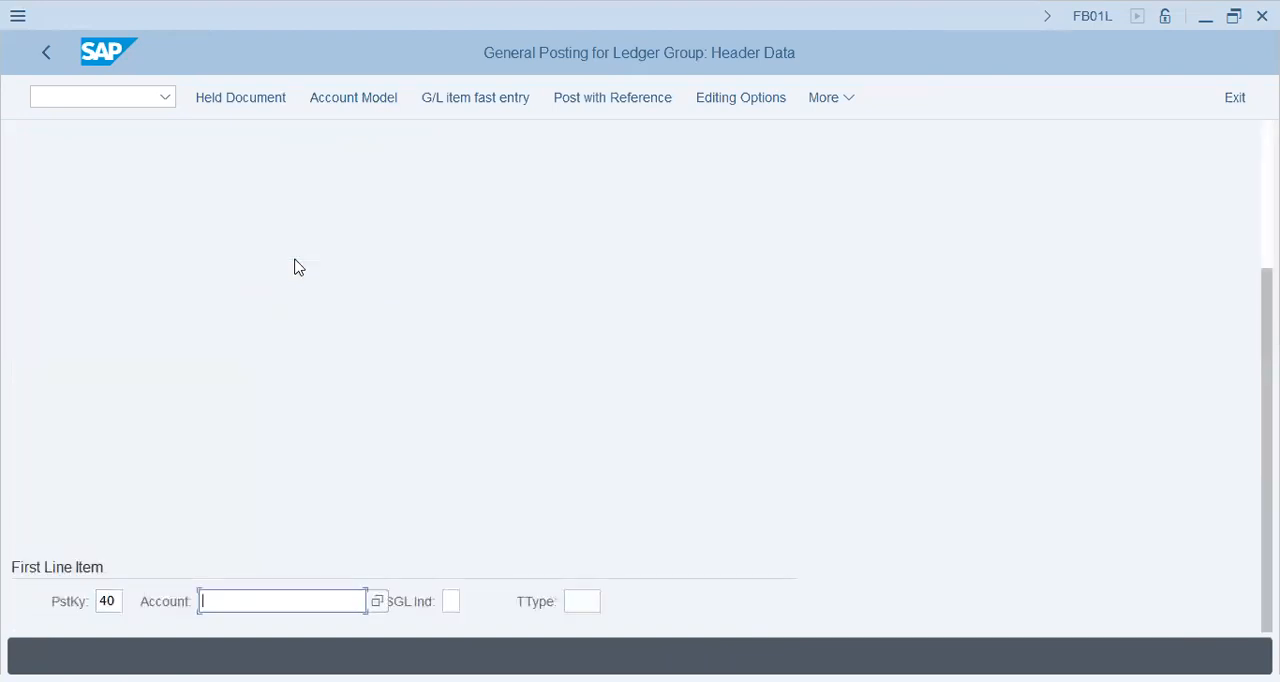
{"action": "left_click", "coordinate": [376, 601]}
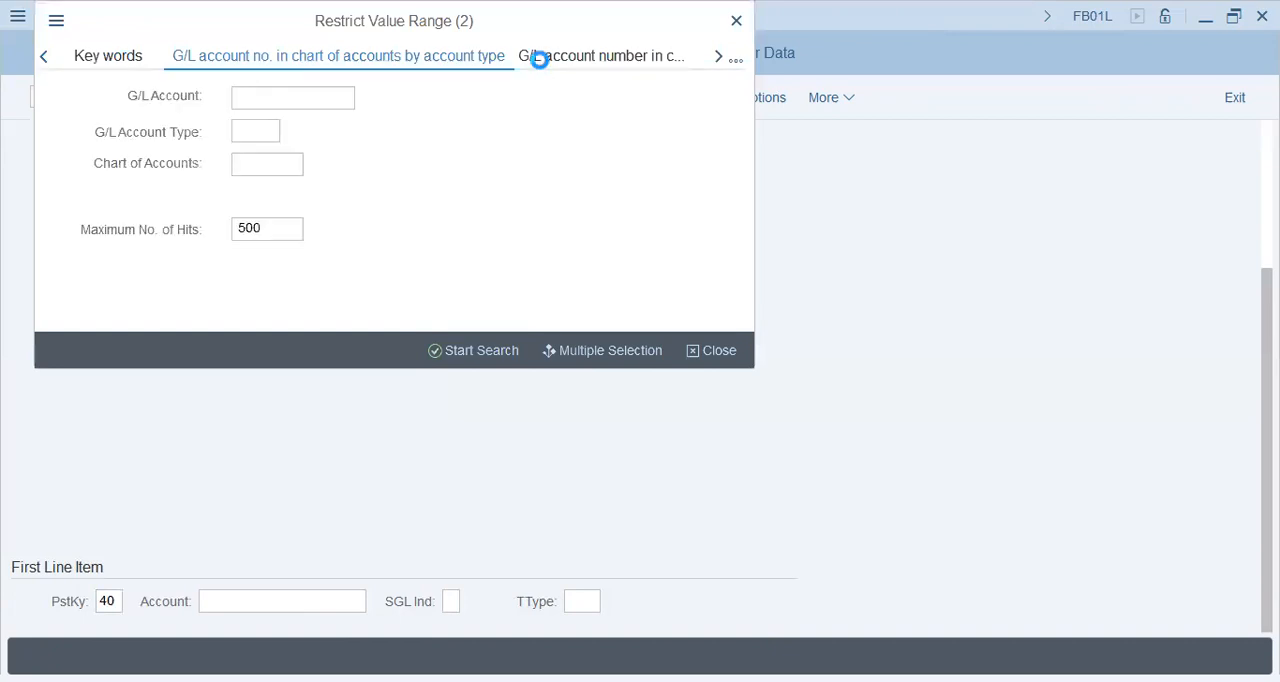
{"action": "left_click", "coordinate": [252, 164]}
{"action": "type", "text": "aa42"}
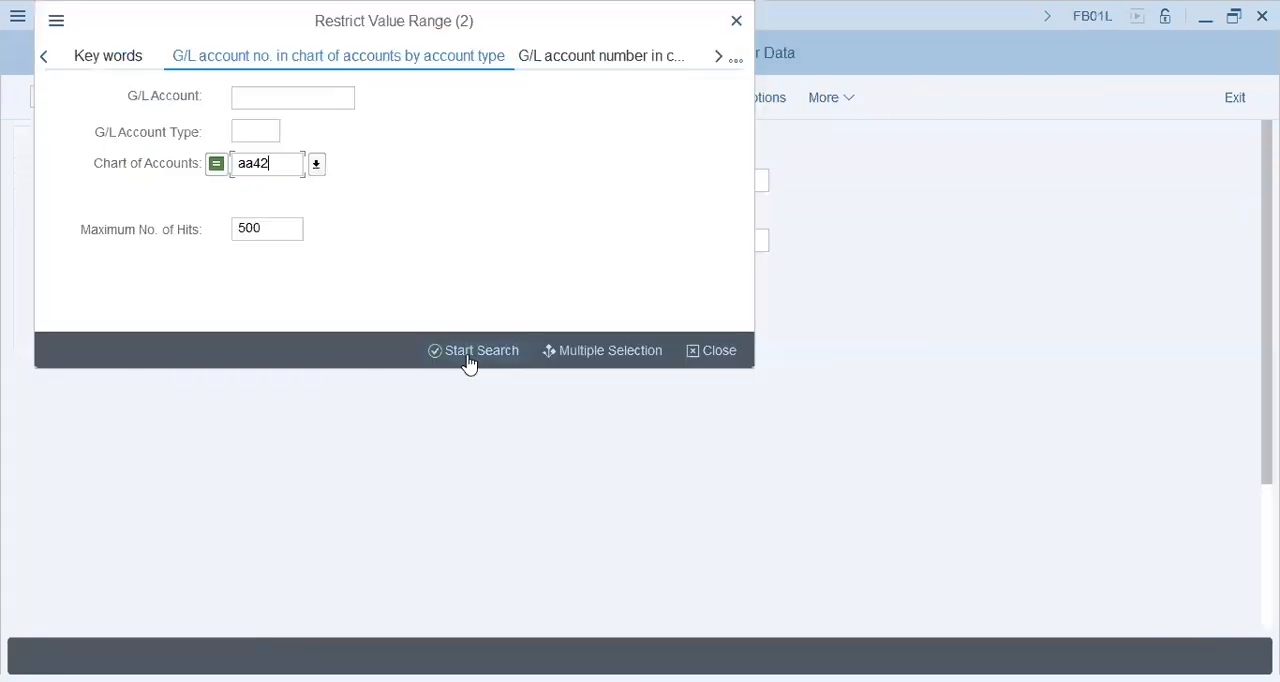
{"action": "left_click", "coordinate": [472, 352]}
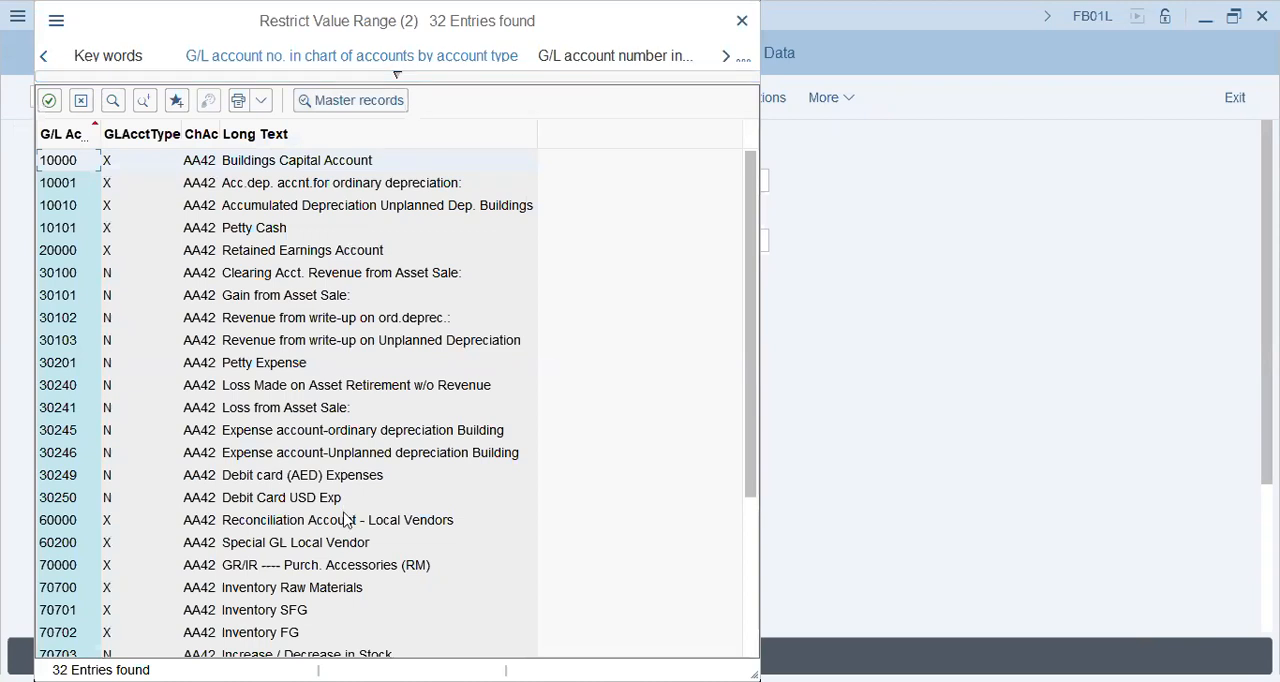
Step: Find "asset" within the list of G/L accounts for chart of accounts AA42
{"action": "scroll", "coordinate": [348, 517], "scroll_direction": "down", "scroll_amount": 4}
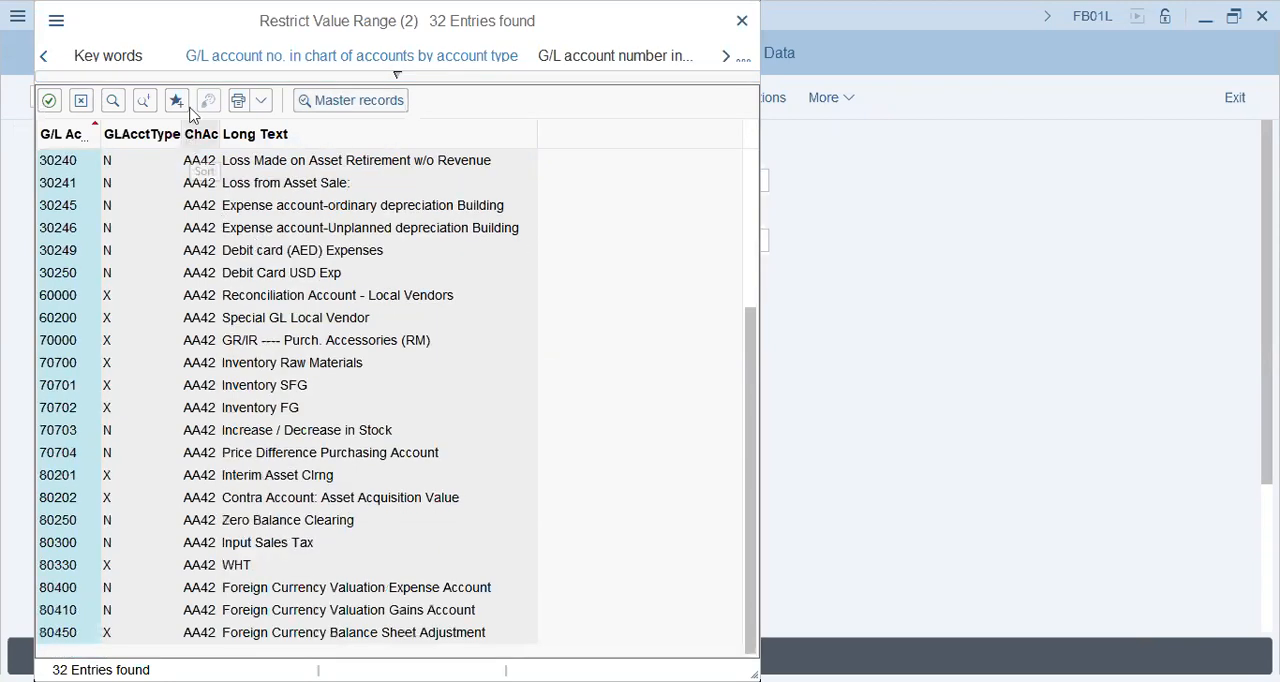
{"action": "left_click", "coordinate": [116, 104]}
{"action": "type", "text": "asset"}
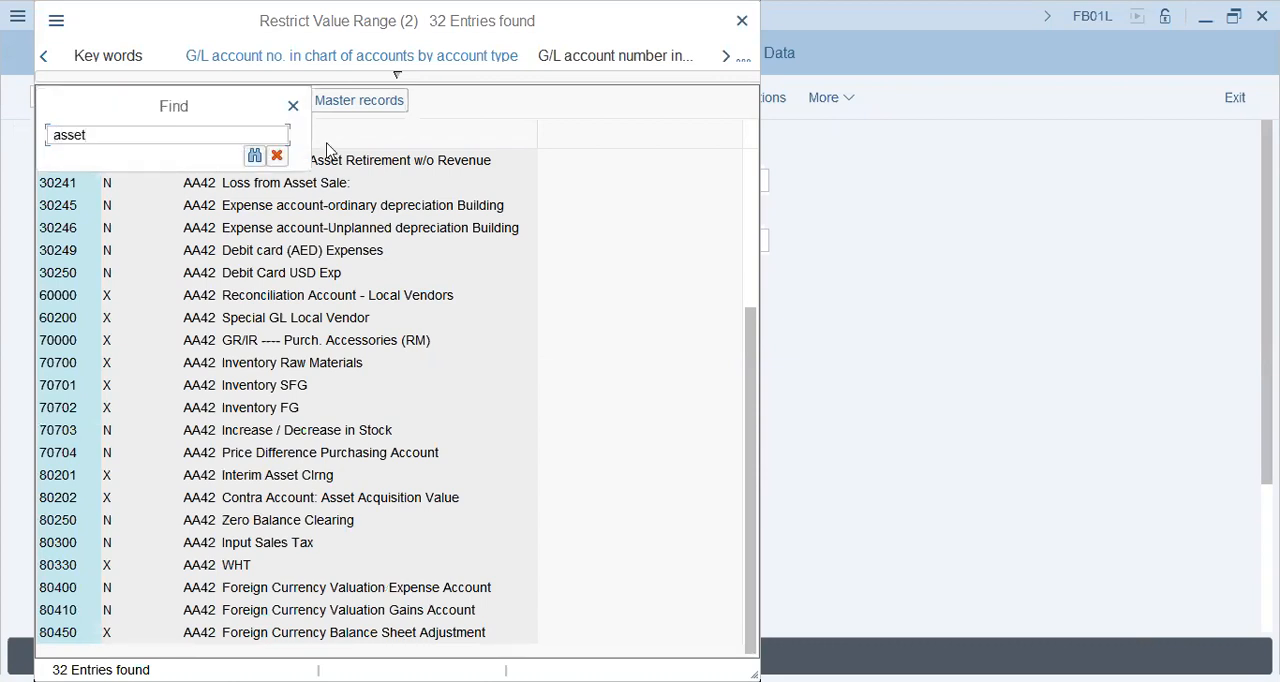
{"action": "left_click", "coordinate": [255, 156]}
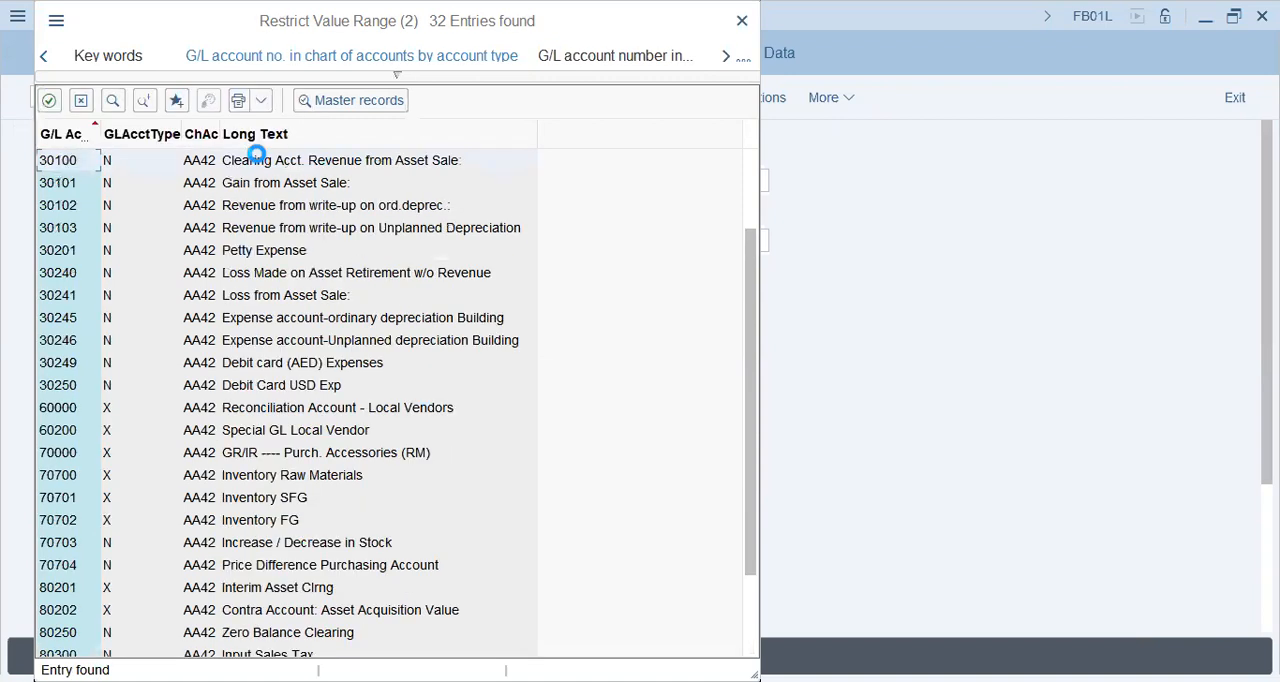
Step: Search the G/L accounts by description in company code AA42 with the long text *asset*
{"action": "left_click", "coordinate": [294, 60]}
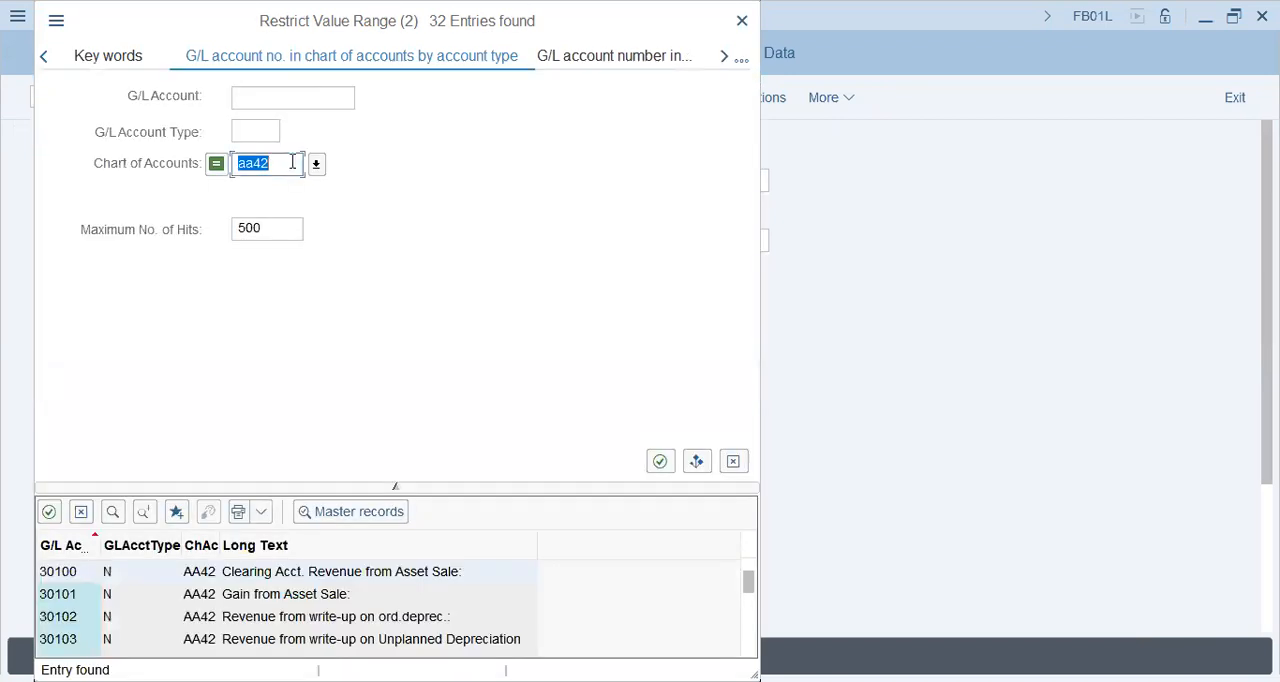
{"action": "left_click", "coordinate": [741, 63]}
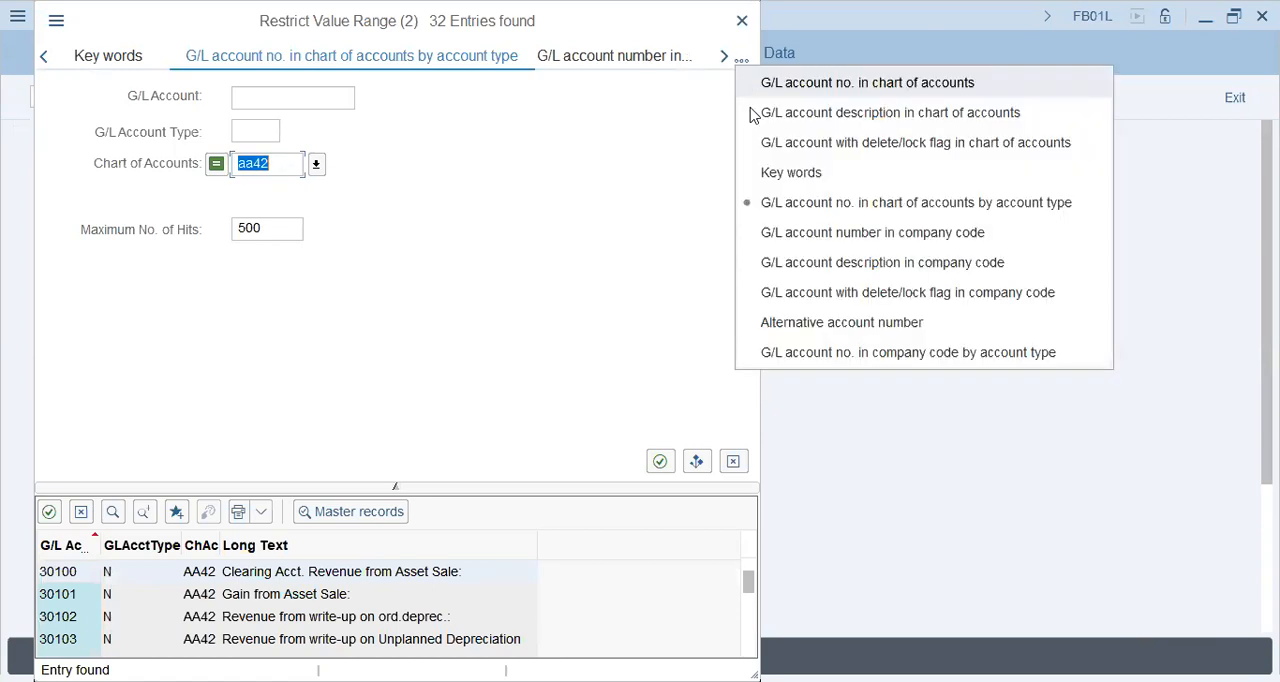
{"action": "left_click", "coordinate": [862, 264]}
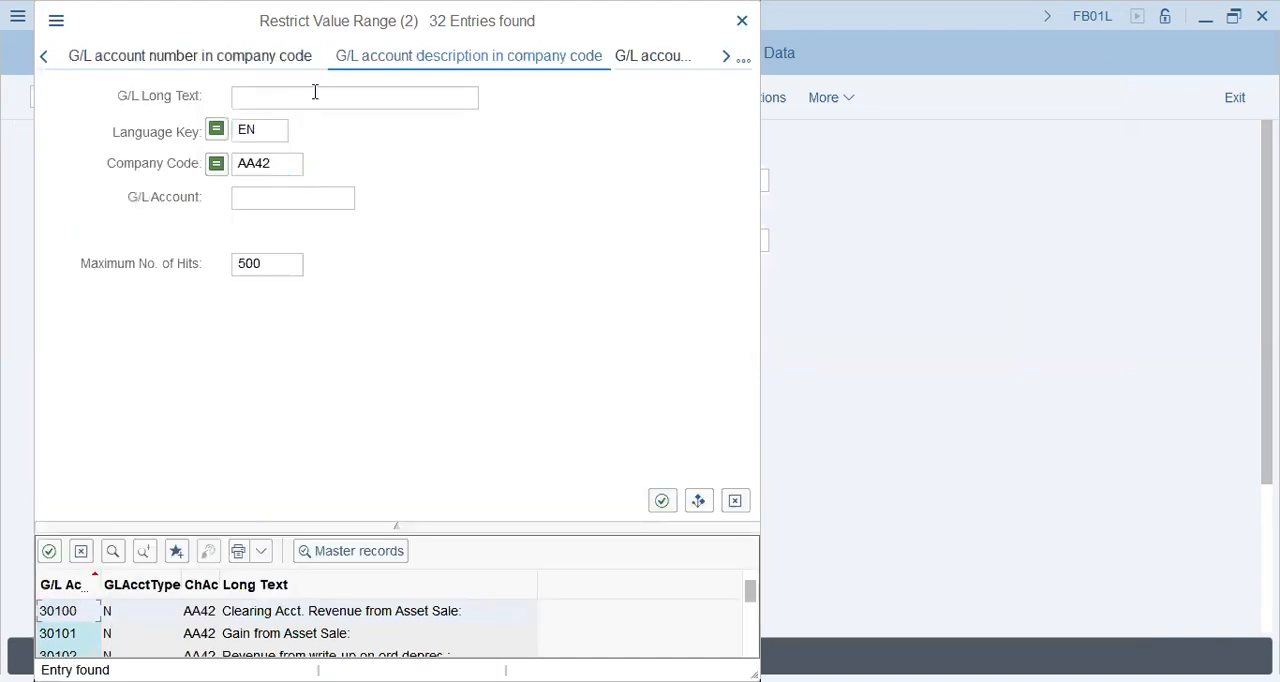
{"action": "left_click", "coordinate": [315, 92]}
{"action": "type", "text": "*asset*"}
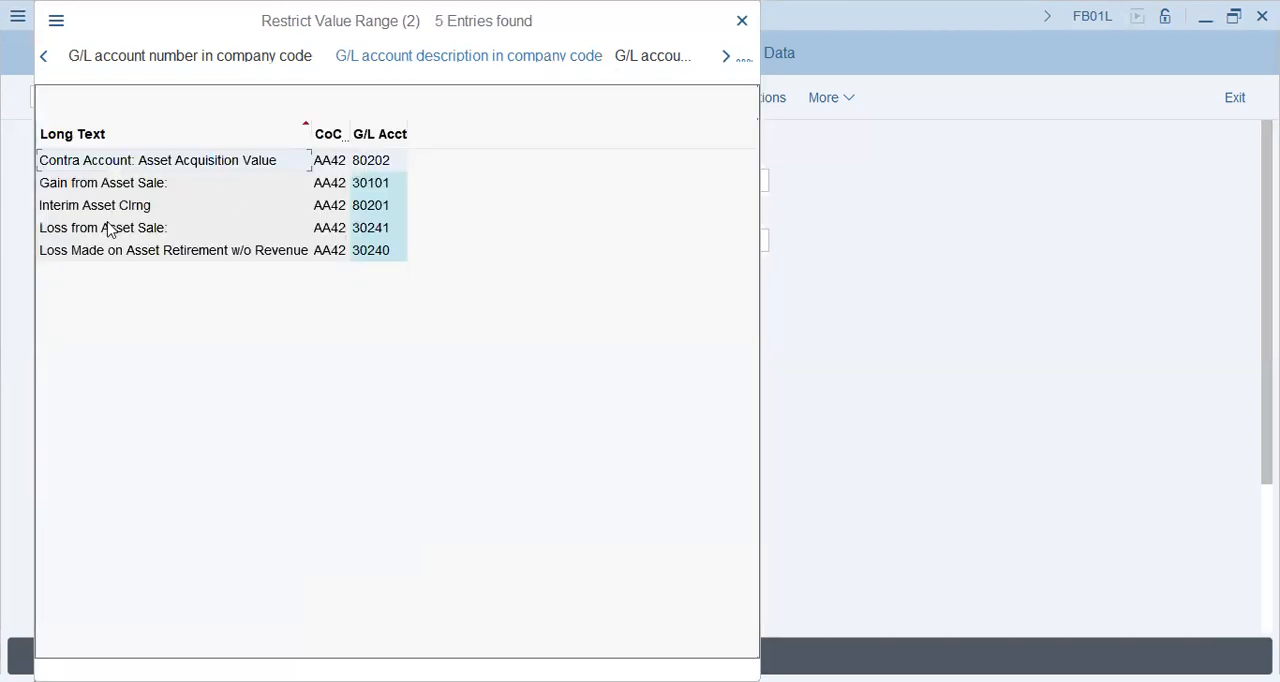
Step: Choose the account Loss from Asset Sale for the first line item and continue to its item entry screen
{"action": "left_click", "coordinate": [108, 224]}
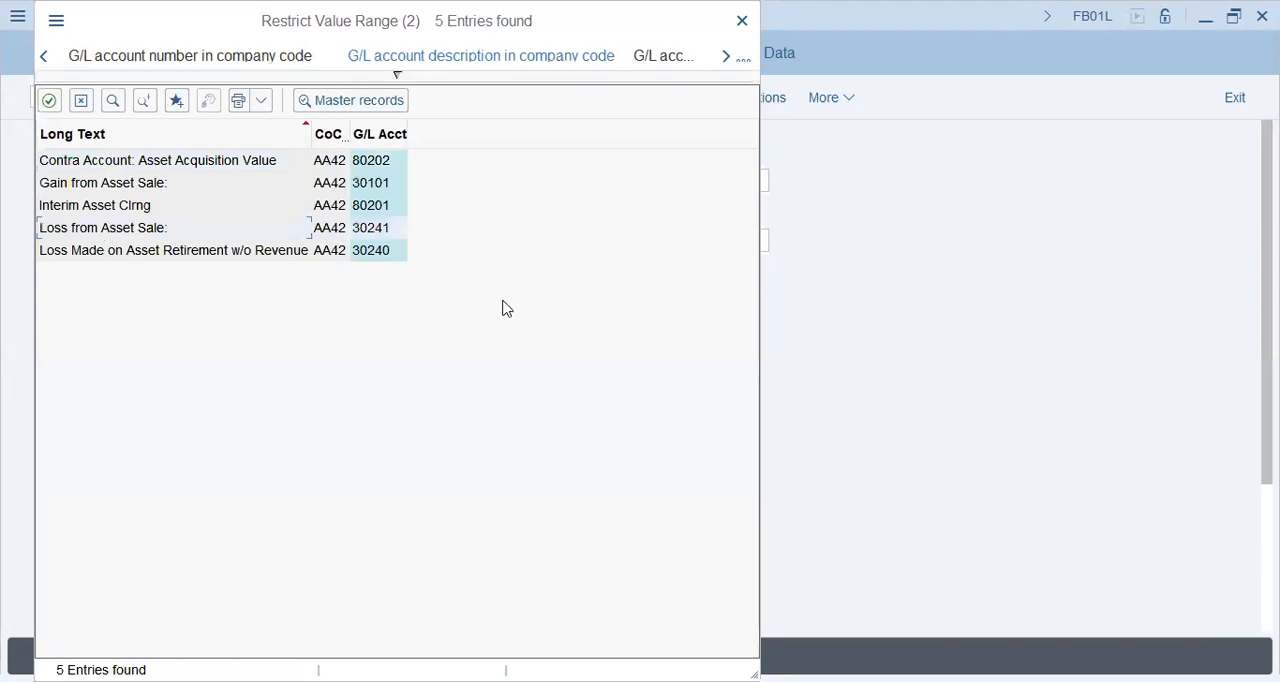
{"action": "key", "text": "Return"}
{"action": "key", "text": "Return"}
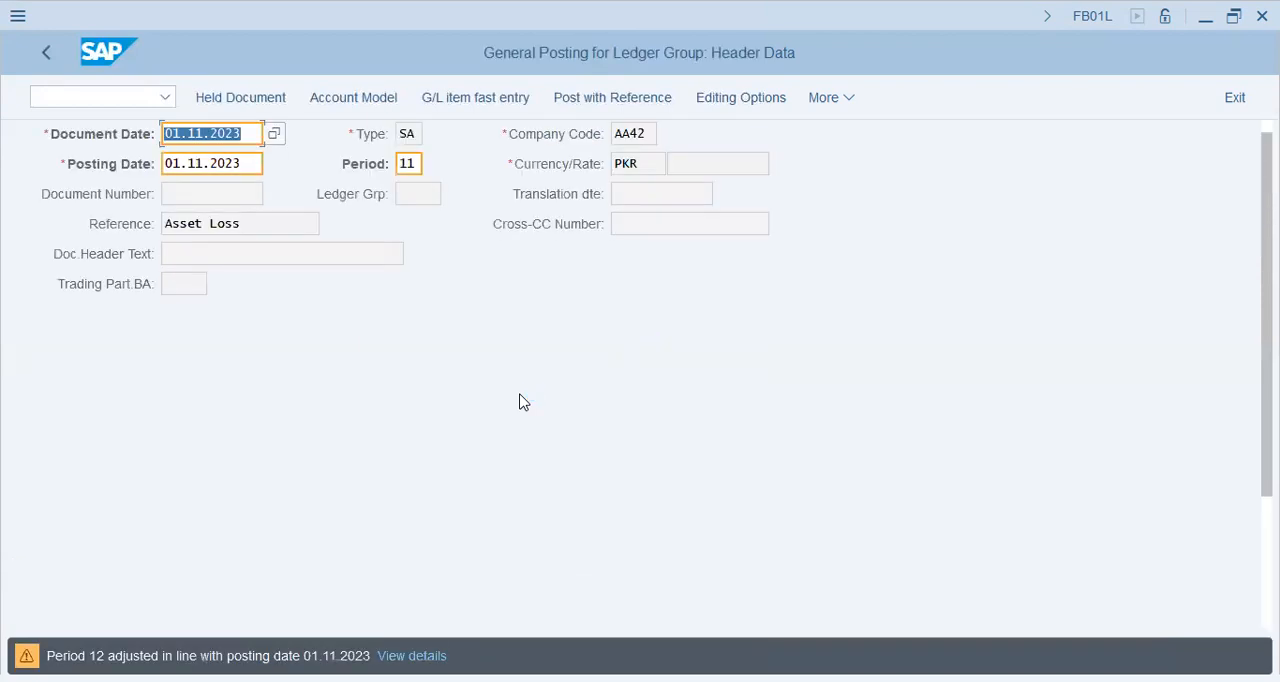
{"action": "left_click", "coordinate": [240, 163]}
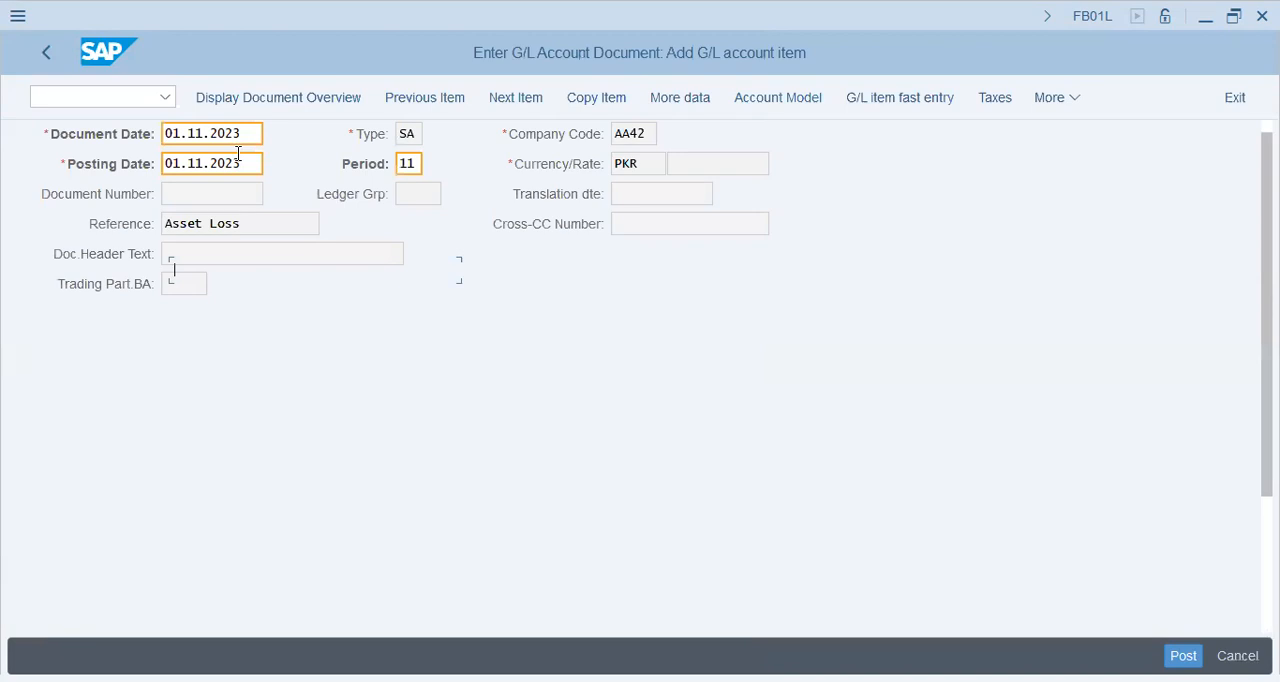
Step: Review which entry fields are offered for the Loss from Asset Sale debit item, including tax code, business place, profit center, purchasing document and assignment
{"action": "left_click", "coordinate": [206, 362]}
{"action": "left_click", "coordinate": [193, 331]}
{"action": "left_click", "coordinate": [190, 302]}
{"action": "left_click", "coordinate": [184, 449]}
{"action": "left_click", "coordinate": [190, 478]}
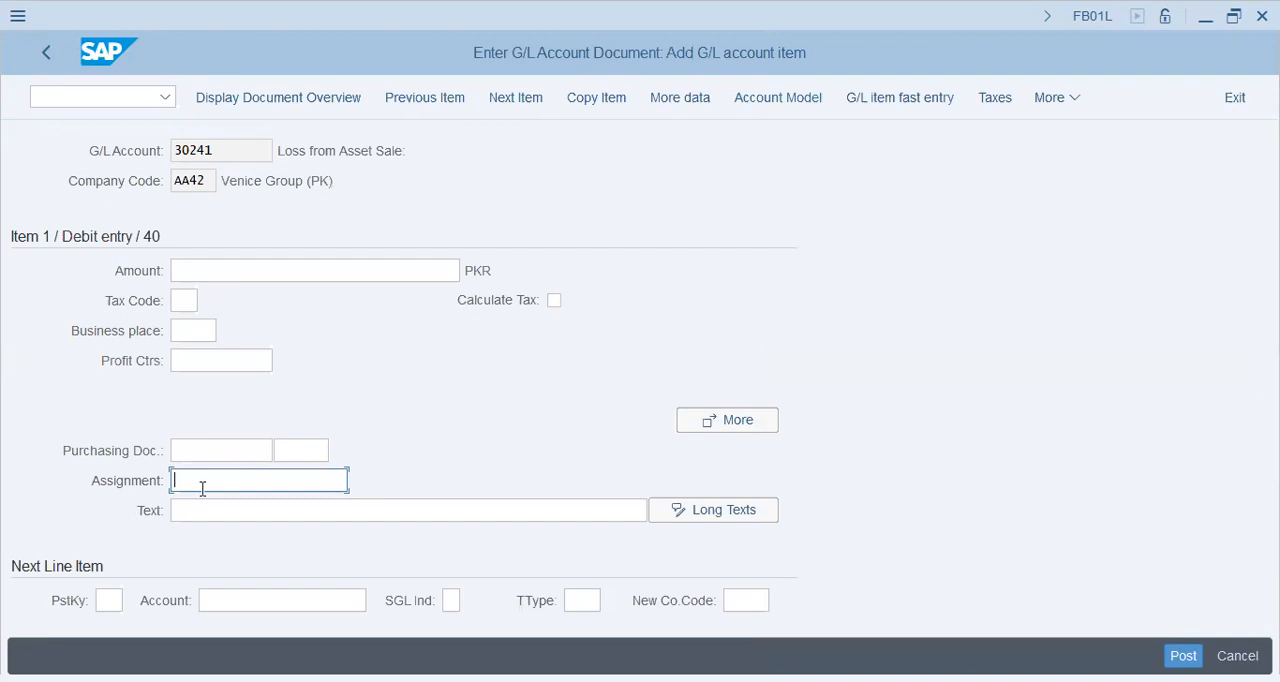
{"action": "left_click", "coordinate": [180, 361]}
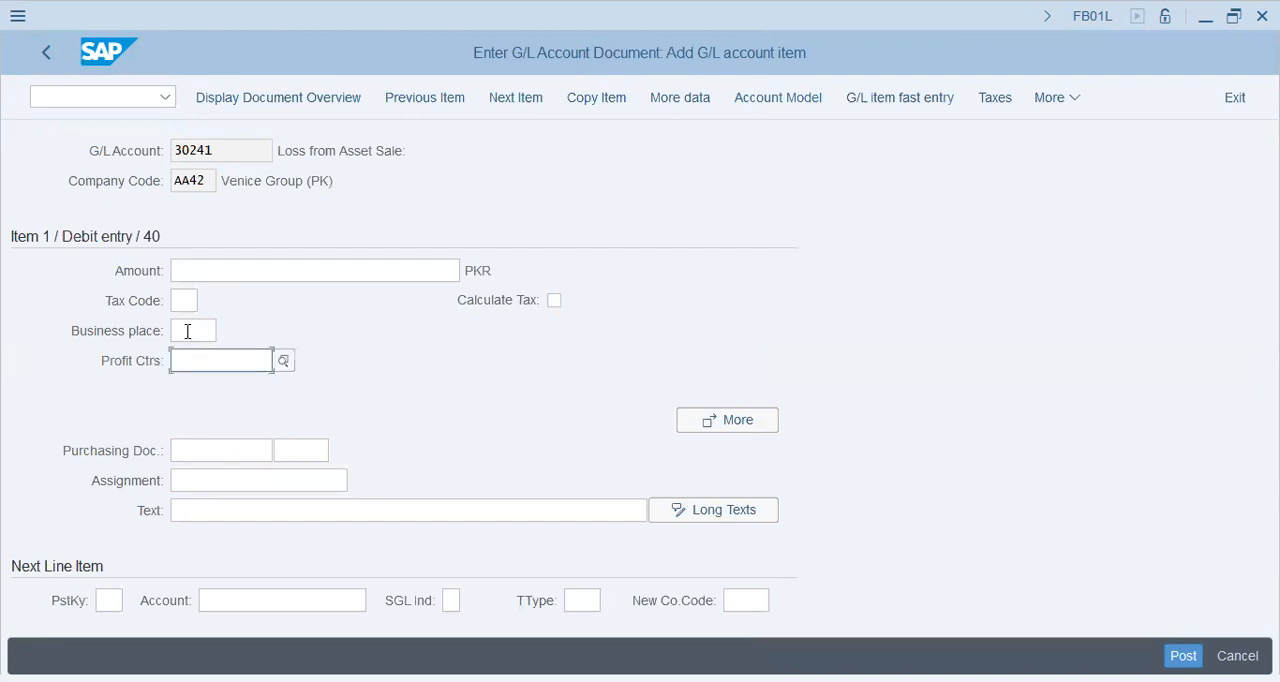
Step: Enter amount 1000 with tax code V0 for the Loss from Asset Sale debit item, and examine its additional coding block fields
{"action": "left_click", "coordinate": [187, 331]}
{"action": "left_click", "coordinate": [180, 366]}
{"action": "left_click", "coordinate": [735, 424]}
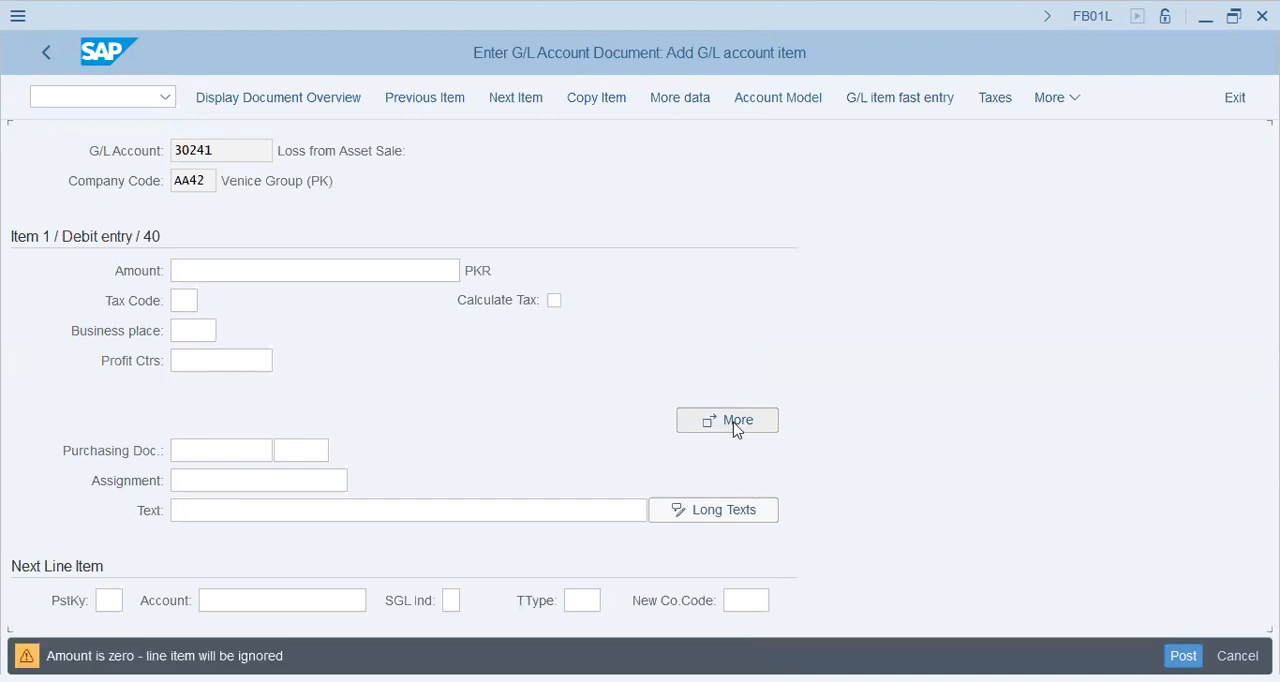
{"action": "type", "text": "1000"}
{"action": "key", "text": "Tab"}
{"action": "type", "text": "v0"}
{"action": "left_click", "coordinate": [733, 425]}
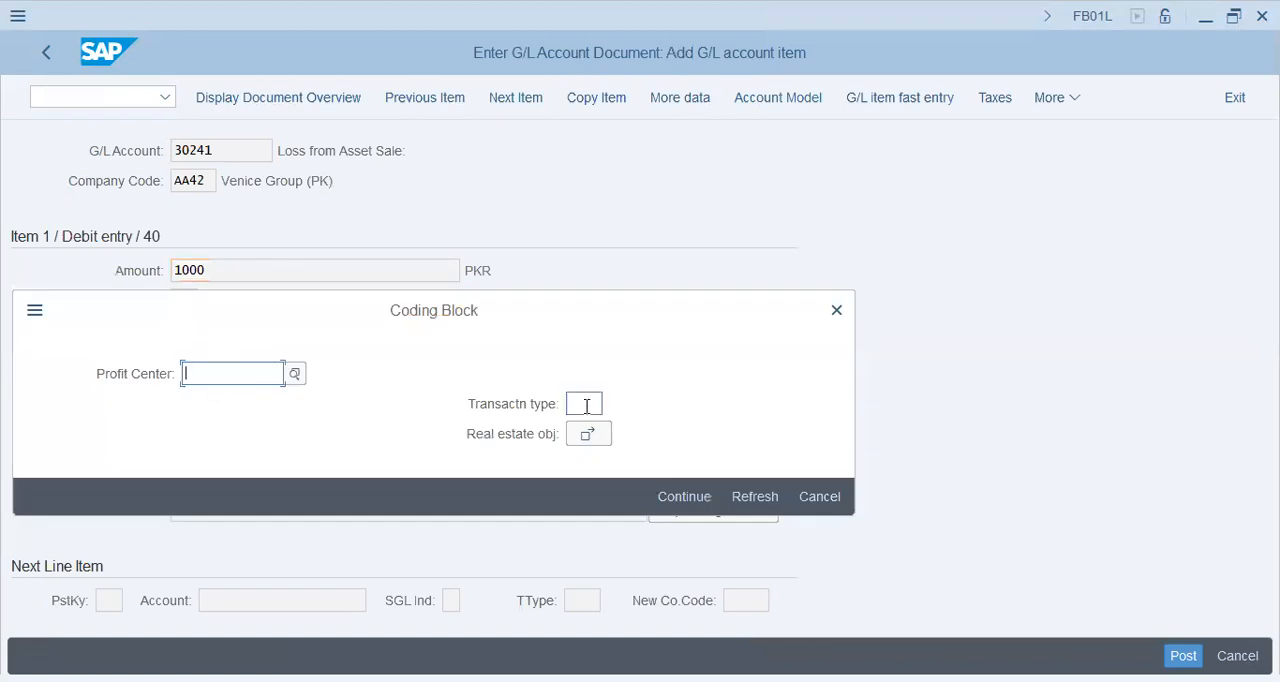
{"action": "left_click", "coordinate": [828, 505]}
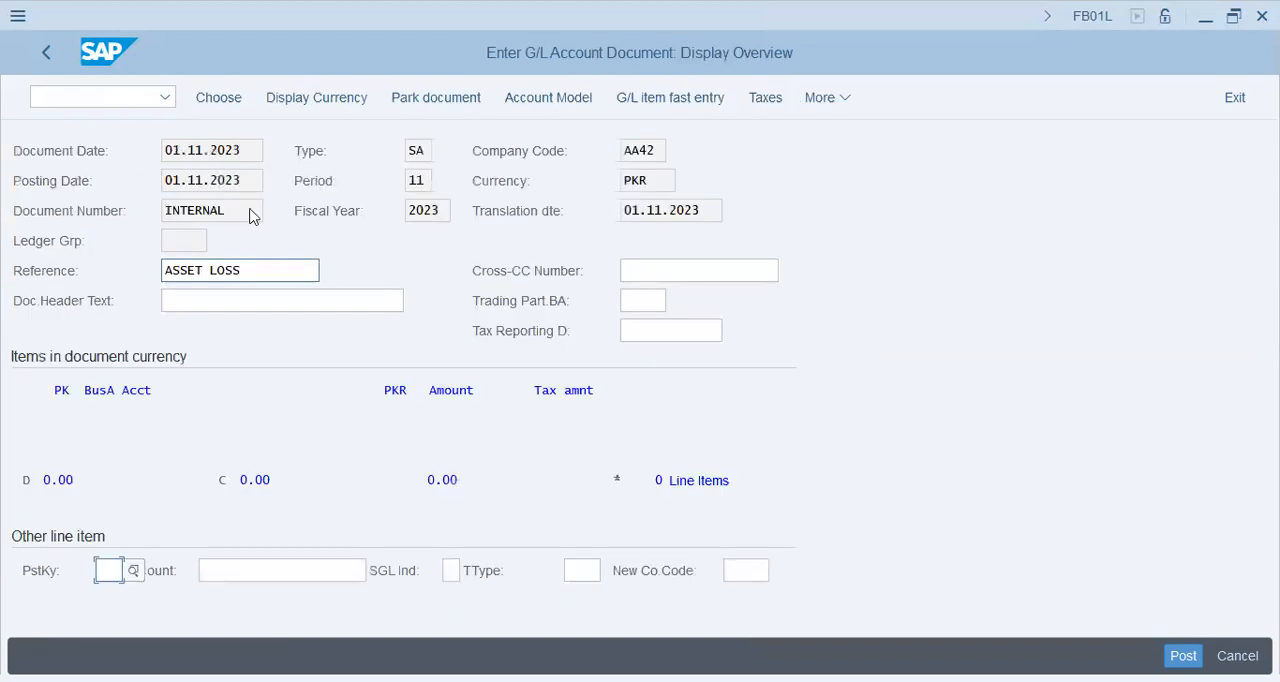
Step: Start a credit line item with posting key 50 on the Petty Cash account
{"action": "left_click_drag", "start_coordinate": [254, 180], "coordinate": [54, 177]}
{"action": "left_click_drag", "start_coordinate": [659, 154], "coordinate": [543, 157]}
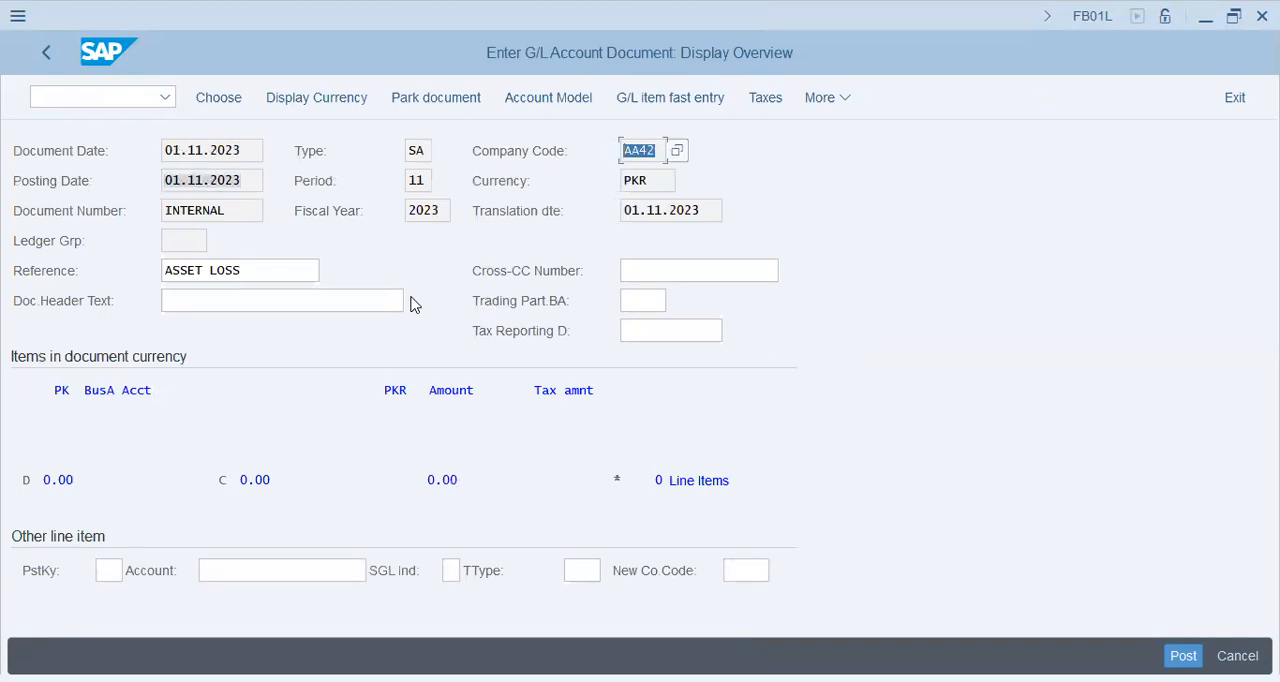
{"action": "left_click", "coordinate": [224, 303]}
{"action": "left_click", "coordinate": [117, 569]}
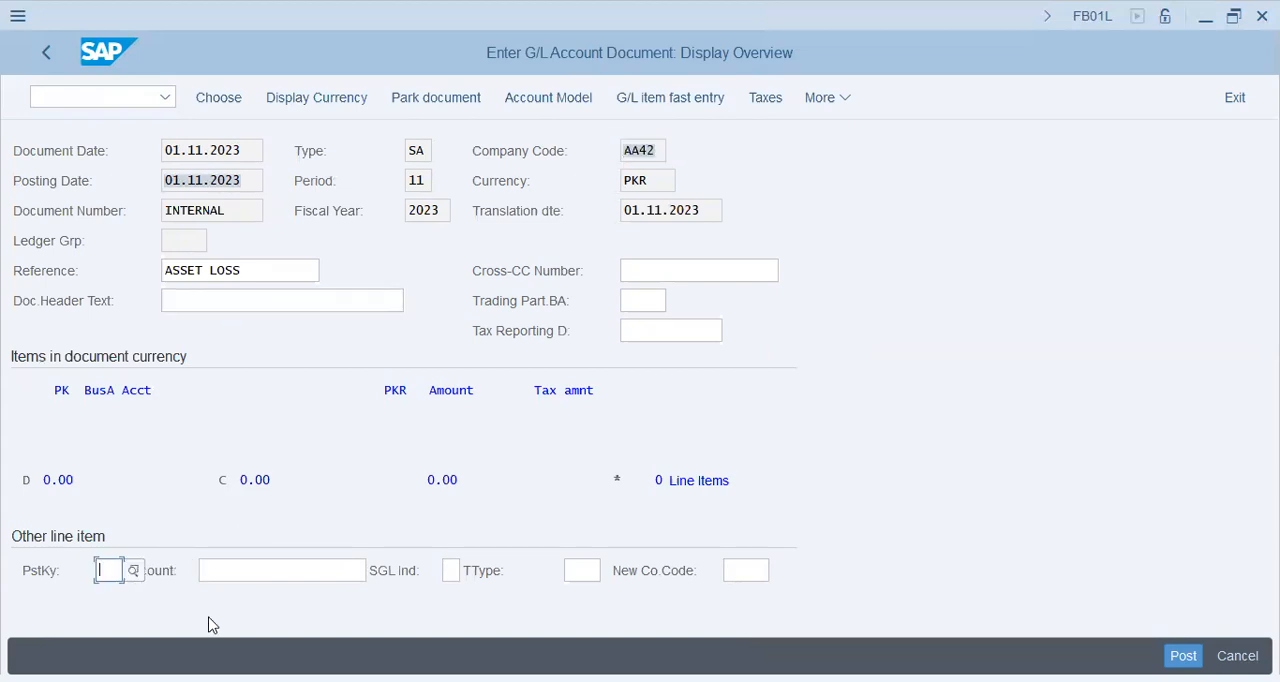
{"action": "type", "text": "50"}
{"action": "key", "text": "Tab"}
{"action": "type", "text": "101010"}
{"action": "key", "text": "BackSpace"}
{"action": "key", "text": "Return"}
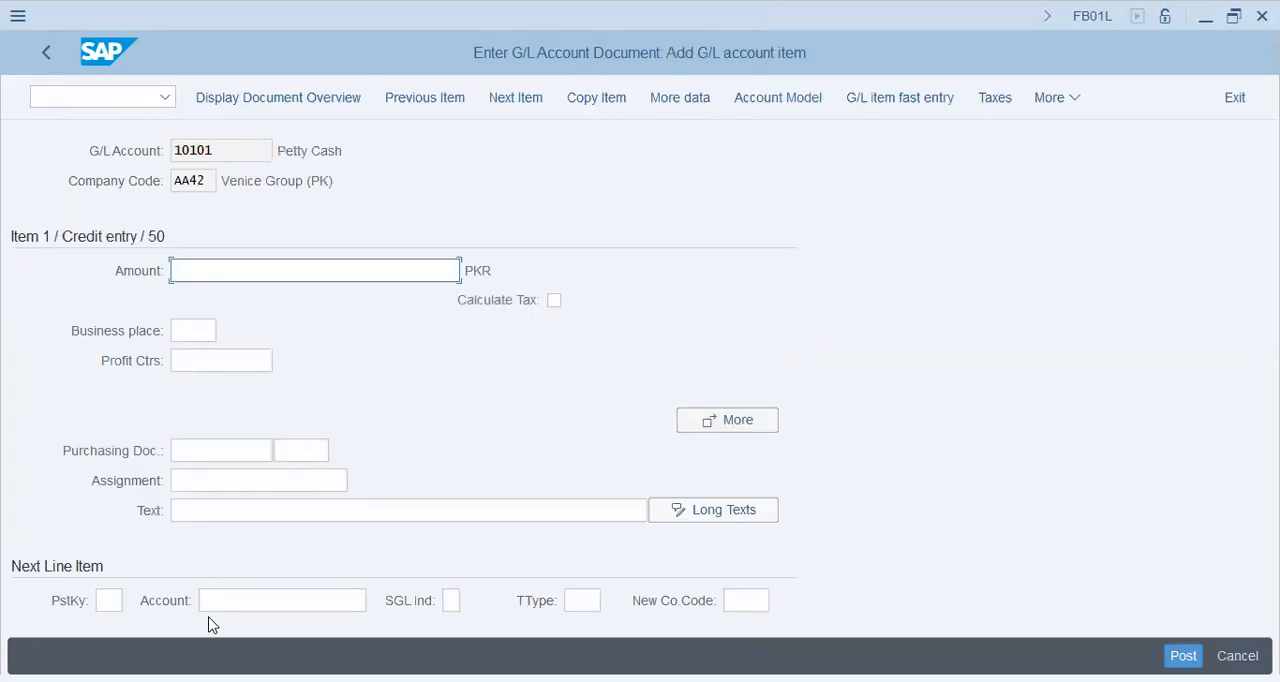
Step: Set the amount of the Petty Cash credit item to 1000 PKR
{"action": "key", "text": "Return"}
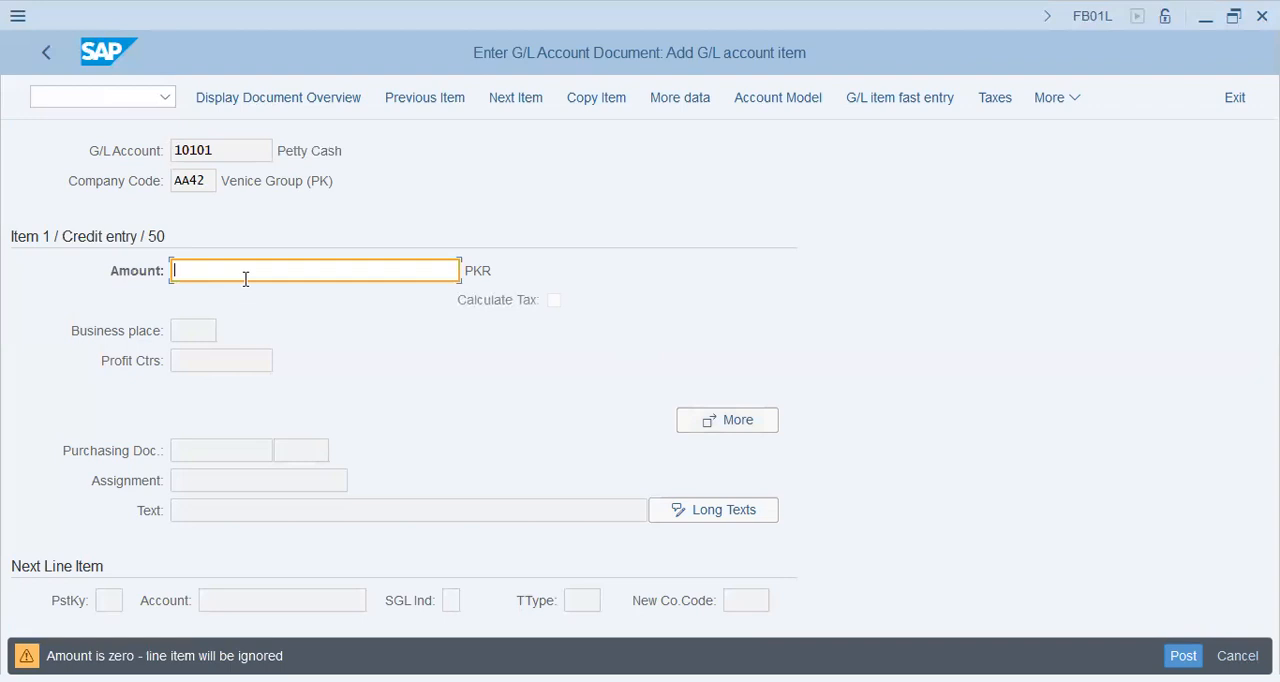
{"action": "type", "text": "1000"}
{"action": "key", "text": "Return"}
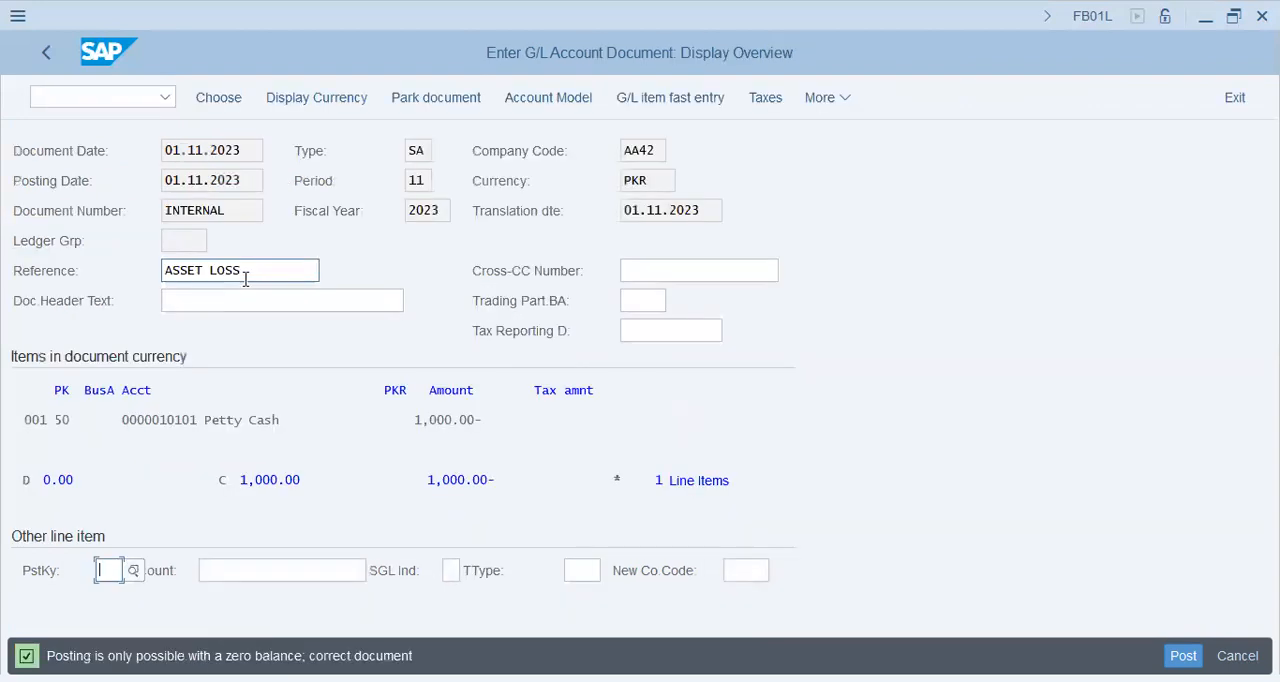
Step: Reopen the Petty Cash line item and examine its profit center, assignment and purchasing document fields
{"action": "double_click", "coordinate": [735, 418]}
{"action": "left_click", "coordinate": [211, 361]}
{"action": "left_click", "coordinate": [223, 478]}
{"action": "left_click", "coordinate": [217, 450]}
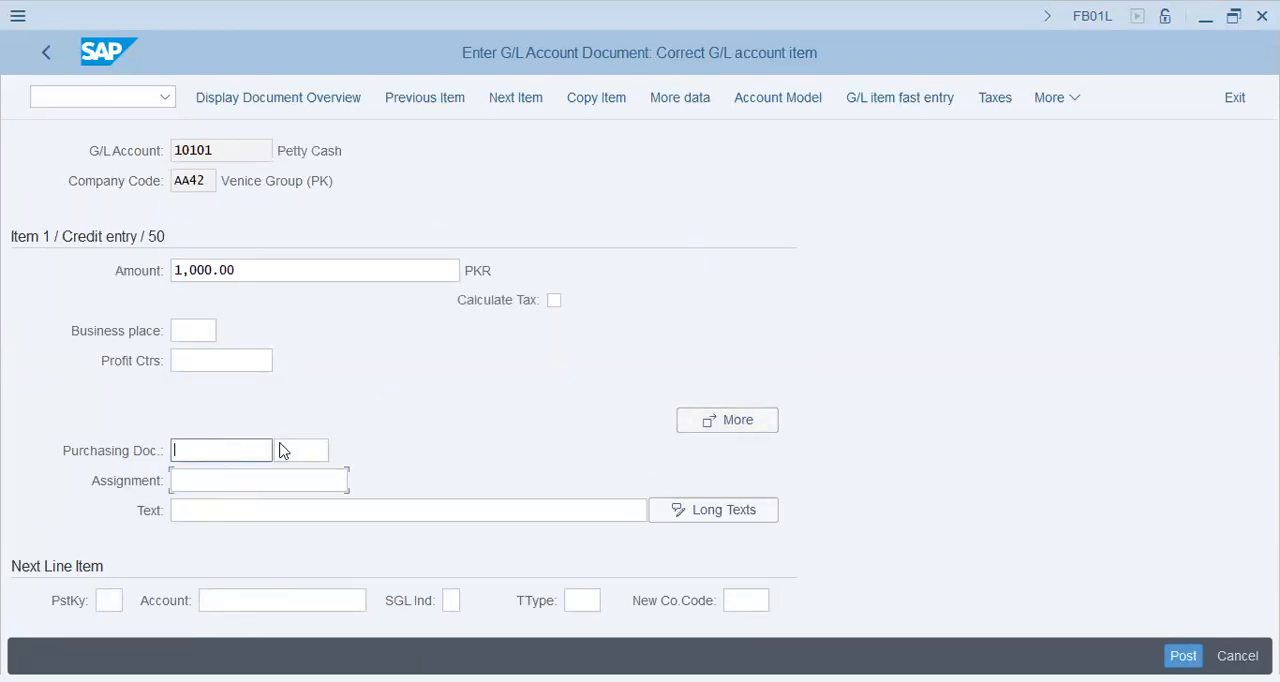
{"action": "left_click", "coordinate": [307, 450]}
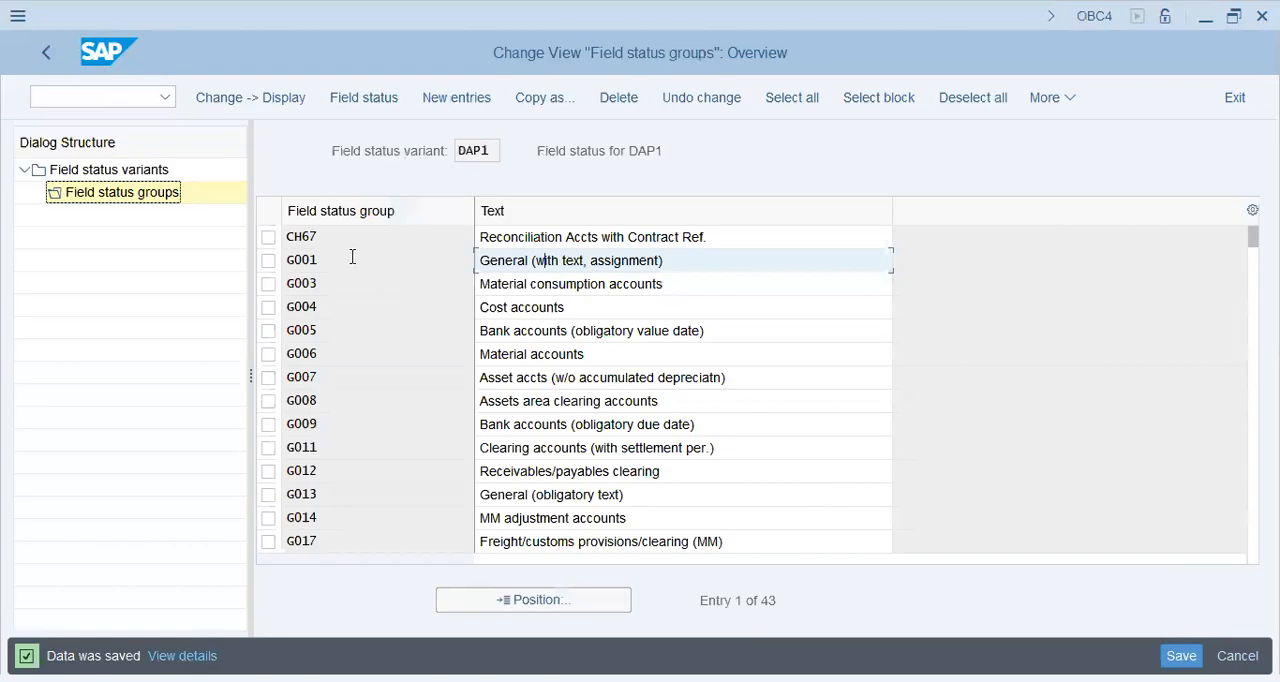
Step: Review the field status groups of variant DAP1 and return to the overview of field status variants
{"action": "left_click", "coordinate": [543, 150]}
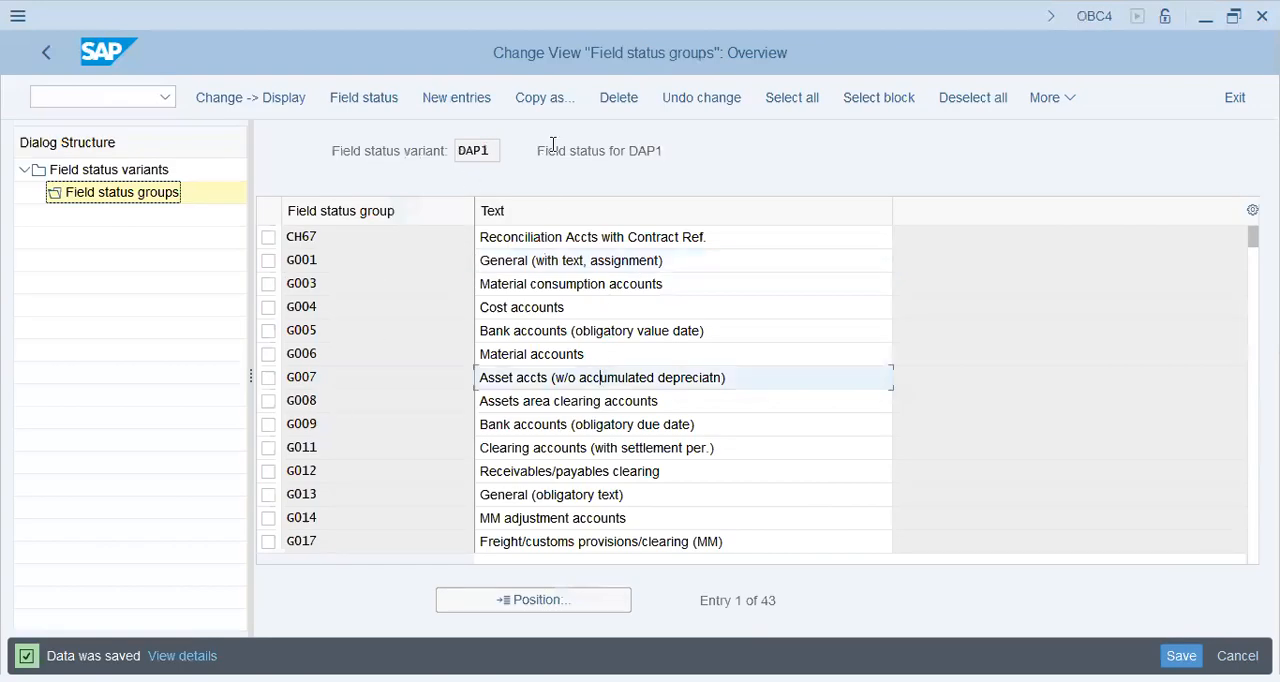
{"action": "left_click", "coordinate": [624, 315]}
{"action": "left_click", "coordinate": [409, 158]}
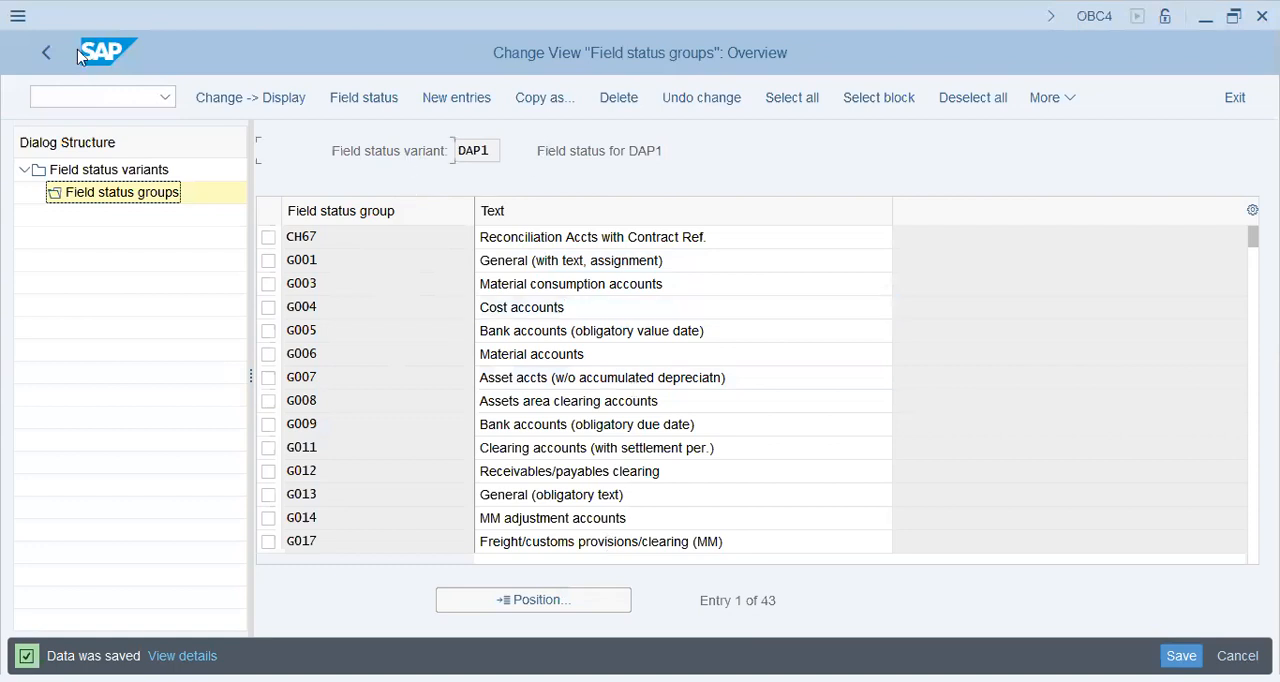
{"action": "left_click", "coordinate": [36, 53]}
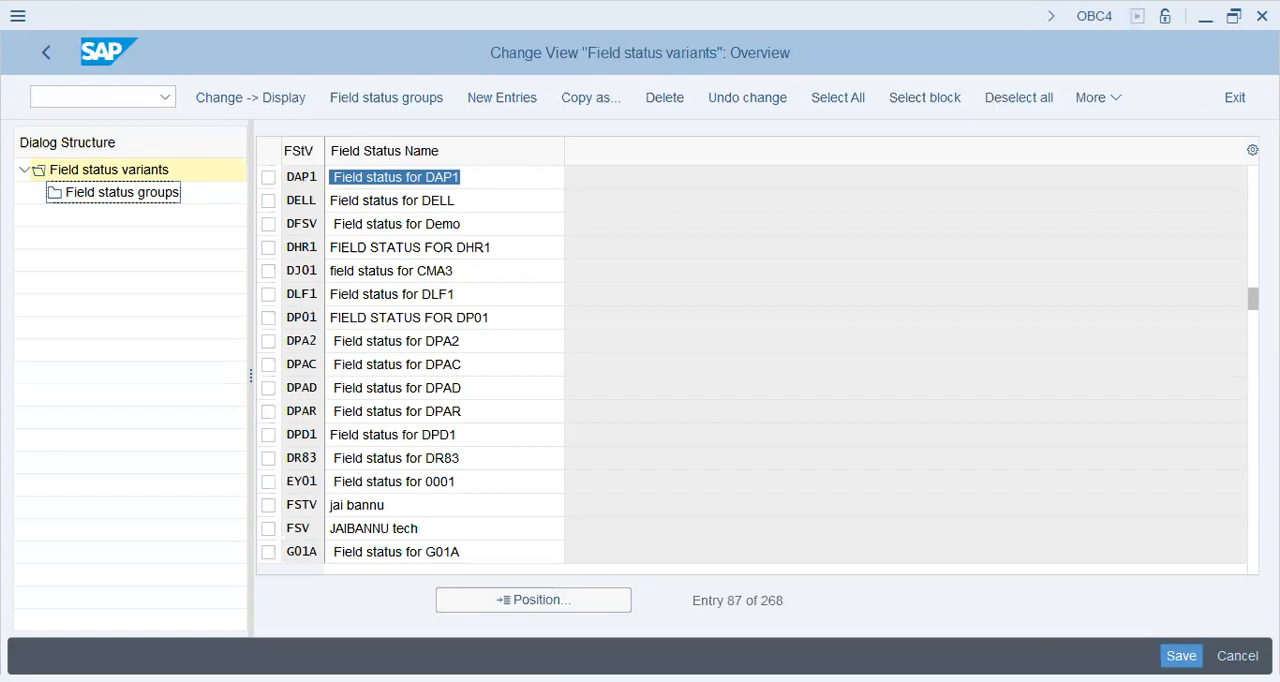
Step: Open transaction OBC5 to assign company codes to field status variants
{"action": "left_click", "coordinate": [116, 101]}
{"action": "type", "text": "/nobc"}
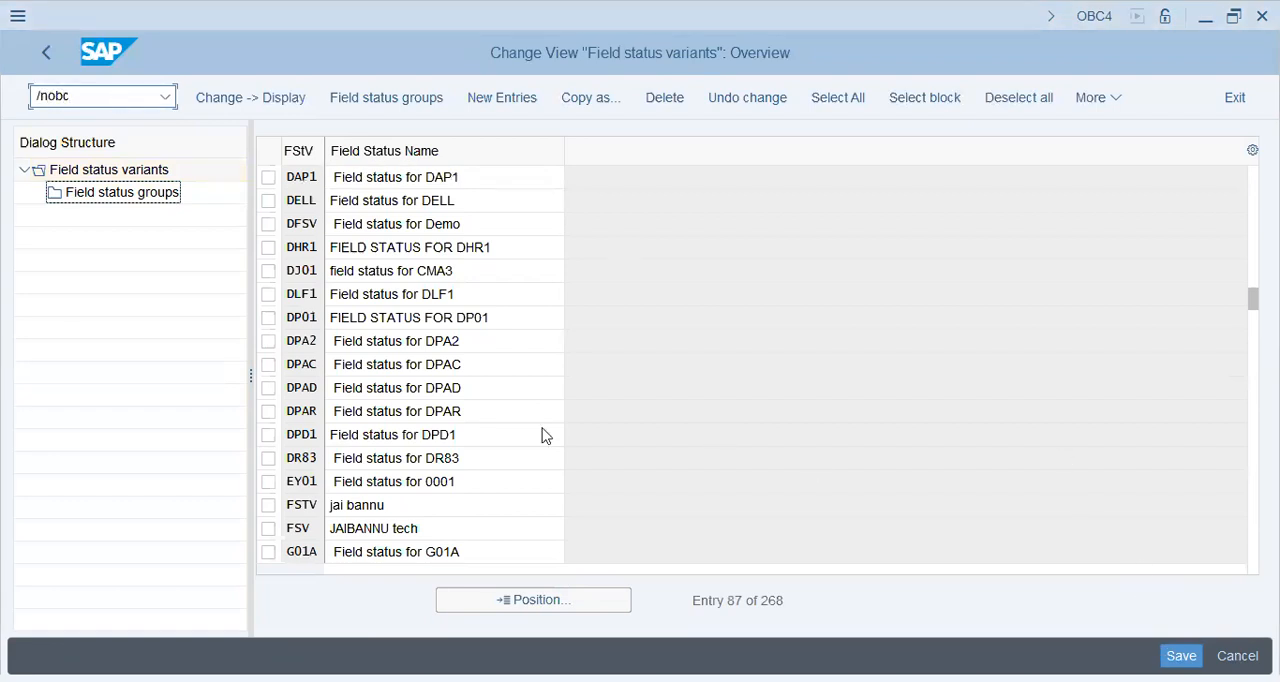
{"action": "key", "text": "Return"}
{"action": "left_click", "coordinate": [114, 92]}
{"action": "type", "text": "/nobc5"}
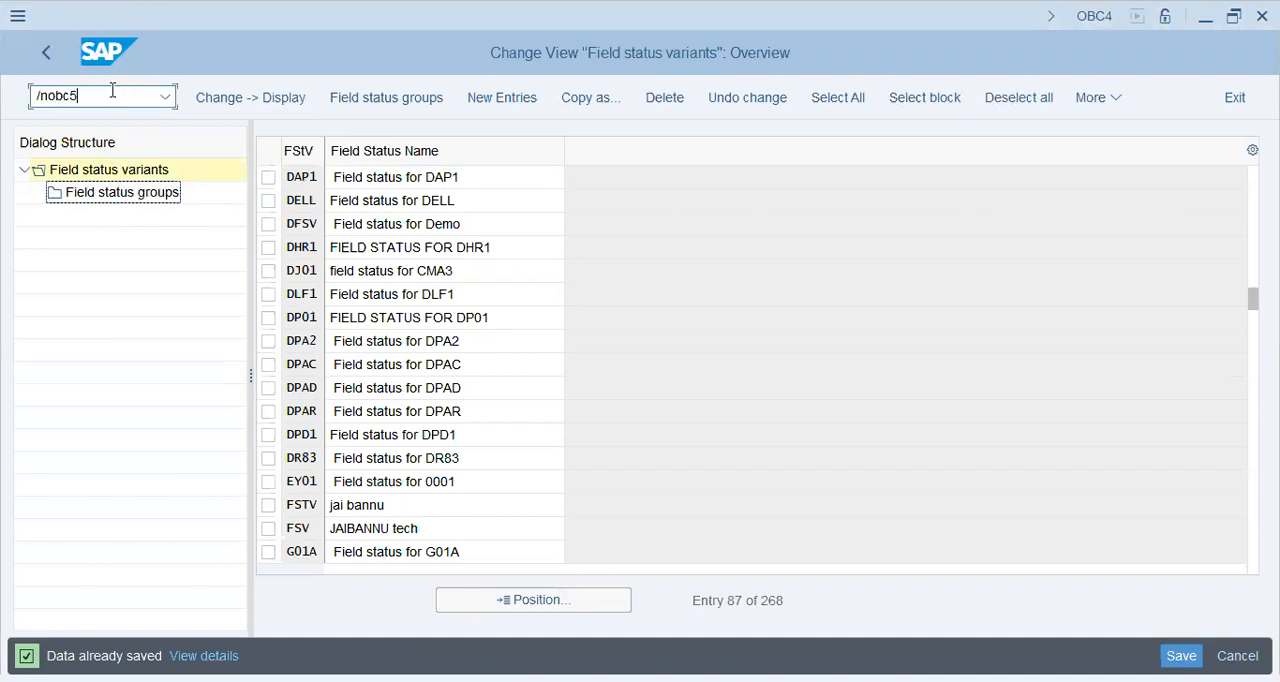
{"action": "key", "text": "Return"}
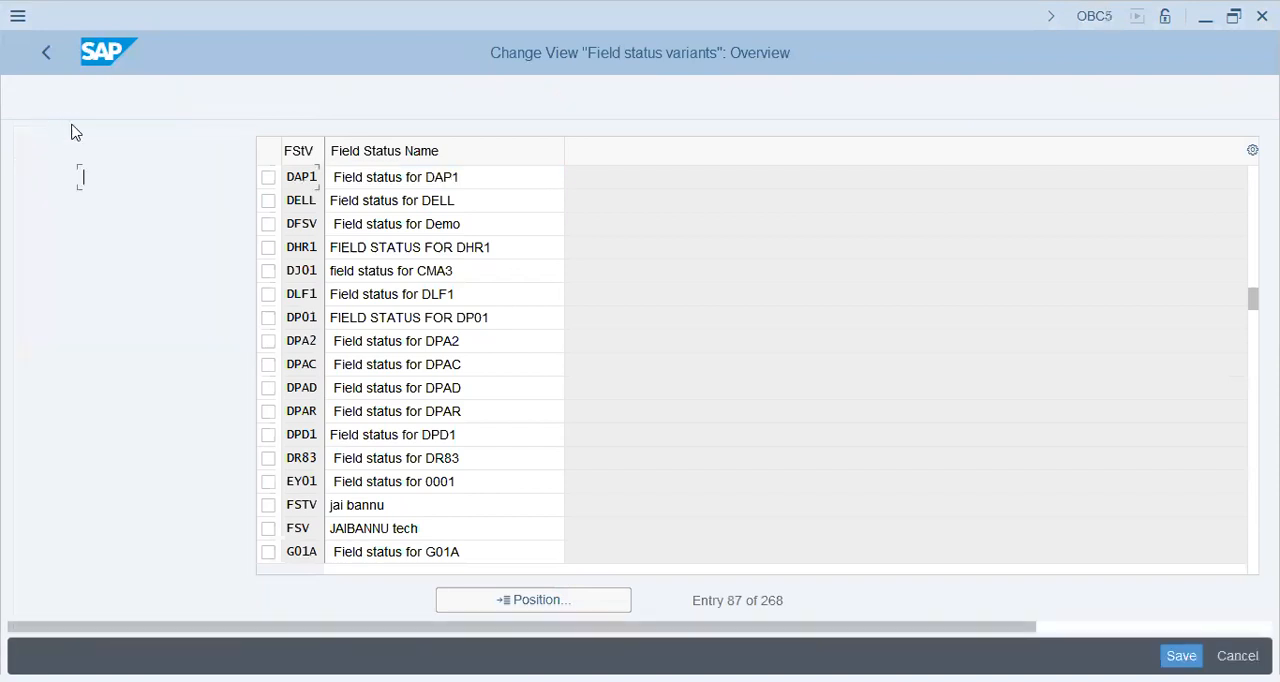
{"action": "left_click", "coordinate": [186, 198]}
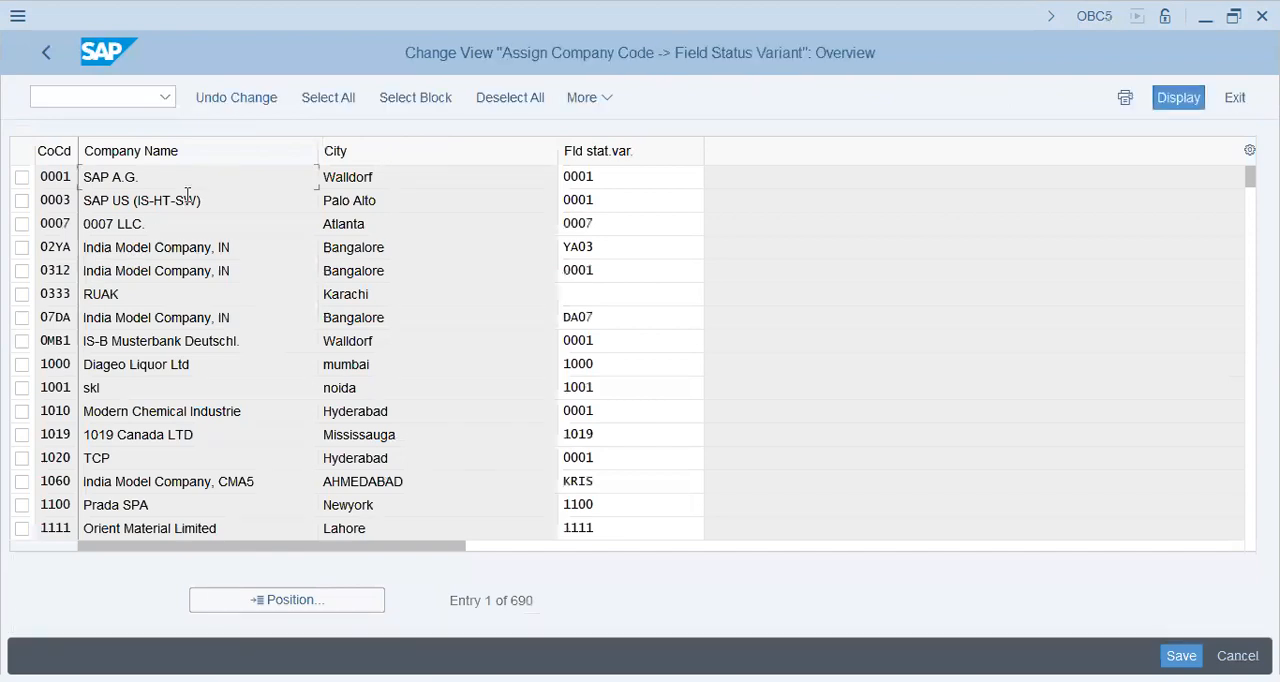
Step: Find company code DAP1 in the assignment list and set its field status variant to DAP1
{"action": "left_click", "coordinate": [341, 600]}
{"action": "type", "text": "dap1"}
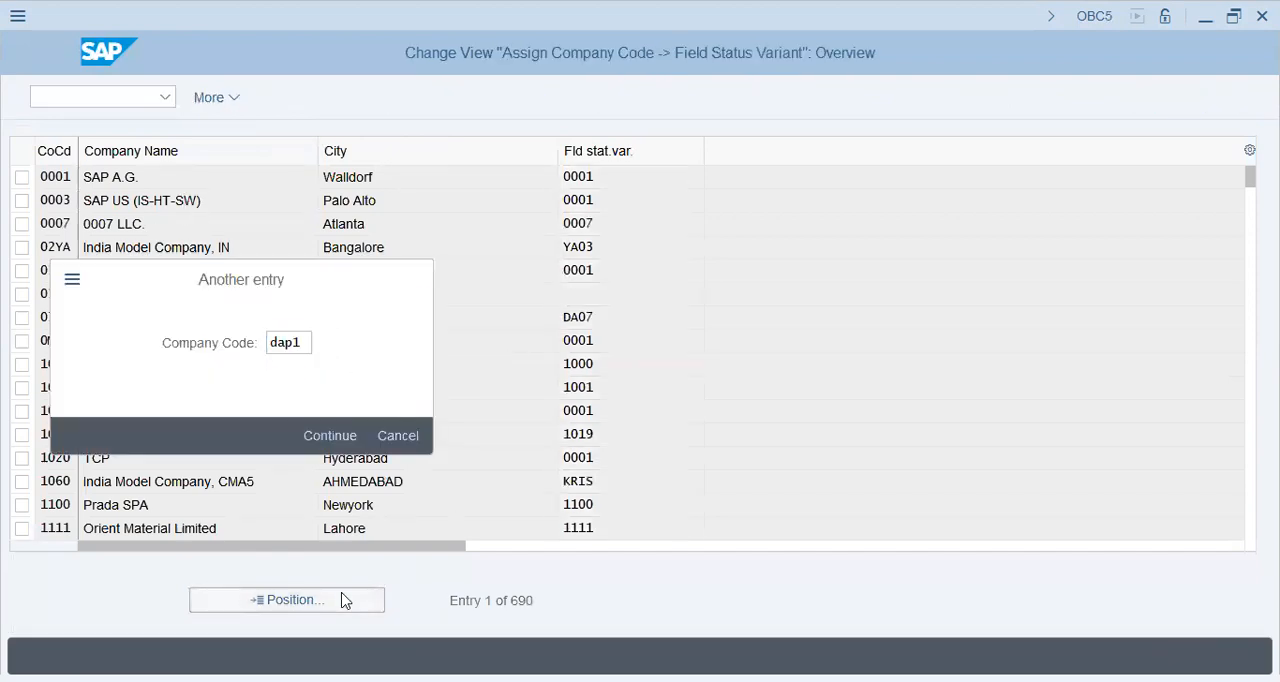
{"action": "key", "text": "Return"}
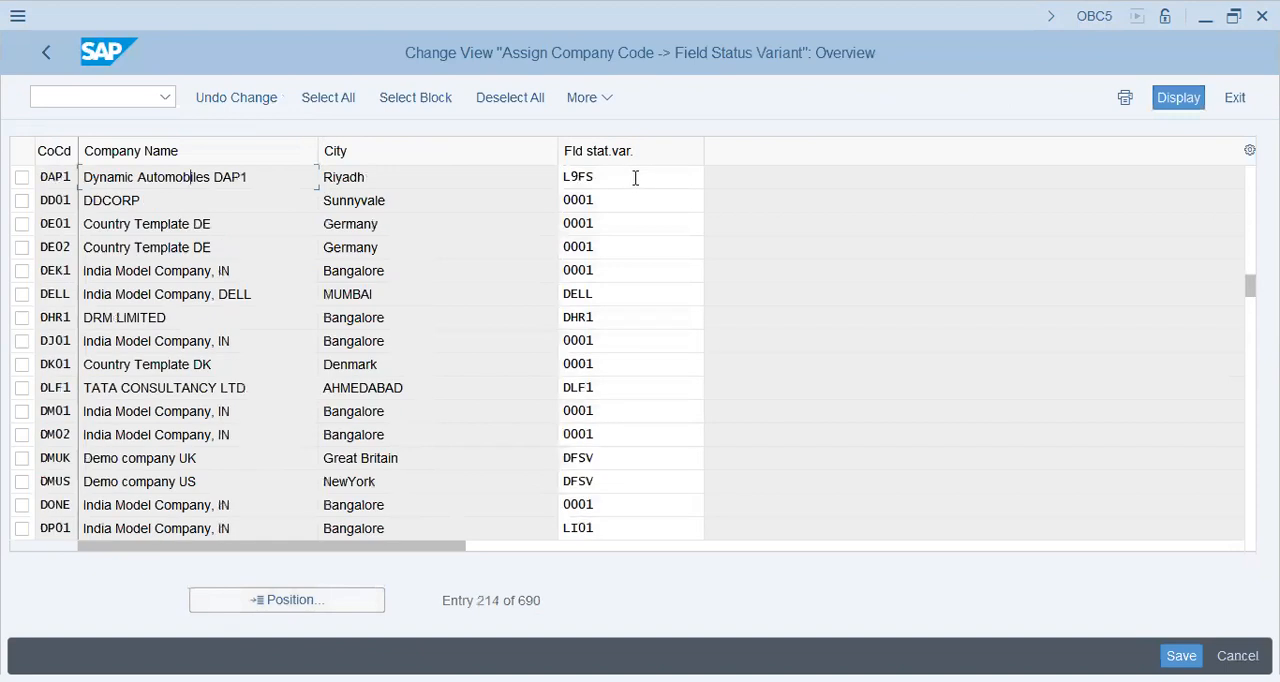
{"action": "left_click", "coordinate": [635, 178]}
{"action": "type", "text": "dap1"}
{"action": "key", "text": "Return"}
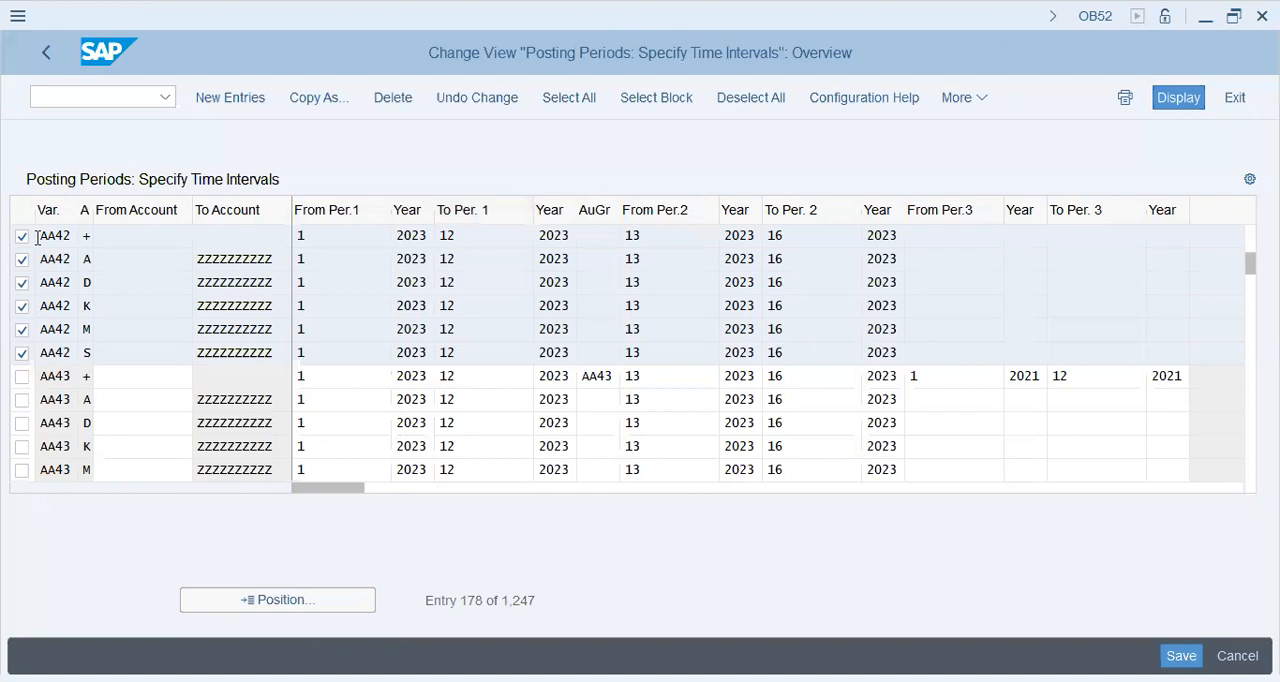
Step: Copy the selected AA42 posting period entries and set the variant of the copied + row to DAP1
{"action": "left_click", "coordinate": [598, 288]}
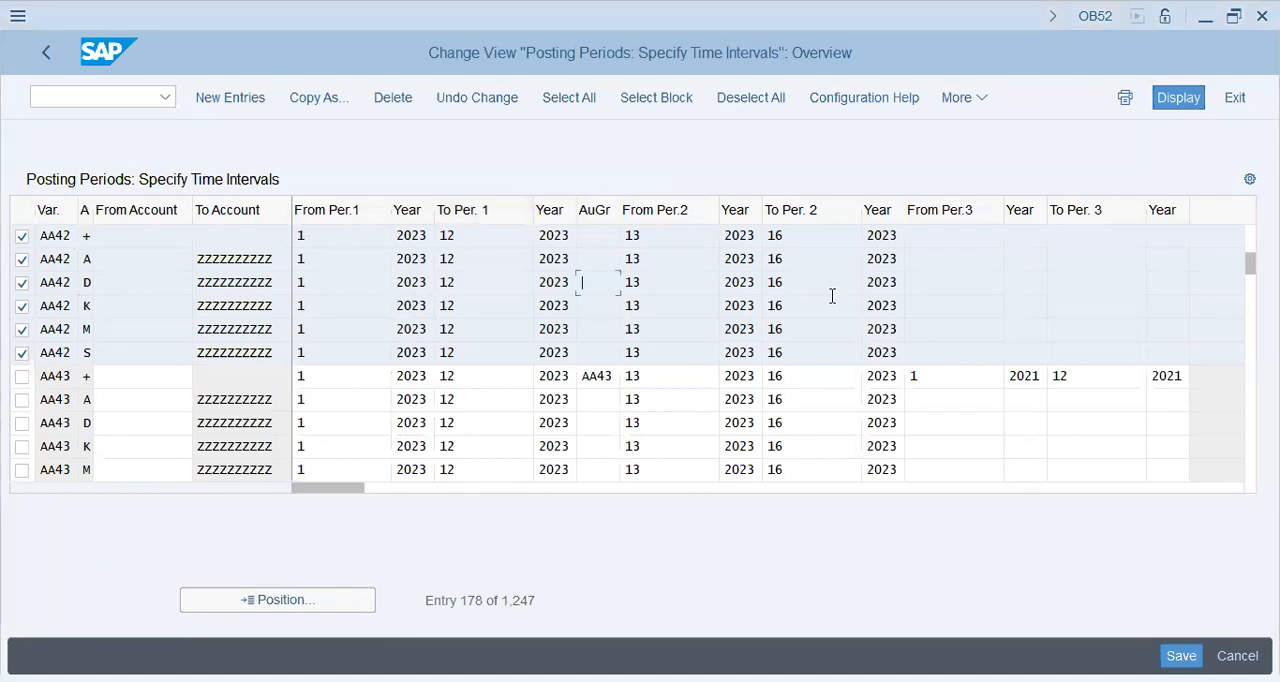
{"action": "left_click", "coordinate": [146, 353]}
{"action": "left_click", "coordinate": [320, 98]}
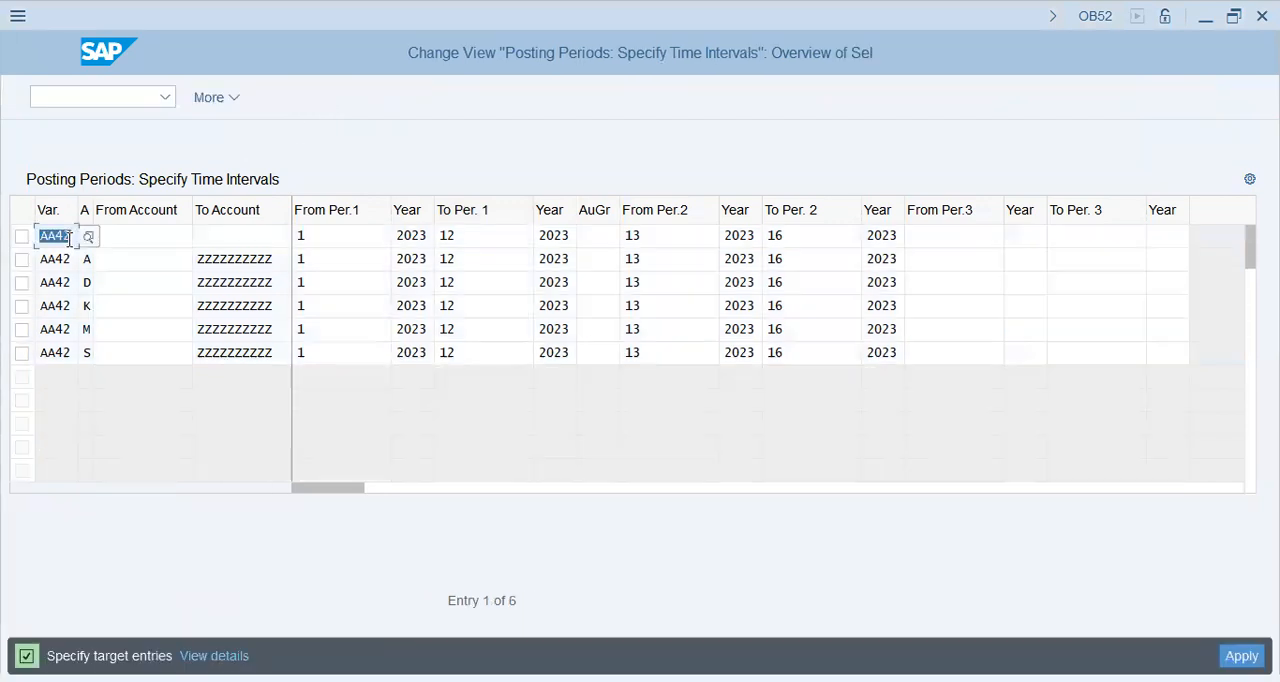
{"action": "type", "text": "dap1"}
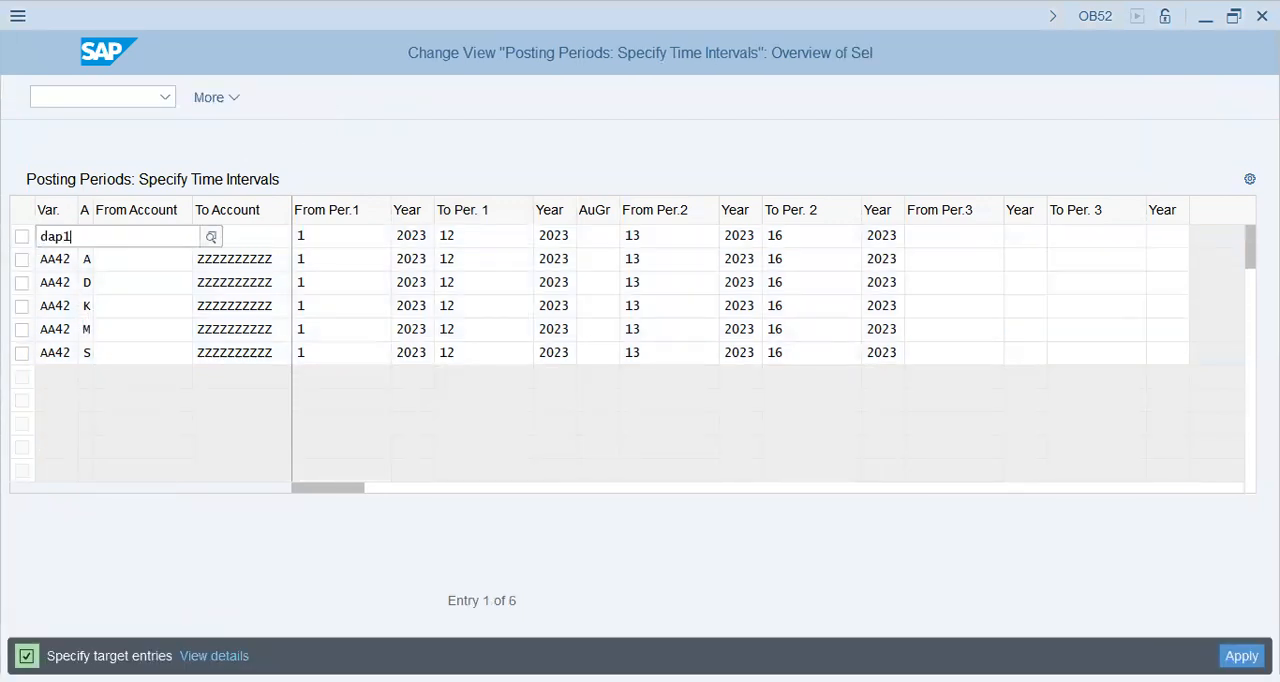
{"action": "key", "text": "Return"}
Step: Change the variant of the copied rows for account types A, D and K to DAP1
{"action": "key", "text": "Tab"}
{"action": "key", "text": "Tab"}
{"action": "key", "text": "shift+Tab"}
{"action": "key", "text": "shift+Tab"}
{"action": "key", "text": "Right"}
{"action": "key", "text": "Down"}
{"action": "key", "text": "shift+Left"}
{"action": "key", "text": "shift+Left"}
{"action": "key", "text": "shift+Left"}
{"action": "key", "text": "shift+Left"}
{"action": "key", "text": "ctrl+v"}
{"action": "key", "text": "Down"}
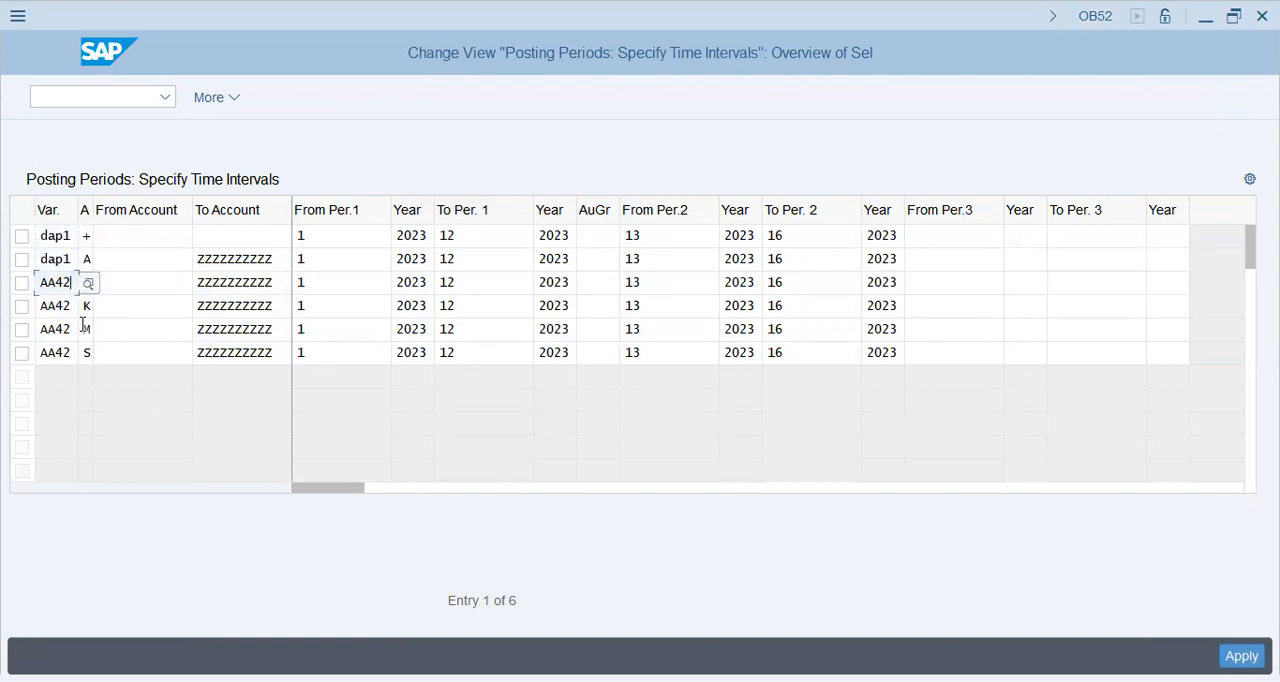
{"action": "key", "text": "shift+Right"}
{"action": "key", "text": "shift+Right"}
{"action": "key", "text": "shift+Right"}
{"action": "key", "text": "shift+Right"}
{"action": "key", "text": "ctrl+v"}
{"action": "key", "text": "Down"}
{"action": "key", "text": "shift+Right"}
{"action": "key", "text": "shift+Right"}
{"action": "key", "text": "shift+Right"}
{"action": "key", "text": "shift+Right"}
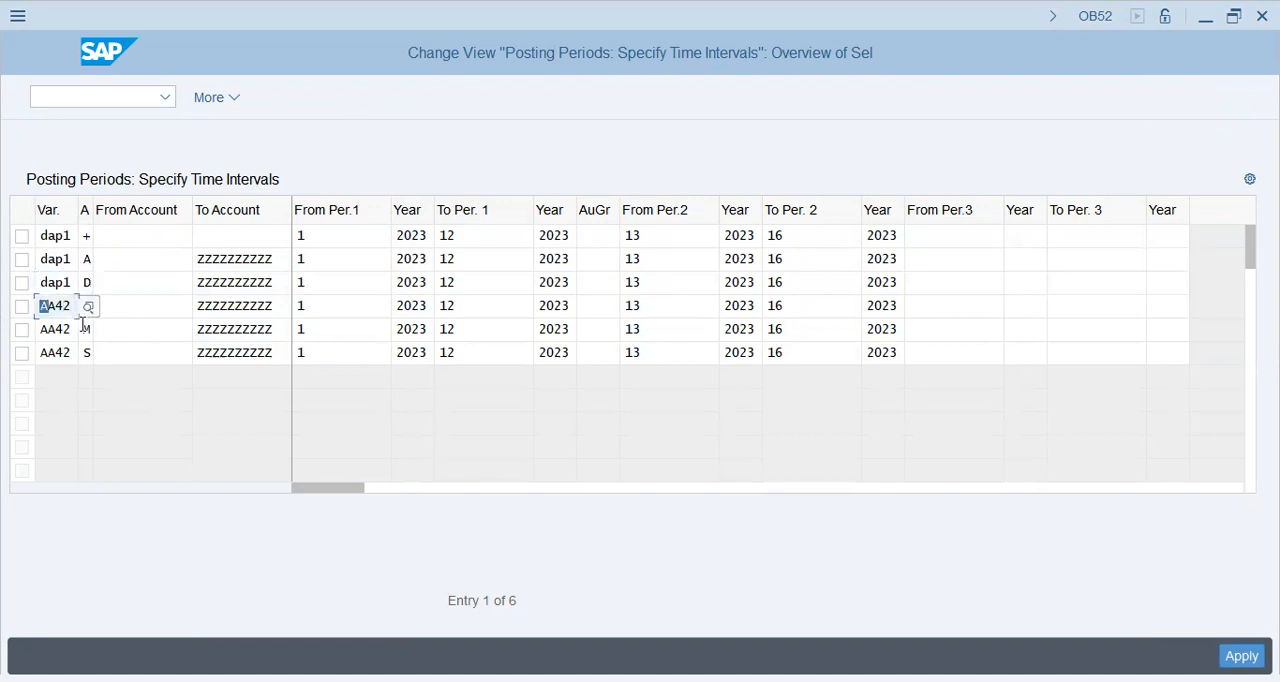
{"action": "key", "text": "ctrl+v"}
Step: Set the variant of the copied M and S rows to DAP1 and save the new entries in the DAP-1 FICO Config customizing request
{"action": "key", "text": "Down"}
{"action": "key", "text": "shift+Left"}
{"action": "key", "text": "shift+Left"}
{"action": "key", "text": "shift+Left"}
{"action": "key", "text": "shift+Left"}
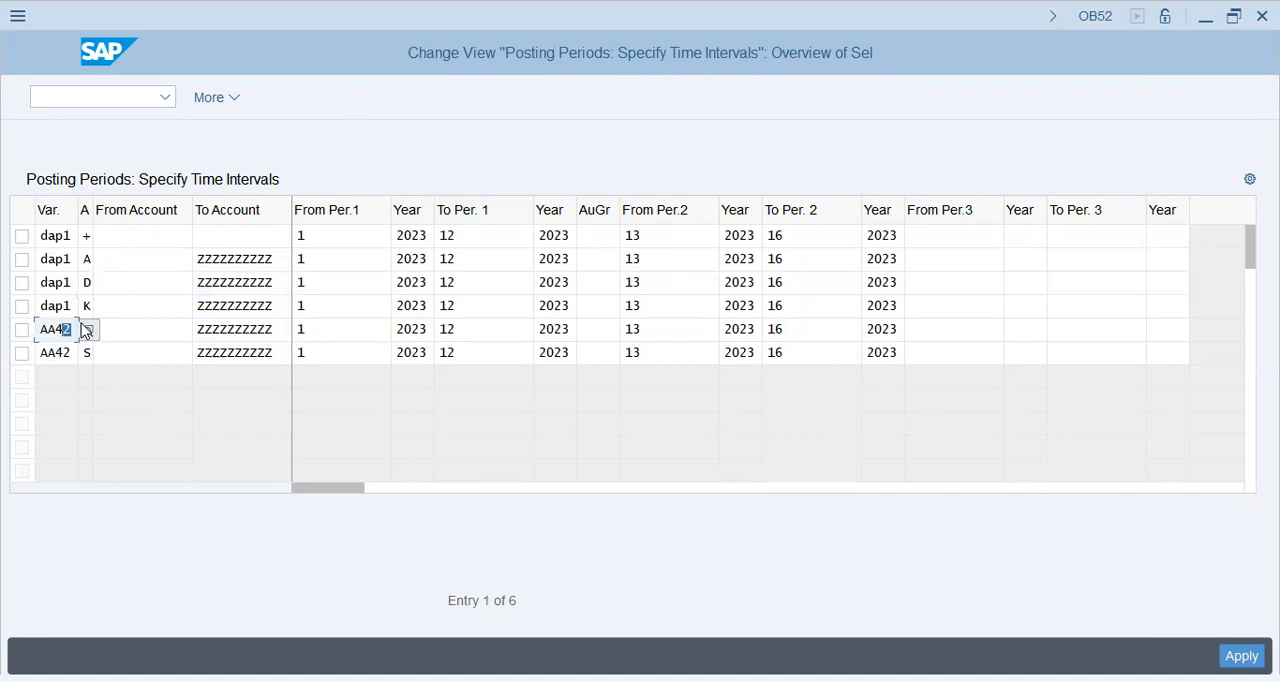
{"action": "key", "text": "ctrl+v"}
{"action": "key", "text": "Down"}
{"action": "key", "text": "shift+Left"}
{"action": "key", "text": "shift+Left"}
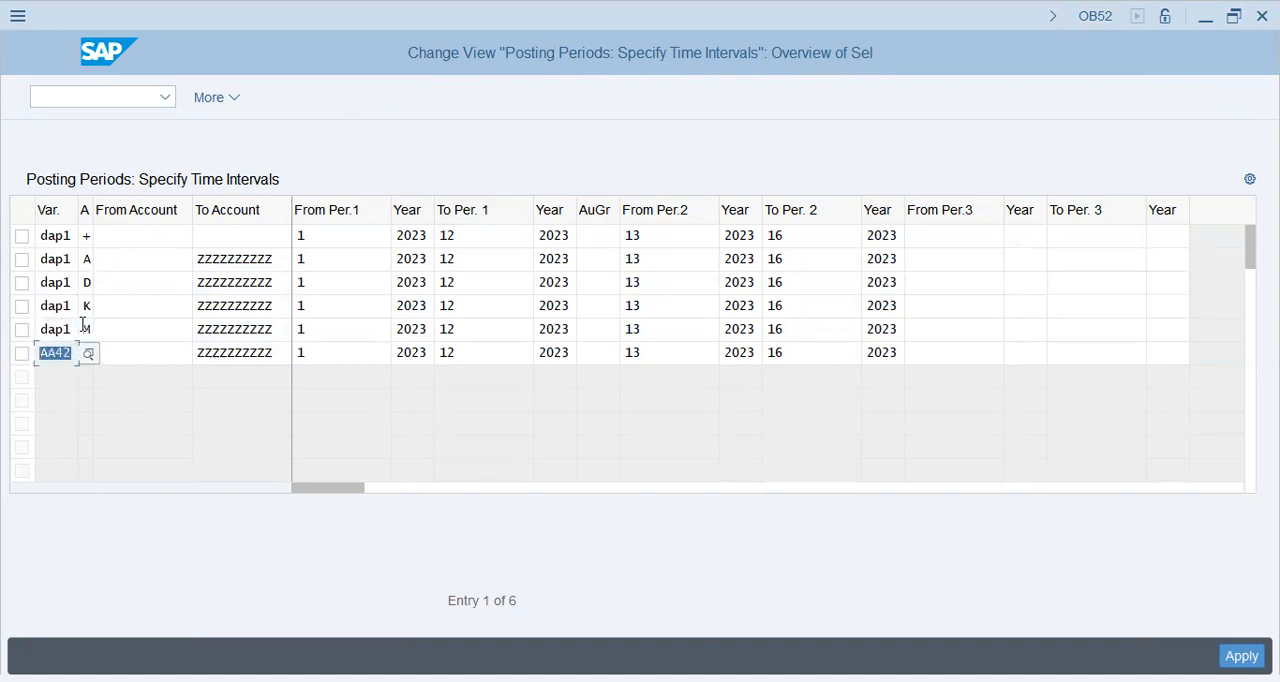
{"action": "type", "text": "dap1"}
{"action": "key", "text": "Return"}
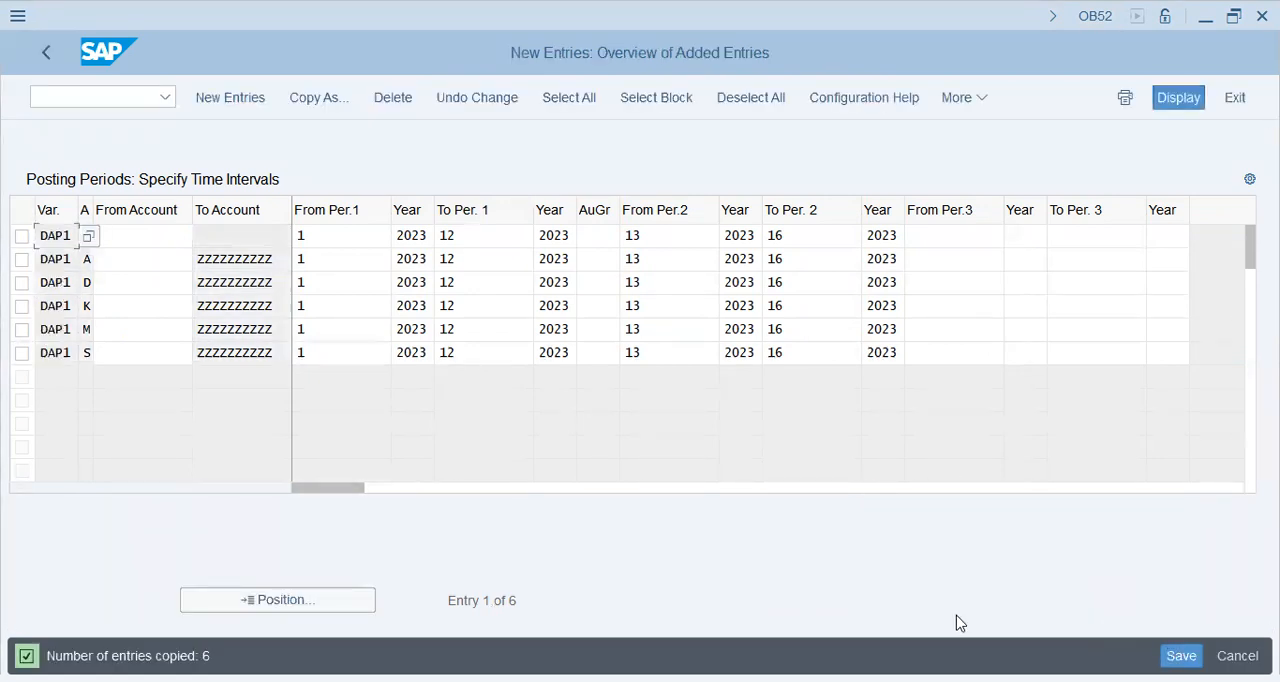
{"action": "key", "text": "ctrl+s"}
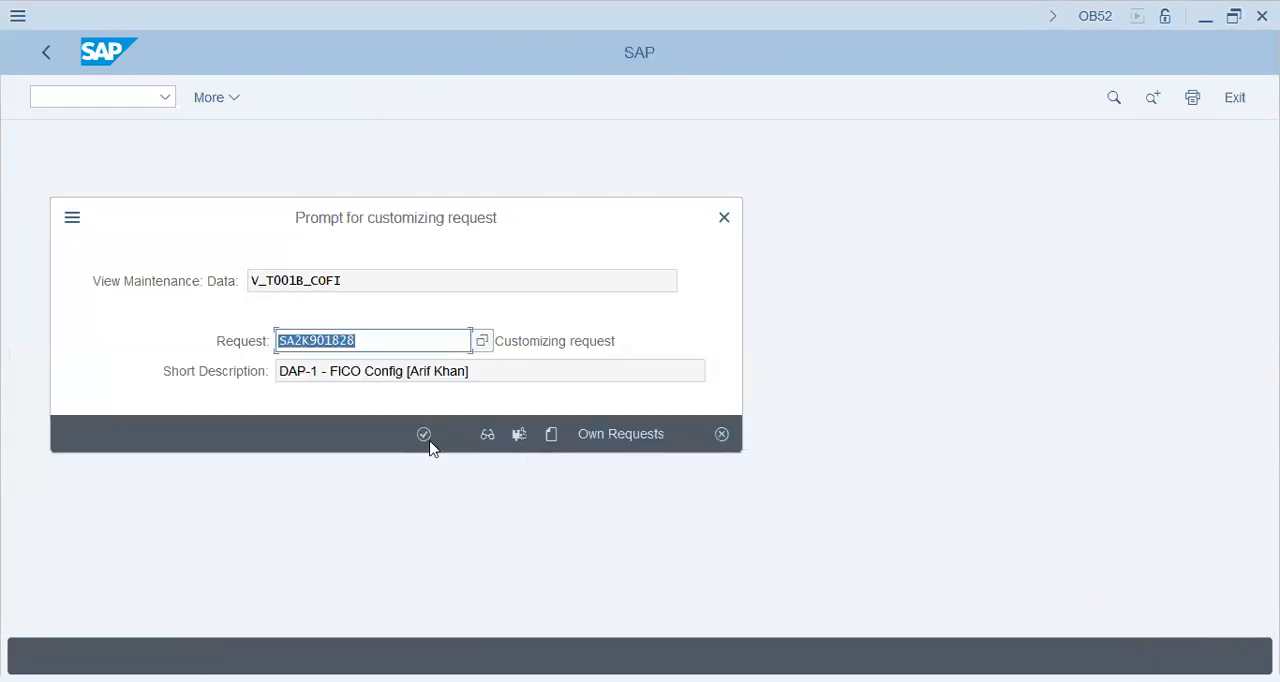
{"action": "left_click", "coordinate": [428, 438]}
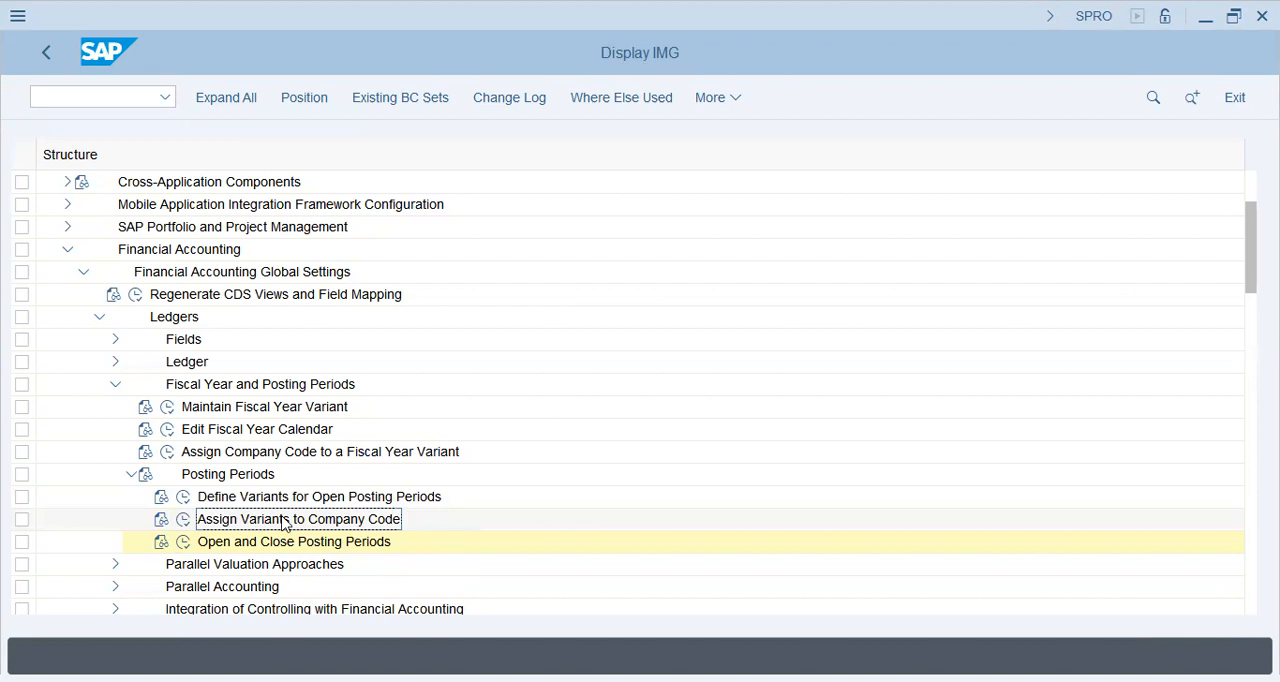
Step: Run the Open and Close Posting Periods activity for posting period variant DAP1
{"action": "left_click", "coordinate": [182, 541]}
{"action": "type", "text": "da1"}
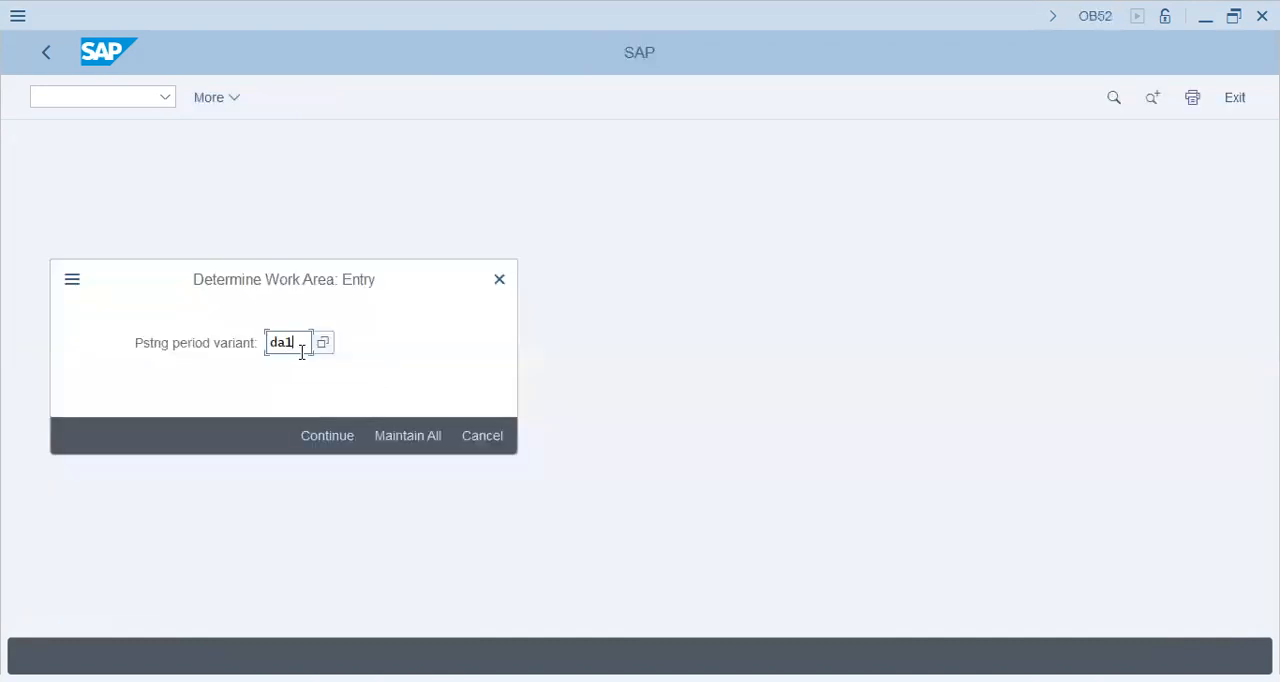
{"action": "left_click", "coordinate": [295, 370]}
{"action": "left_click", "coordinate": [317, 430]}
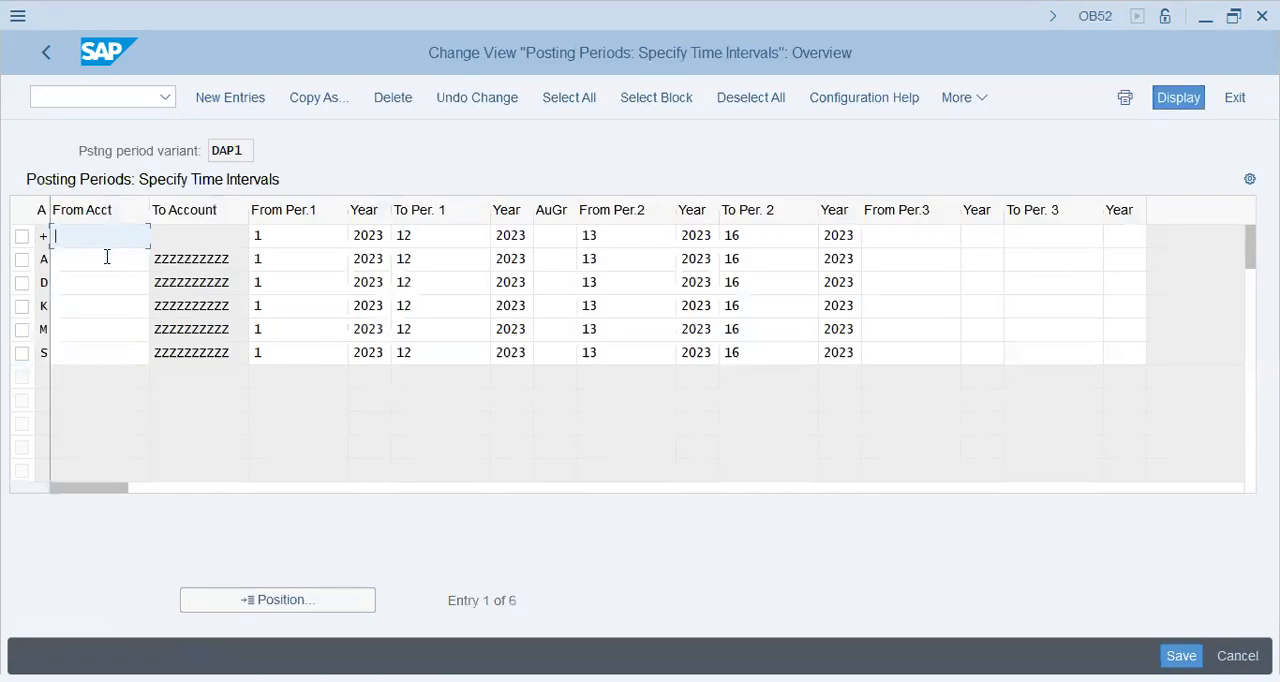
Step: Examine the posting period intervals of variant DAP1, including the account types, from-accounts, first period and third period range
{"action": "left_click", "coordinate": [107, 258]}
{"action": "left_click", "coordinate": [104, 290]}
{"action": "left_click_drag", "start_coordinate": [243, 149], "coordinate": [198, 149]}
{"action": "left_click", "coordinate": [219, 149]}
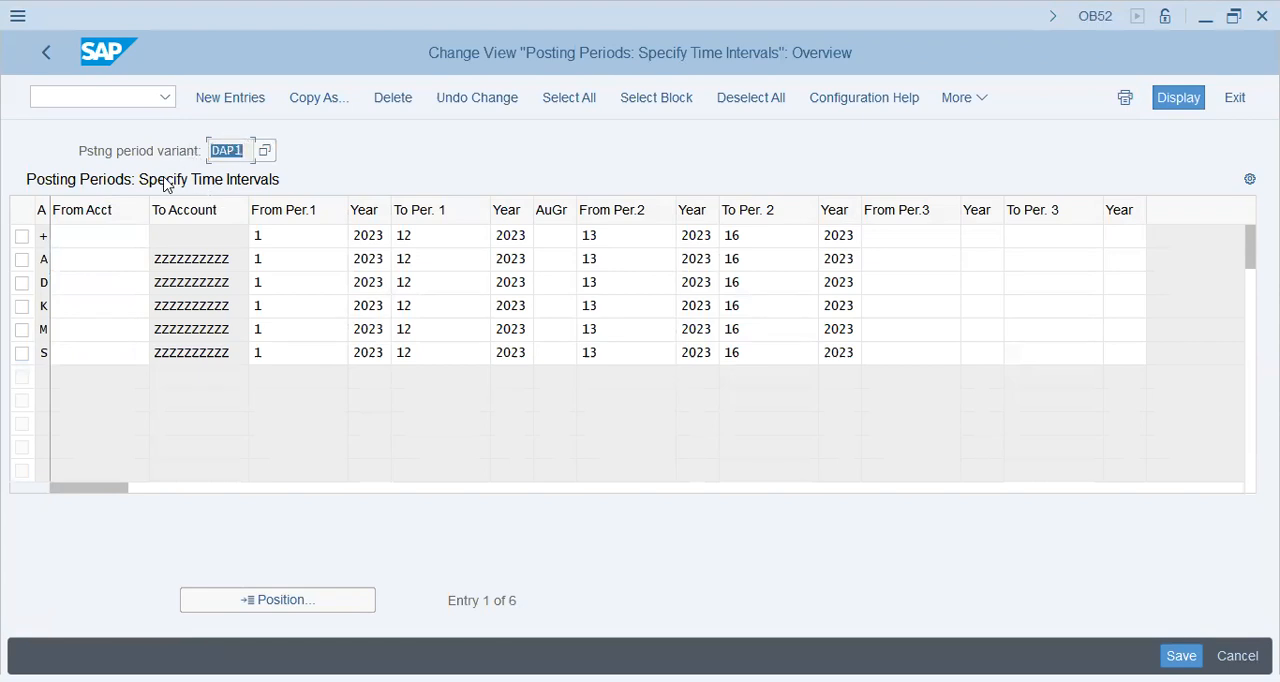
{"action": "left_click", "coordinate": [234, 148]}
{"action": "left_click_drag", "start_coordinate": [247, 153], "coordinate": [164, 156]}
{"action": "left_click", "coordinate": [303, 281]}
{"action": "left_click", "coordinate": [287, 260]}
{"action": "left_click", "coordinate": [296, 283]}
{"action": "left_click", "coordinate": [298, 305]}
{"action": "left_click", "coordinate": [300, 353]}
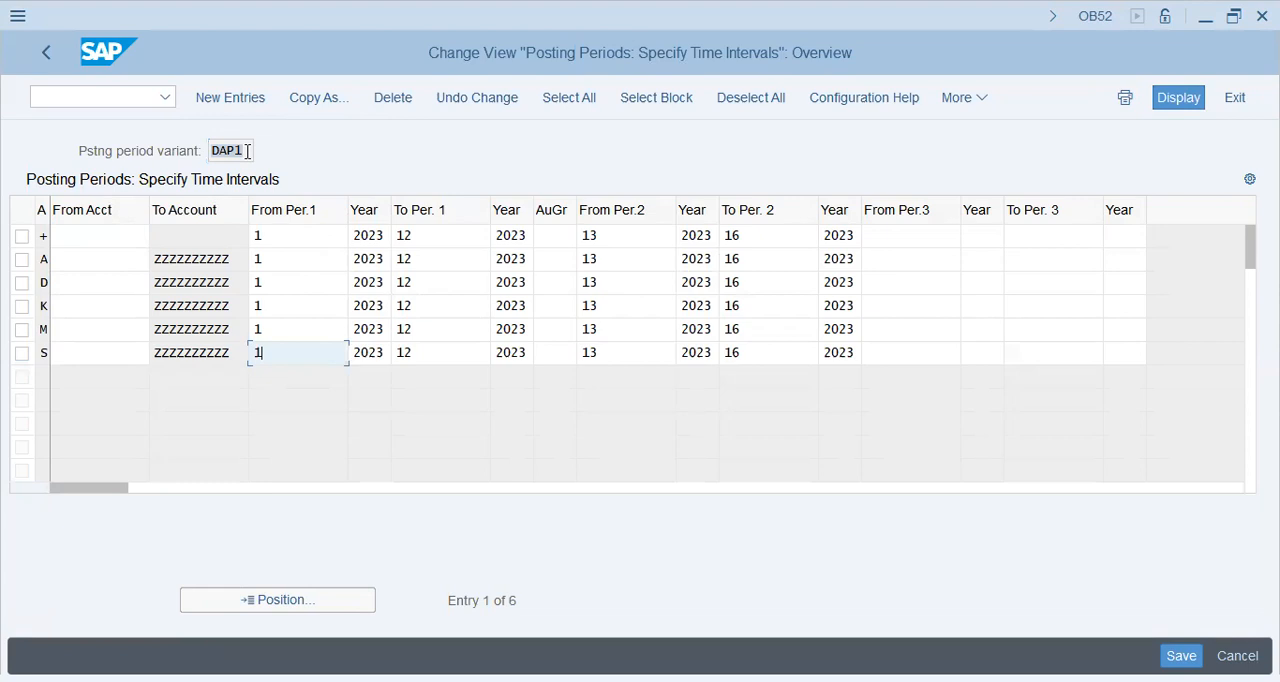
{"action": "left_click", "coordinate": [871, 307]}
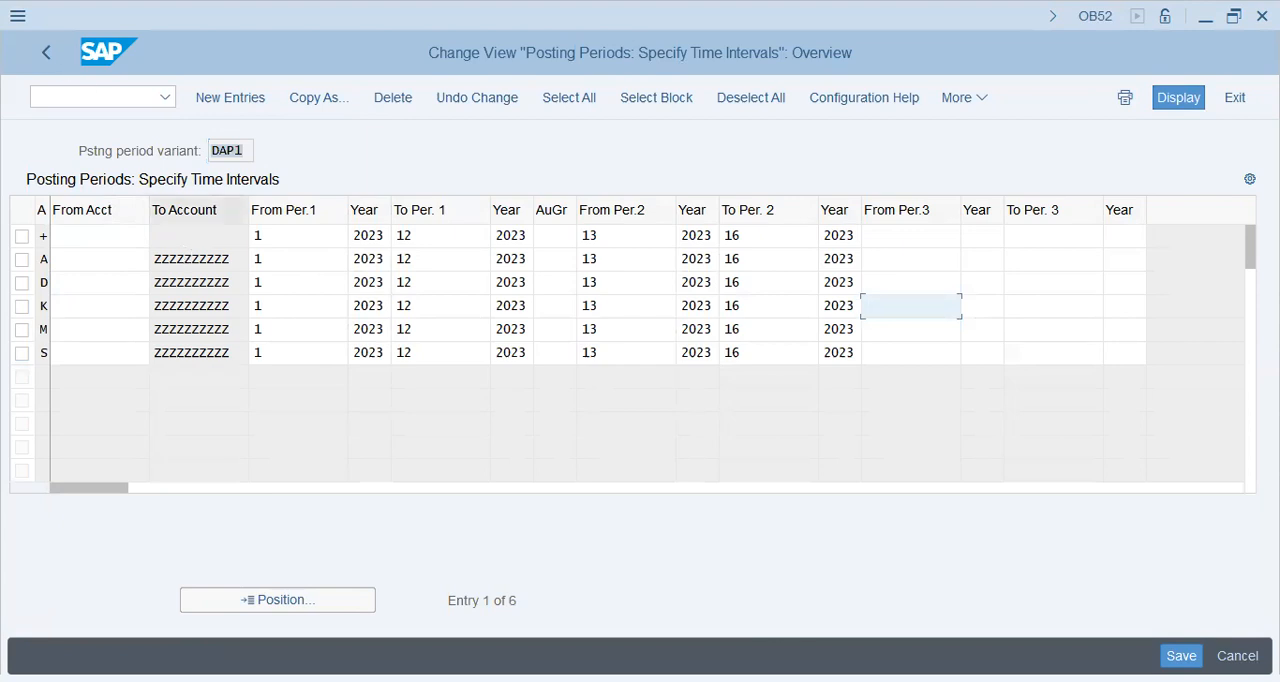
Step: Leave the posting period intervals and run the Maintain Fiscal Year Variant activity under Fiscal Year and Posting Periods
{"action": "key", "text": "F3"}
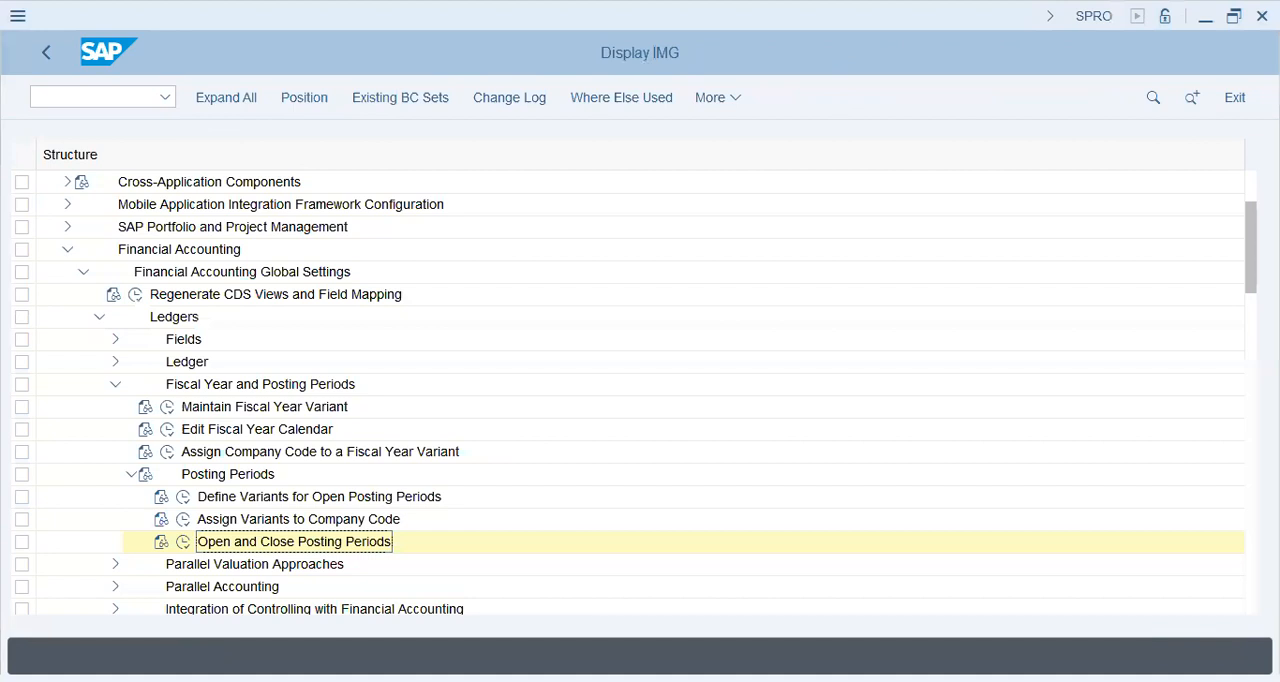
{"action": "left_click", "coordinate": [115, 388]}
{"action": "left_click", "coordinate": [99, 318]}
{"action": "left_click", "coordinate": [98, 320]}
{"action": "left_click", "coordinate": [115, 384]}
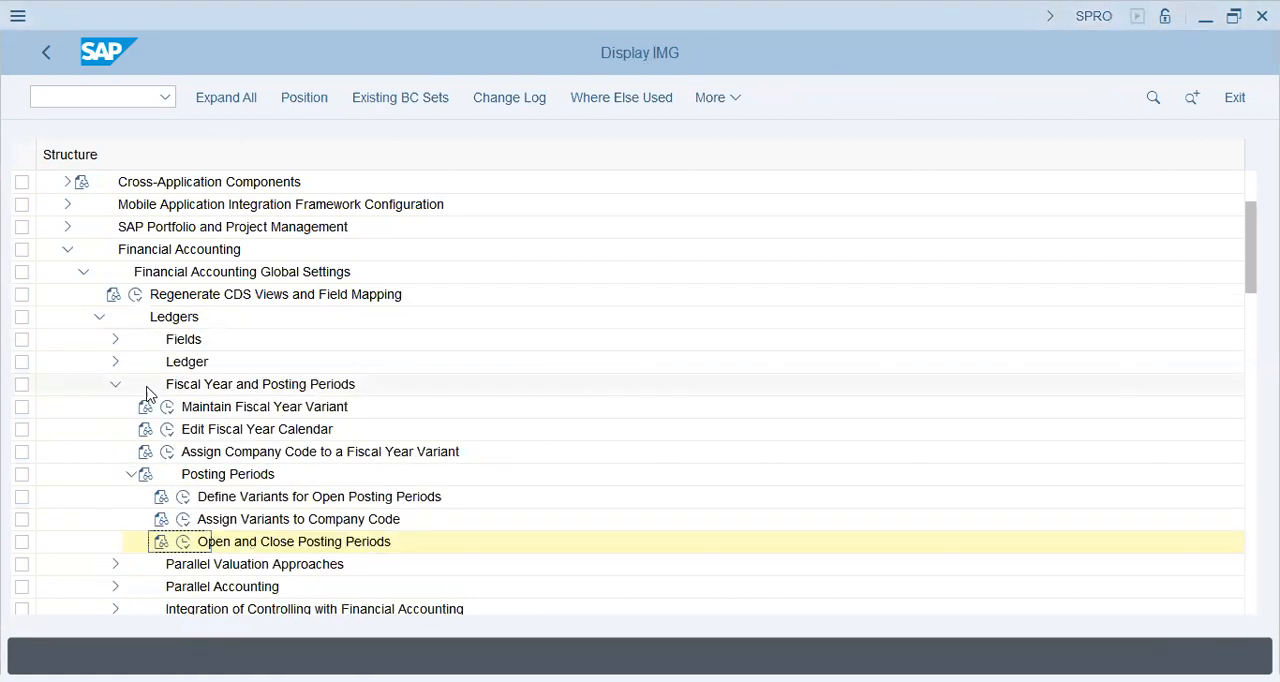
{"action": "left_click", "coordinate": [194, 410]}
{"action": "left_click", "coordinate": [166, 409]}
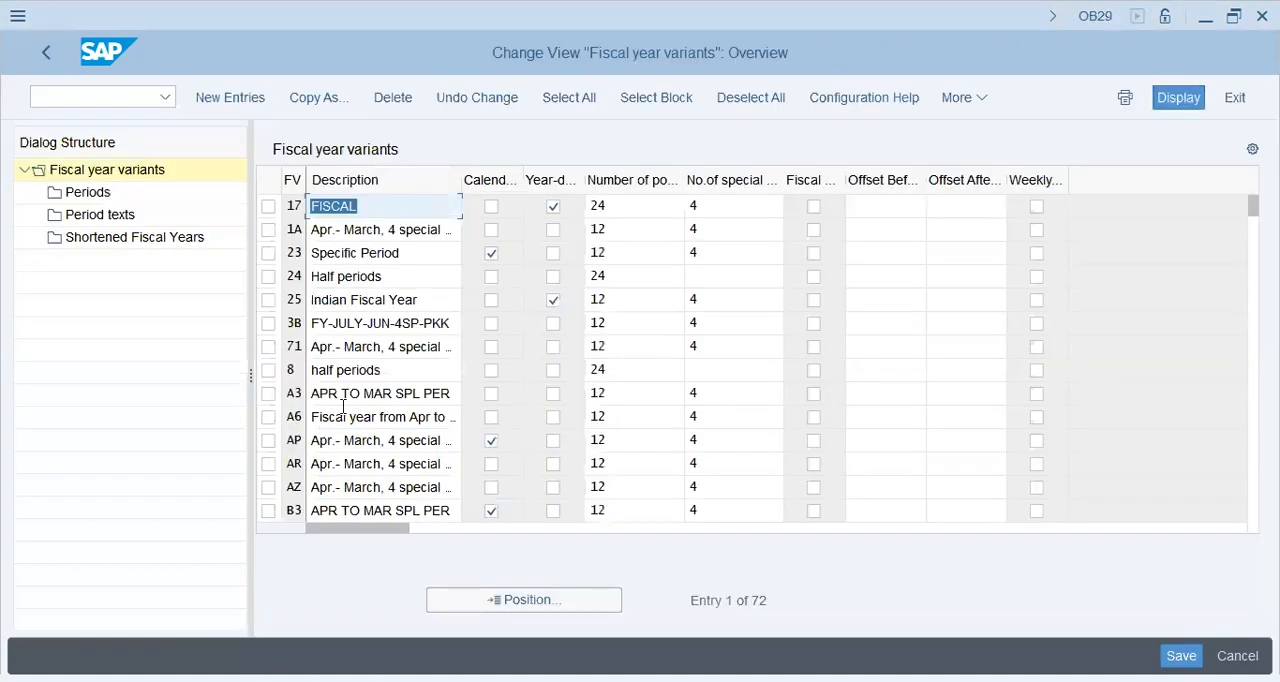
Step: Examine the list of fiscal year variants, especially the description, posting periods and special periods of K4, and return to the IMG
{"action": "left_click", "coordinate": [362, 343]}
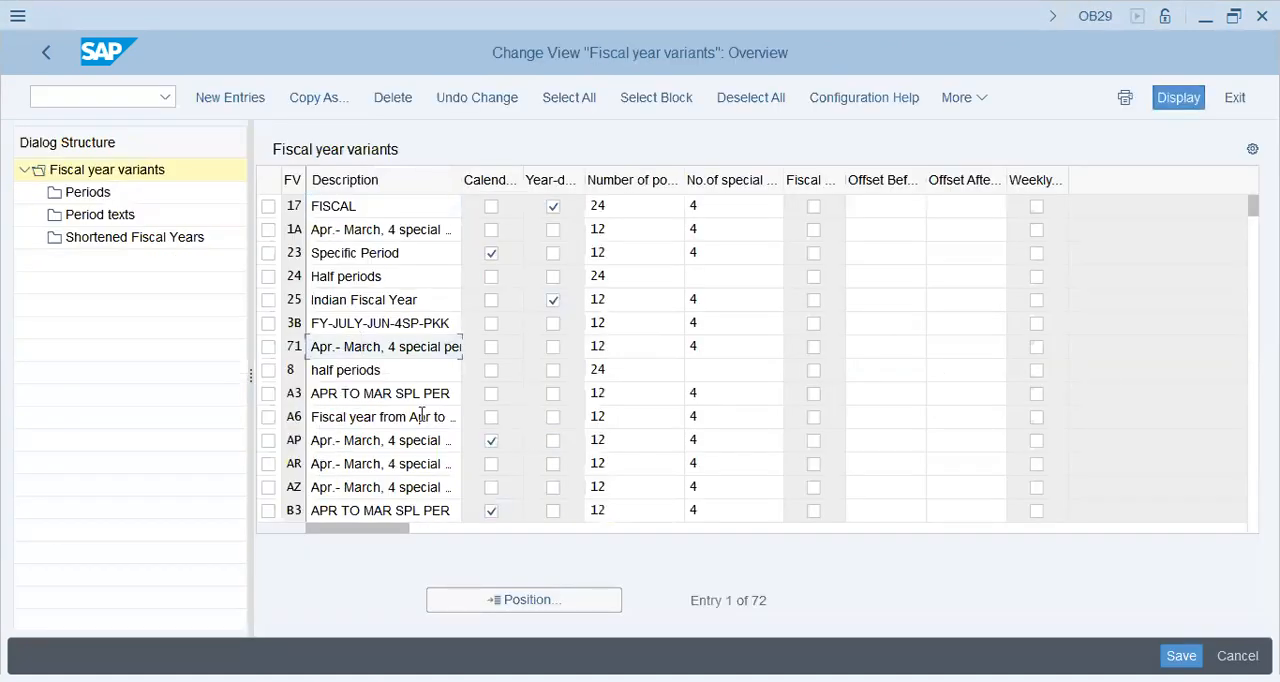
{"action": "scroll", "coordinate": [422, 416], "scroll_direction": "down", "scroll_amount": 3}
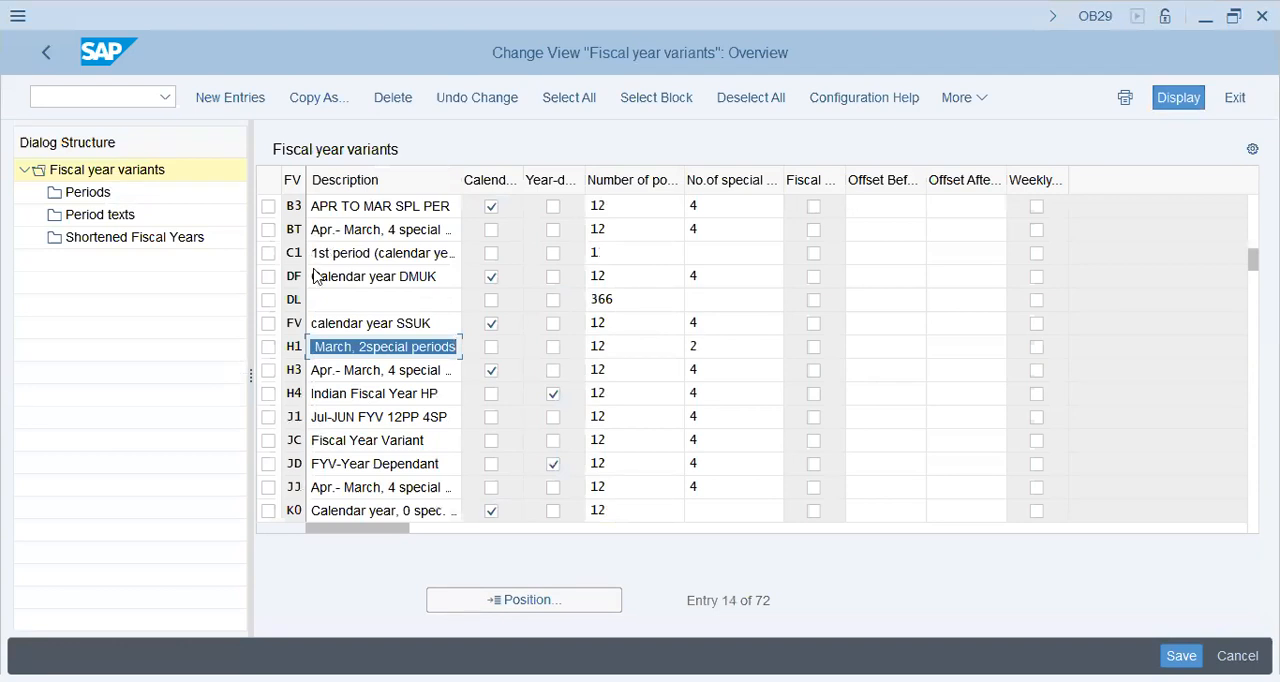
{"action": "scroll", "coordinate": [360, 422], "scroll_direction": "down", "scroll_amount": 5}
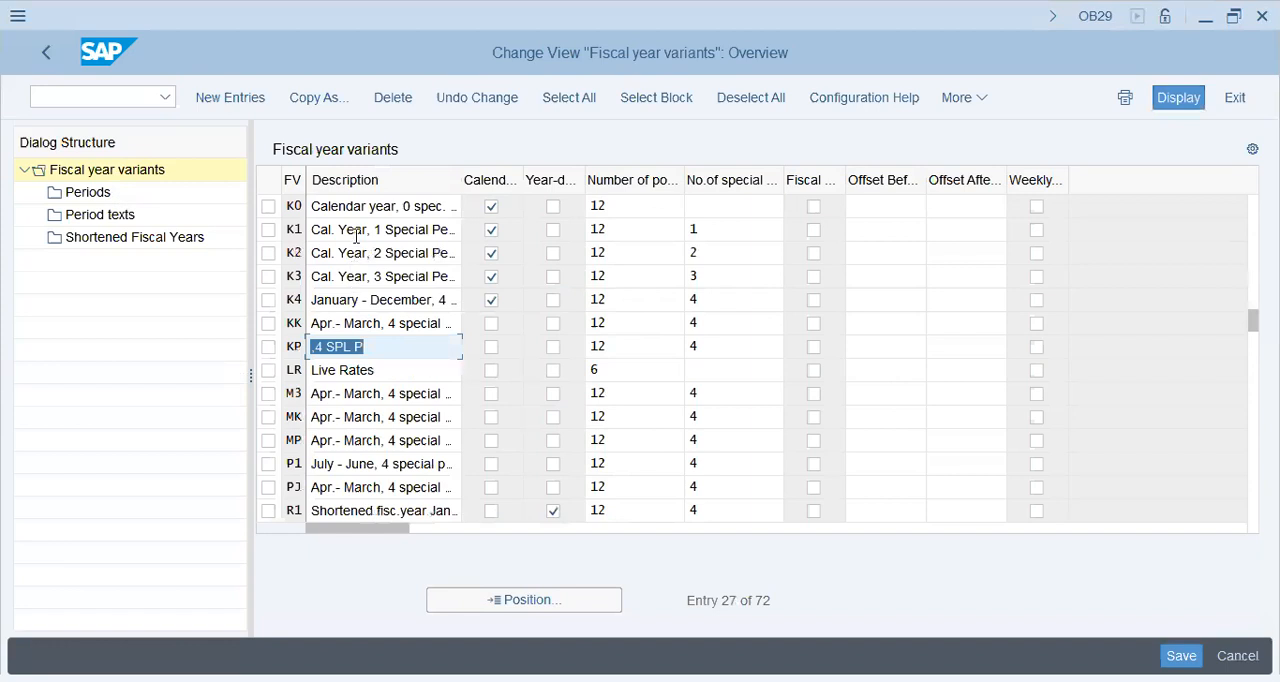
{"action": "left_click", "coordinate": [358, 232]}
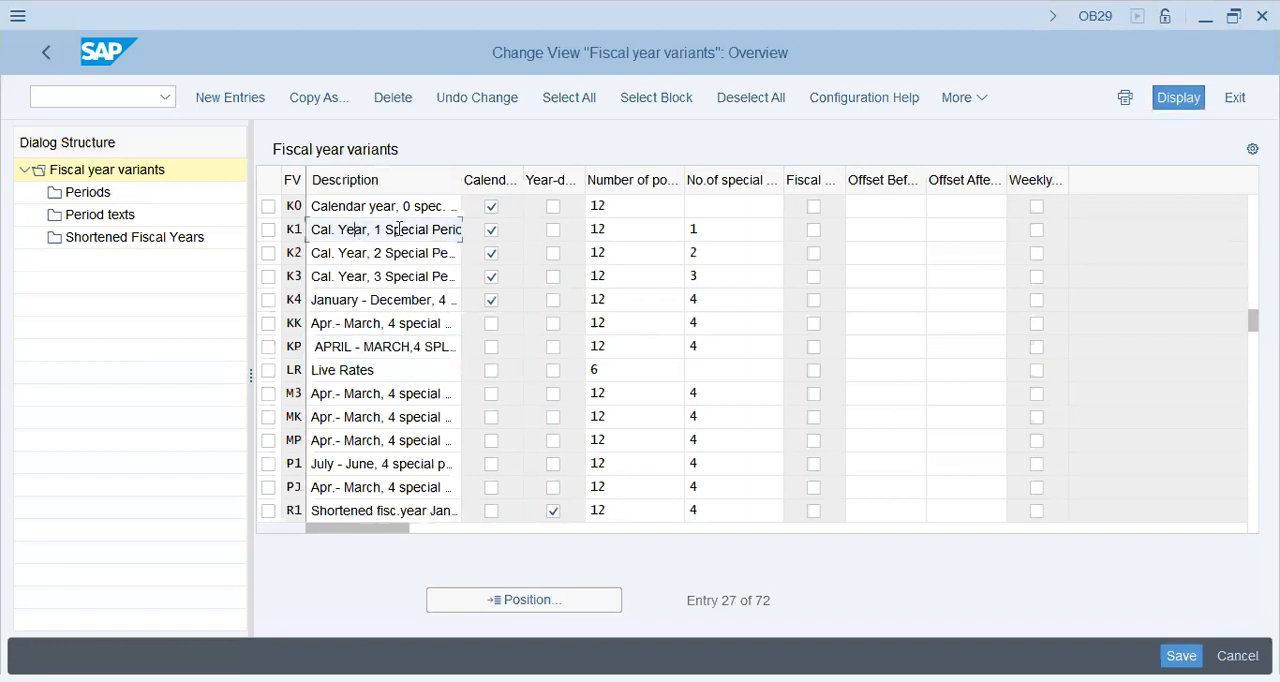
{"action": "left_click", "coordinate": [349, 305]}
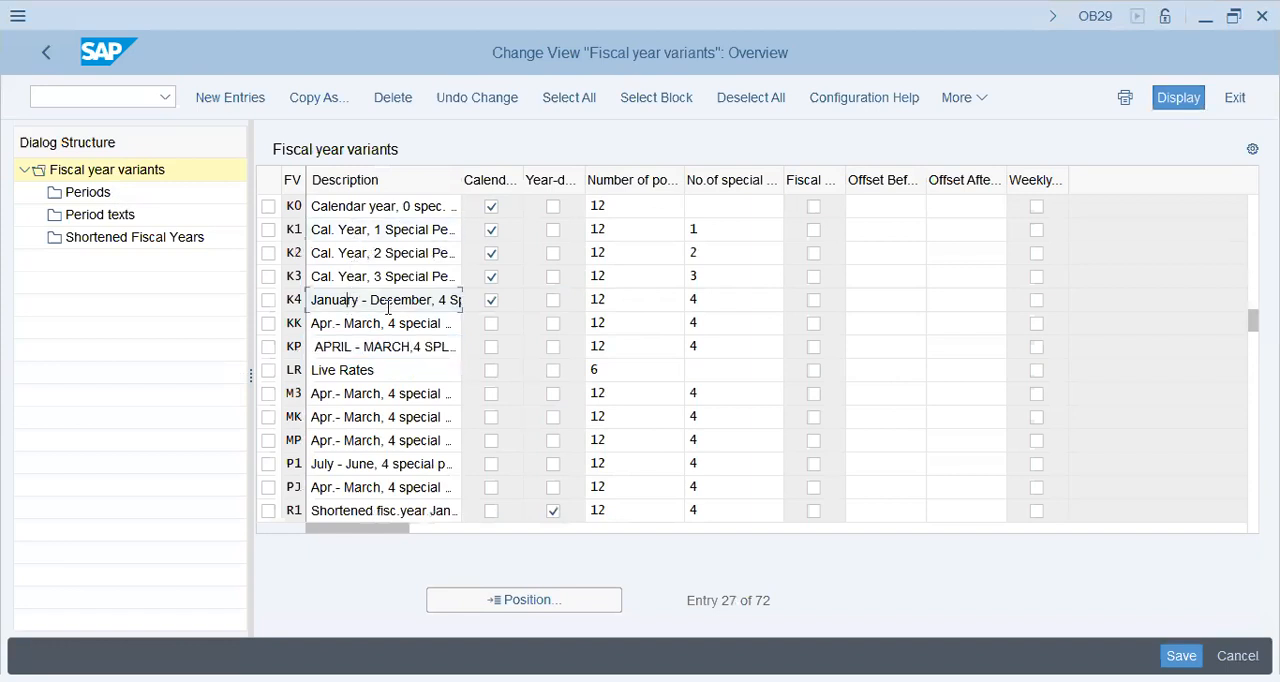
{"action": "left_click", "coordinate": [654, 299]}
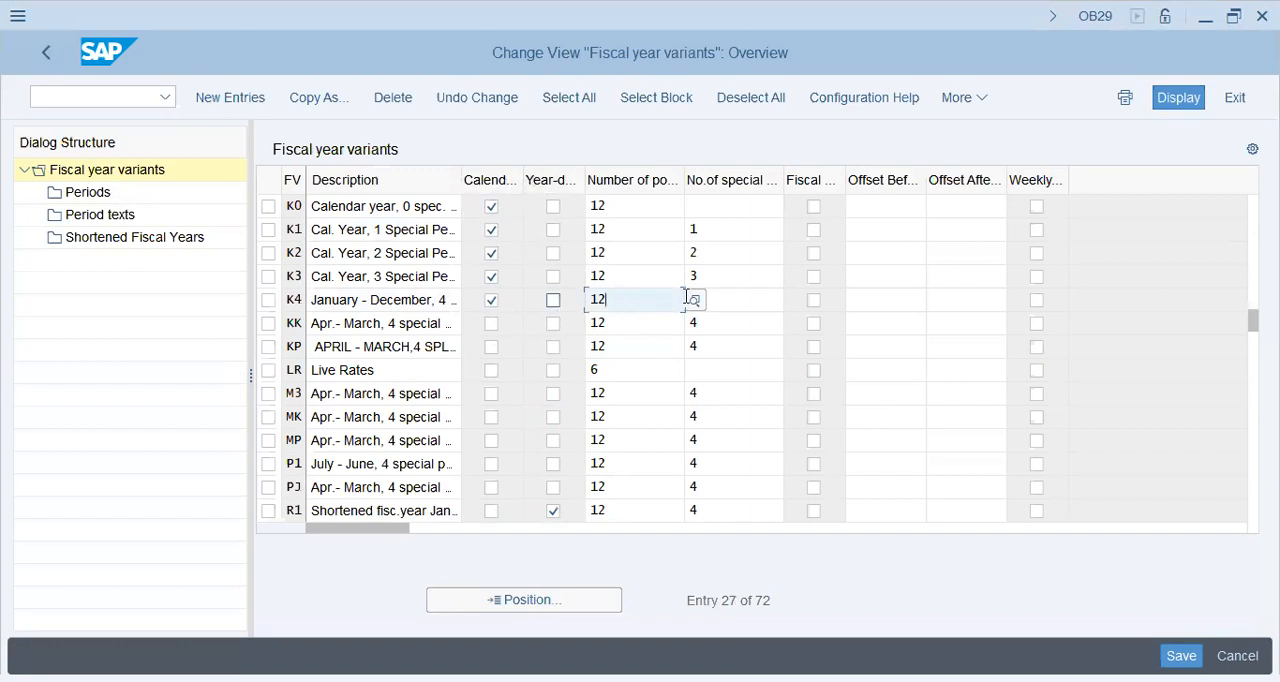
{"action": "left_click", "coordinate": [736, 299]}
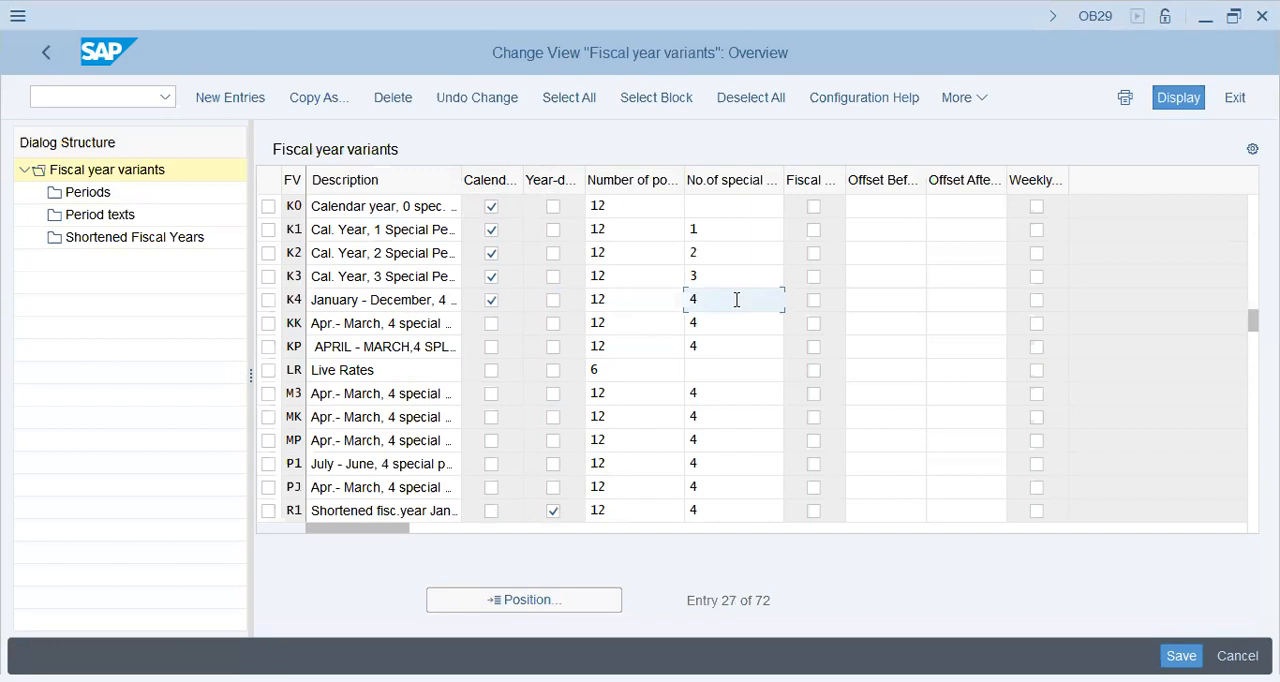
{"action": "left_click", "coordinate": [631, 300]}
{"action": "left_click", "coordinate": [748, 300]}
{"action": "left_click", "coordinate": [660, 300]}
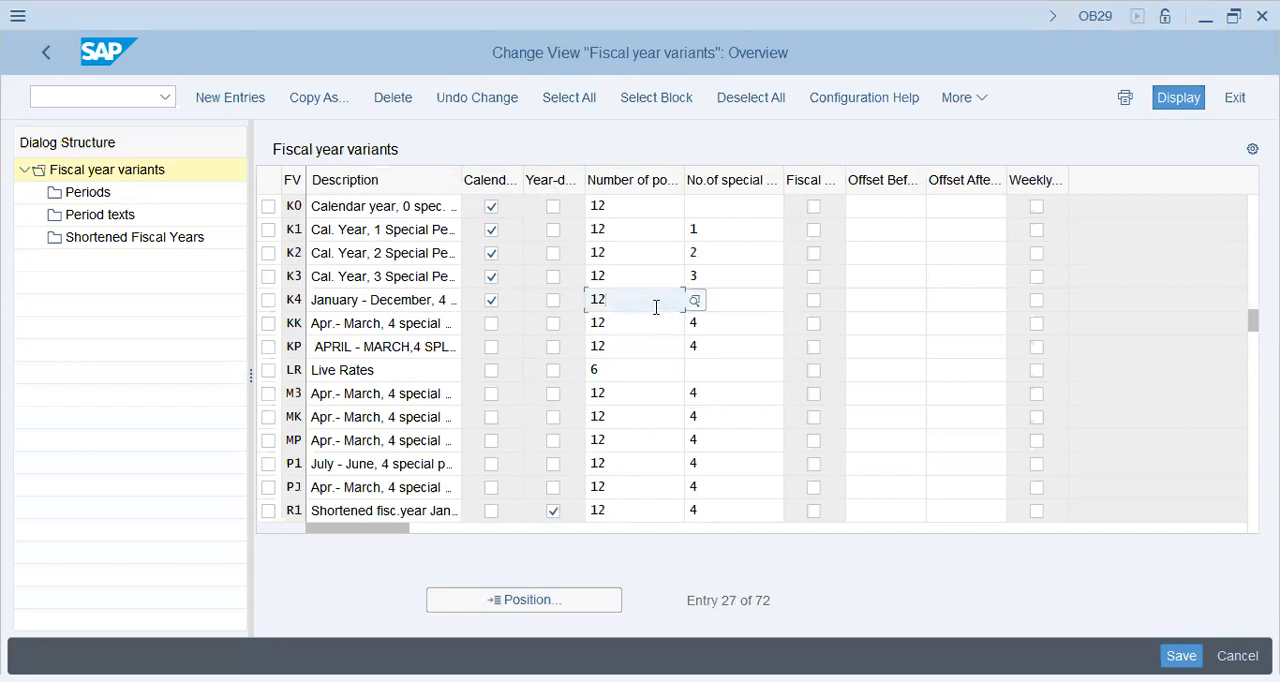
{"action": "left_click", "coordinate": [303, 300]}
{"action": "left_click", "coordinate": [44, 65]}
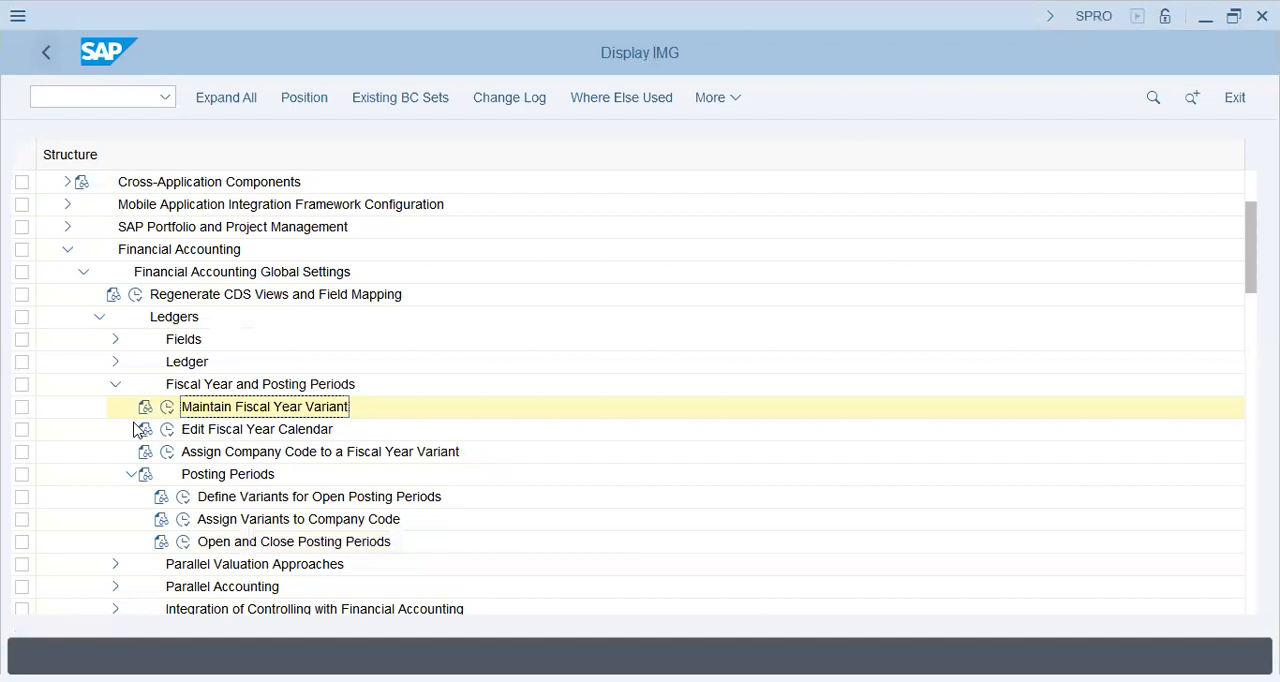
Step: Run the Assign Company Code to a Fiscal Year Variant activity and locate company code DAP1 in the list
{"action": "left_click", "coordinate": [167, 451]}
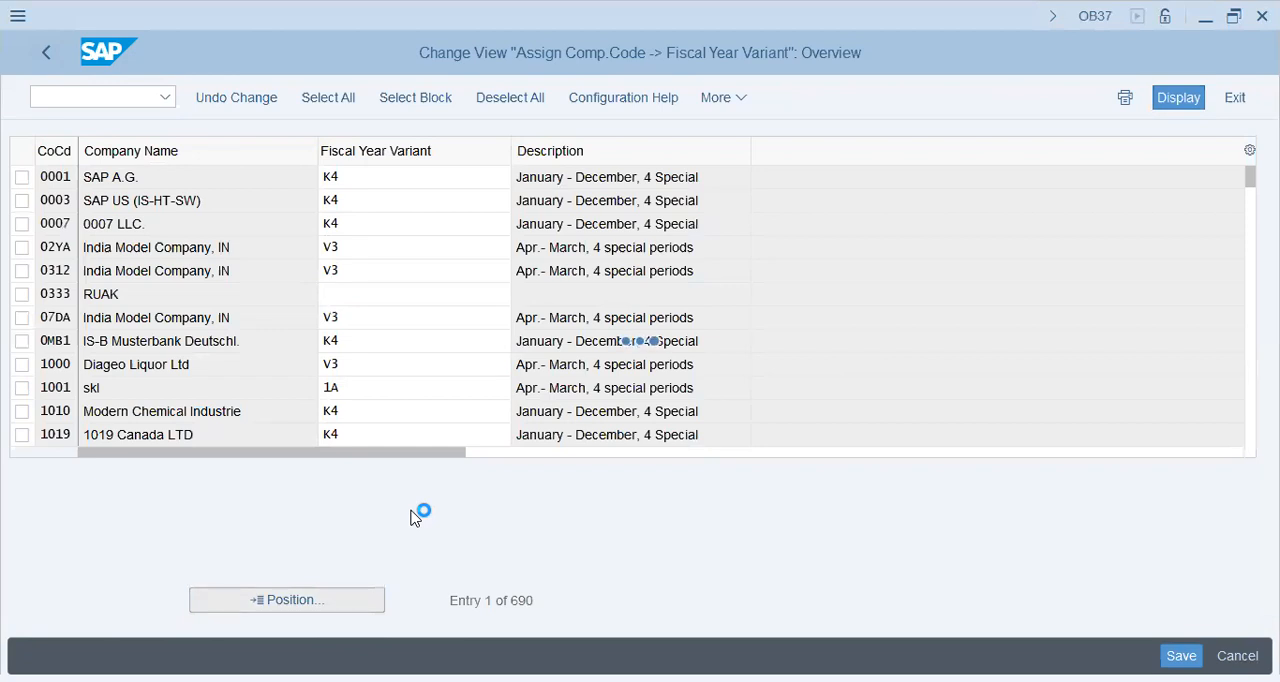
{"action": "type", "text": "dap1"}
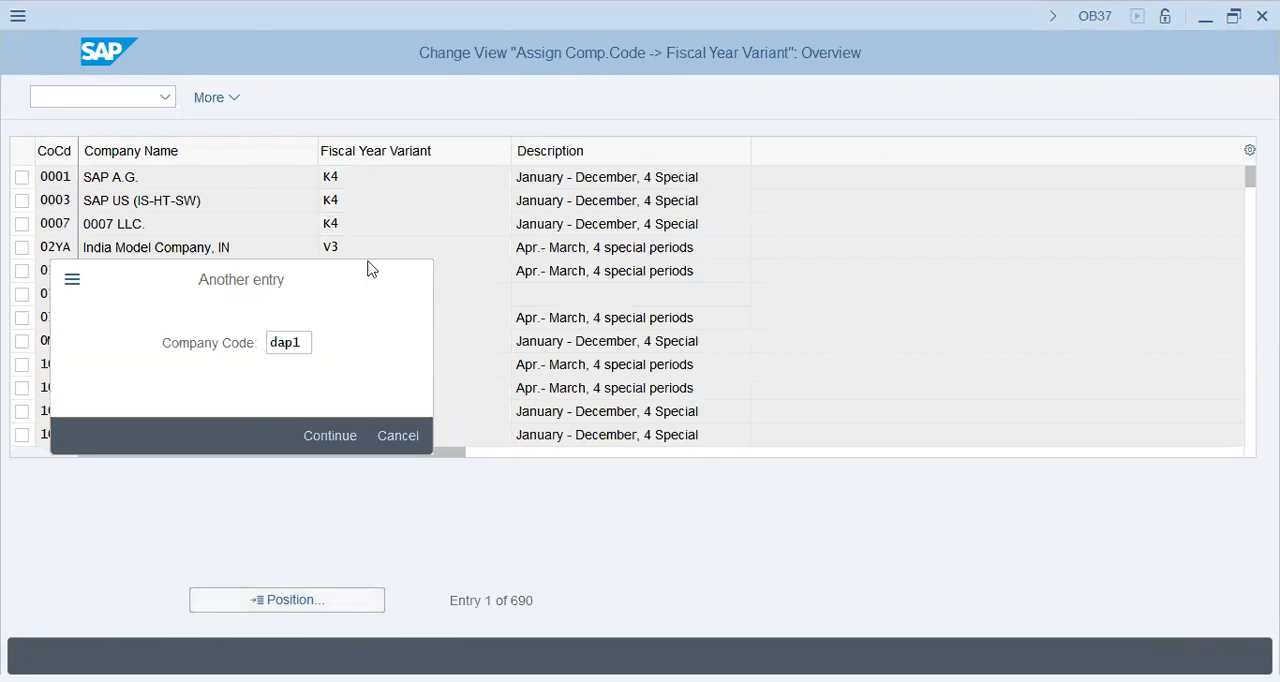
{"action": "key", "text": "Return"}
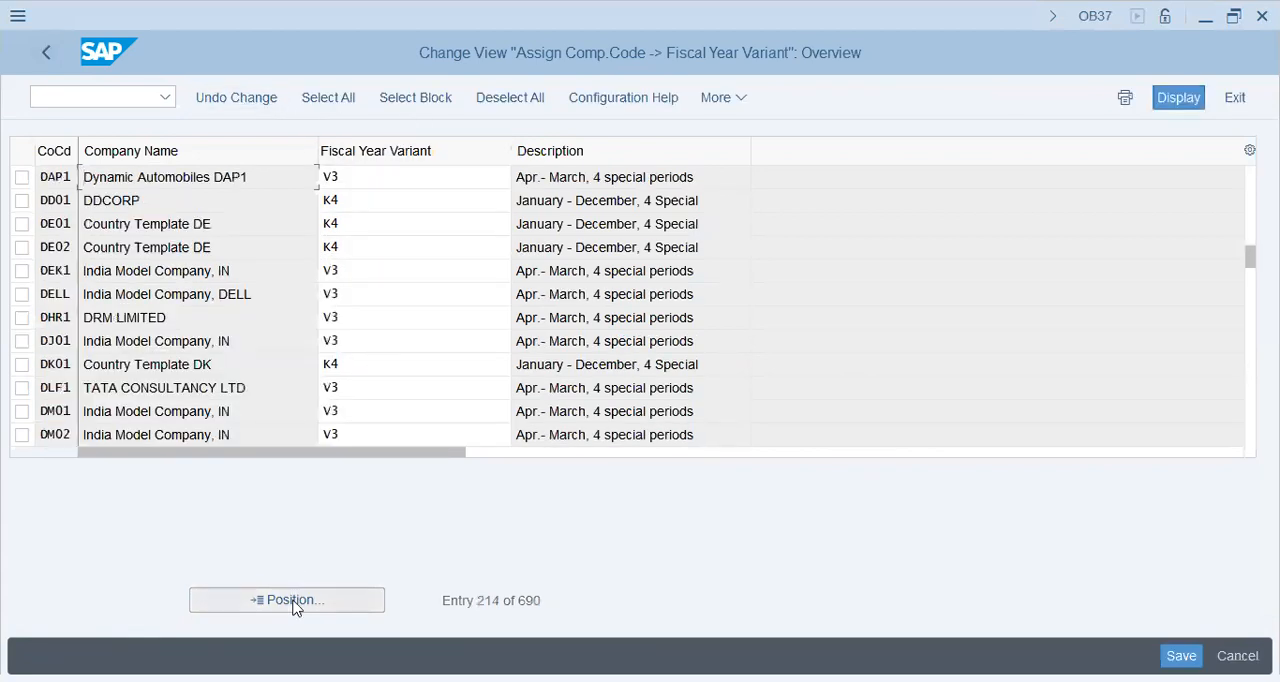
Step: Set the fiscal year variant of company code DAP1 to K4 and save the assignment
{"action": "key", "text": "Tab"}
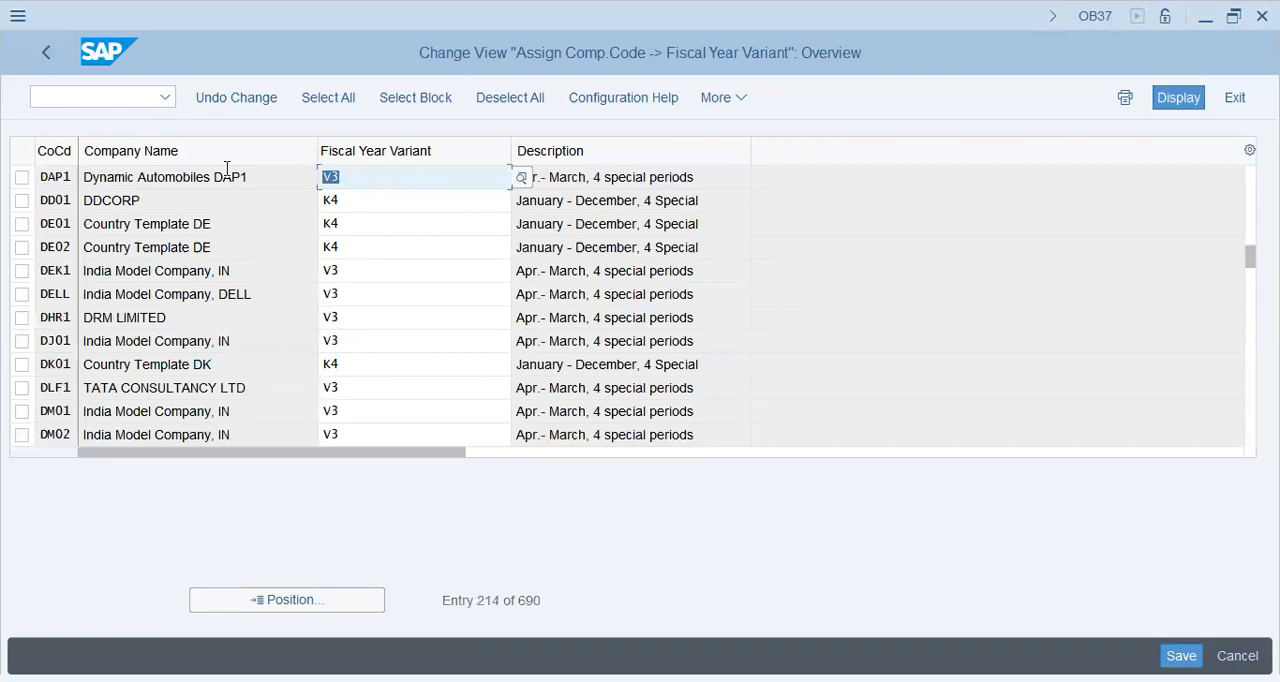
{"action": "type", "text": "K4"}
{"action": "key", "text": "Return"}
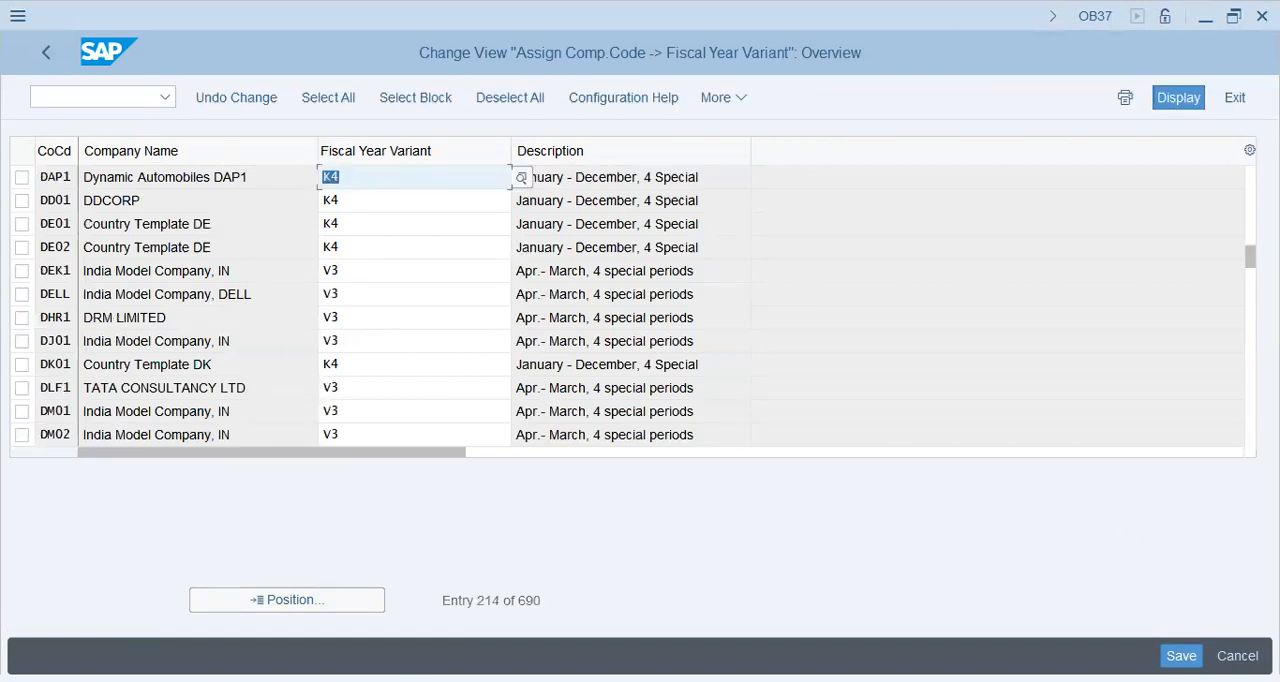
{"action": "left_click_drag", "start_coordinate": [582, 177], "coordinate": [816, 197]}
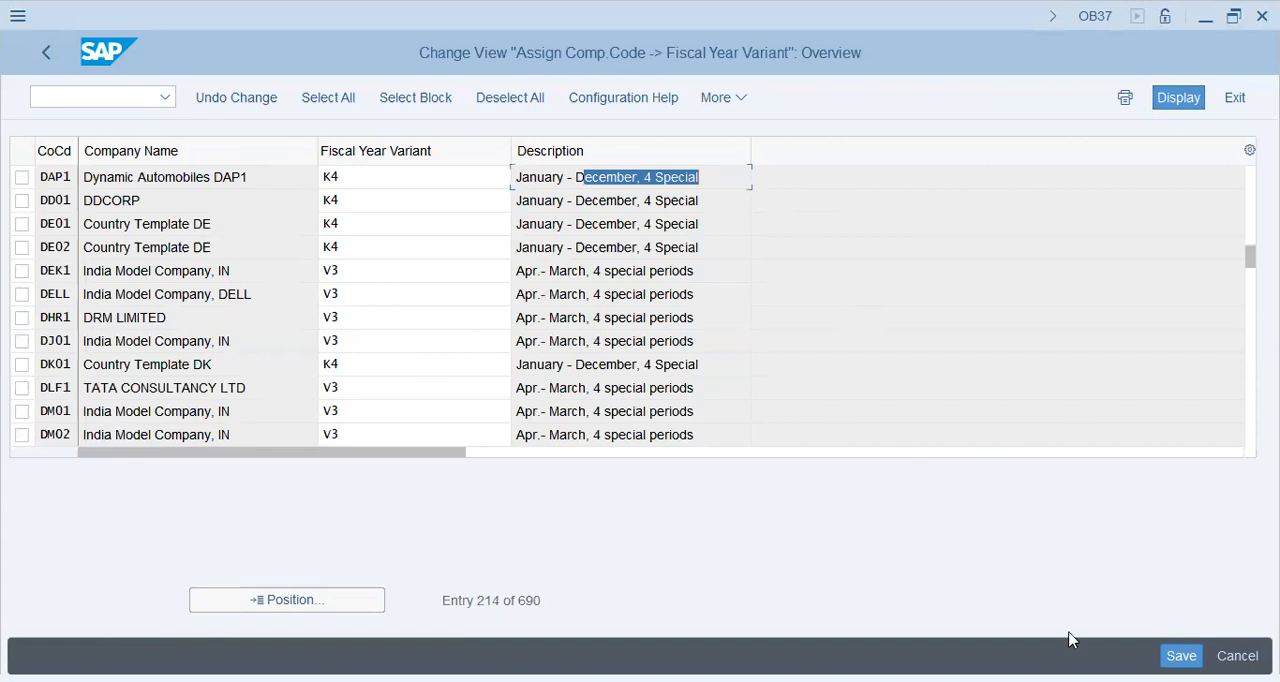
{"action": "left_click", "coordinate": [1181, 655]}
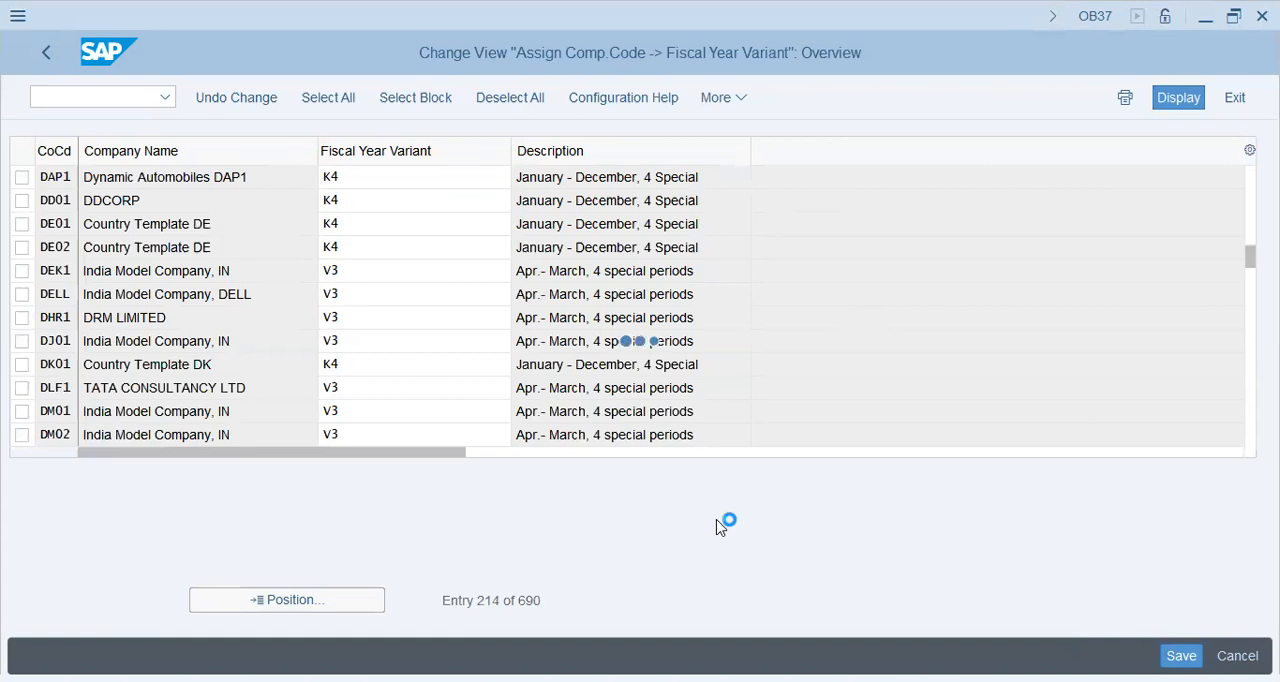
{"action": "left_click", "coordinate": [423, 434]}
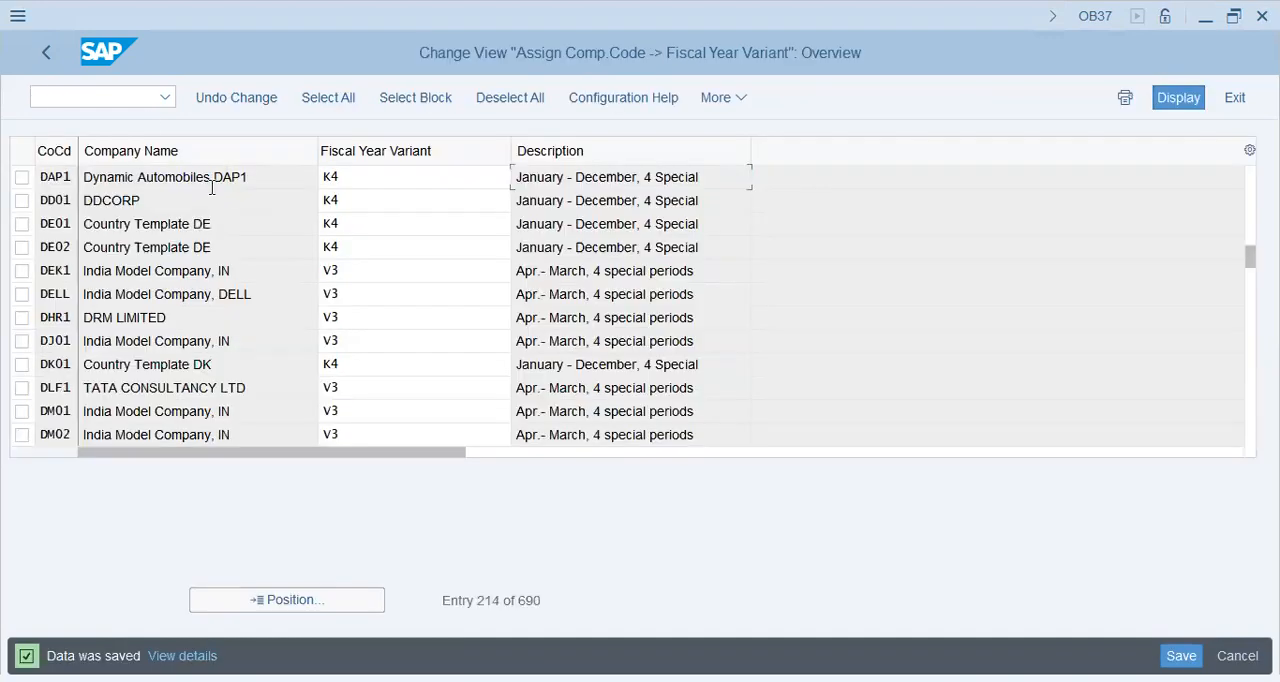
Step: Return to the IMG and run Edit Chart of Accounts List under General Ledger Accounting, Master Data, G/L Accounts, Preparations
{"action": "left_click", "coordinate": [44, 55]}
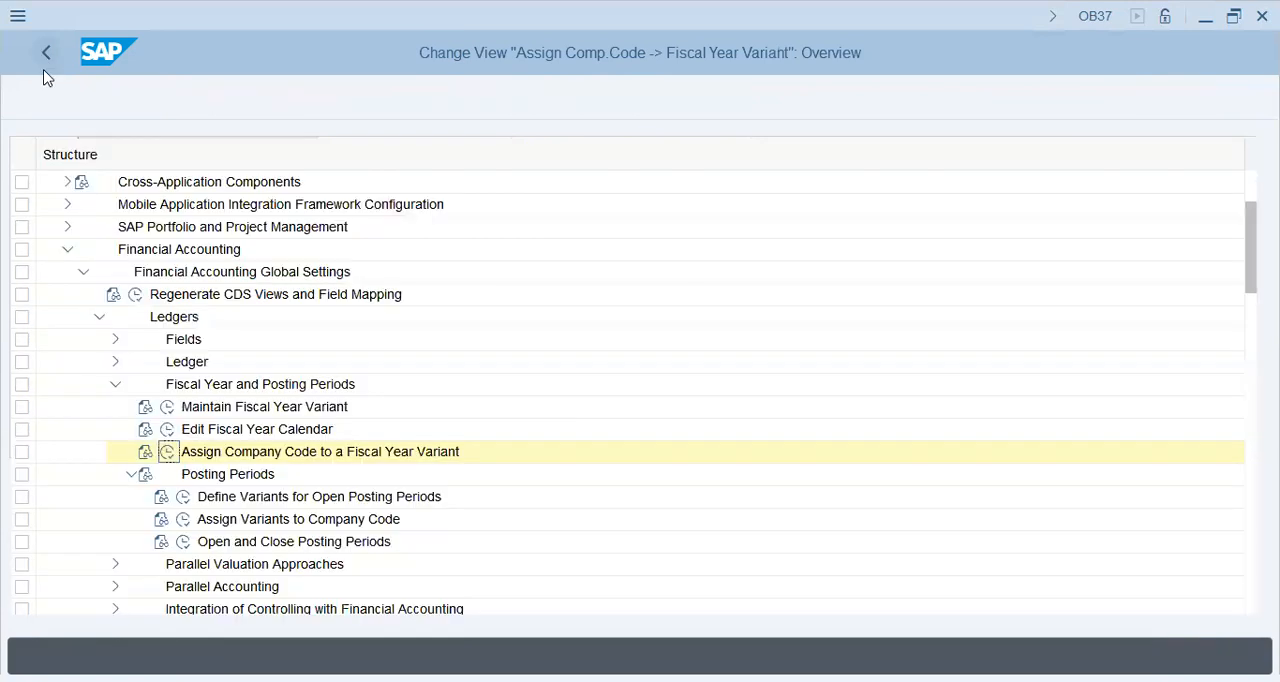
{"action": "left_click", "coordinate": [115, 385]}
{"action": "left_click", "coordinate": [100, 318]}
{"action": "left_click", "coordinate": [84, 274]}
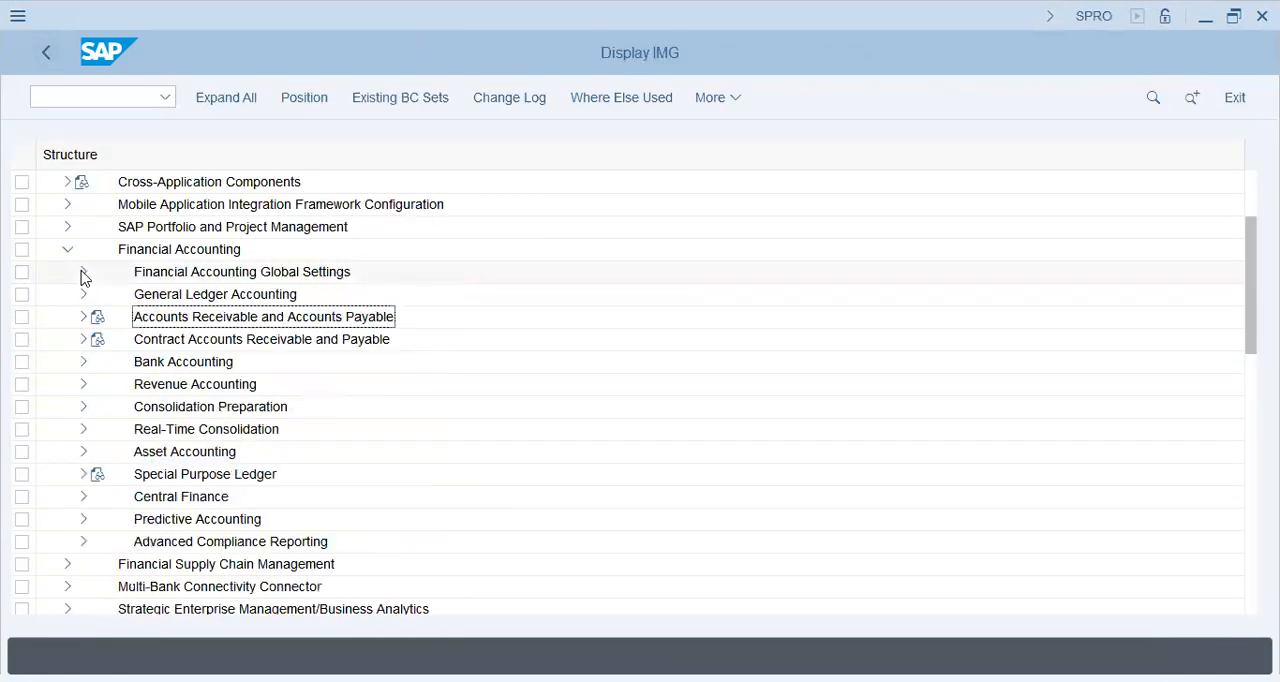
{"action": "left_click", "coordinate": [84, 294]}
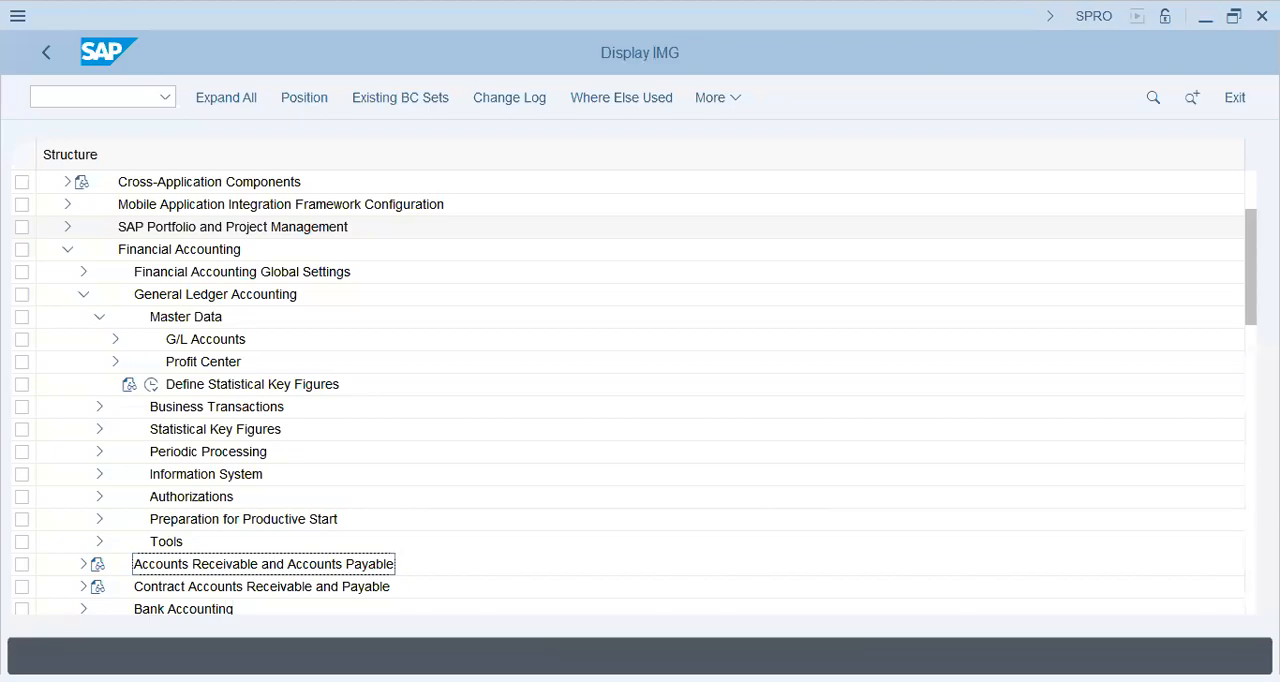
{"action": "left_click", "coordinate": [236, 342]}
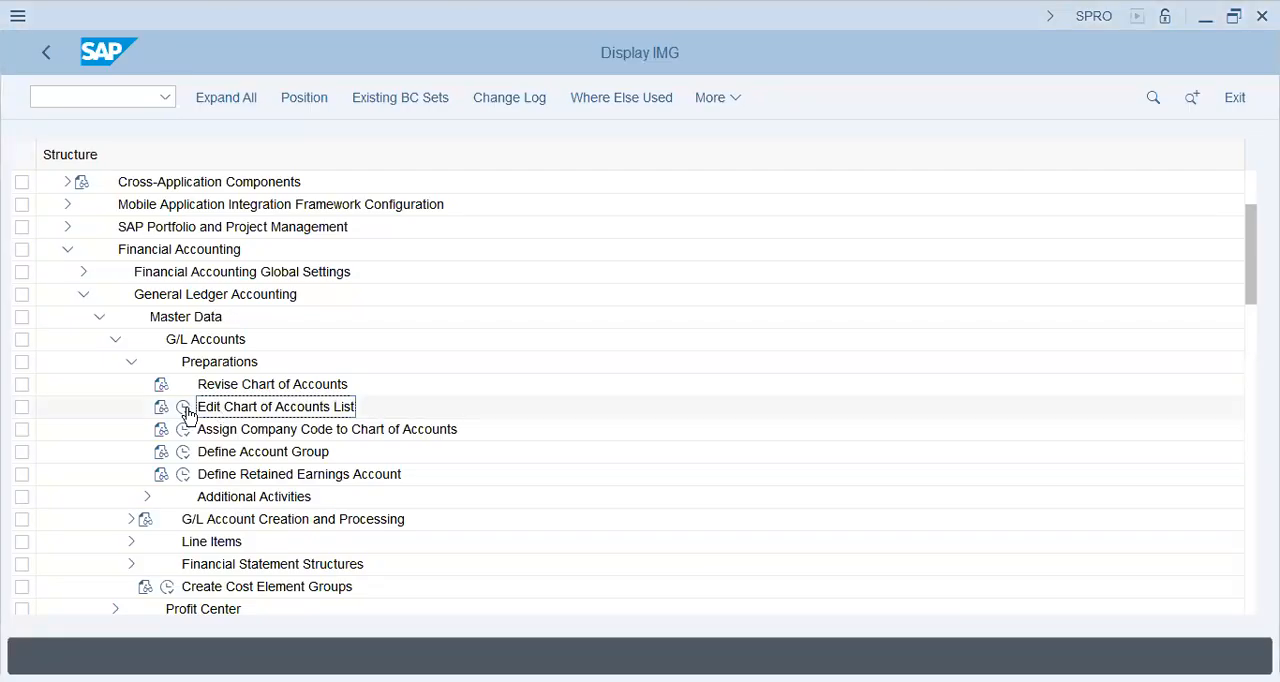
{"action": "left_click", "coordinate": [184, 407]}
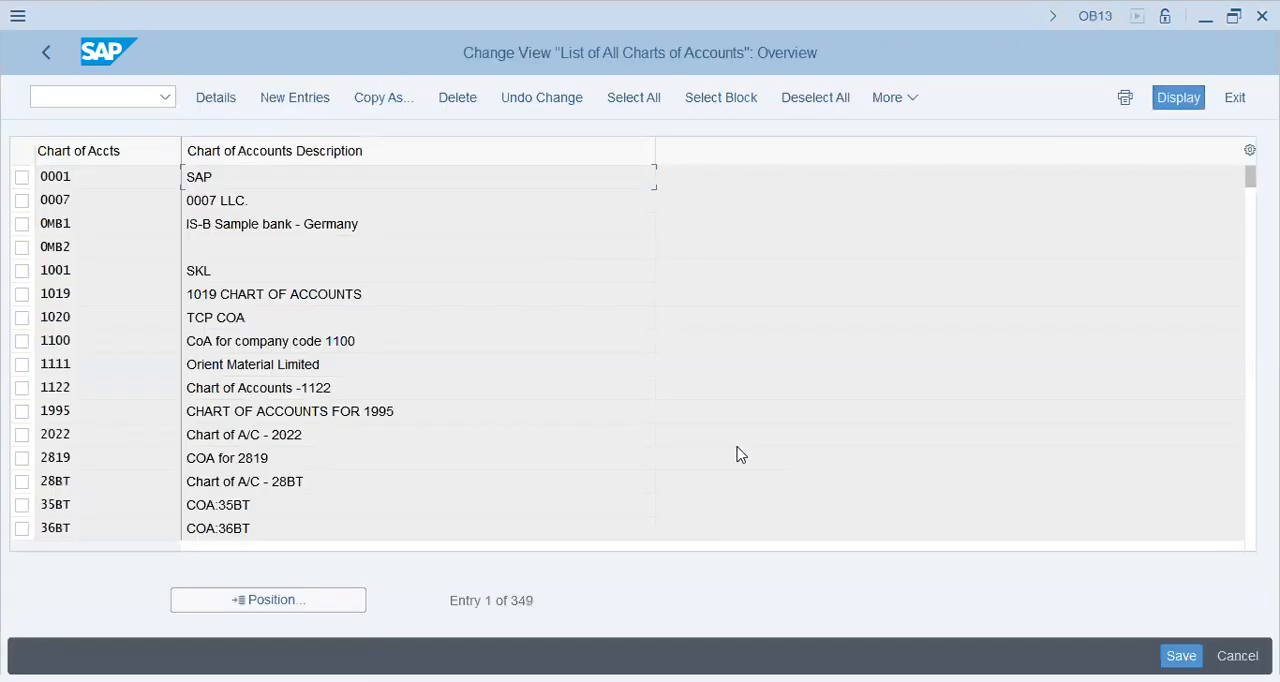
Step: Add a new chart of accounts entry DAP1 with the description "DAP1 - Chart of Accounts"
{"action": "left_click", "coordinate": [318, 97]}
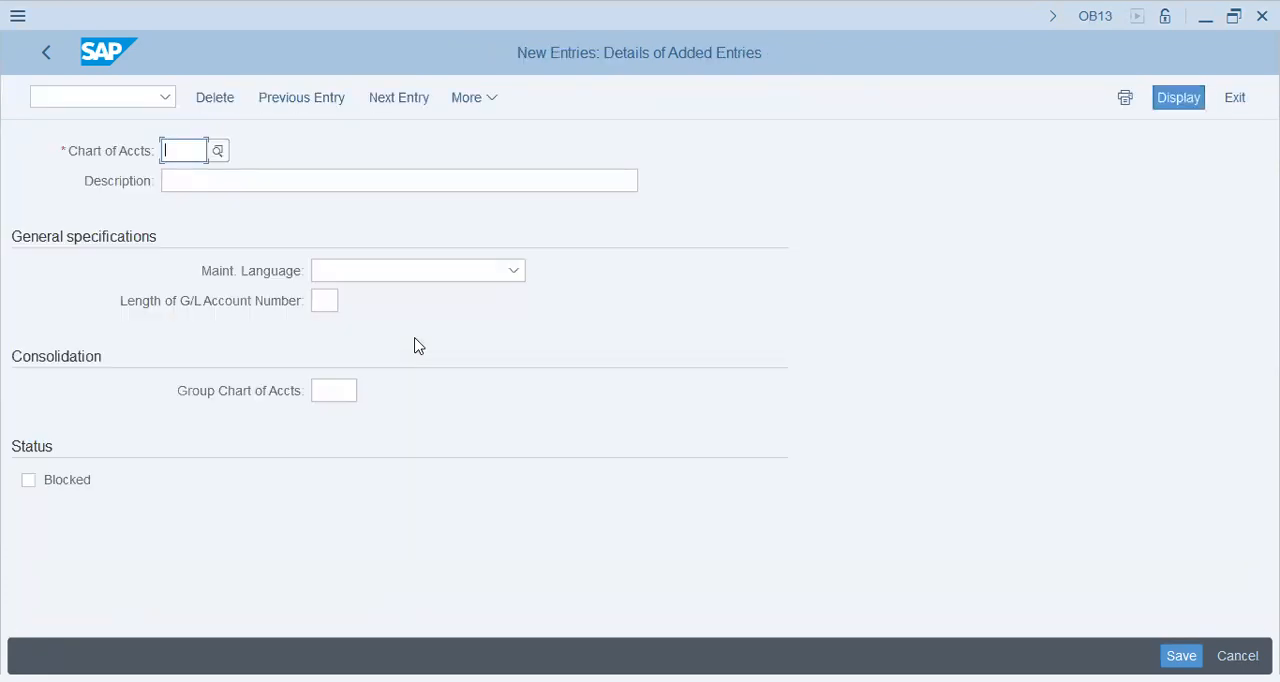
{"action": "type", "text": "DAP1"}
{"action": "key", "text": "Tab"}
{"action": "type", "text": "DAP "}
{"action": "type", "text": " - Chart of Accounts"}
Step: Set the maintenance language to English and G/L account number length to 10, and save in the DAP-1 FICO Config customizing request
{"action": "key", "text": "Tab"}
{"action": "type", "text": "English"}
{"action": "key", "text": "Tab"}
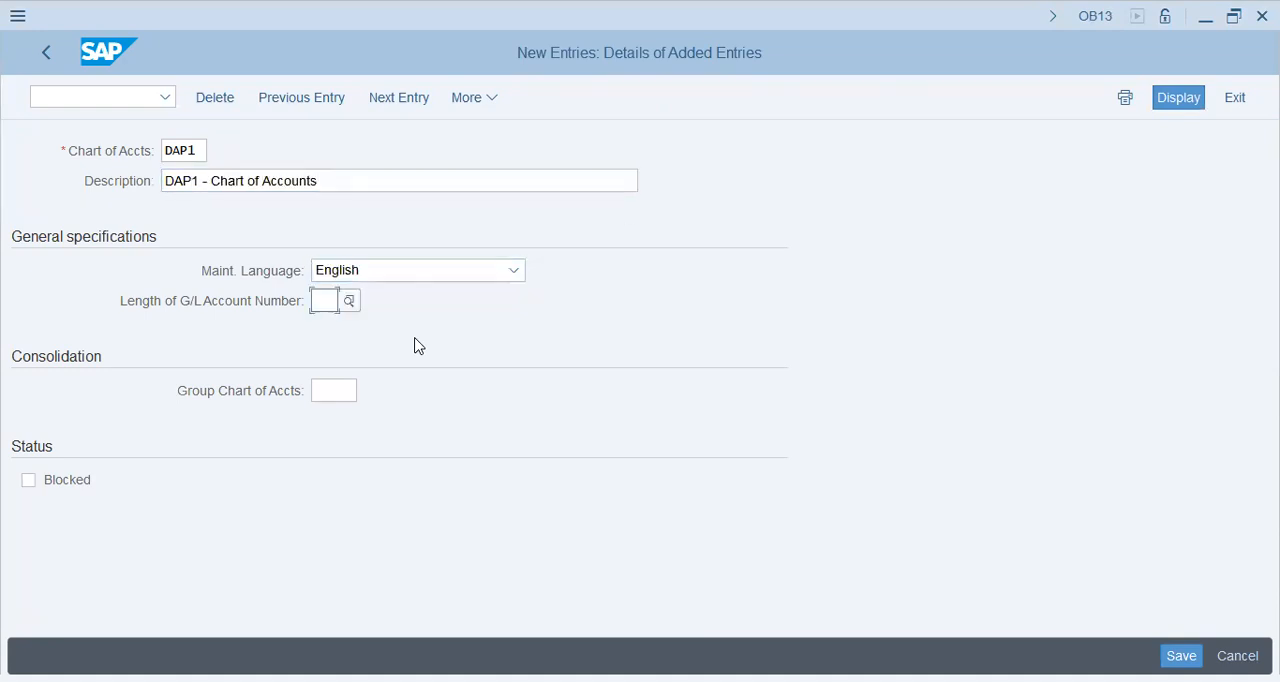
{"action": "type", "text": "10"}
{"action": "key", "text": "Tab"}
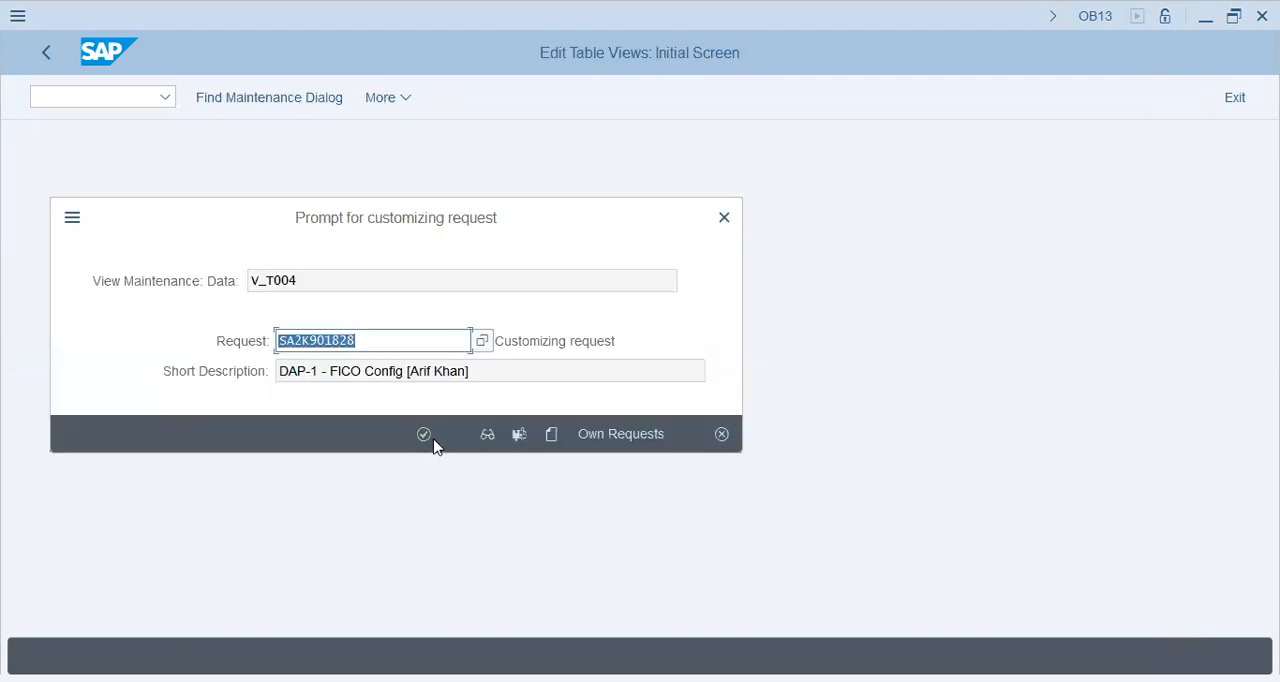
{"action": "left_click", "coordinate": [430, 438]}
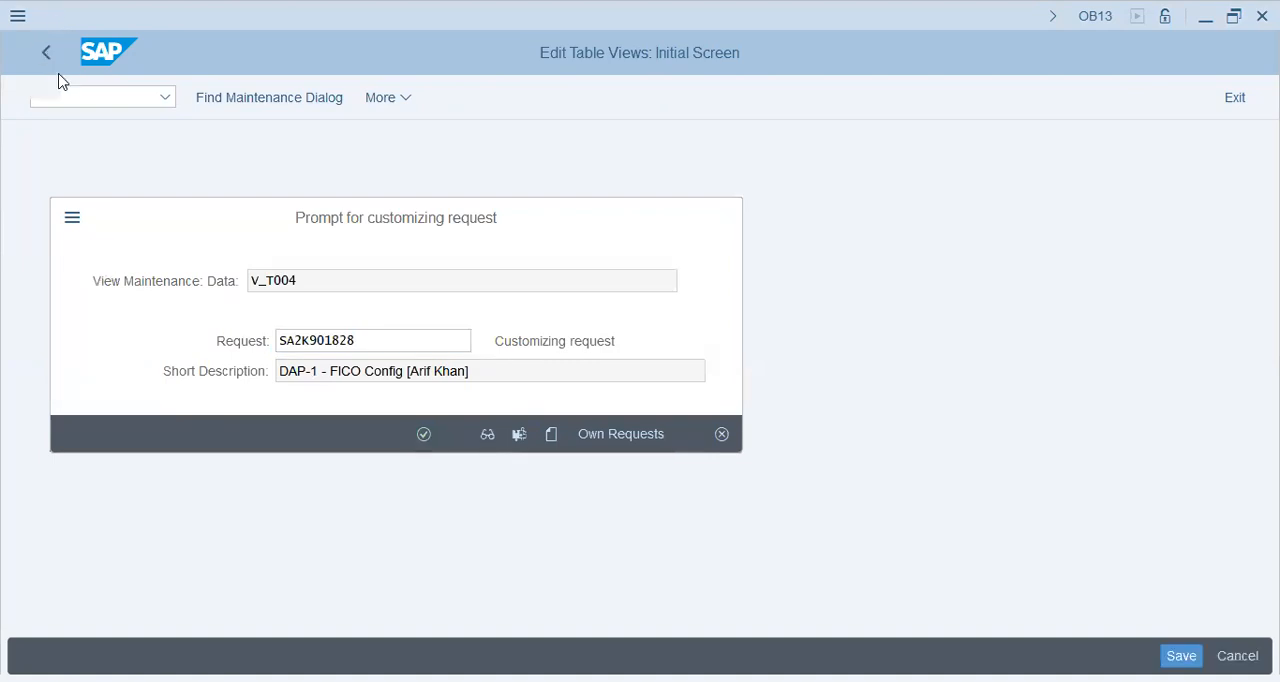
{"action": "left_click", "coordinate": [53, 55]}
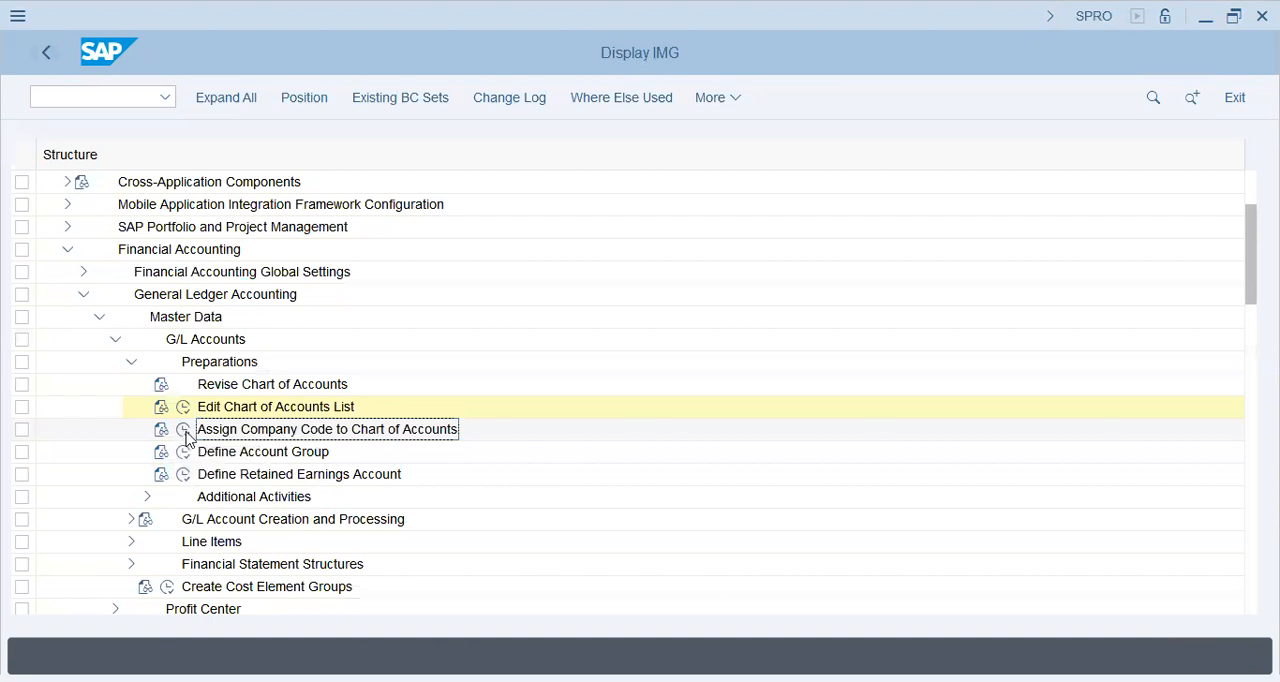
Step: Run the Assign Company Code to Chart of Accounts activity and locate company code DAP1
{"action": "double_click", "coordinate": [417, 434]}
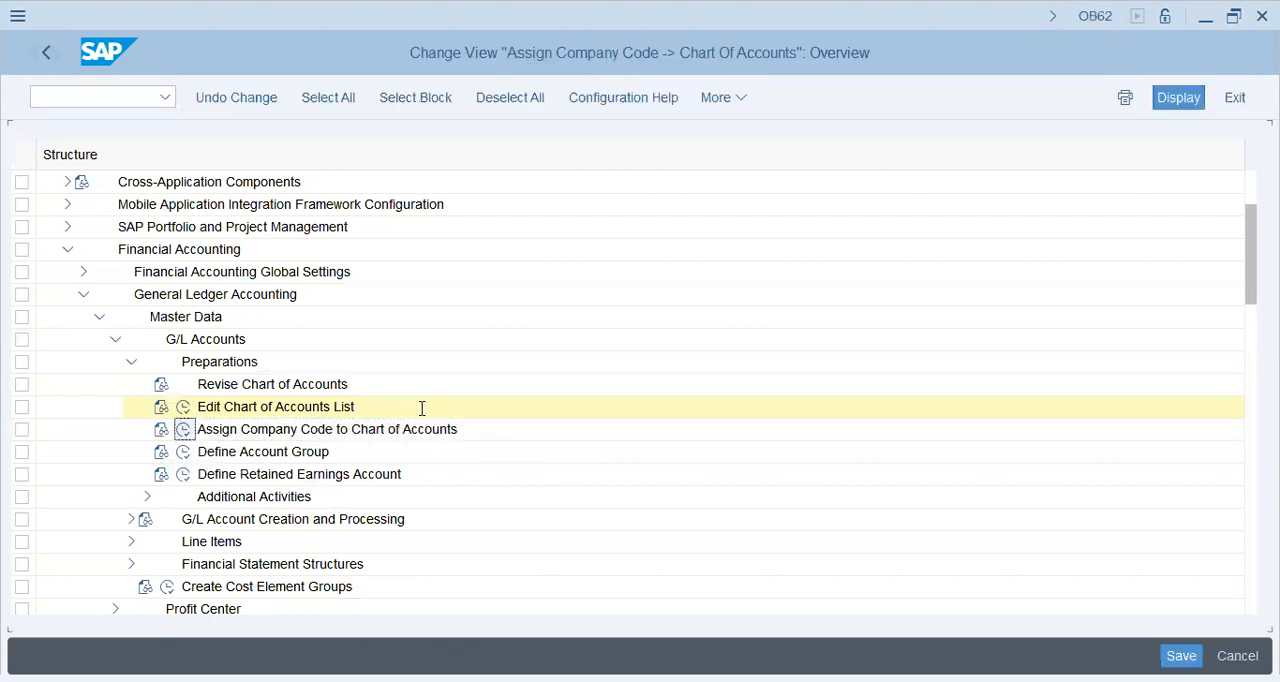
{"action": "left_click", "coordinate": [326, 608]}
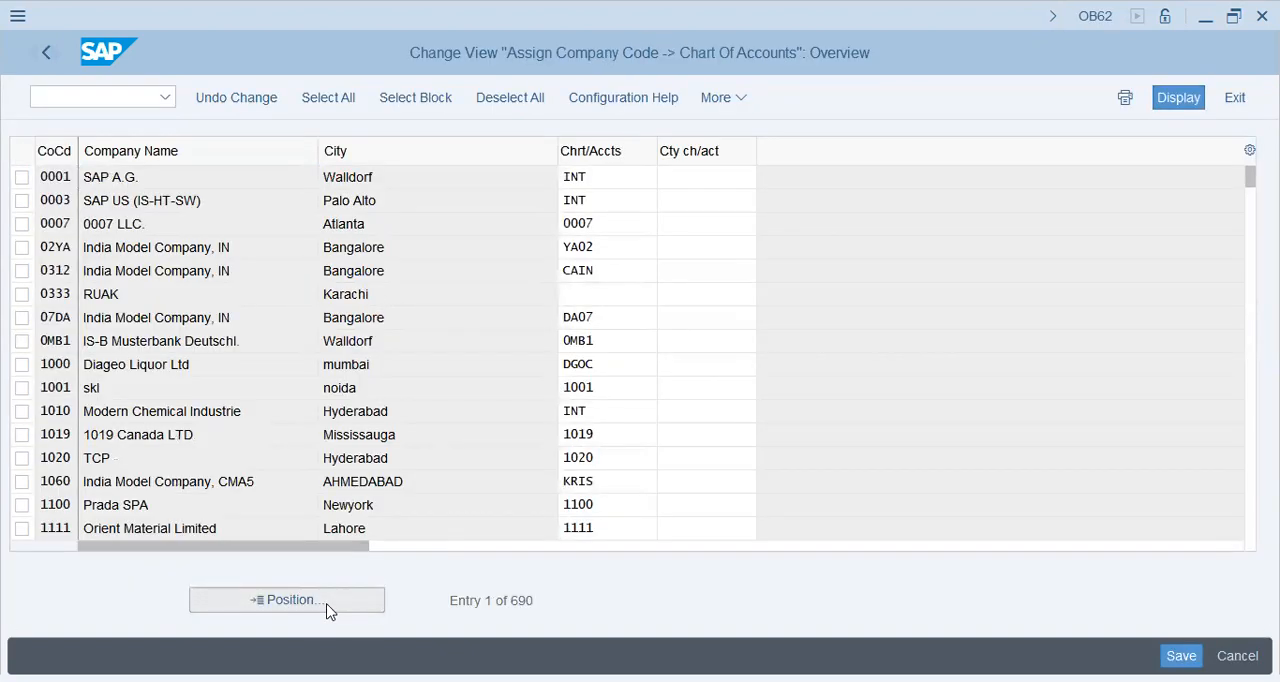
{"action": "type", "text": "dap1"}
{"action": "key", "text": "Return"}
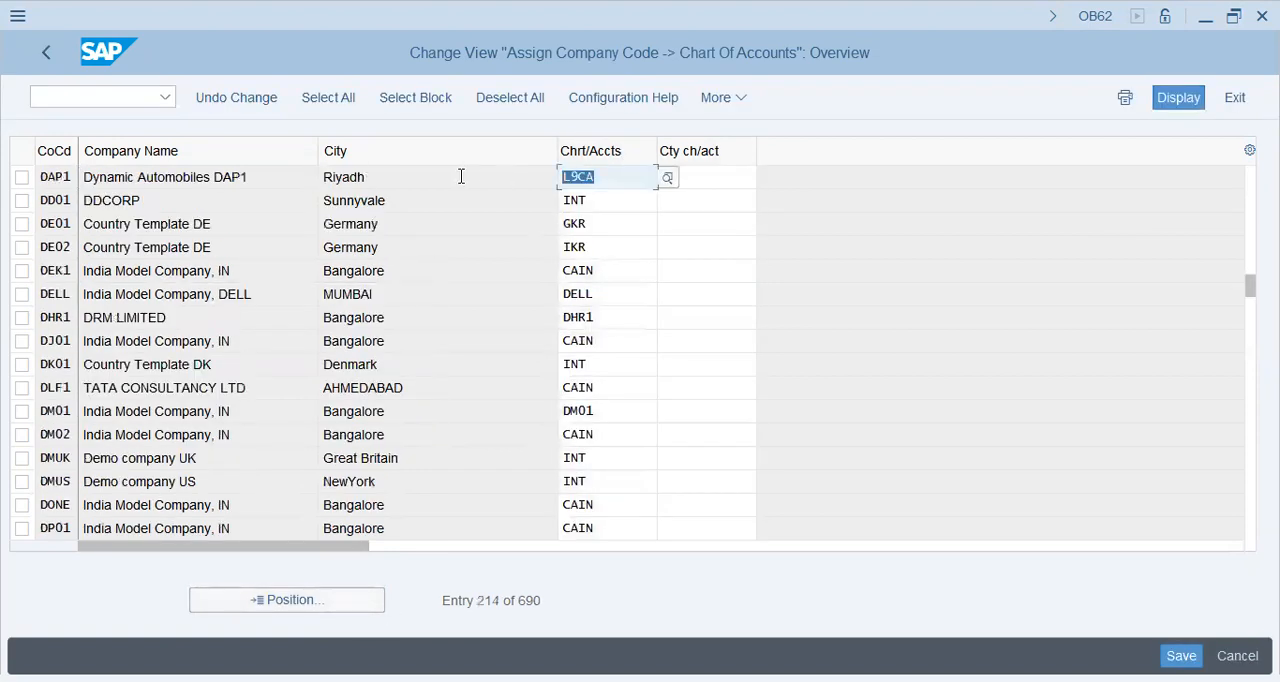
Step: Assign chart of accounts DAP1 to company code DAP1 and save it in the DAP-1 FICO Config customizing request
{"action": "type", "text": "dap1"}
{"action": "key", "text": "Return"}
{"action": "left_click", "coordinate": [1188, 655]}
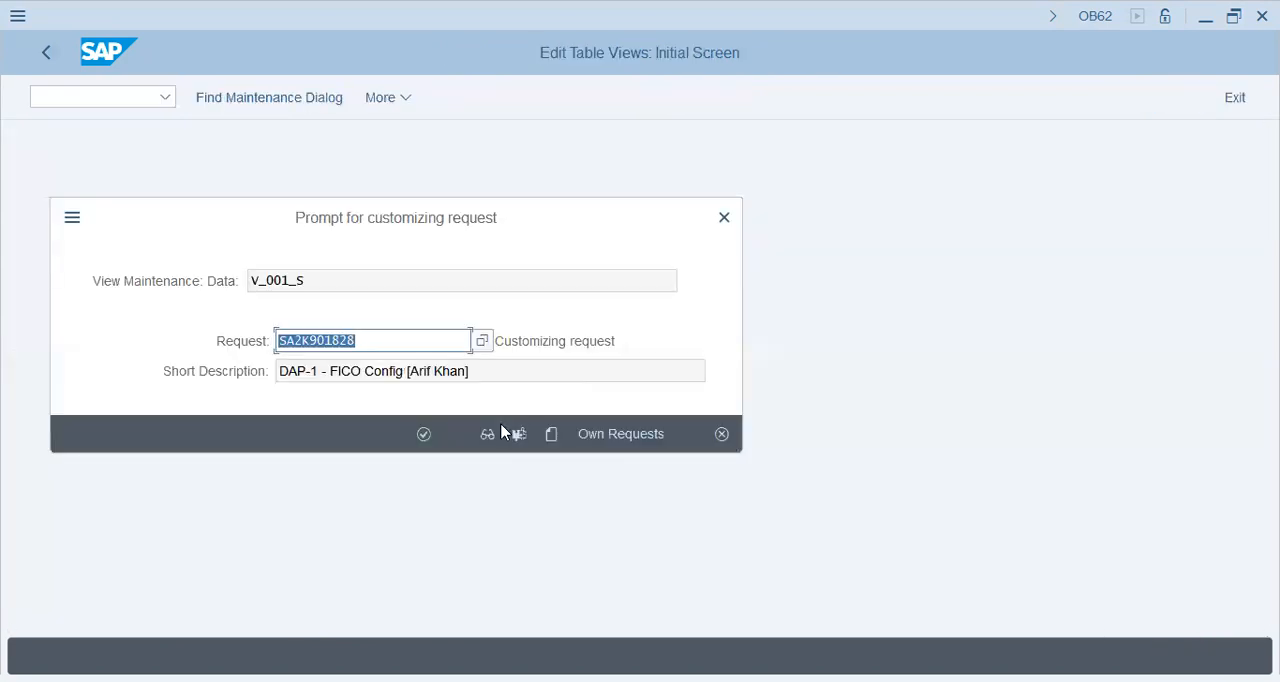
{"action": "left_click", "coordinate": [421, 437]}
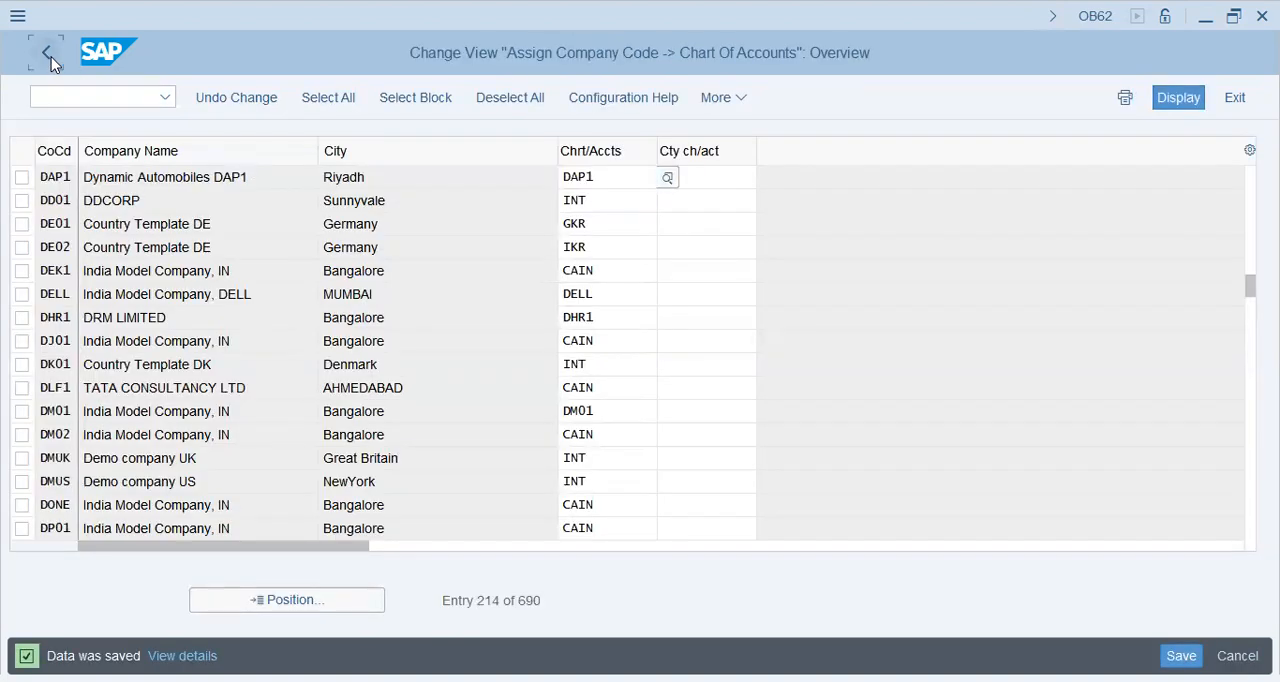
Step: Run the Define Account Group activity and locate the account groups of chart of accounts L9CA
{"action": "left_click", "coordinate": [48, 54]}
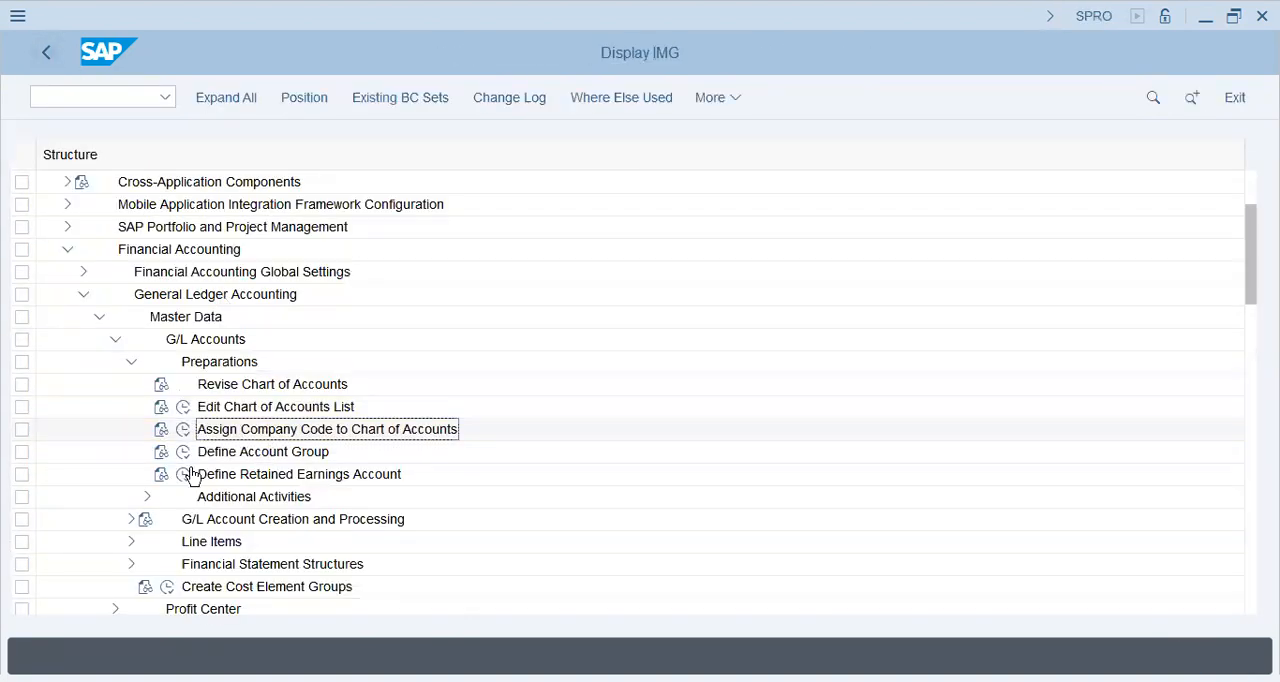
{"action": "left_click", "coordinate": [184, 451]}
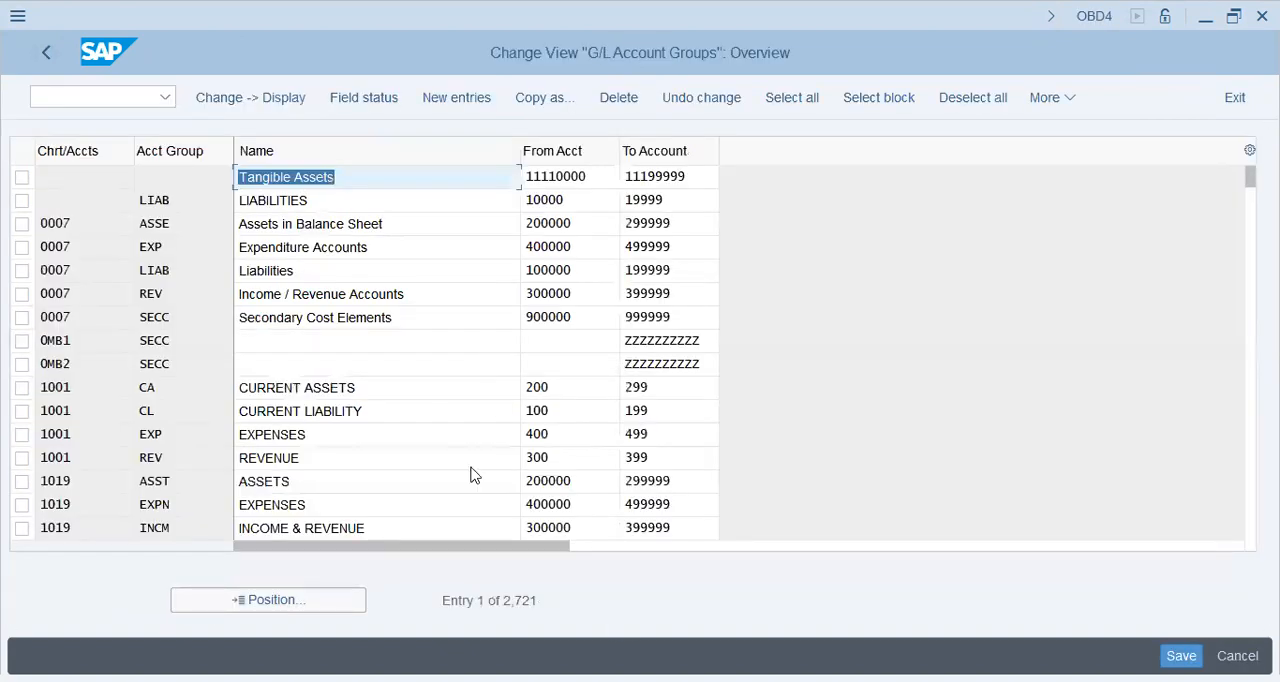
{"action": "left_click", "coordinate": [310, 604]}
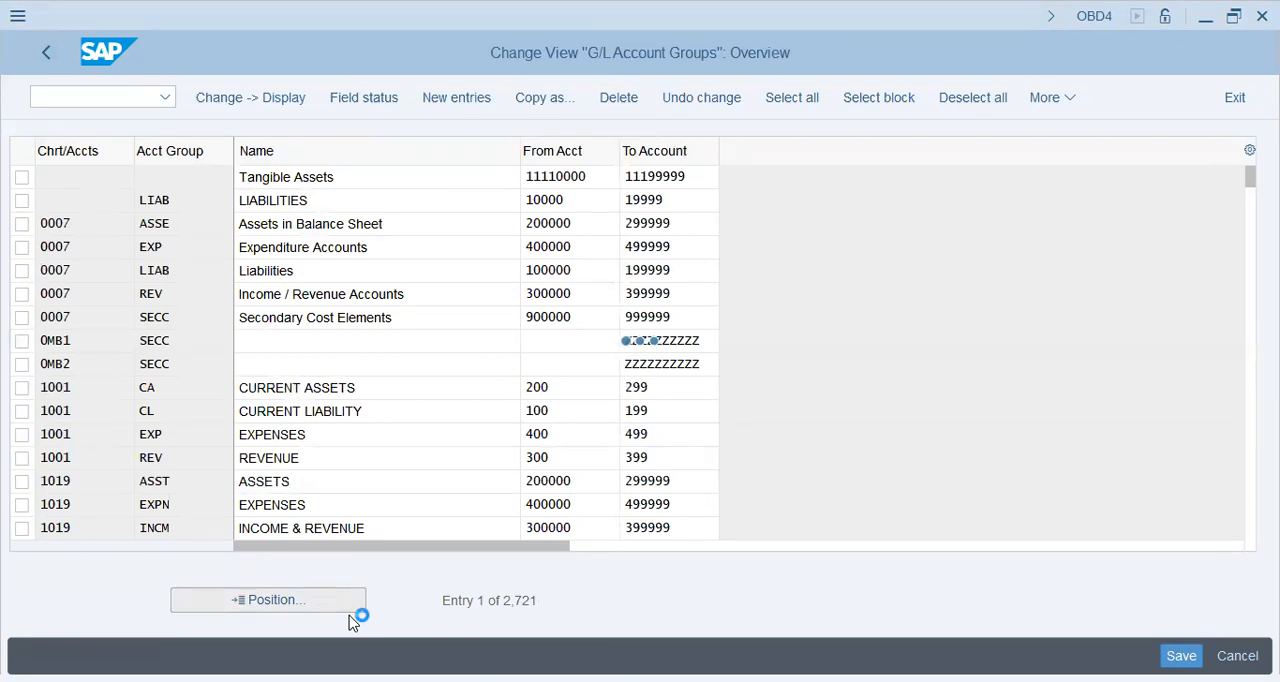
{"action": "type", "text": "lap9"}
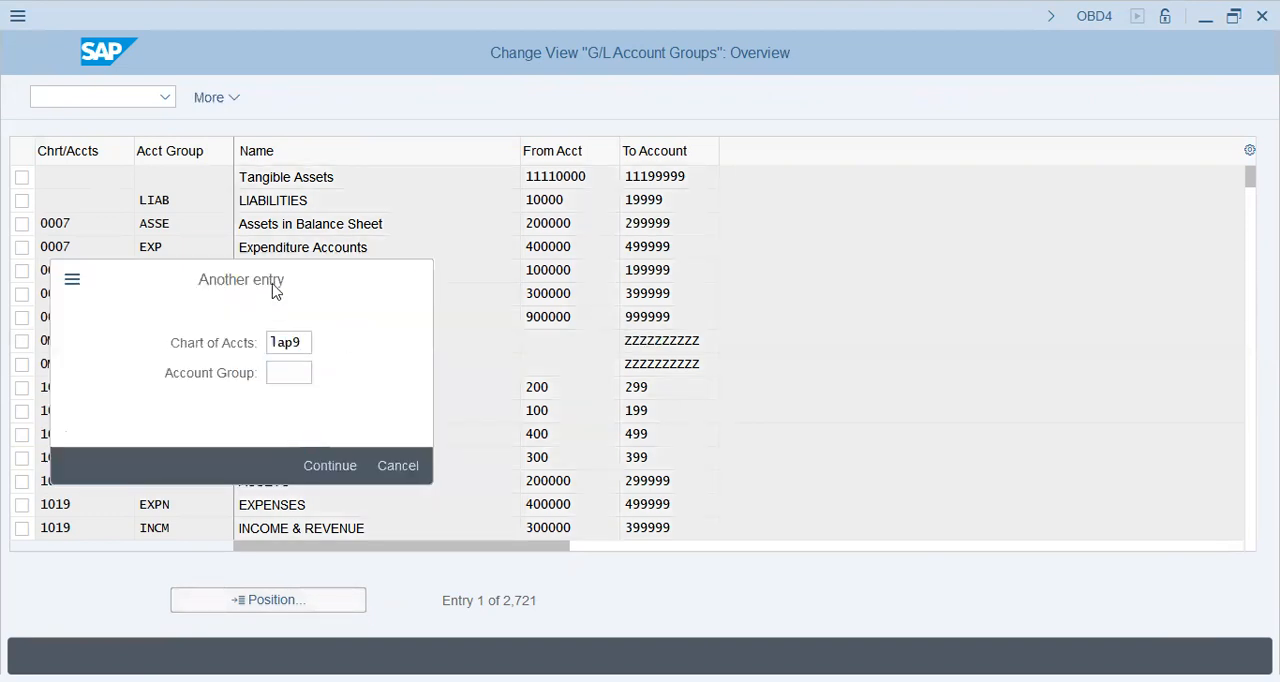
{"action": "key", "text": "Return"}
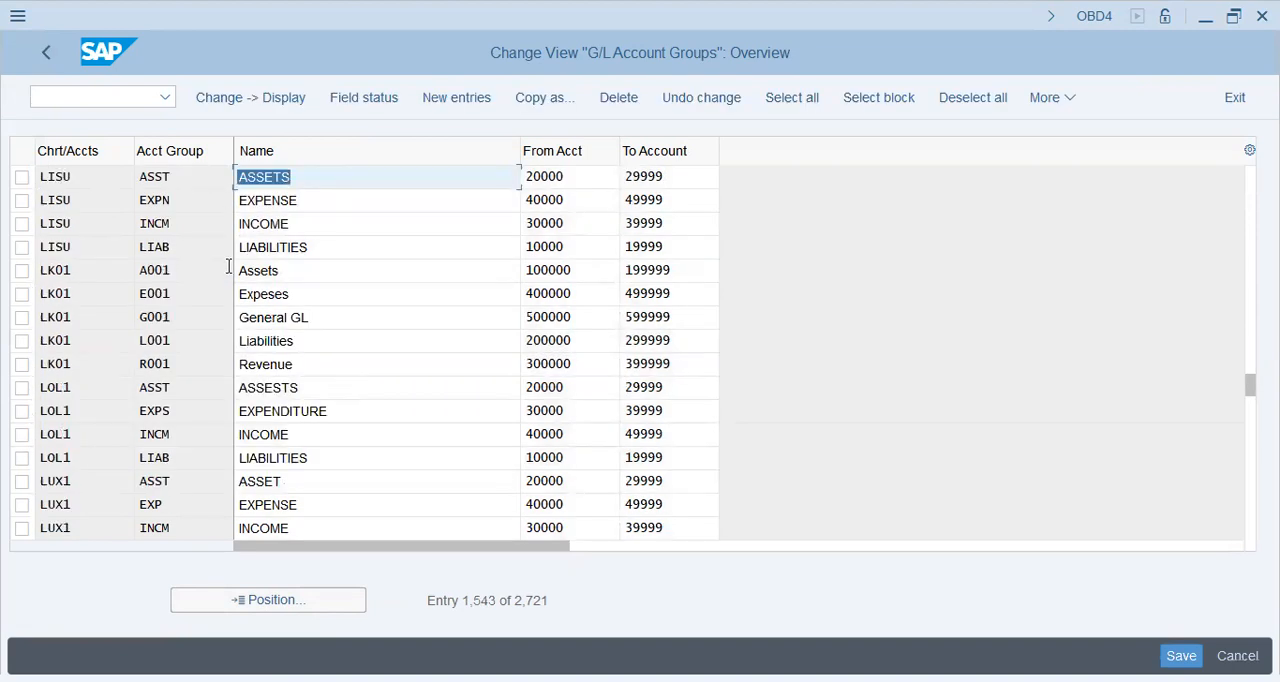
{"action": "left_click", "coordinate": [269, 609]}
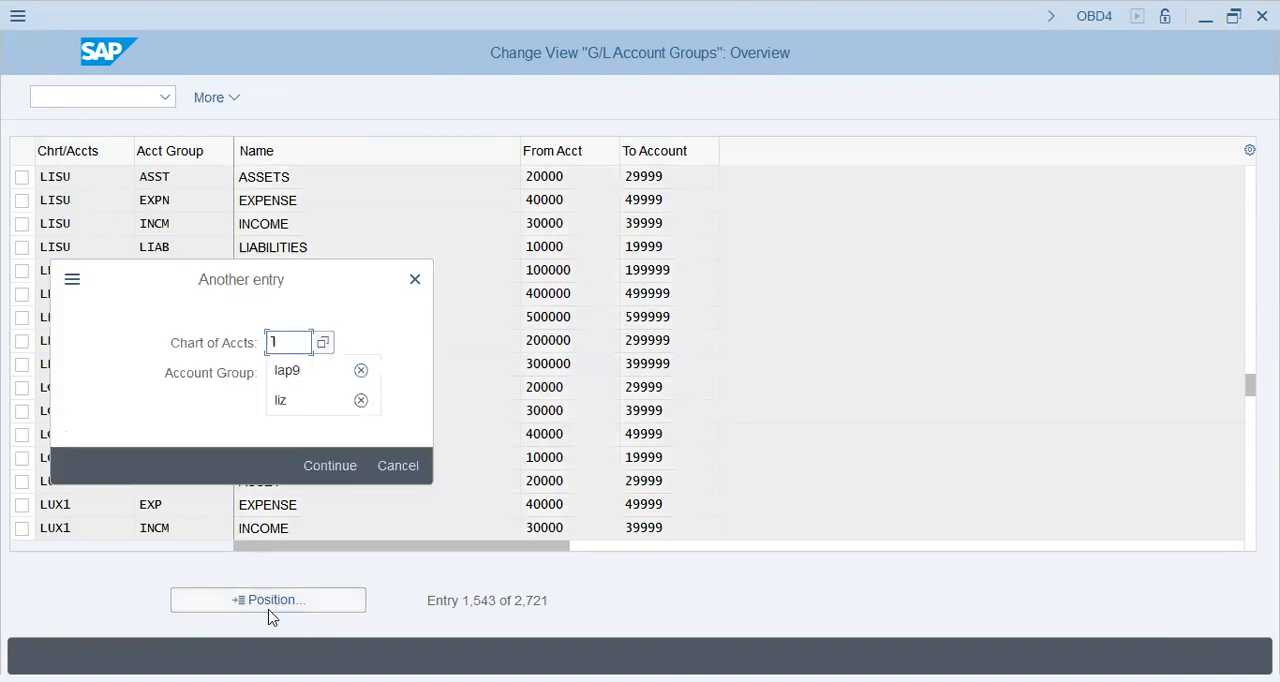
{"action": "key", "text": "Return"}
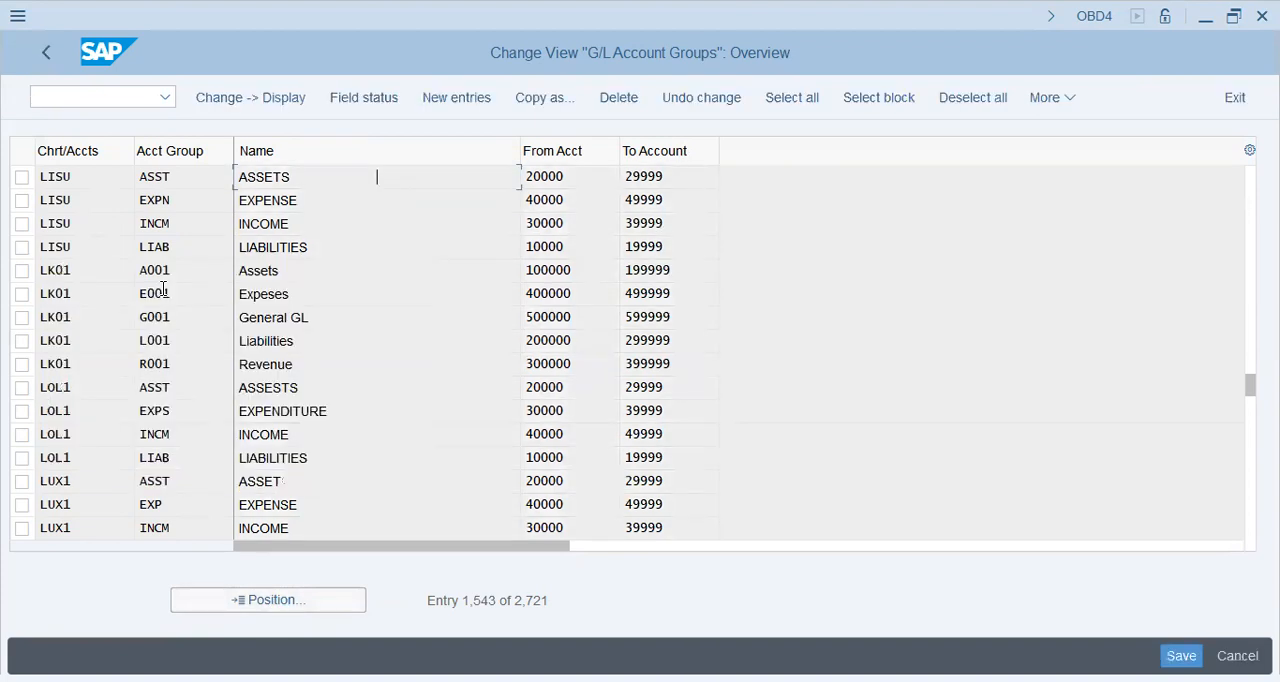
Step: Select all six L9CA account groups, from Zero-Balance Accounts through Sec Cost, and start copying them
{"action": "left_click", "coordinate": [21, 177]}
{"action": "left_click", "coordinate": [21, 200]}
{"action": "left_click", "coordinate": [21, 223]}
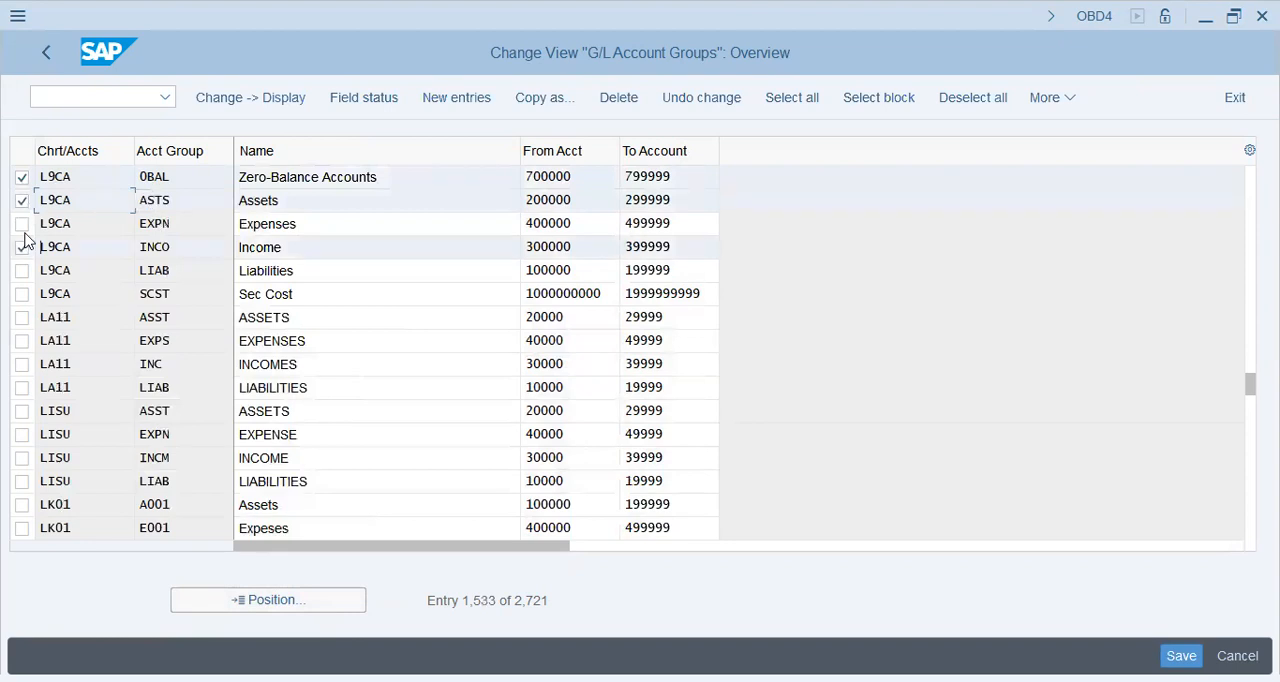
{"action": "left_click", "coordinate": [21, 247]}
{"action": "left_click", "coordinate": [21, 270]}
{"action": "left_click", "coordinate": [21, 294]}
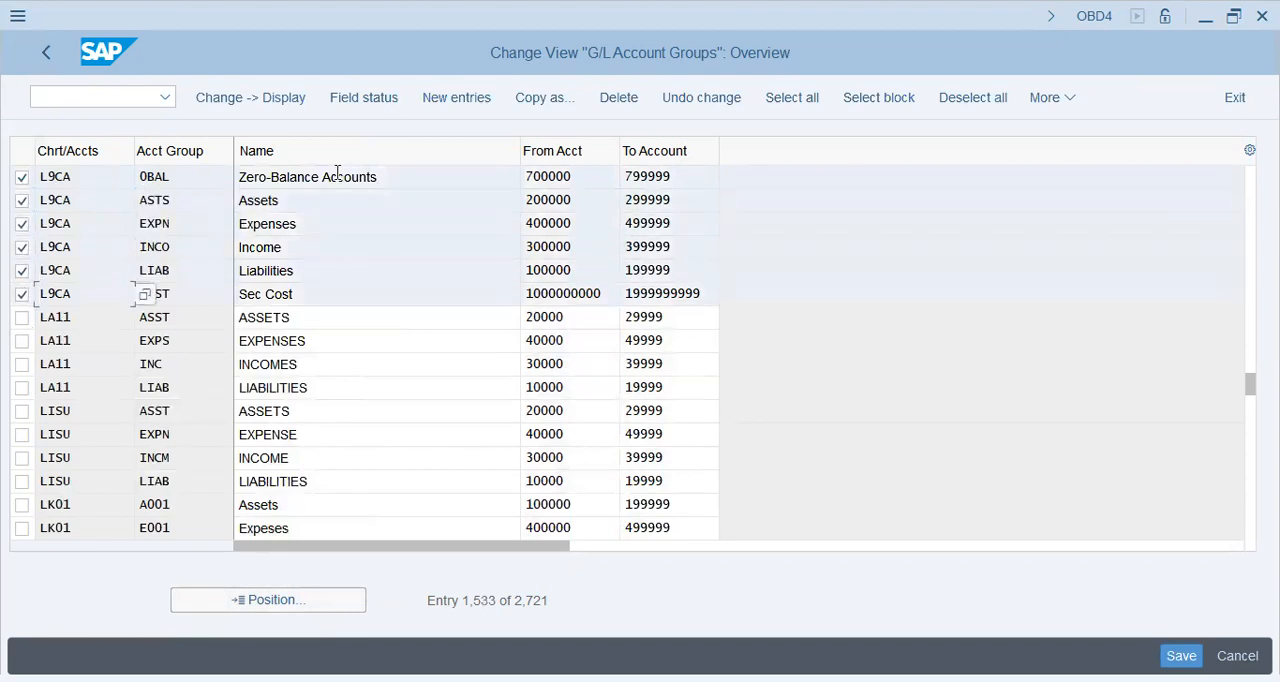
{"action": "left_click", "coordinate": [537, 97]}
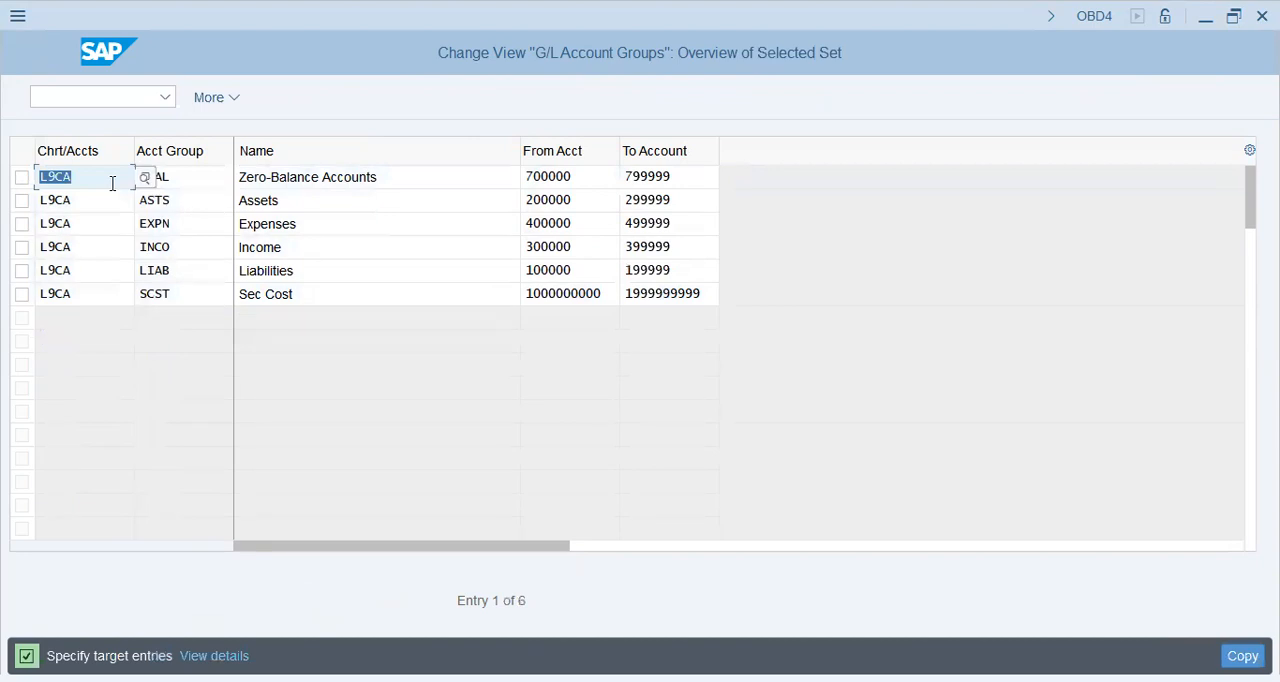
Step: Set the chart of accounts of the Zero-Balance Accounts target entry to DAP1 and clear L9CA from the other five entries
{"action": "type", "text": "dap1"}
{"action": "left_click", "coordinate": [113, 183]}
{"action": "key", "text": "Return"}
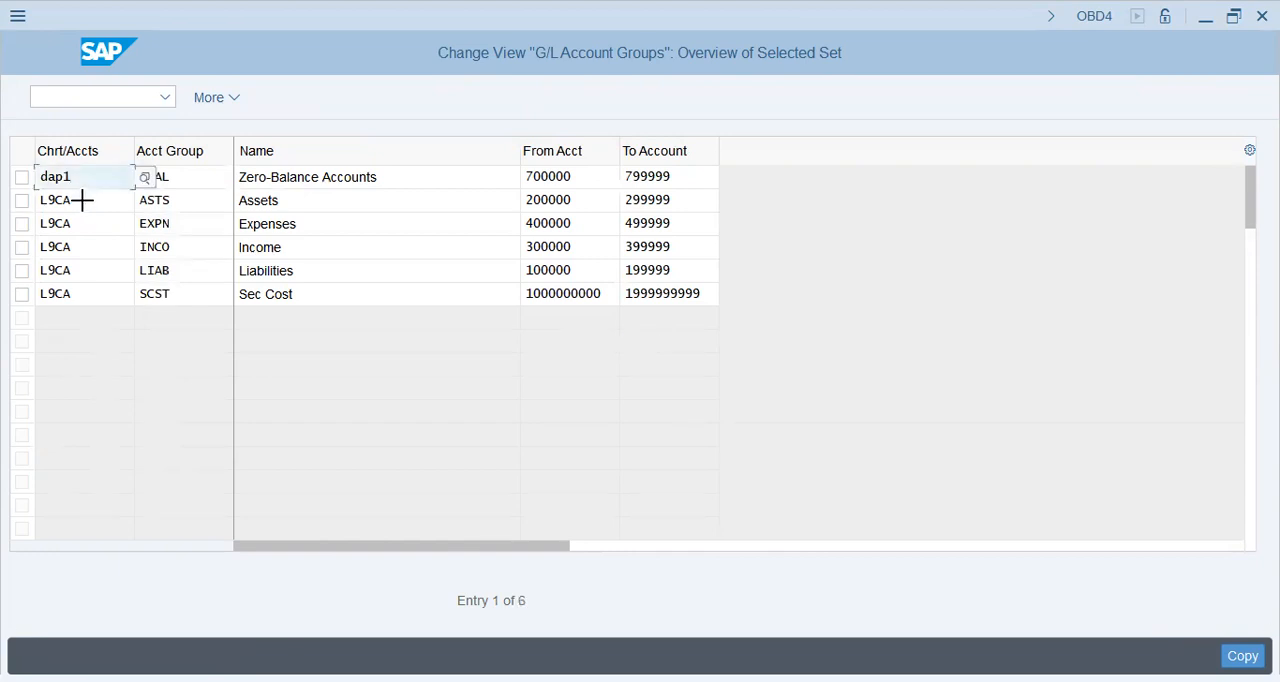
{"action": "left_click_drag", "start_coordinate": [40, 194], "coordinate": [110, 318]}
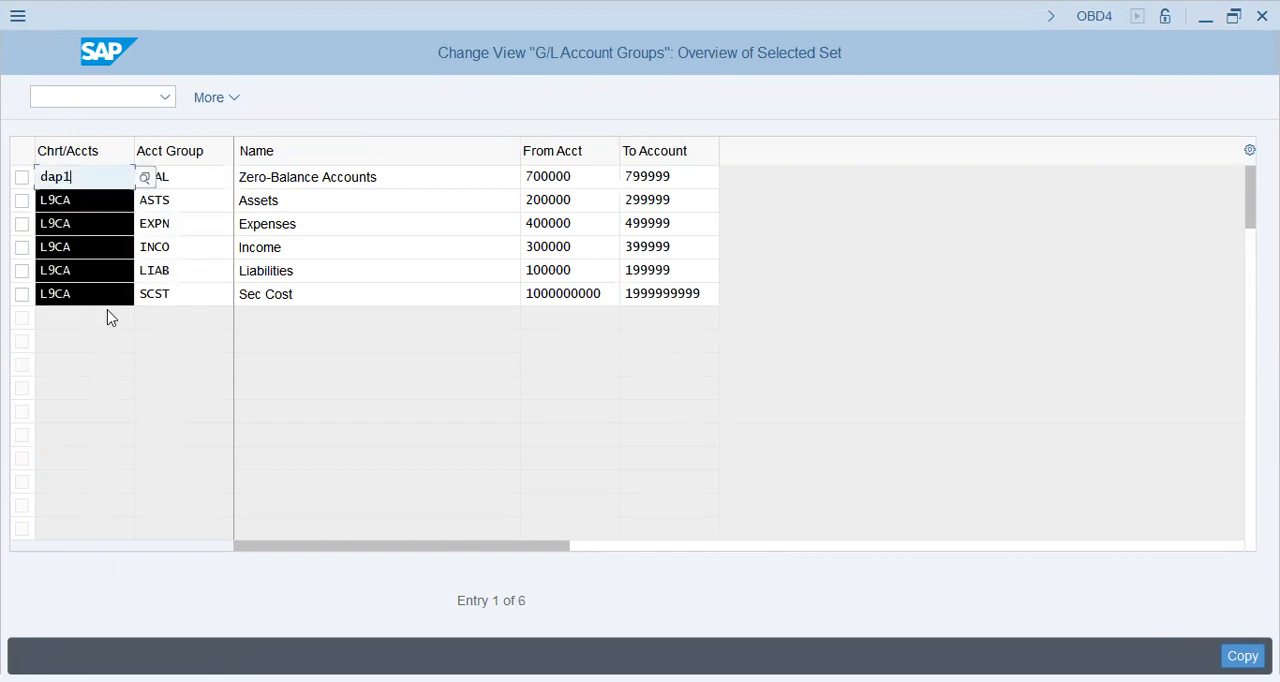
{"action": "key", "text": "Delete"}
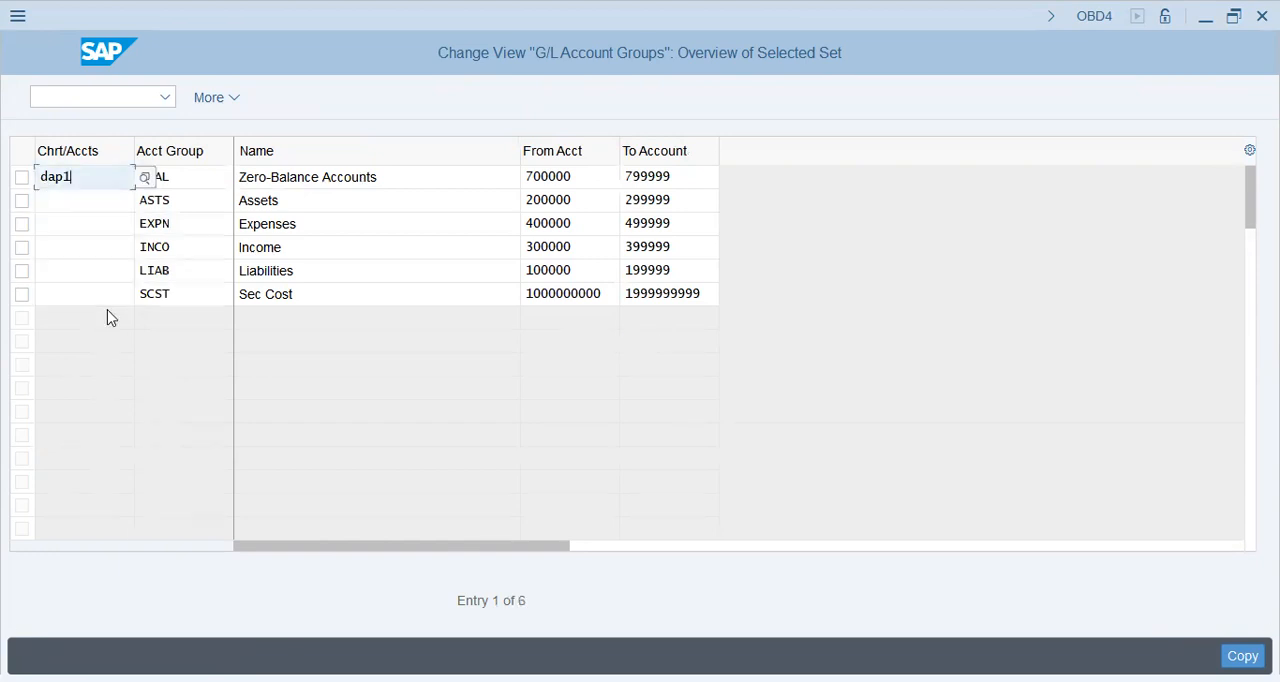
Step: Enter chart of accounts DAP1 for the Assets, Expenses, Income, Liabilities and Sec Cost entries, and carry out the copy
{"action": "left_click", "coordinate": [63, 199]}
{"action": "type", "text": "dap1"}
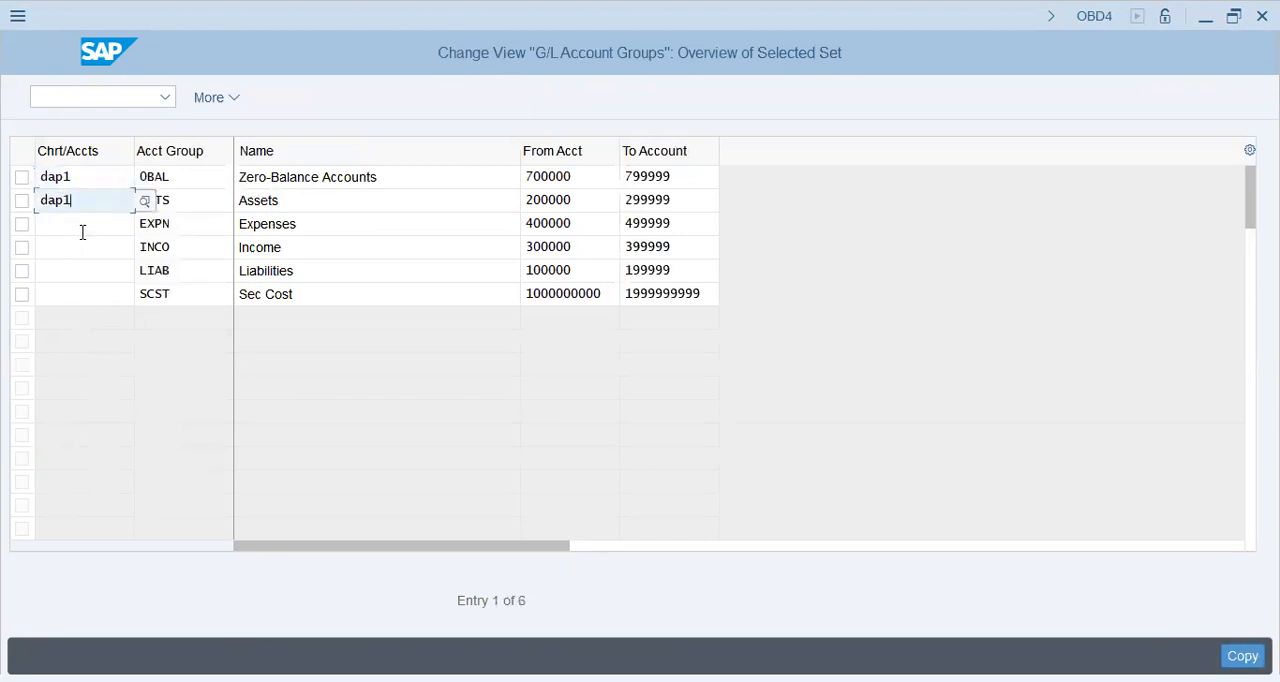
{"action": "left_click", "coordinate": [82, 230]}
{"action": "type", "text": "dap1"}
{"action": "left_click", "coordinate": [73, 247]}
{"action": "type", "text": "dap1"}
{"action": "left_click", "coordinate": [71, 271]}
{"action": "type", "text": "dap1"}
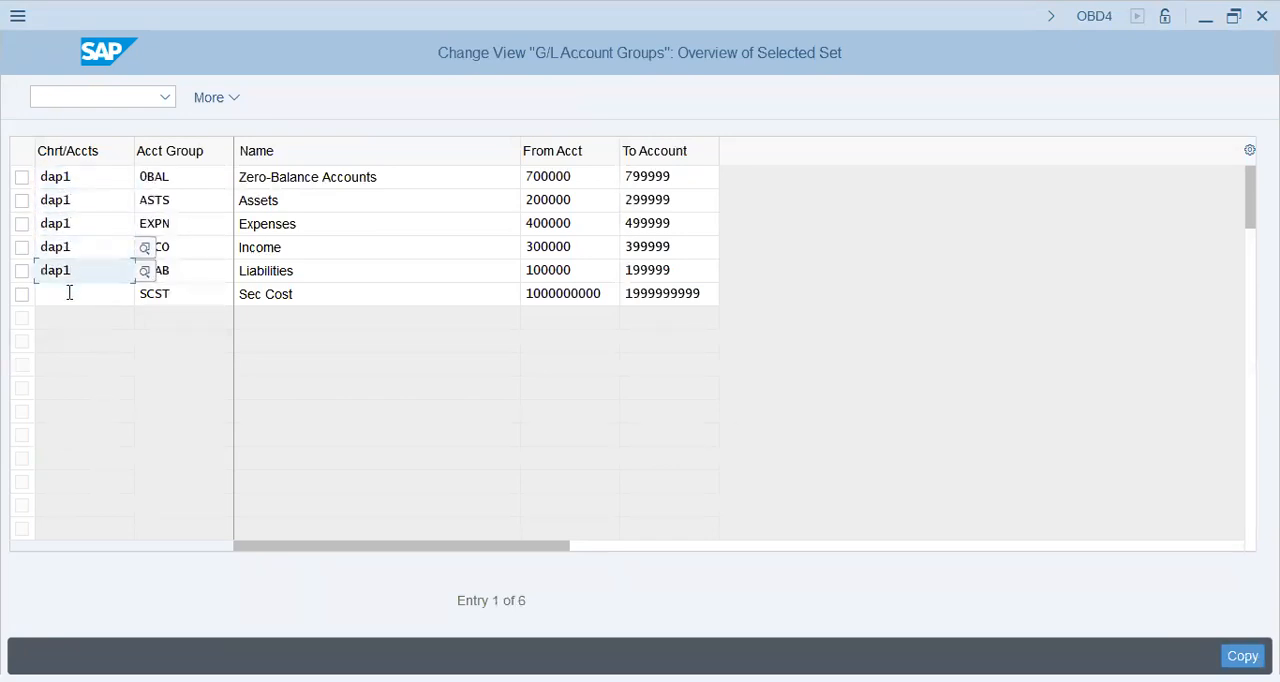
{"action": "left_click", "coordinate": [70, 293]}
{"action": "type", "text": "dap1"}
{"action": "key", "text": "Return"}
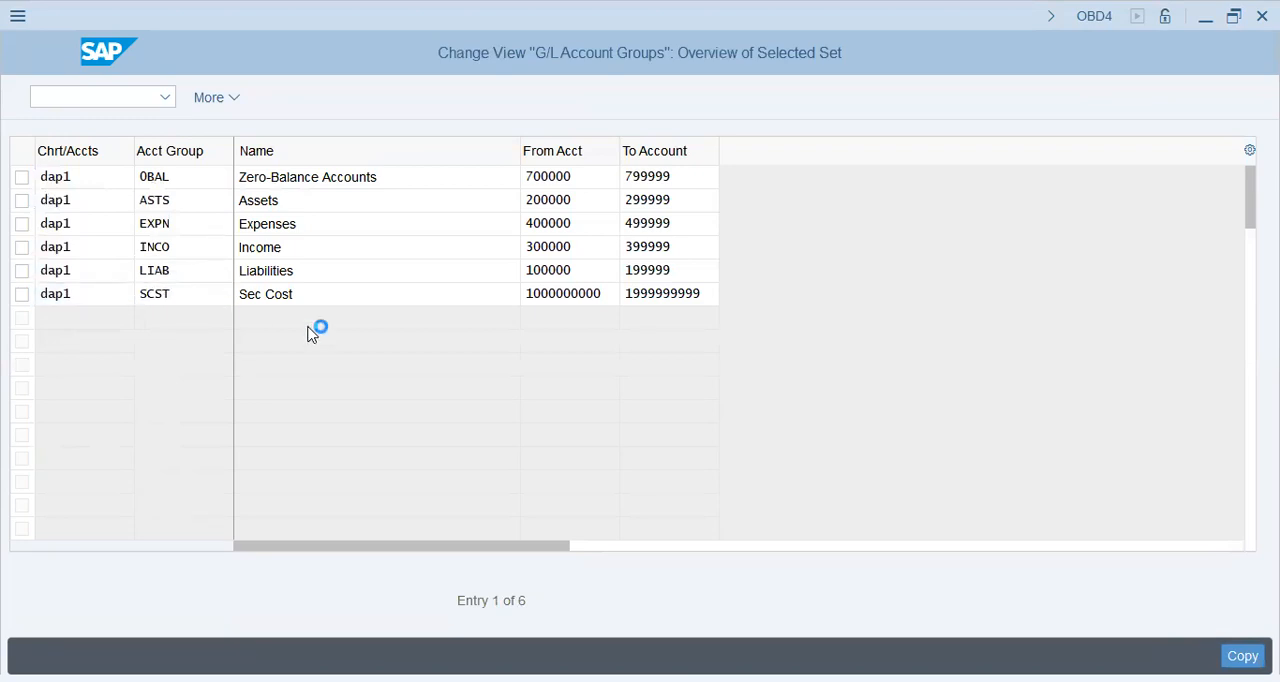
Step: Append the number ranges [70-79], [20-29] and [40-49] to the Zero-Balance Accounts, Assets and Expenses group names respectively
{"action": "left_click", "coordinate": [410, 177]}
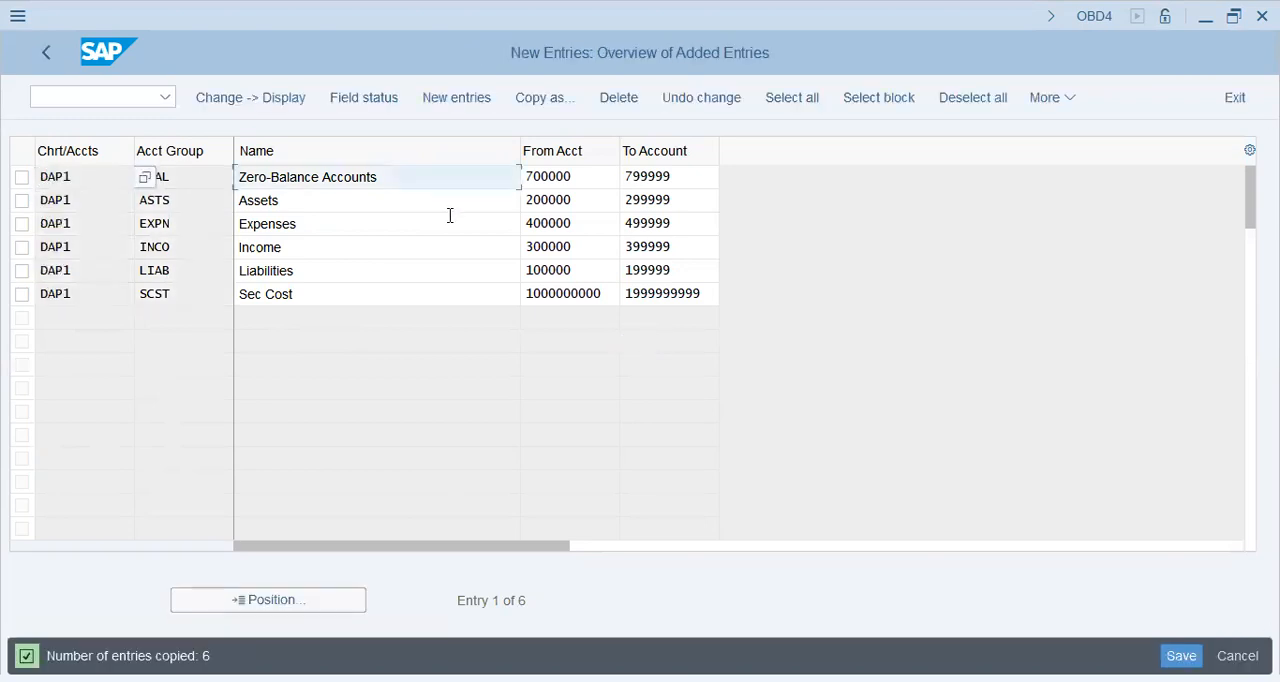
{"action": "type", "text": "[70-79"}
{"action": "key", "text": "Down"}
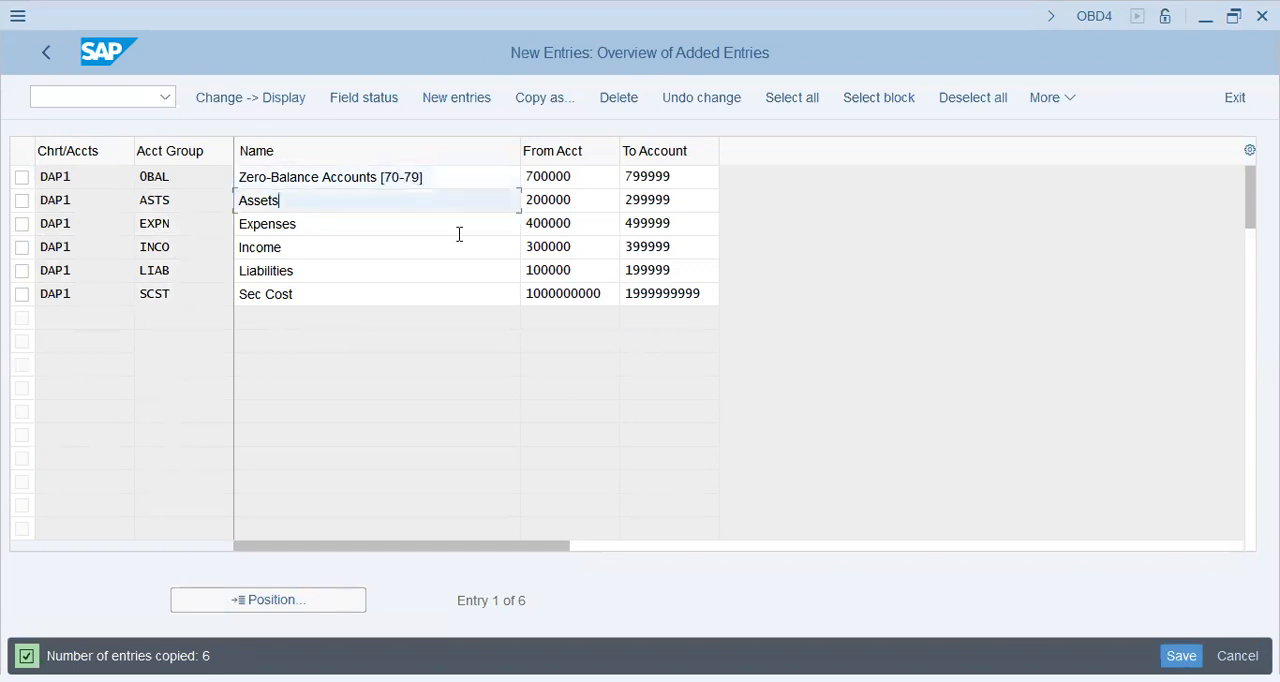
{"action": "type", "text": "[20-29"}
{"action": "key", "text": "Down"}
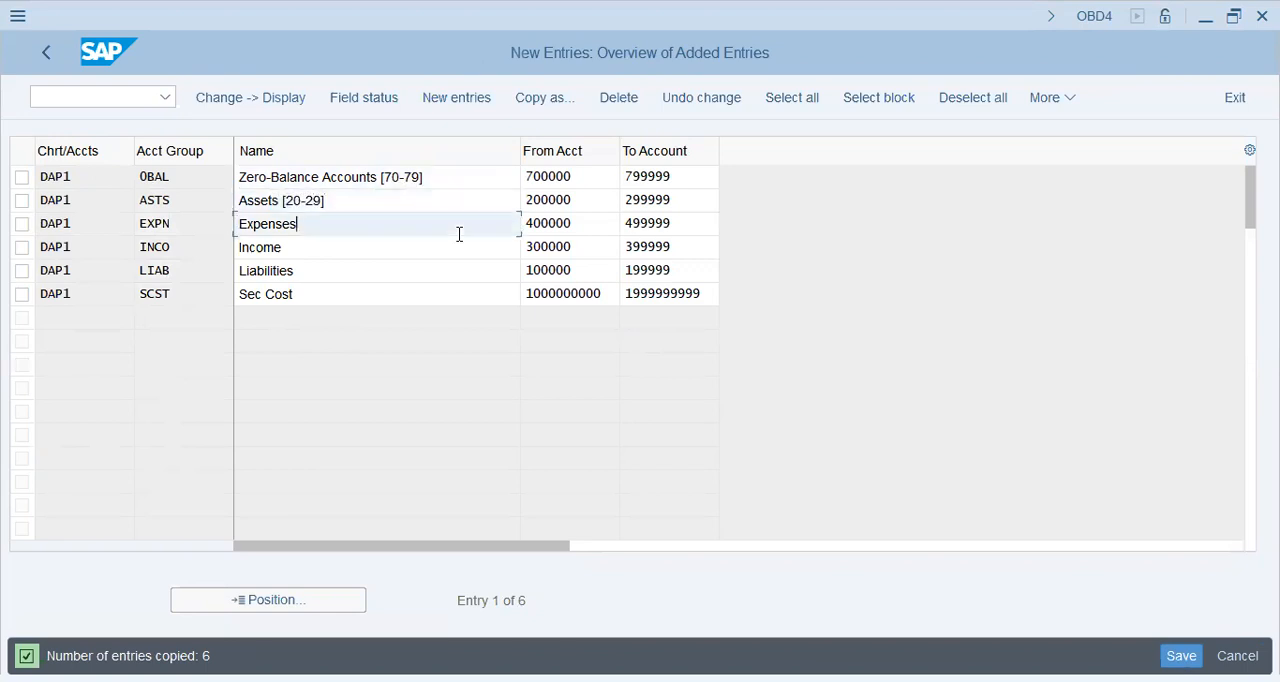
{"action": "type", "text": "[40-49"}
{"action": "key", "text": "Down"}
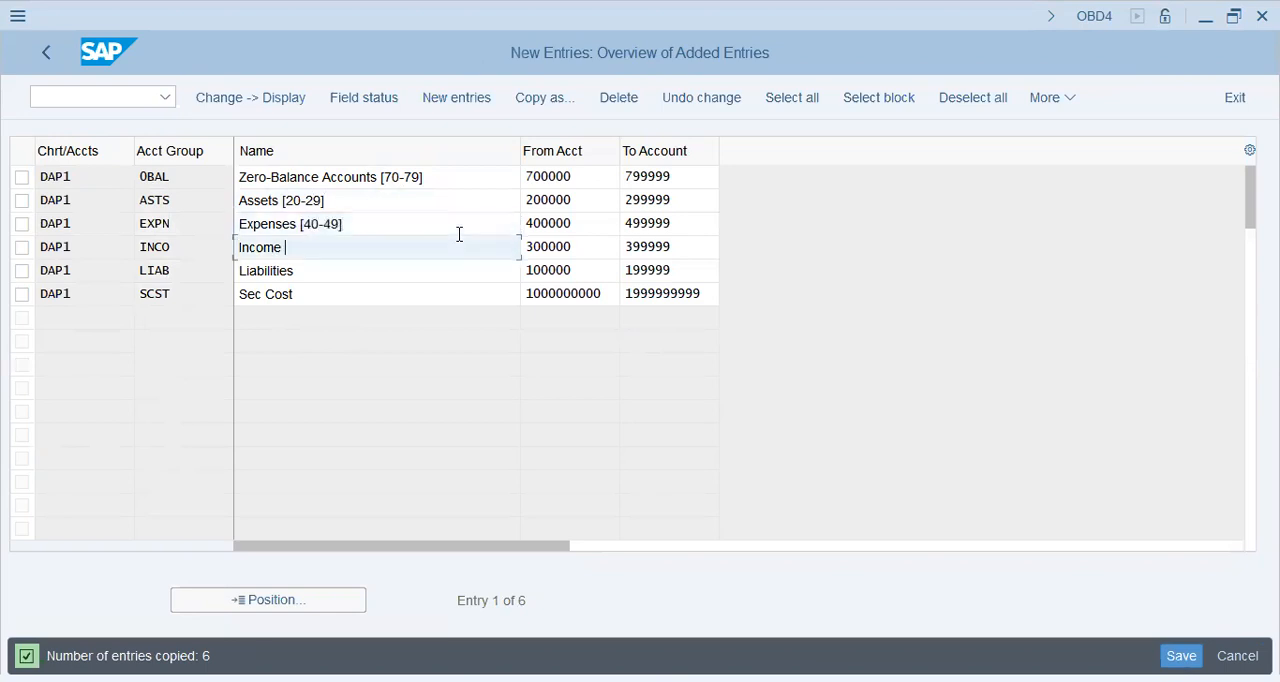
Step: Append the number ranges [30-39], [10-19] and [100-199] to the Income, Liabilities and Sec Cost group names respectively
{"action": "type", "text": "[30-39"}
{"action": "key", "text": "Down"}
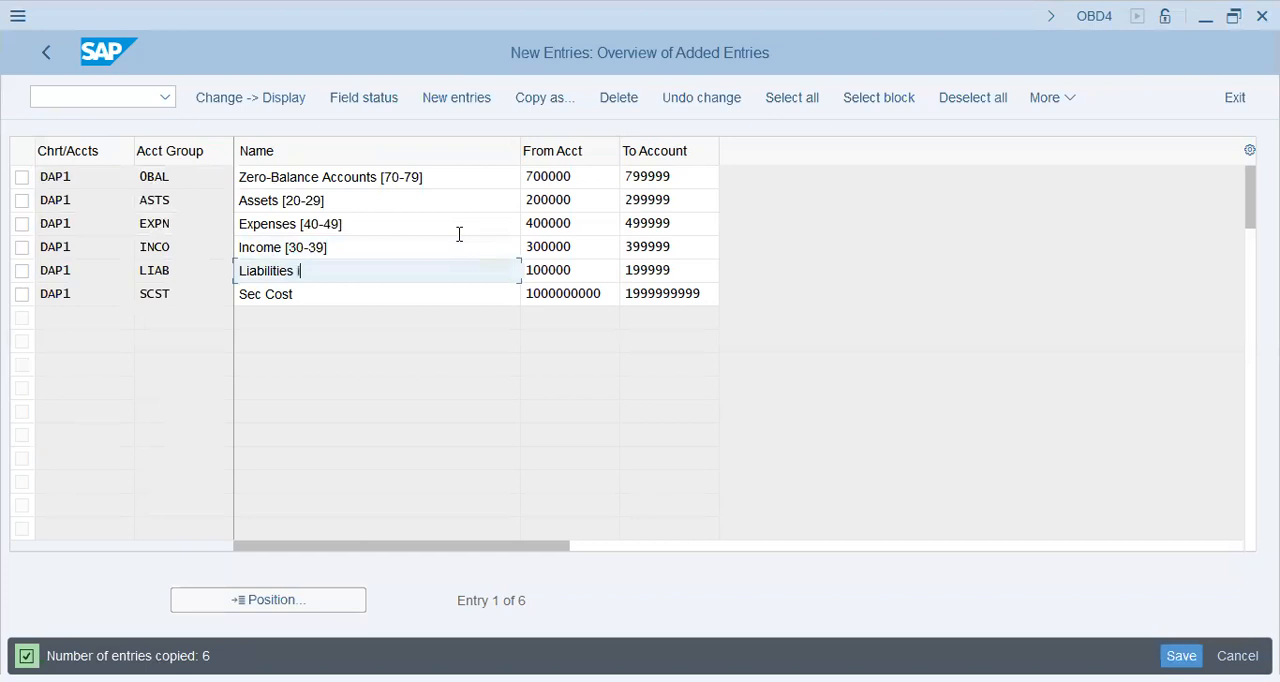
{"action": "key", "text": "BackSpace"}
{"action": "type", "text": "[10-19"}
{"action": "key", "text": "Down"}
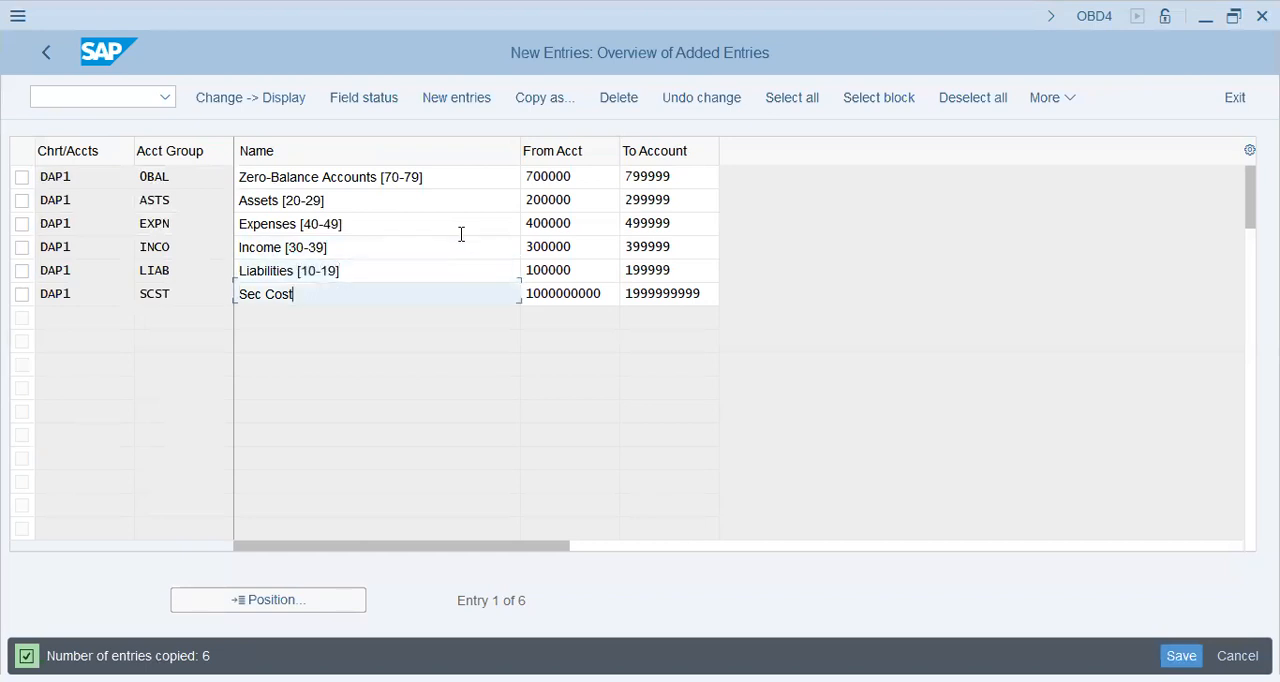
{"action": "type", "text": "[100-199"}
Step: Save the DAP1 account groups in the DAP-1 FICO Config customizing request and leave the activity
{"action": "key", "text": "Return"}
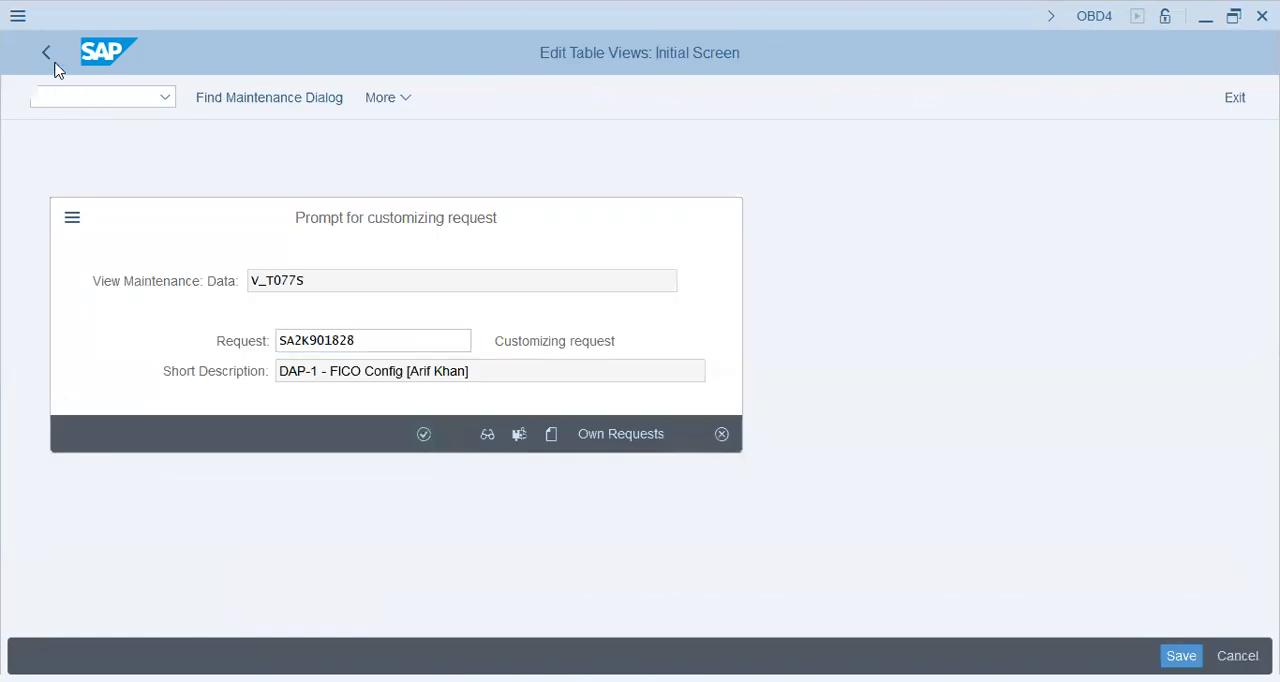
{"action": "key", "text": "Return"}
{"action": "left_click", "coordinate": [55, 63]}
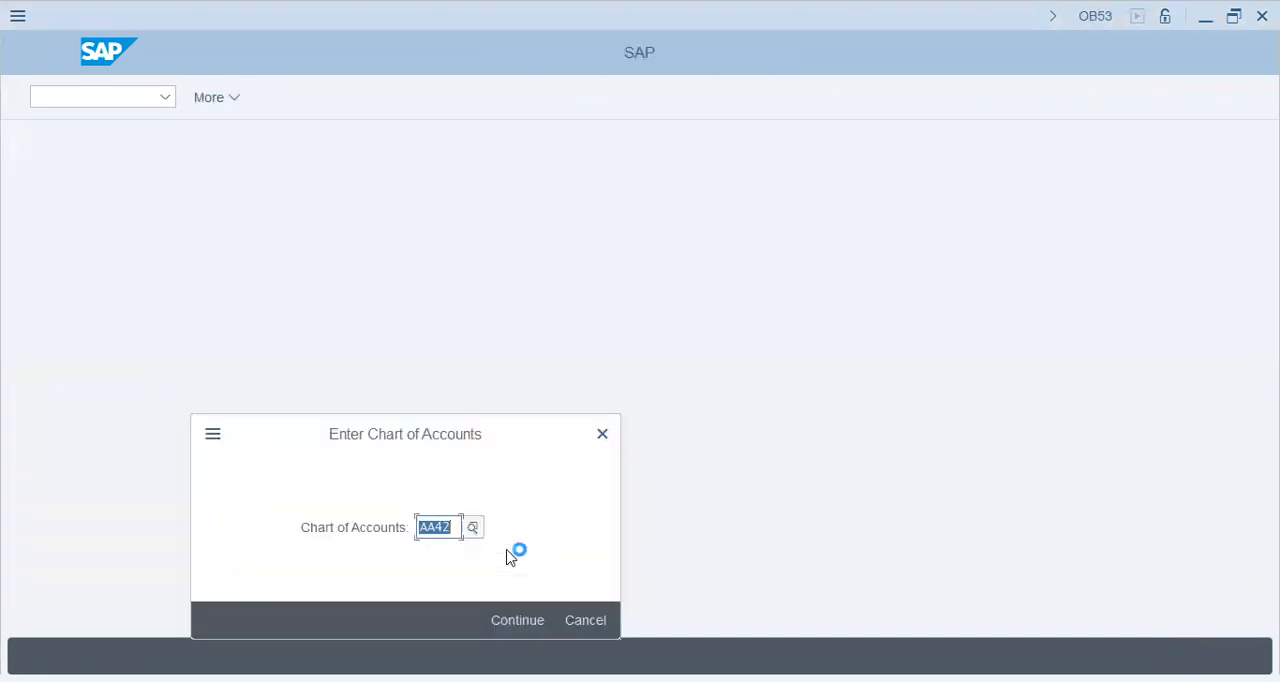
Step: In Define Retained Earnings Account for chart of accounts DAP1, assign account 100100 to P&L statement account type X
{"action": "type", "text": "dap1"}
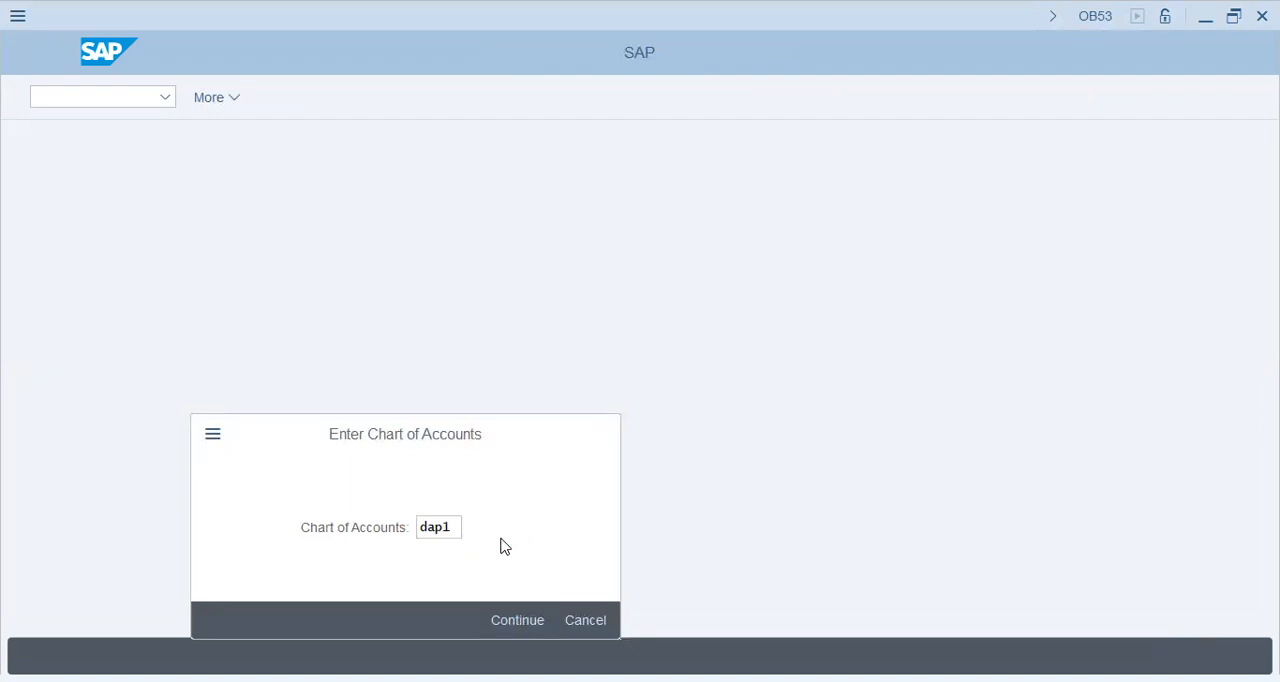
{"action": "key", "text": "Return"}
{"action": "type", "text": "x"}
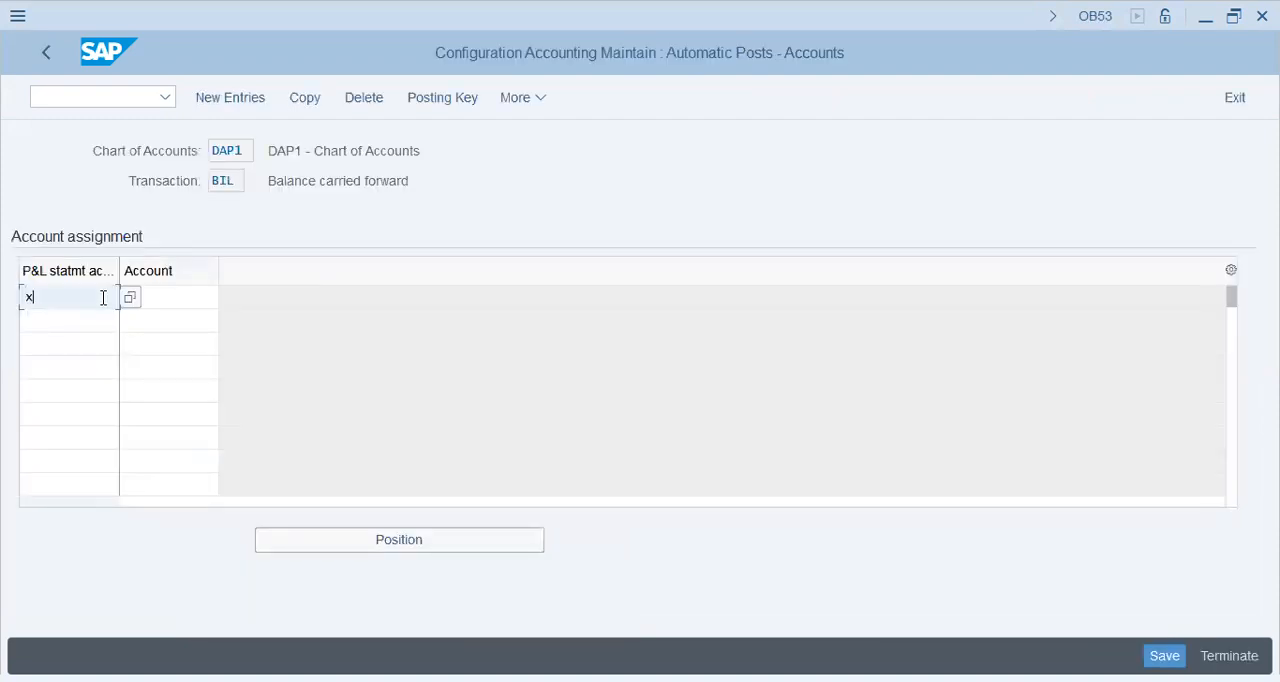
{"action": "key", "text": "Tab"}
{"action": "type", "text": "100100"}
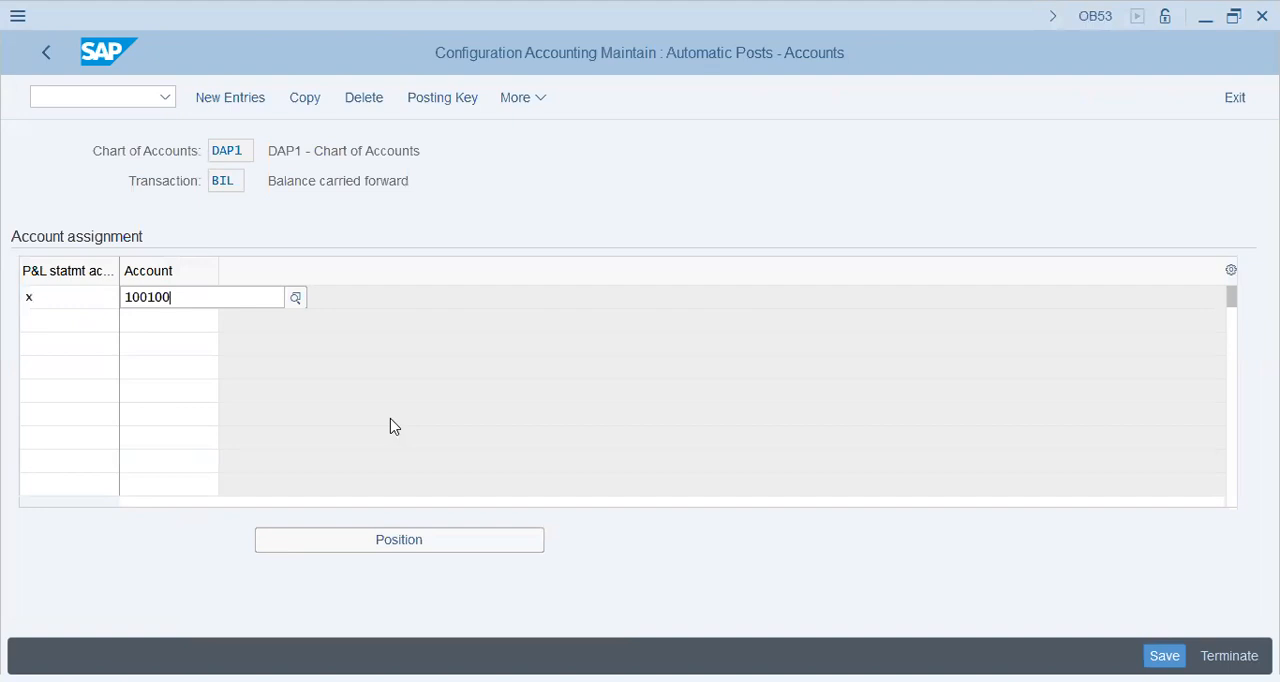
{"action": "key", "text": "Return"}
{"action": "key", "text": "Return"}
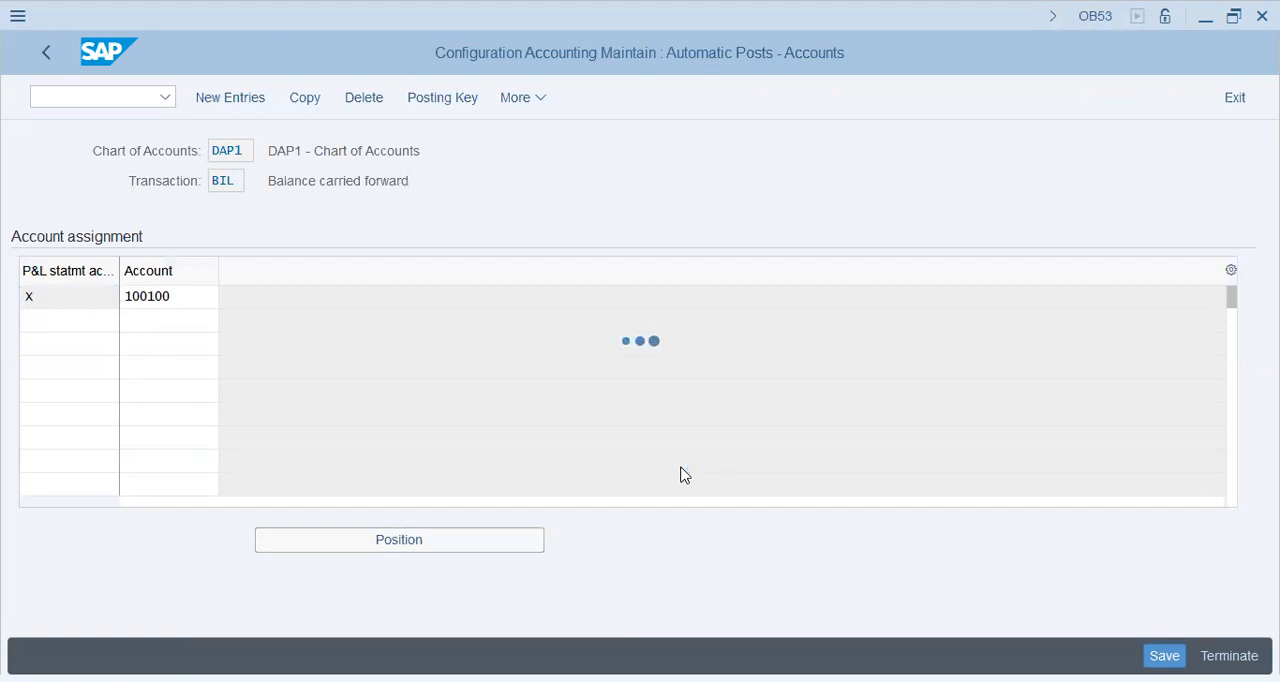
Step: Save the retained earnings account assignment in the customizing request and return to the IMG structure
{"action": "left_click", "coordinate": [436, 434]}
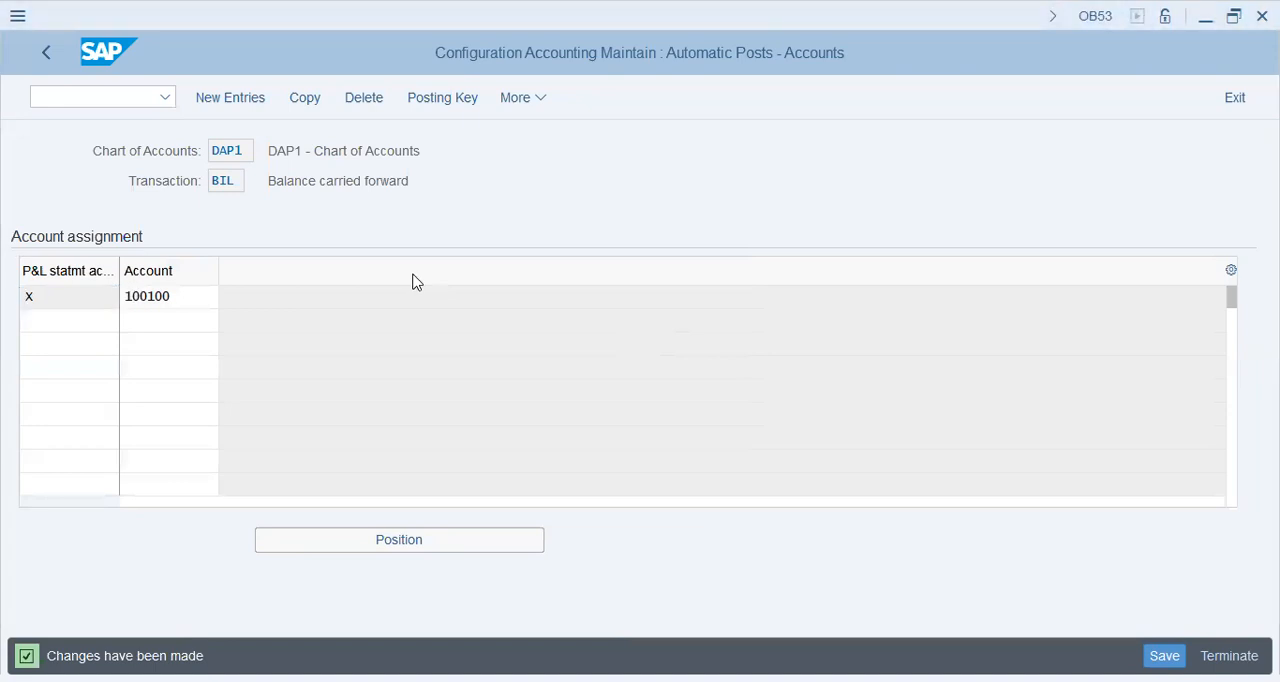
{"action": "key", "text": "F3"}
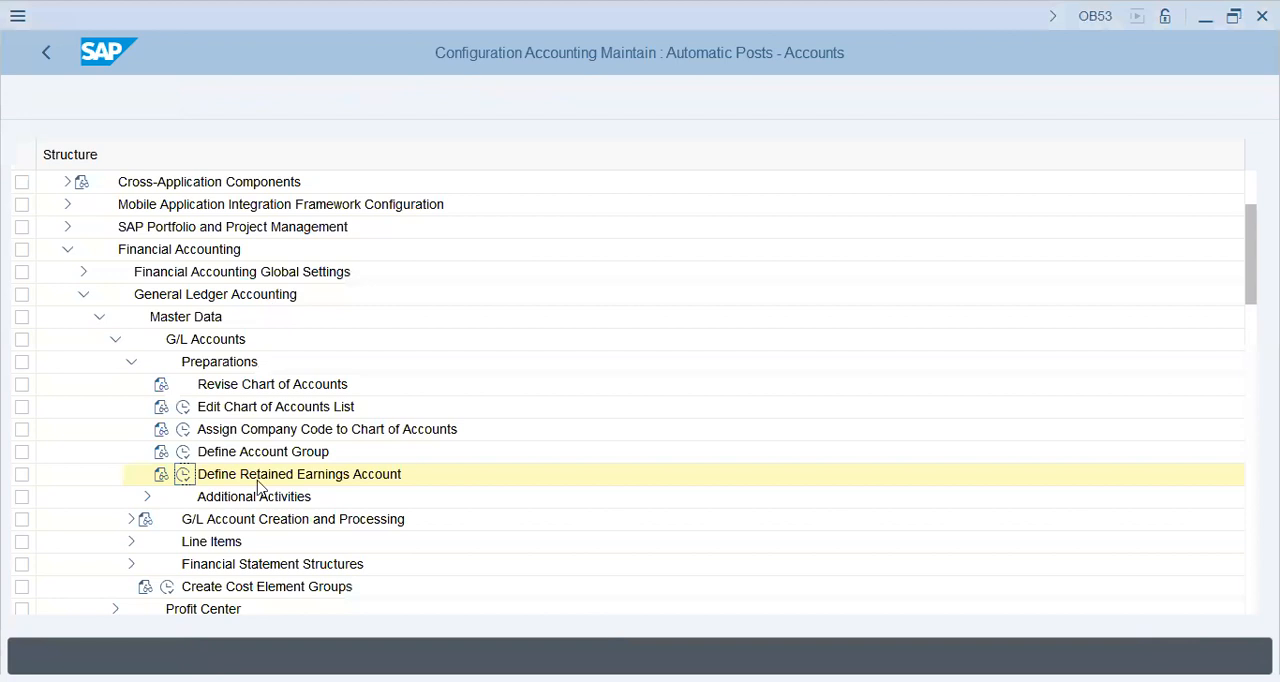